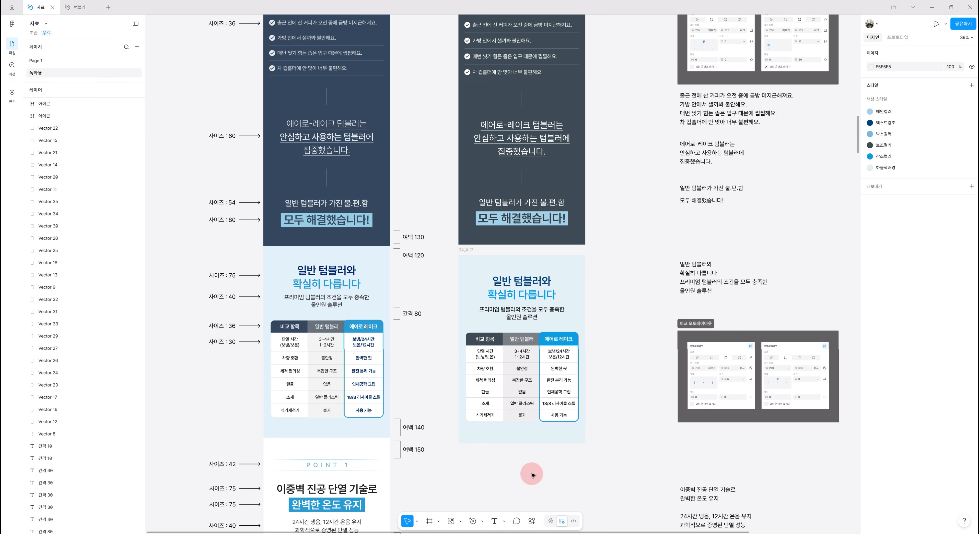
Wrap the four section frames 01_인트로, 02_제품소개, 03_문제제기 and 04_비교 into a new auto layout frame
scroll(536, 473, "down", 5)
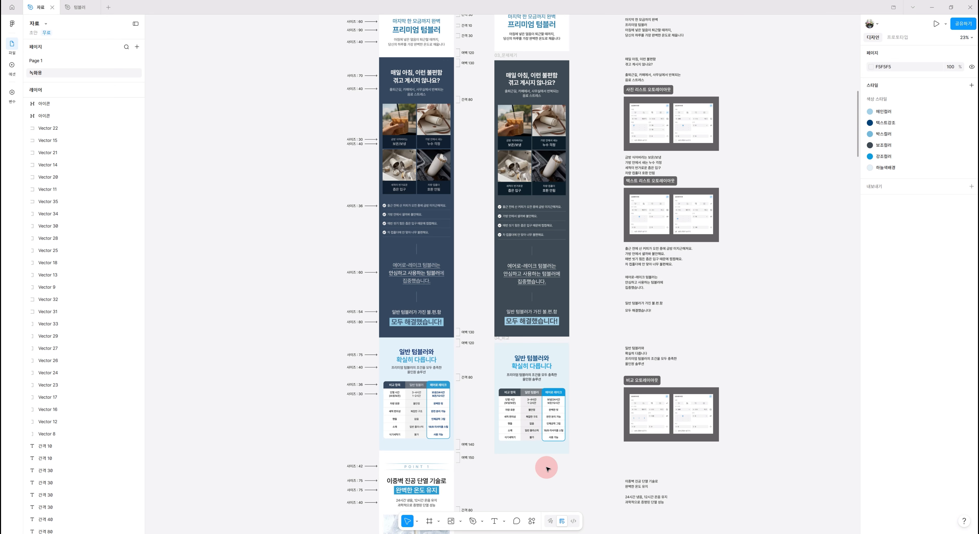
scroll(546, 468, "down", 2)
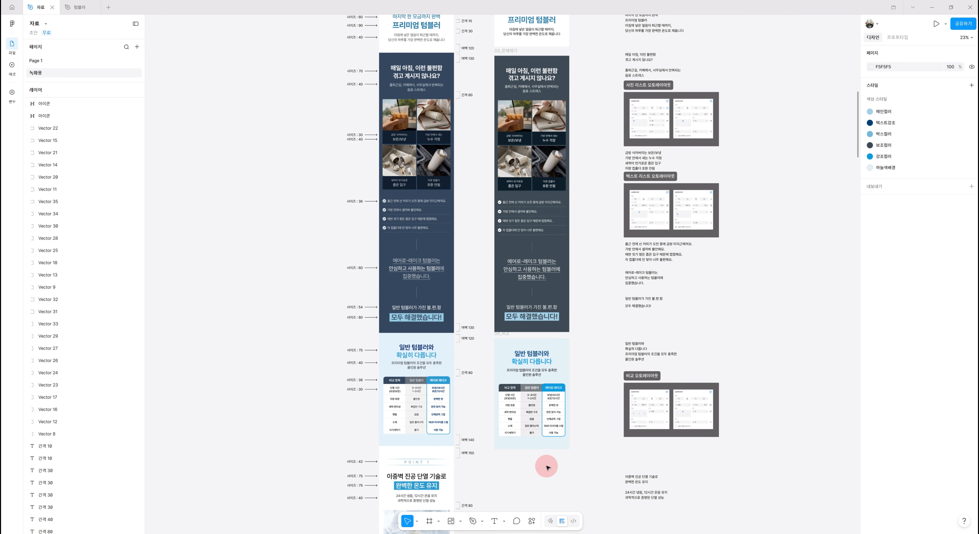
scroll(546, 464, "down", 3)
scroll(545, 462, "down", 2)
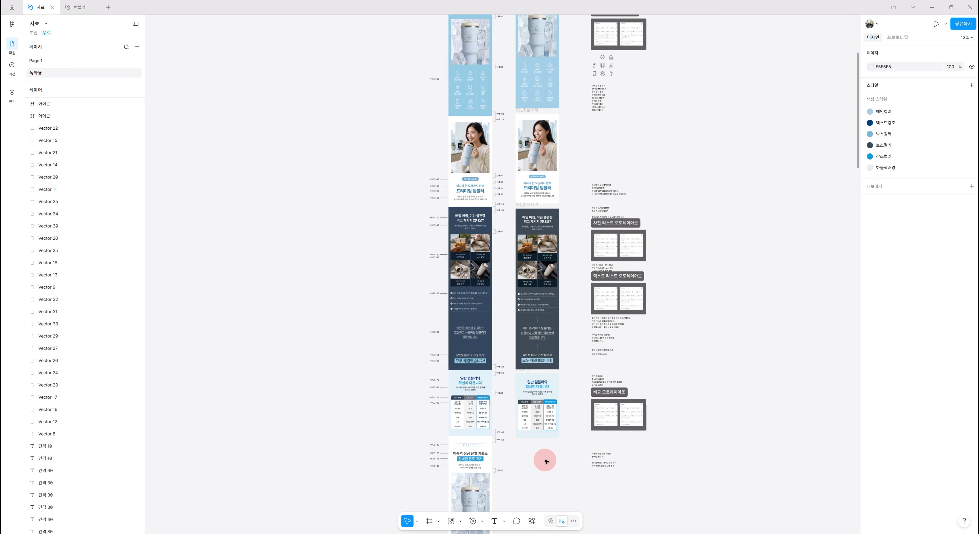
scroll(552, 465, "up", 2)
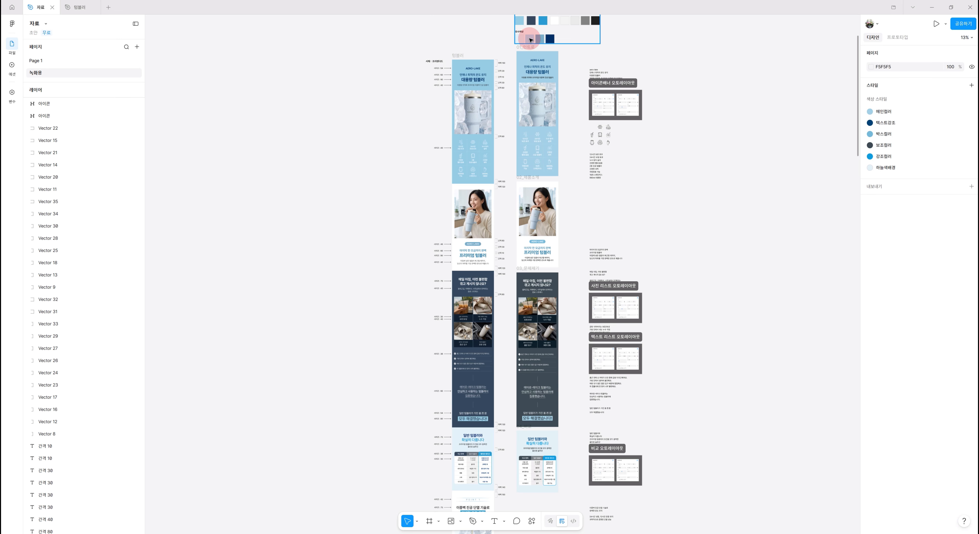
left_click(528, 48)
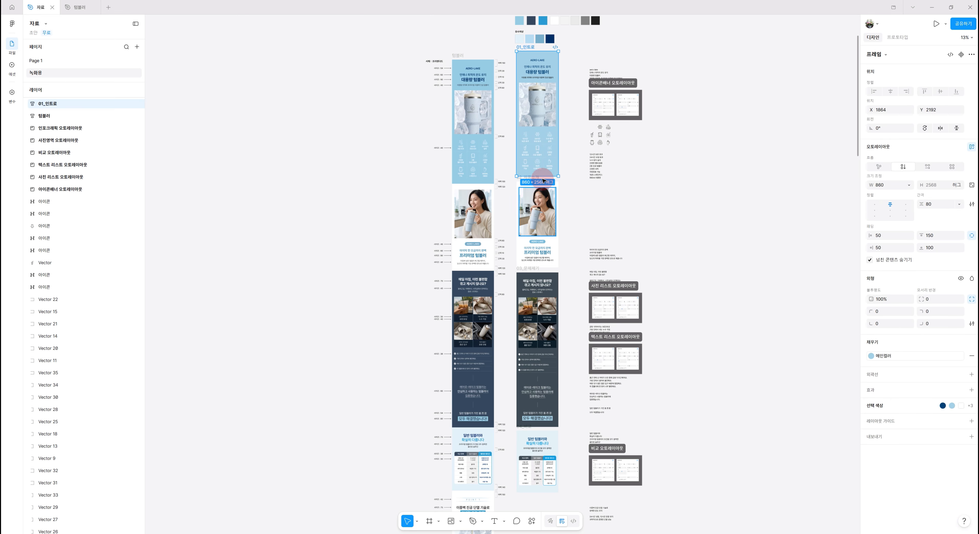
scroll(533, 202, "up", 5)
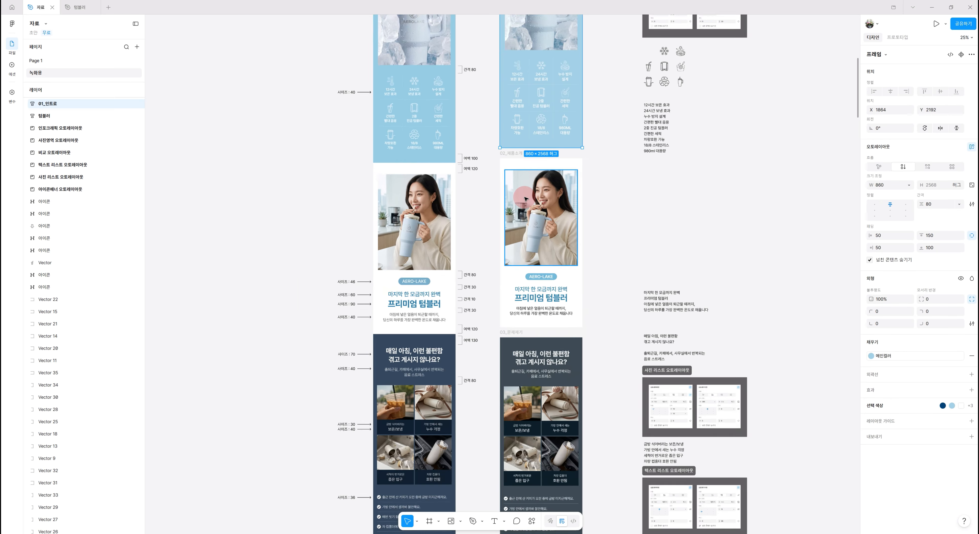
left_click(491, 118, "shift")
scroll(494, 171, "down", 5)
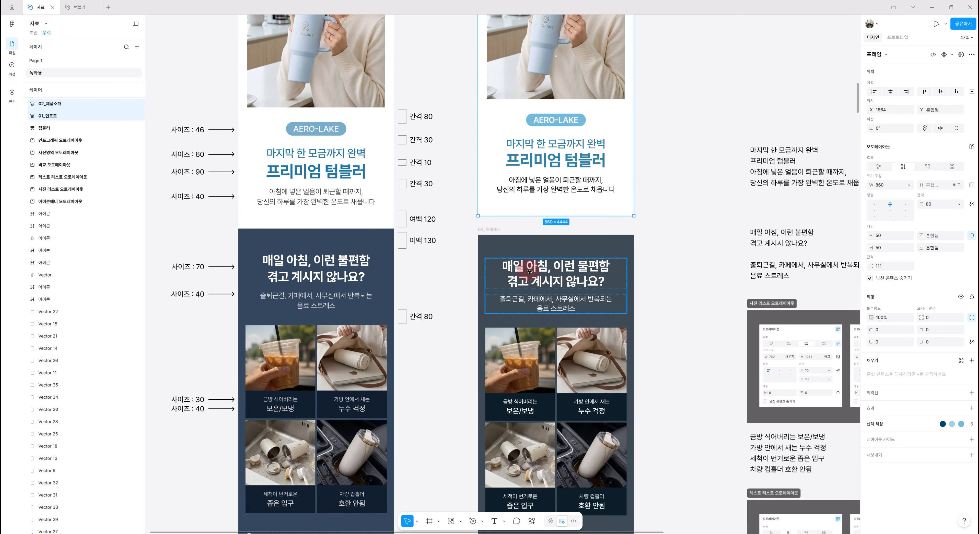
left_click(494, 228, "shift")
scroll(573, 367, "down", 10)
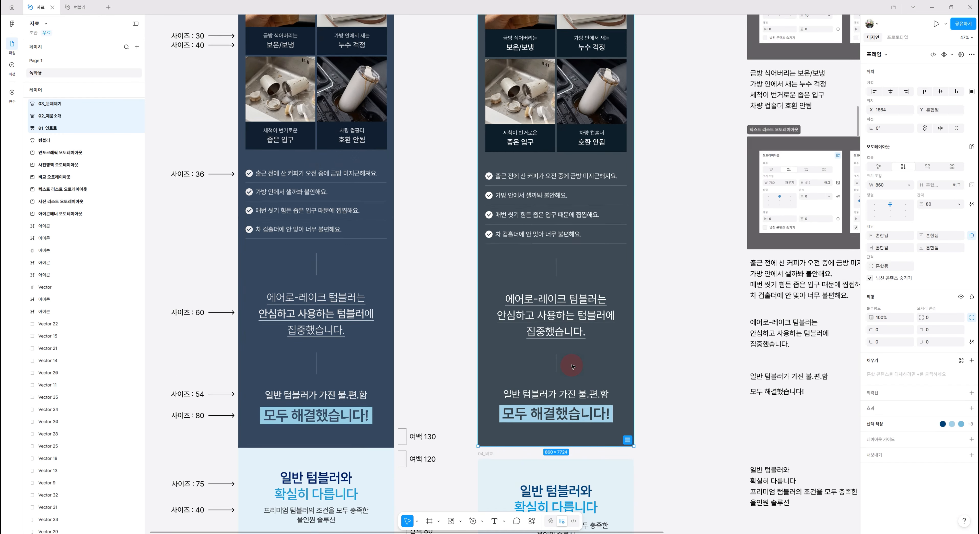
left_click(492, 366, "shift")
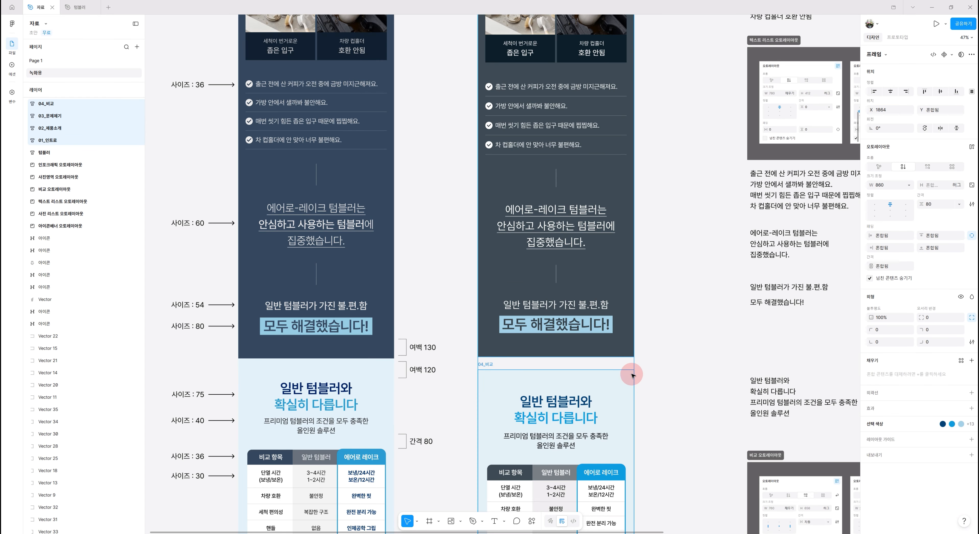
scroll(663, 390, "down", 1)
scroll(665, 389, "down", 2)
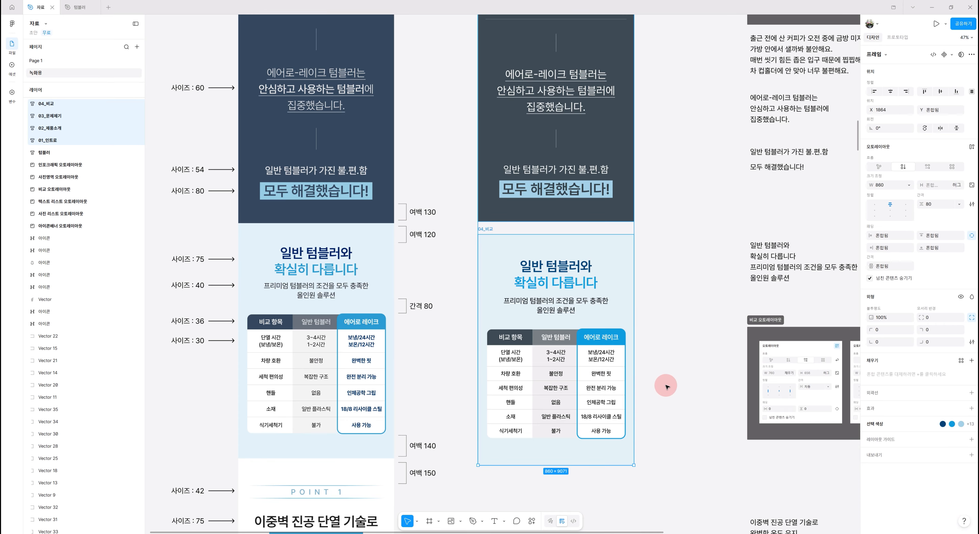
scroll(665, 386, "down", 5)
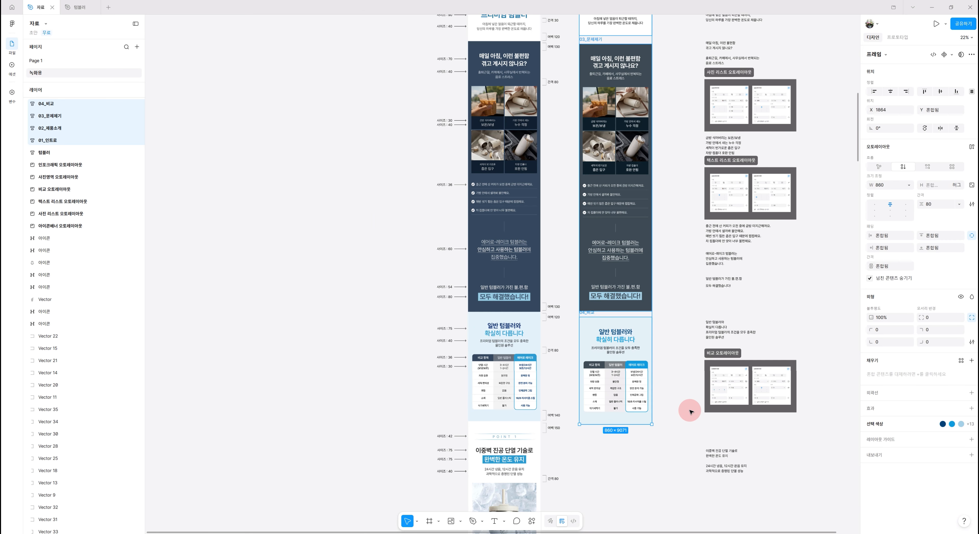
scroll(691, 411, "up", 4)
scroll(684, 411, "down", 1)
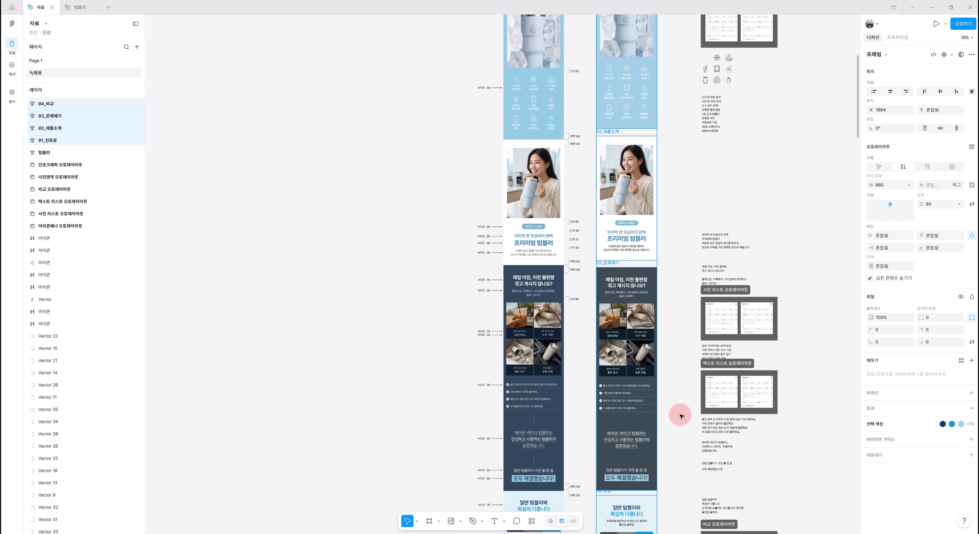
scroll(680, 416, "up", 3)
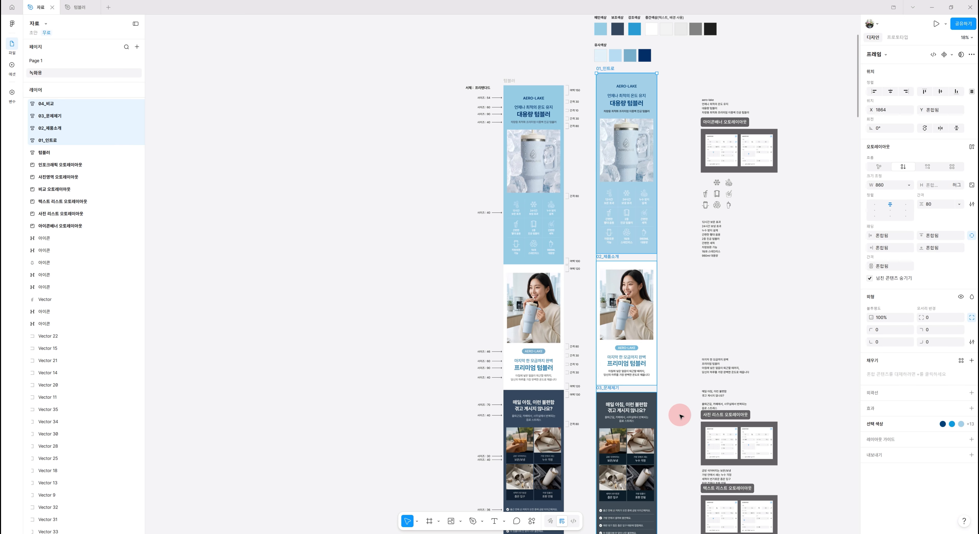
key("shift+a")
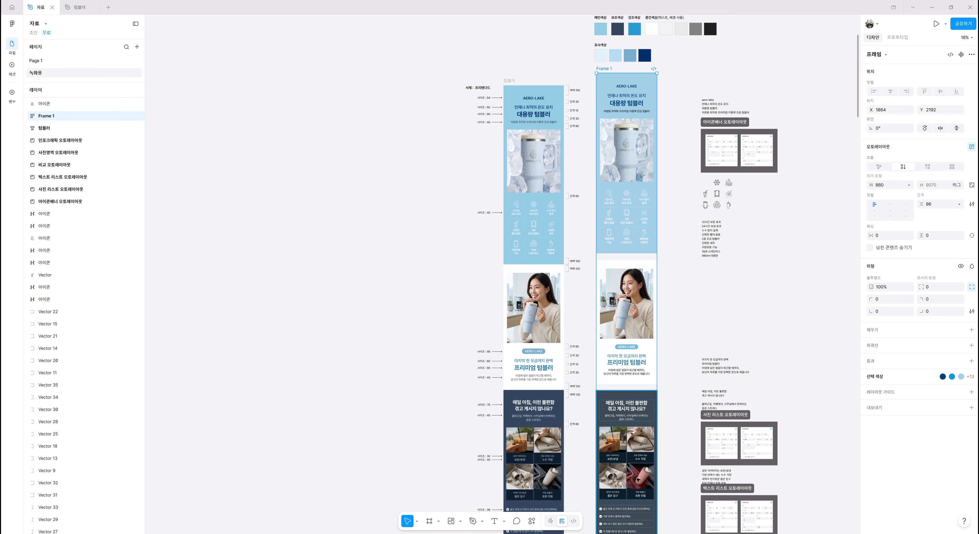
Set the new frame's alignment to top center, turn on clip content, and set the item gap to 0
left_click(909, 185)
left_click(902, 187)
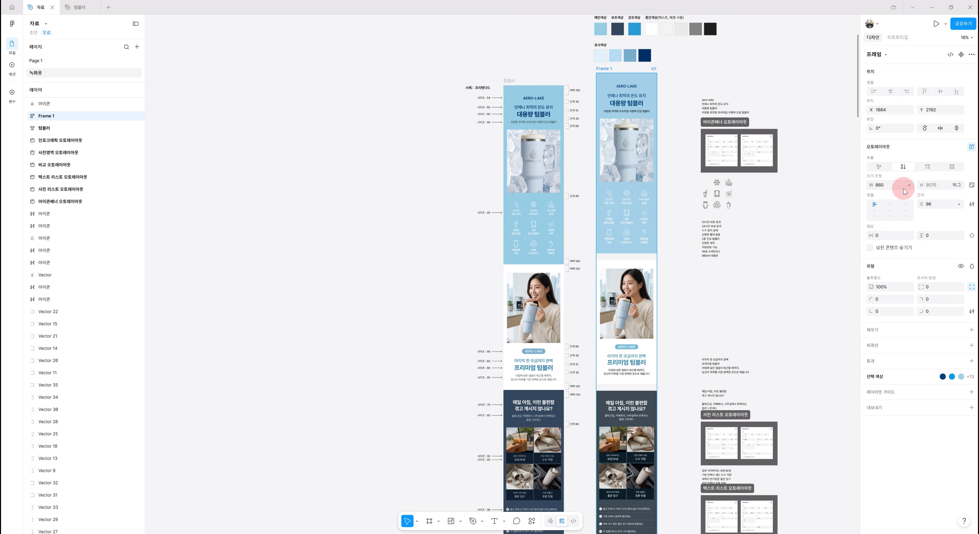
left_click(870, 249)
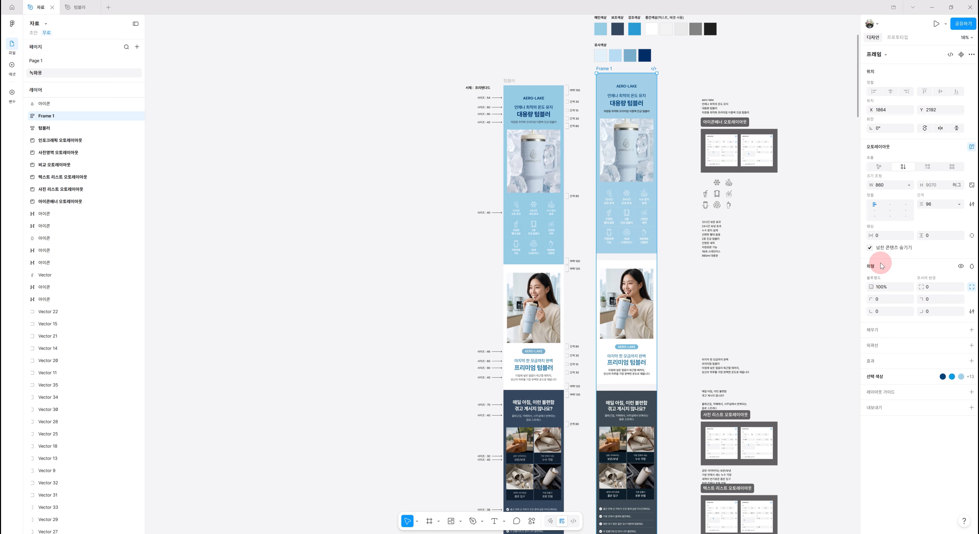
left_click(891, 205)
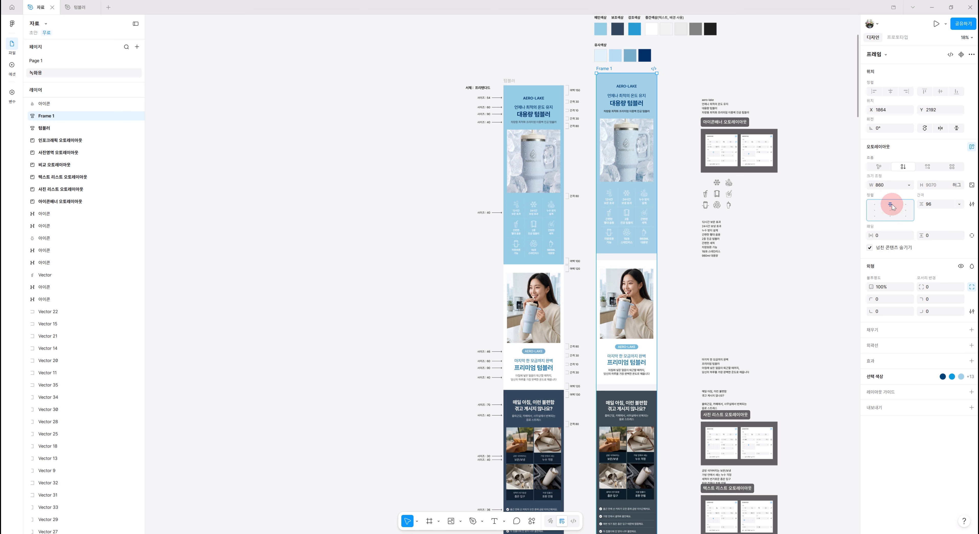
left_click(936, 205)
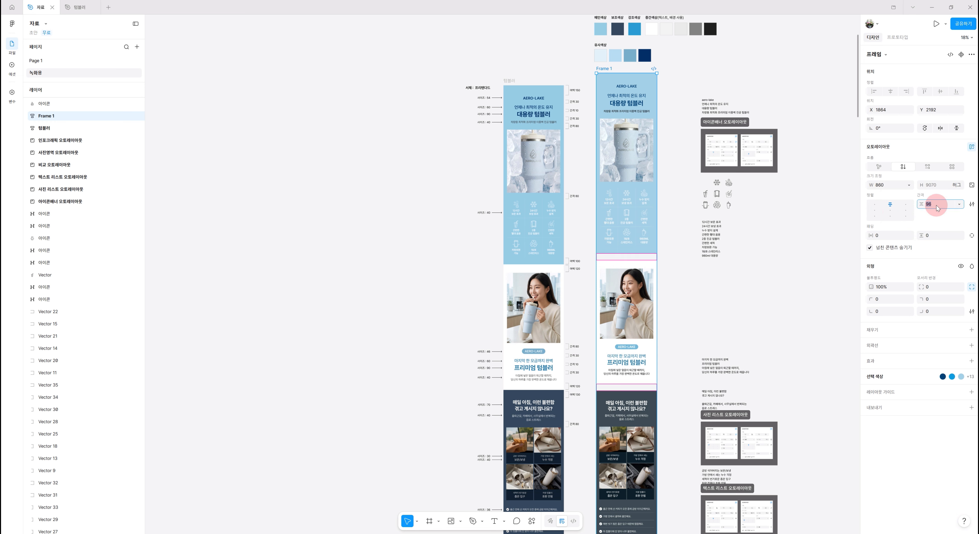
key("Return")
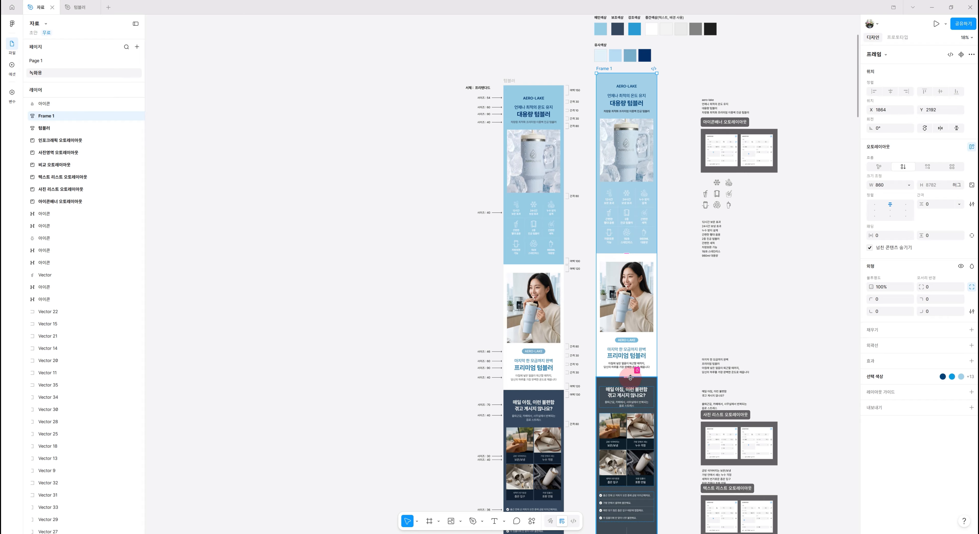
left_click(947, 270)
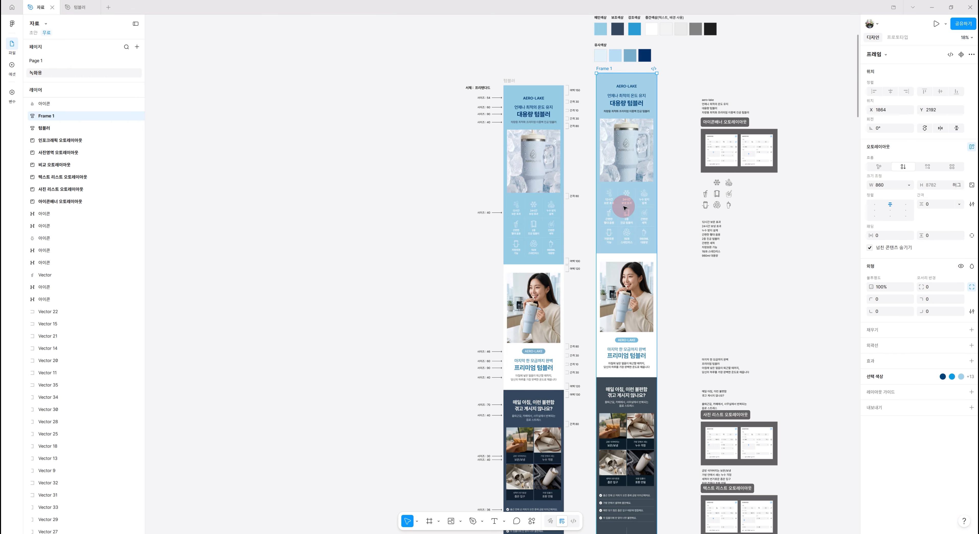
Rename the new frame as 텀블러_연습
double_click(604, 69)
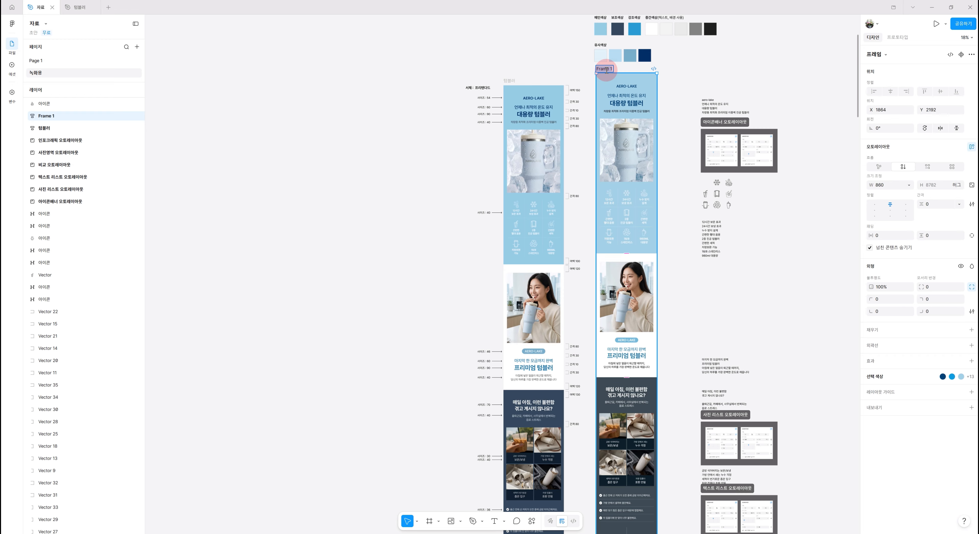
type("텀블러_연습")
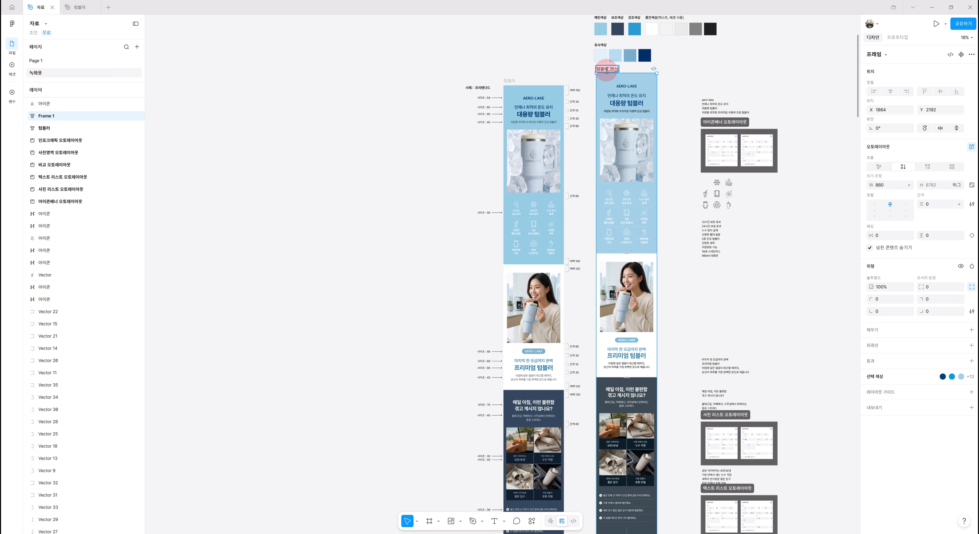
key("Return")
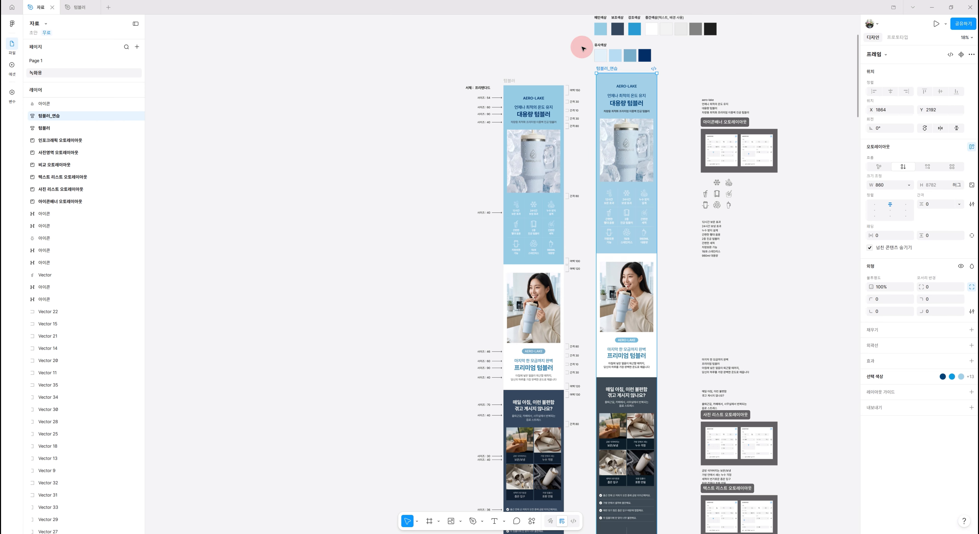
Duplicate the 01_인트로 section inside the 텀블러_연습 frame
scroll(680, 345, "down", 3)
scroll(680, 345, "down", 3)
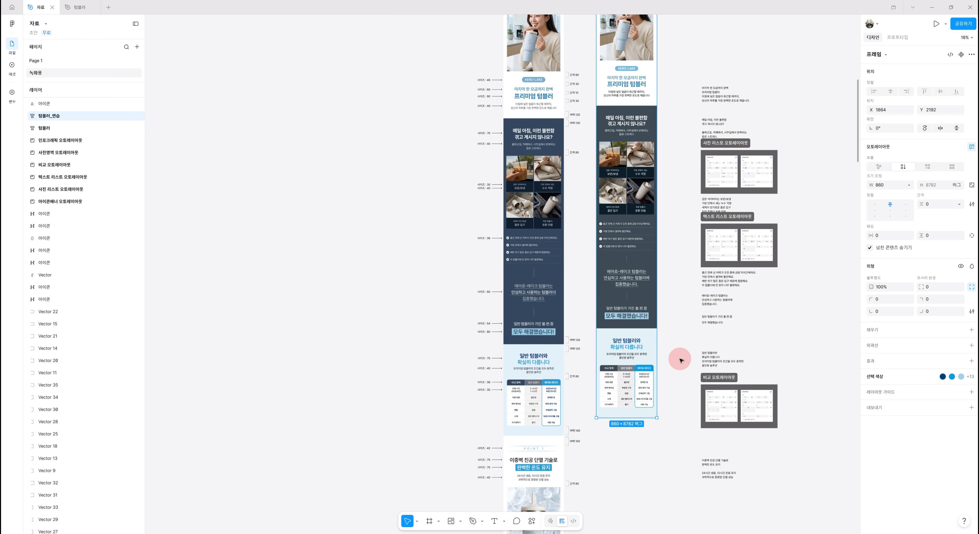
scroll(681, 362, "down", 3)
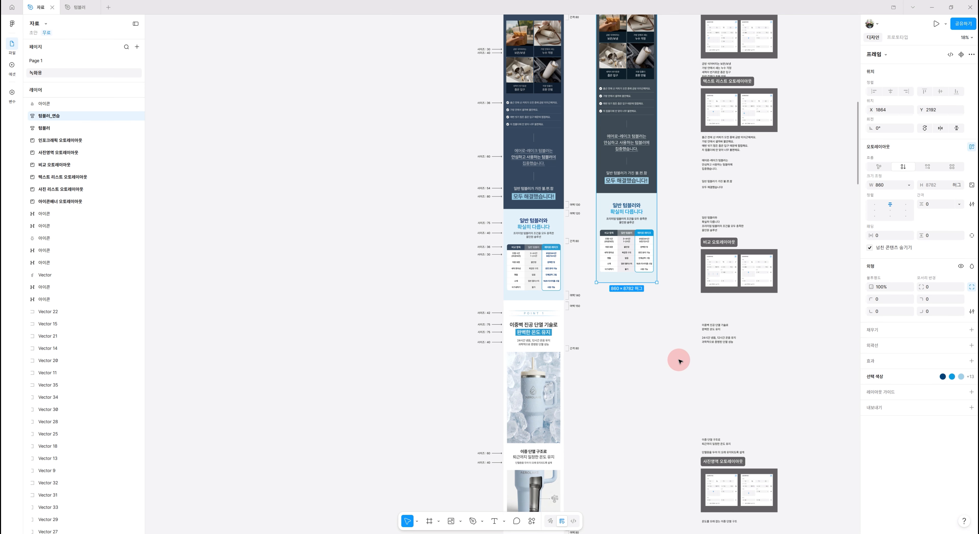
scroll(678, 361, "up", 20)
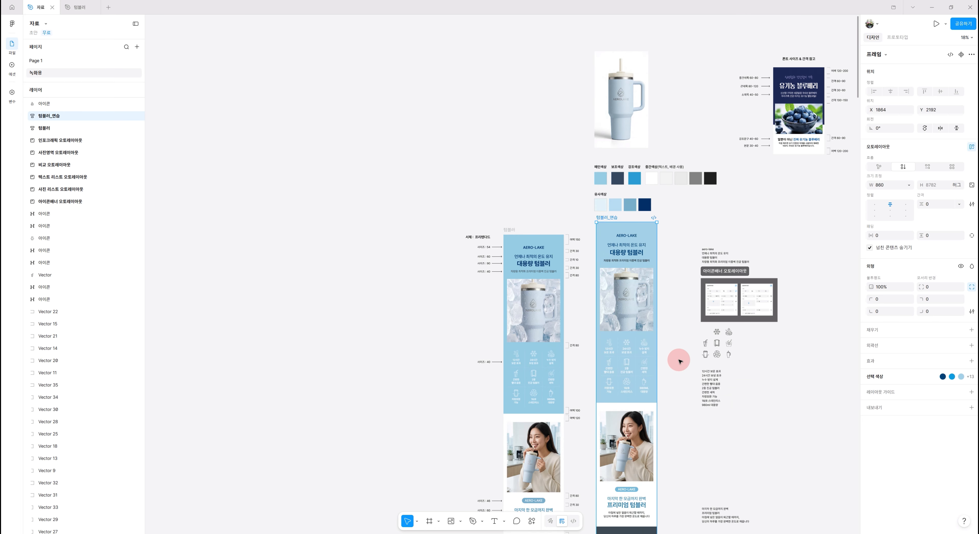
scroll(679, 361, "down", 4)
scroll(679, 359, "up", 1)
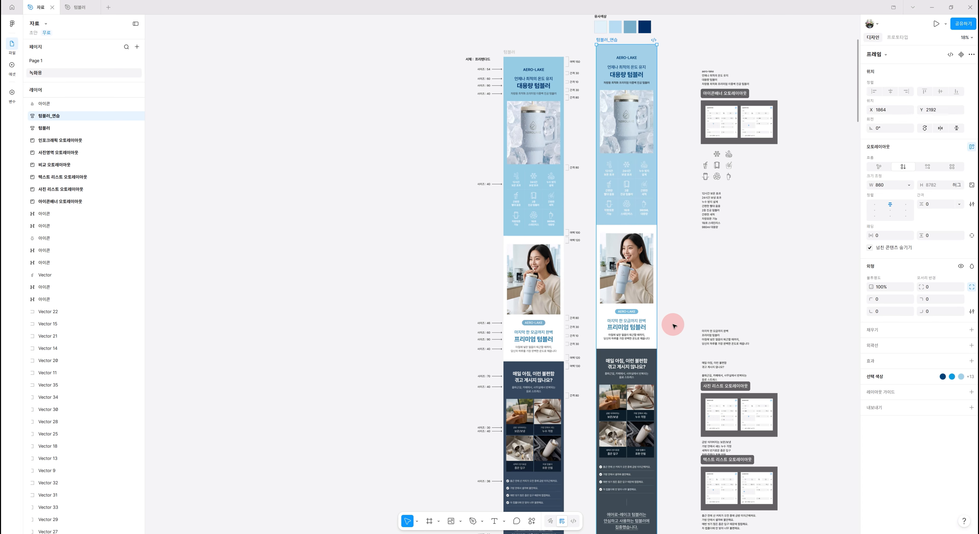
left_click(630, 197)
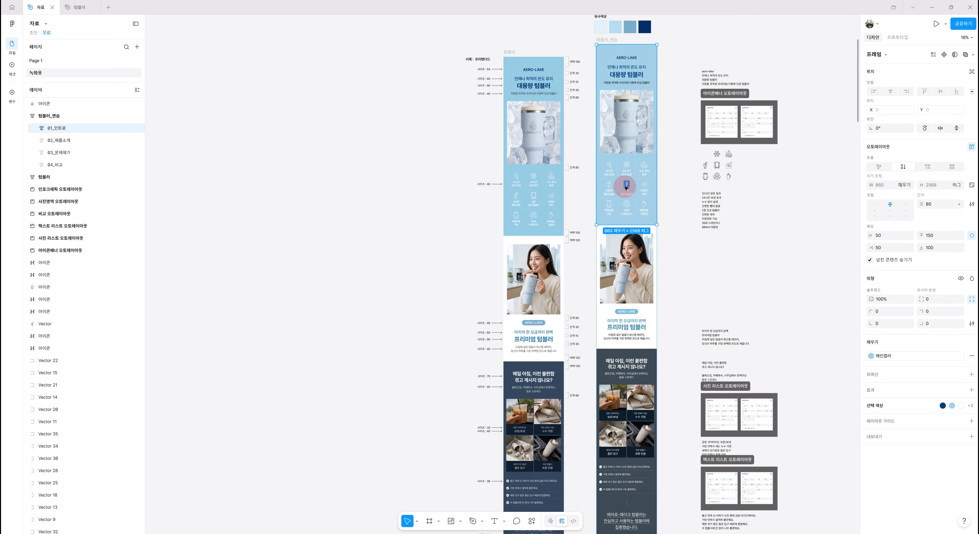
key("ctrl+d")
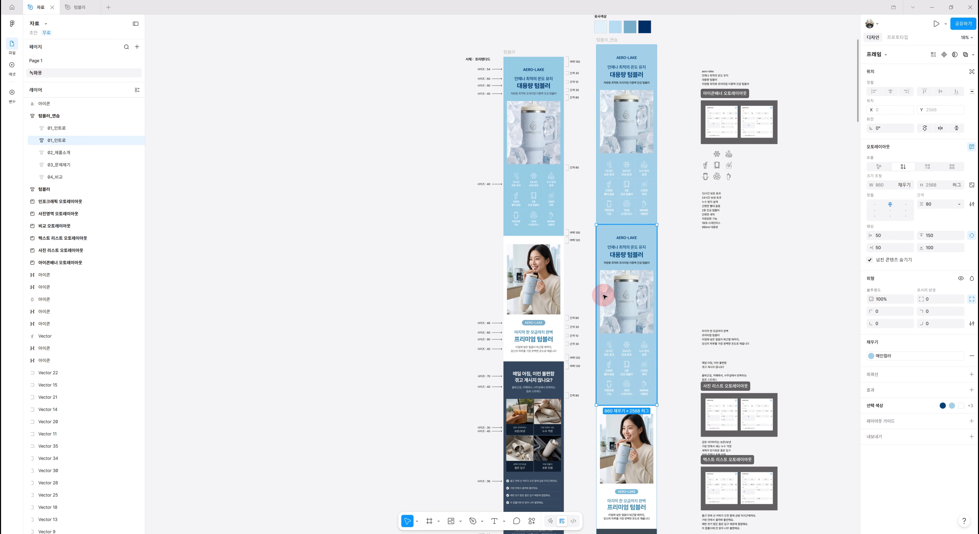
Move the duplicated 01_인트로 section down to the end of the frame, after 04_비교
scroll(690, 285, "down", 8)
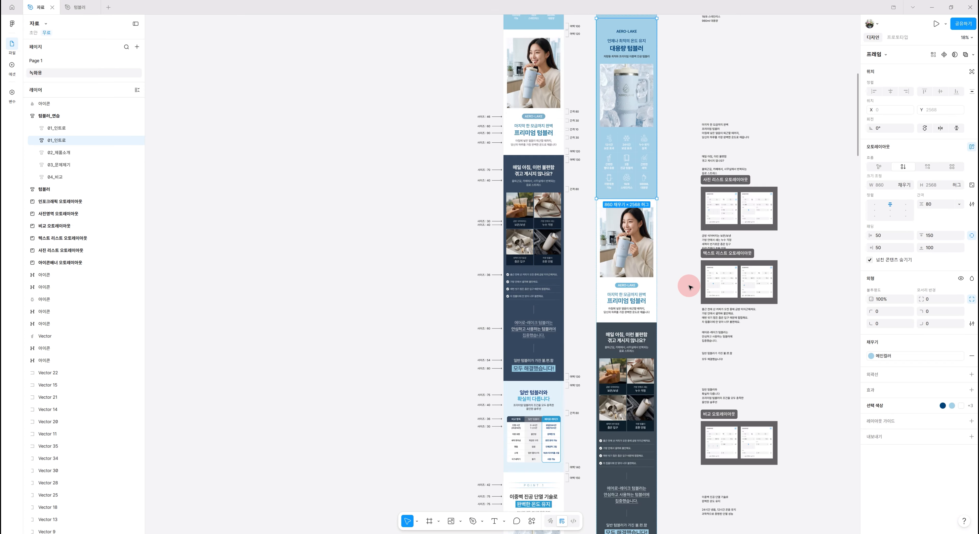
key("Down")
key("Down")
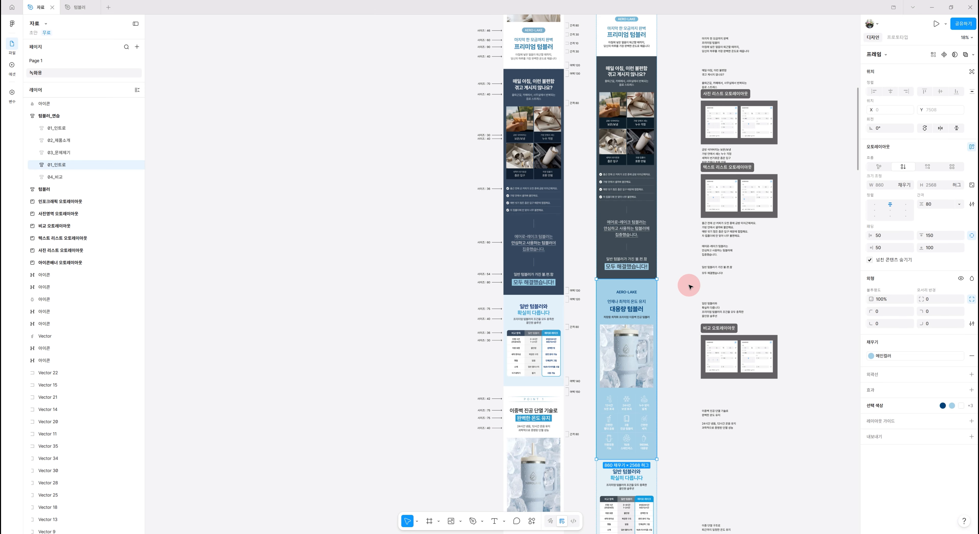
key("Down")
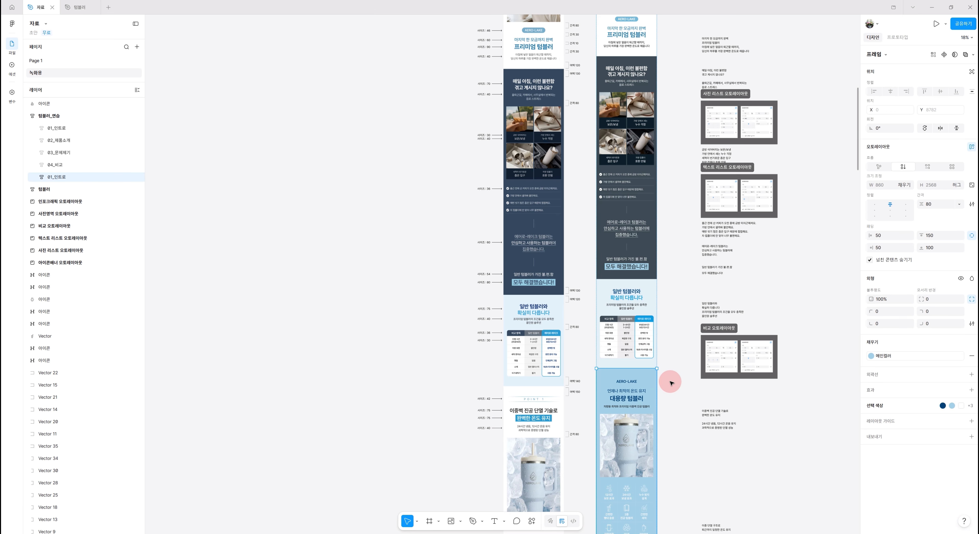
Detach the duplicated section's fill style and change its fill to white FFFFFF
scroll(669, 384, "down", 5)
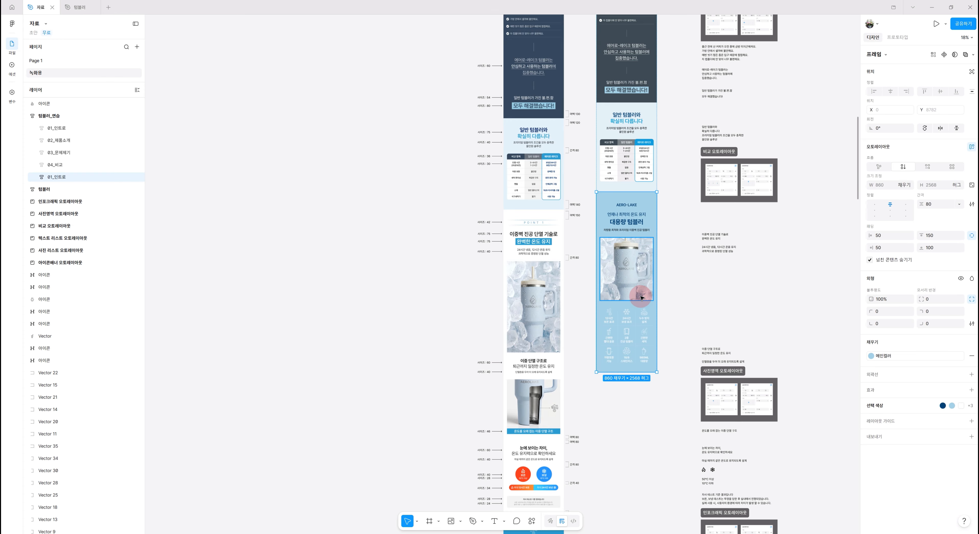
scroll(627, 299, "up", 5)
scroll(626, 291, "up", 2)
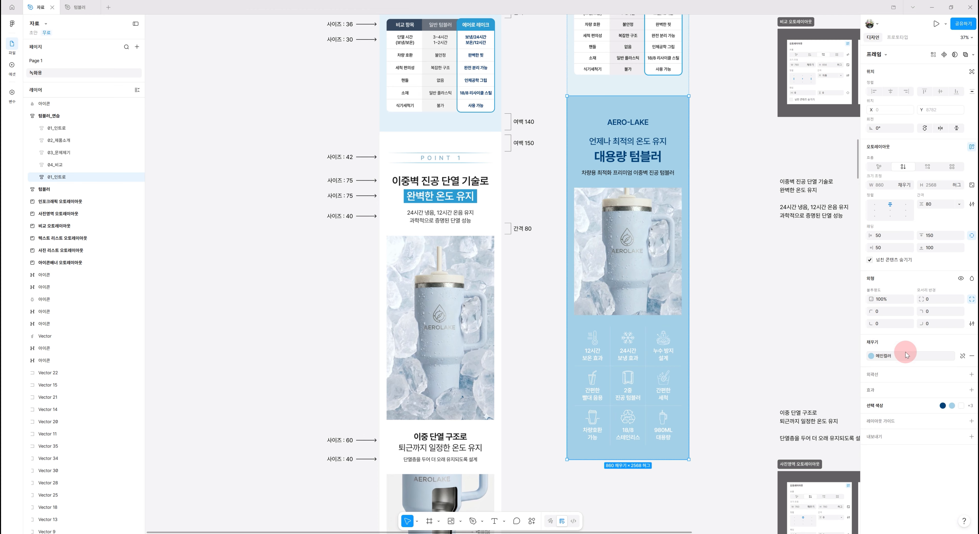
left_click(963, 357)
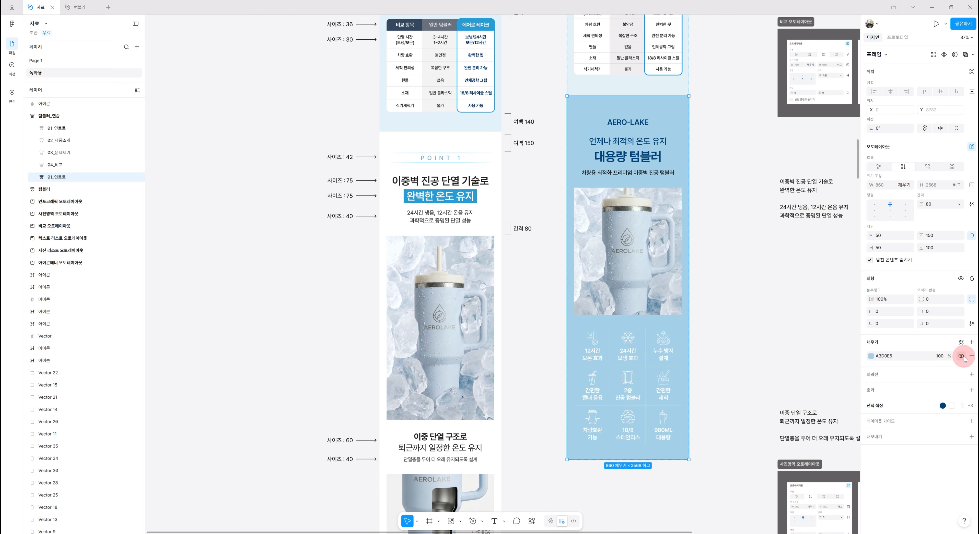
left_click(870, 356)
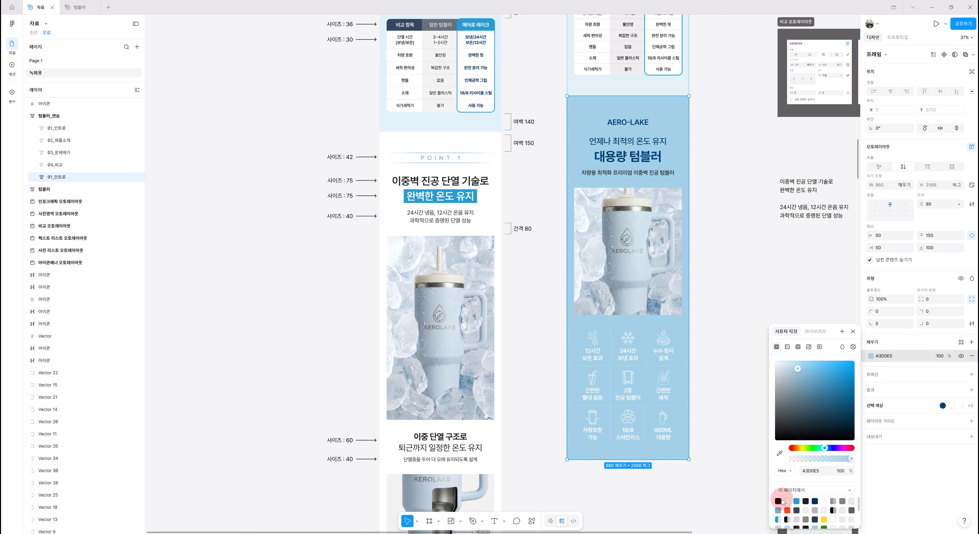
left_click(787, 501)
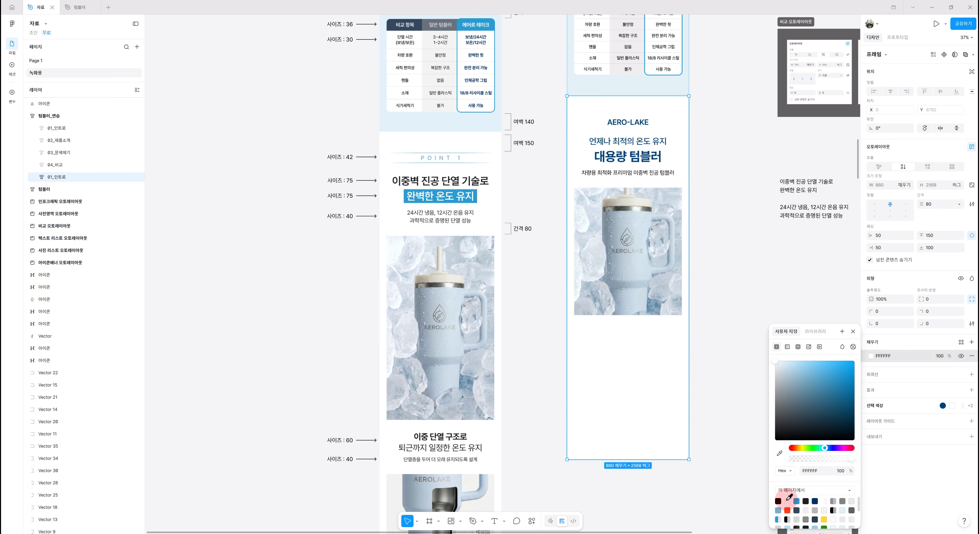
Delete the 배너 frame from the duplicated 01_인트로 section
left_click(636, 400)
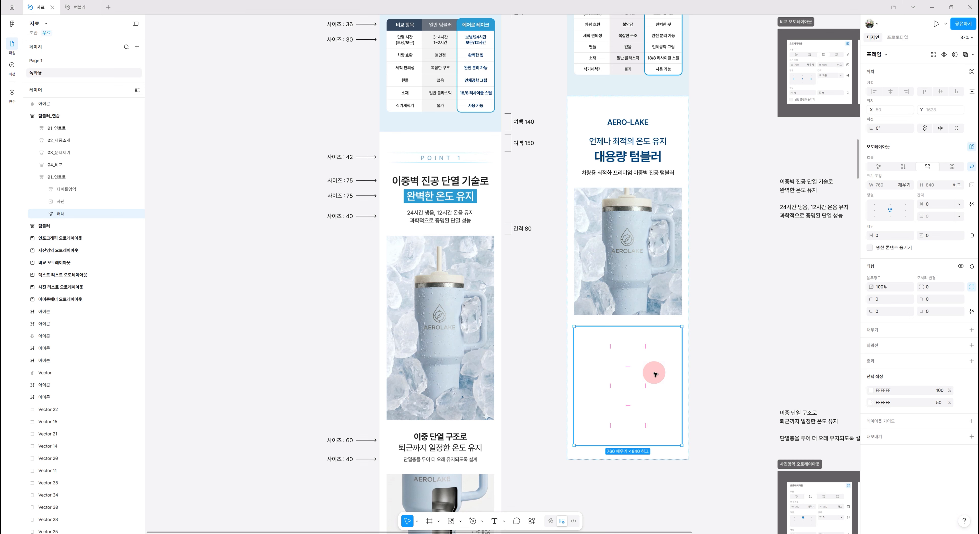
key("Delete")
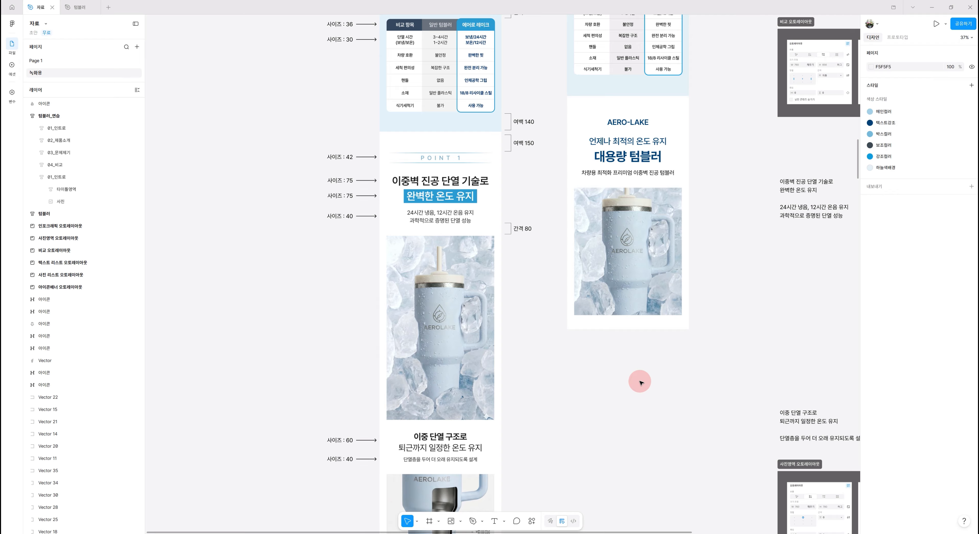
Move the aero-lake text layer out of 타이틀영역 so it sits directly inside the duplicated 01_인트로 section
scroll(631, 427, "up", 1)
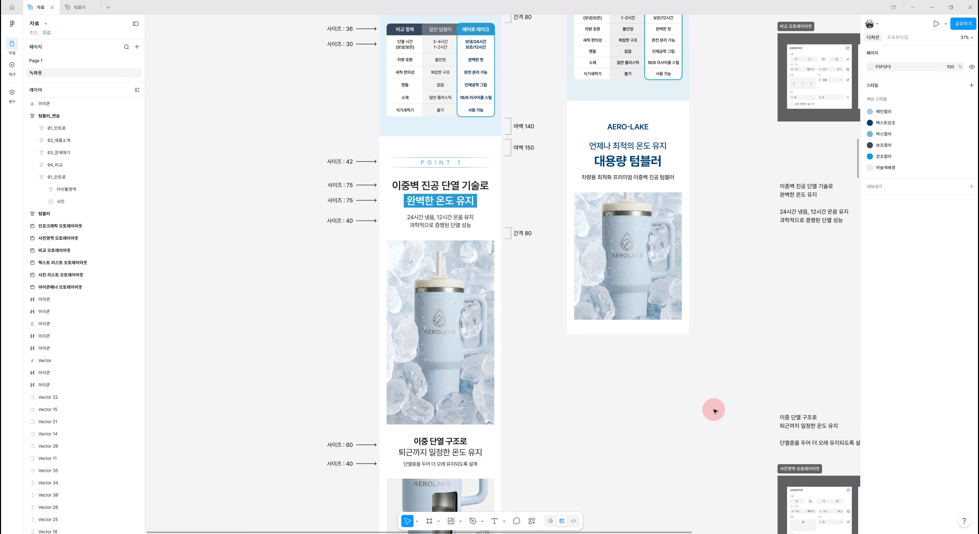
scroll(713, 411, "up", 1)
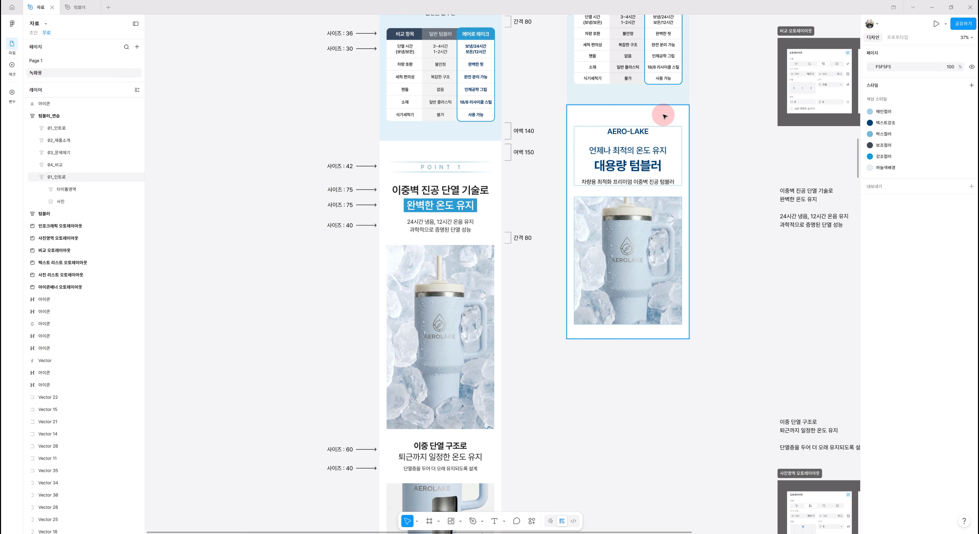
left_click(657, 120)
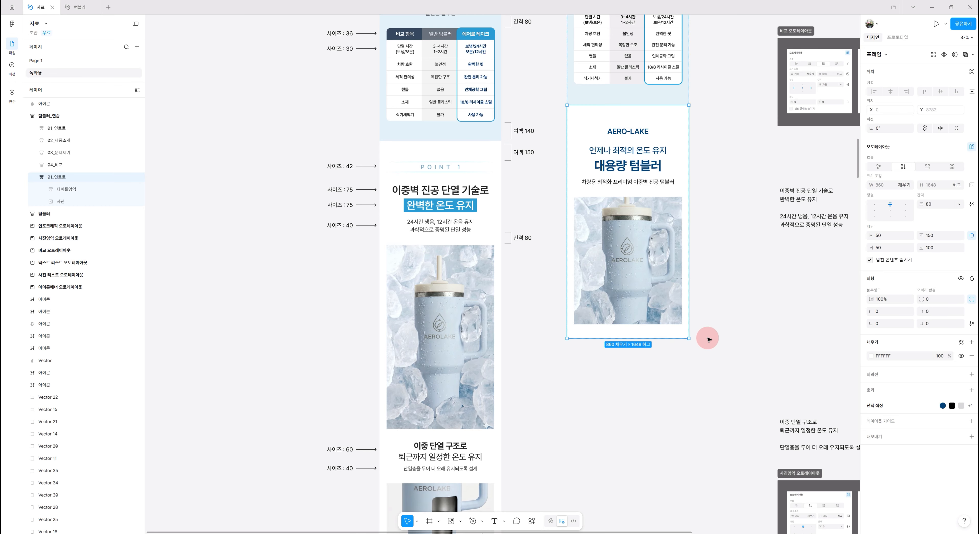
scroll(708, 339, "up", 5)
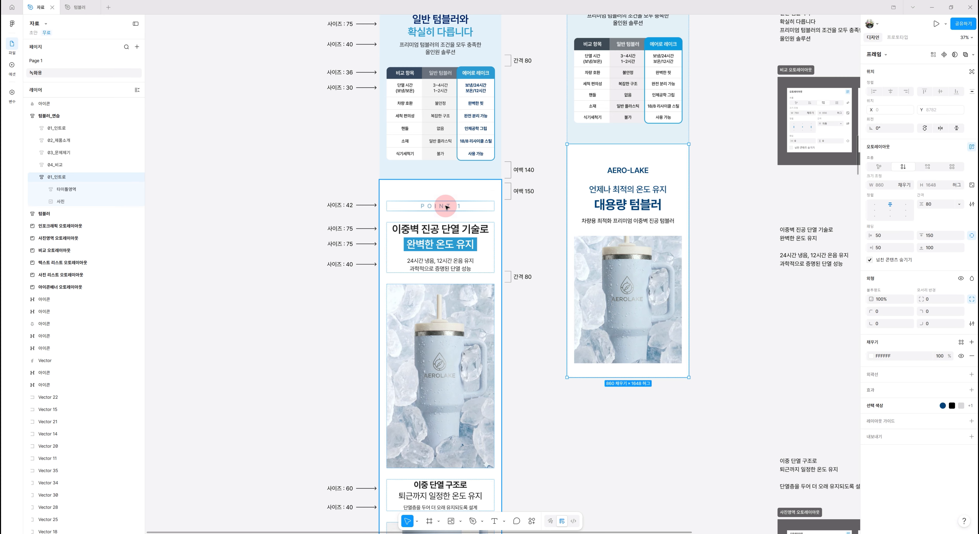
left_click(631, 172)
left_click(45, 189)
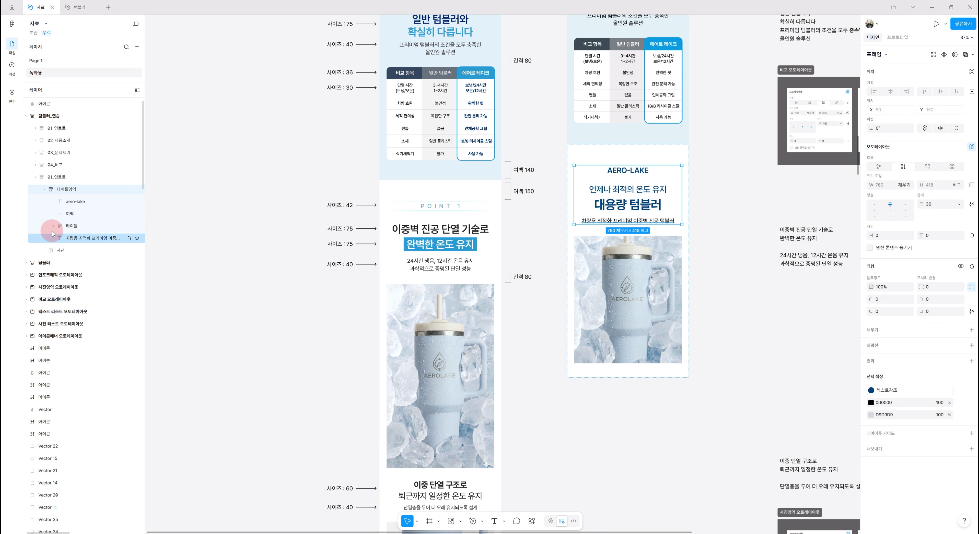
left_click(94, 204)
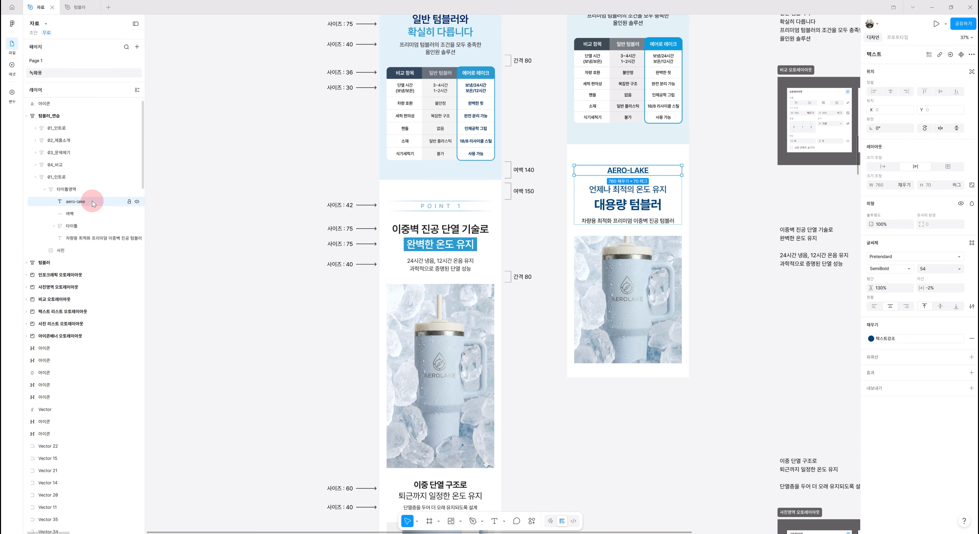
left_click(637, 175)
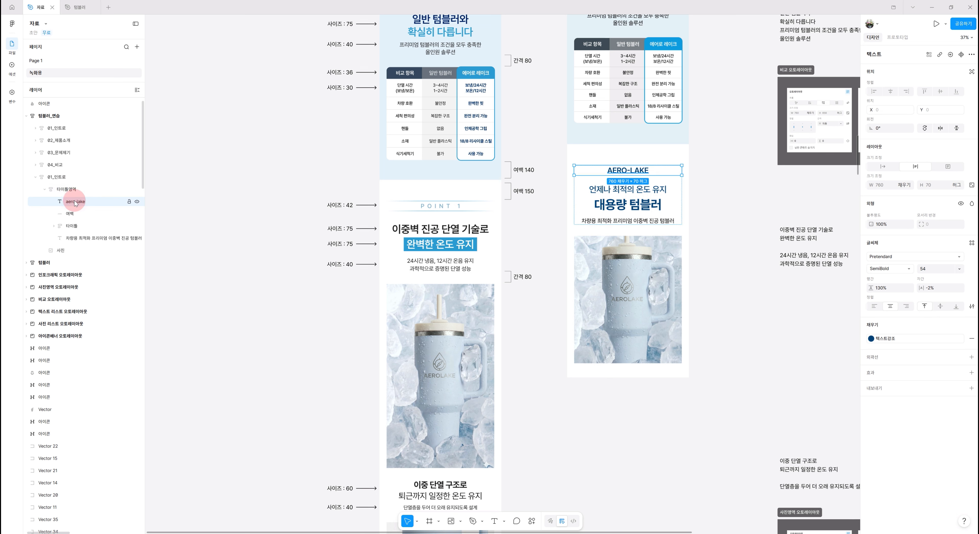
left_click_drag(75, 203, 70, 185)
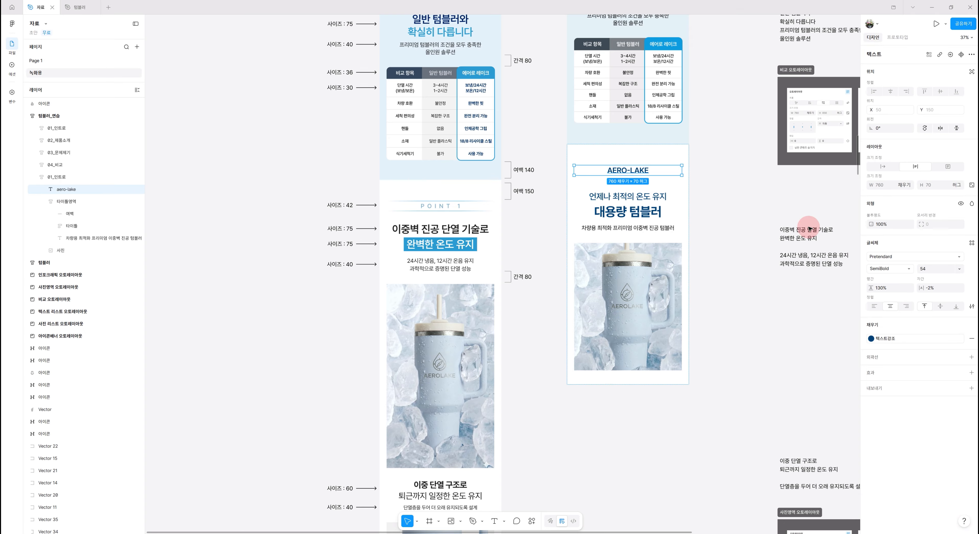
Replace the aero-lake text with "point 1" and set its font size to 42
double_click(626, 171)
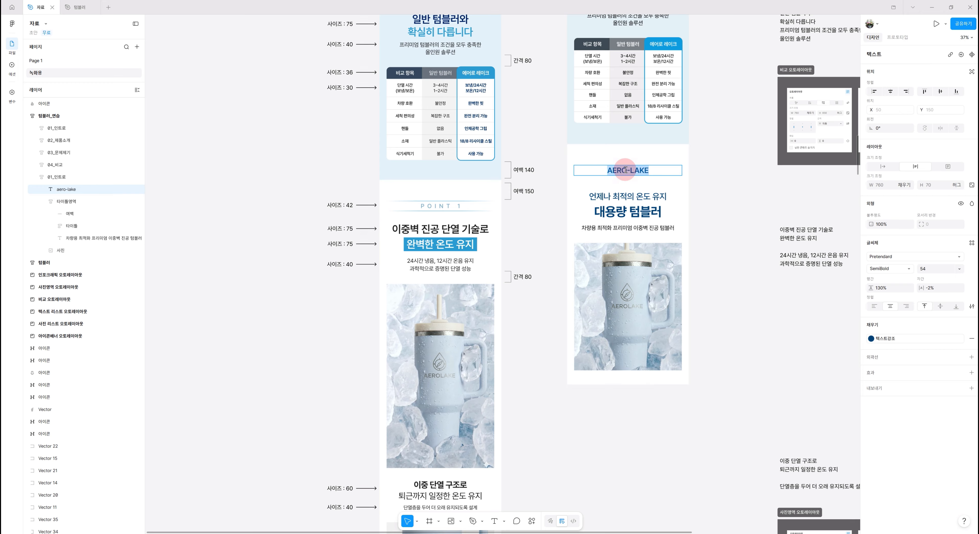
type("ㅐ")
type("point 1")
key("Escape")
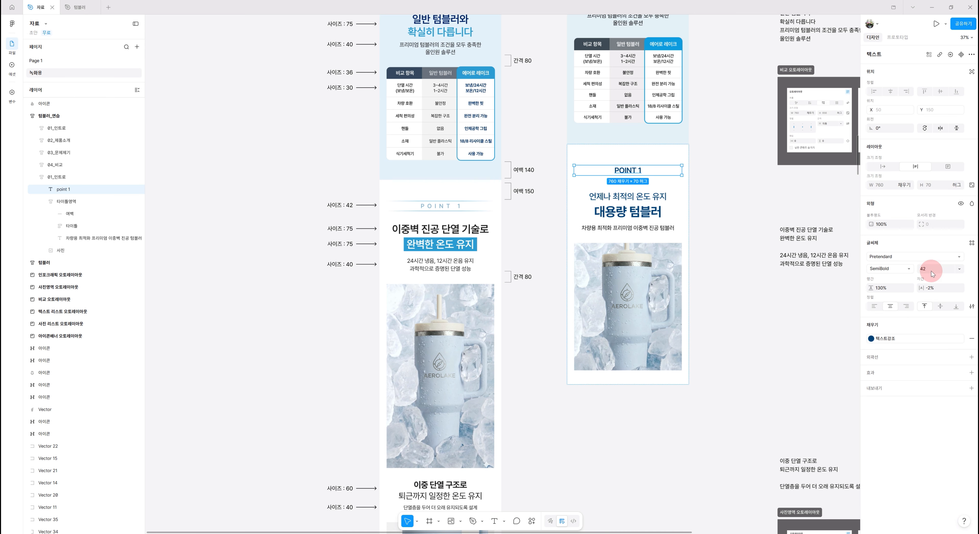
key("Return")
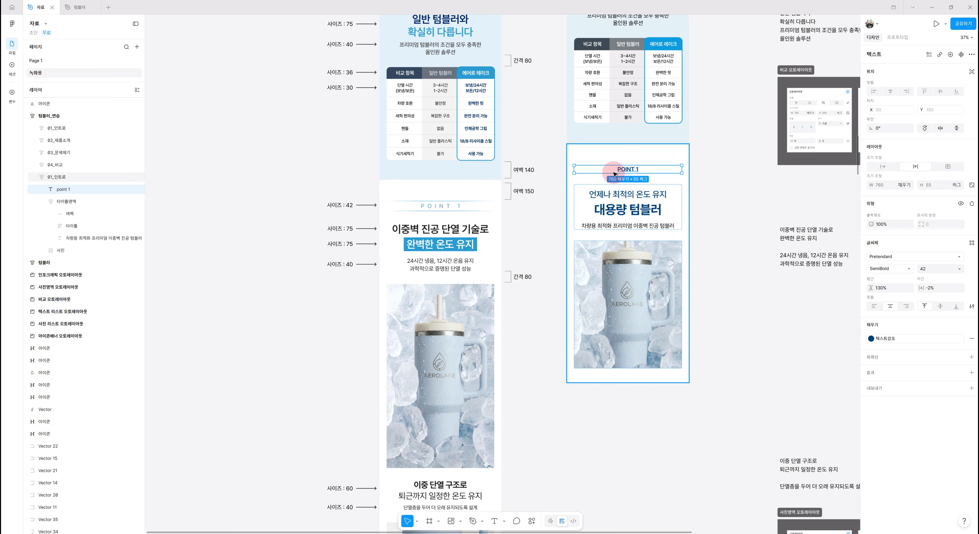
Set the point 1 text's letter spacing to 20% and its font weight to Medium
left_click(941, 292)
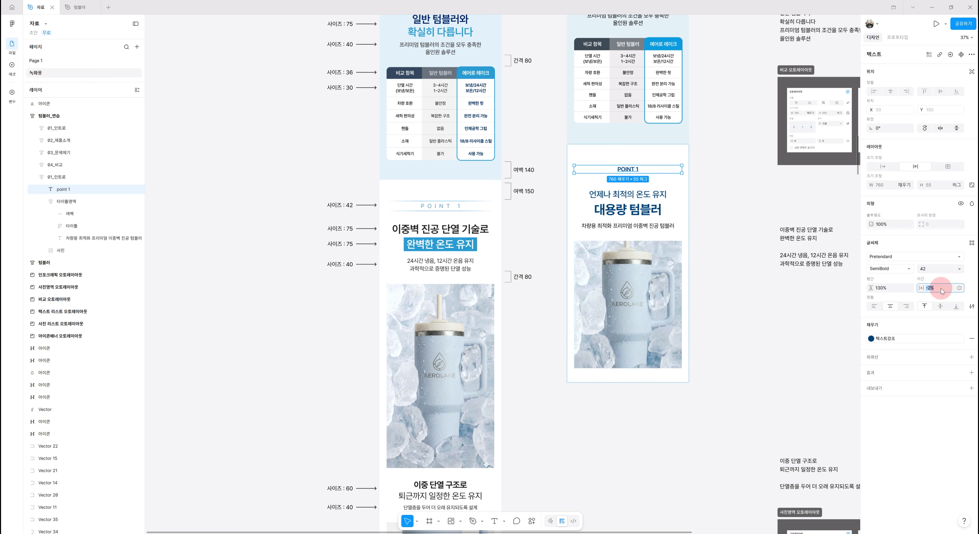
key("Return")
left_click(942, 292)
key("Return")
left_click(942, 291)
left_click(911, 270)
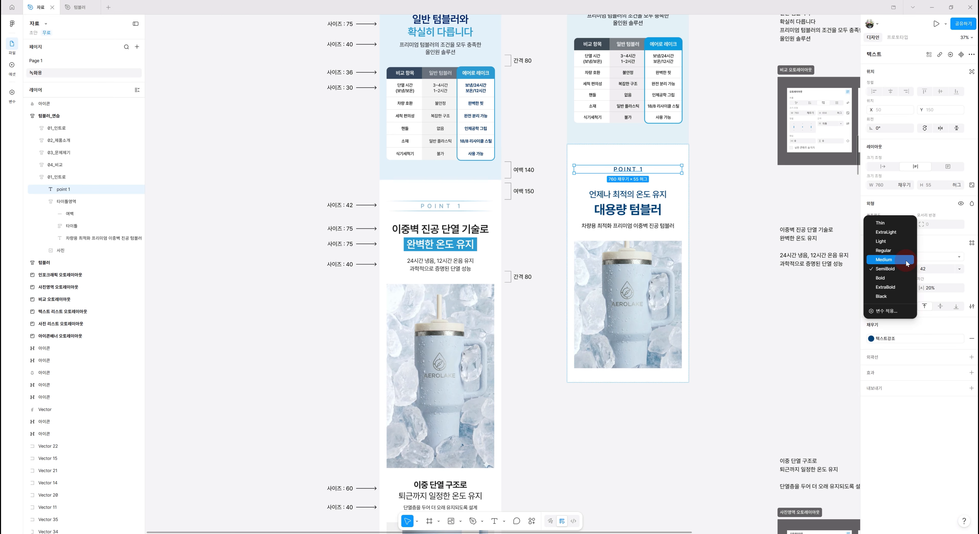
left_click(906, 262)
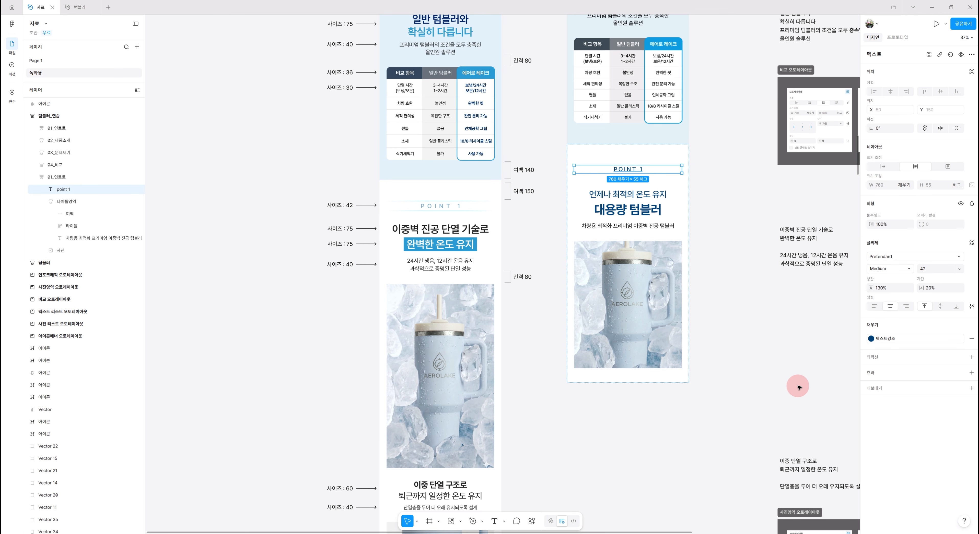
Apply the 강조컬러 color style to the point 1 text fill
scroll(797, 388, "up", 1)
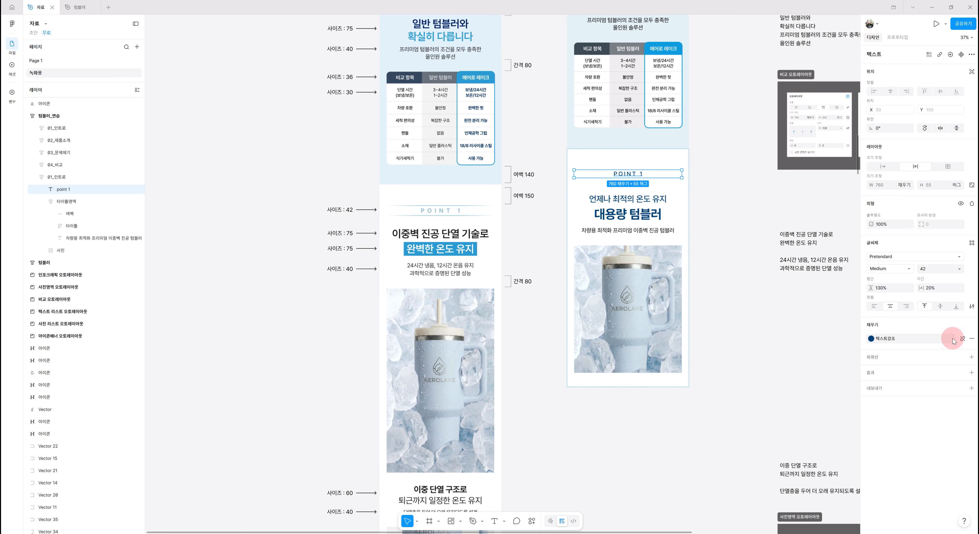
left_click(962, 338)
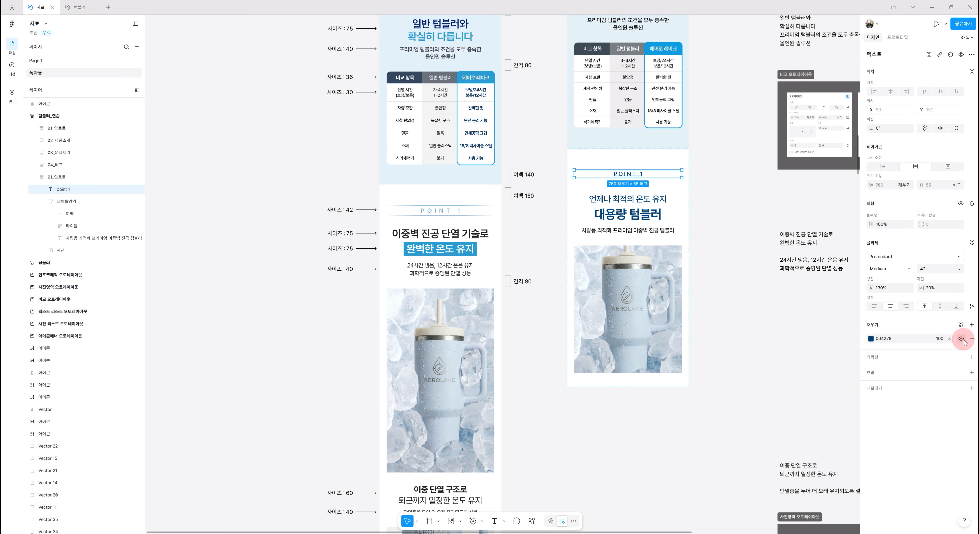
left_click(871, 338)
left_click(815, 331)
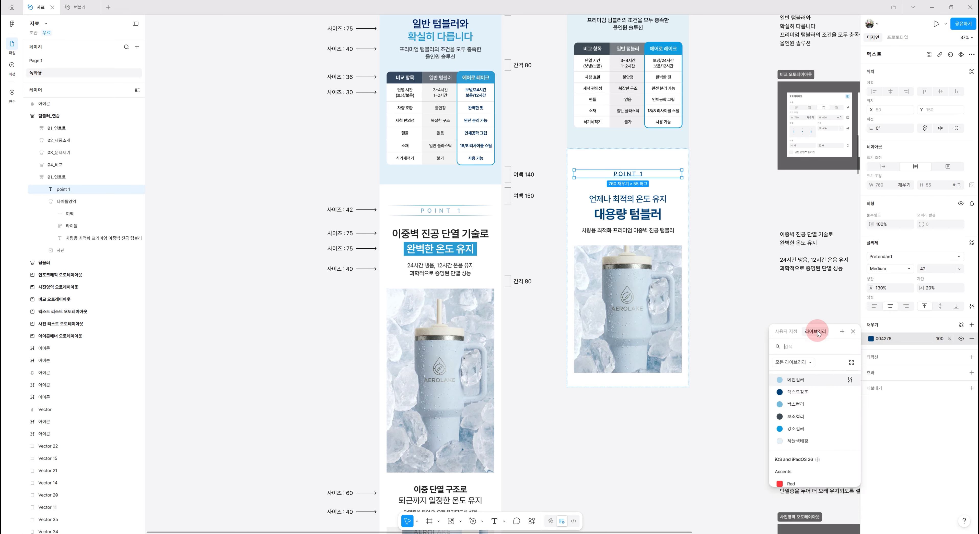
left_click(793, 434)
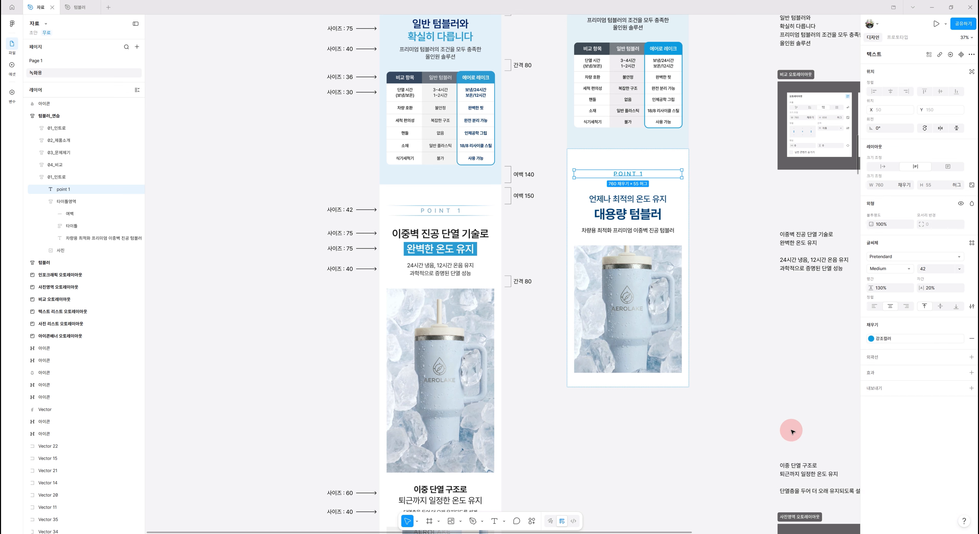
Set the point 1 text's letter spacing to 30%, after checking the original POINT 1 label
scroll(730, 423, "up", 1)
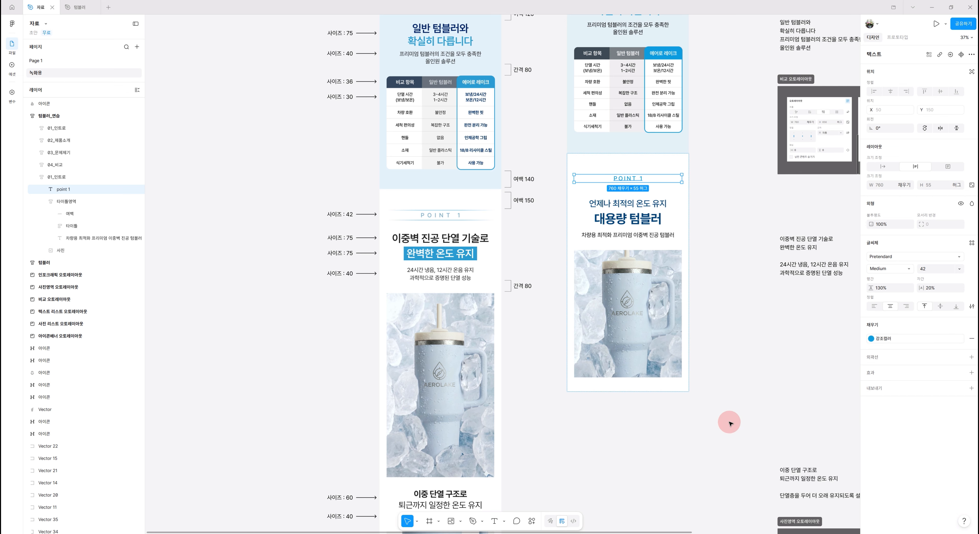
scroll(721, 251, "up", 3, "ctrl")
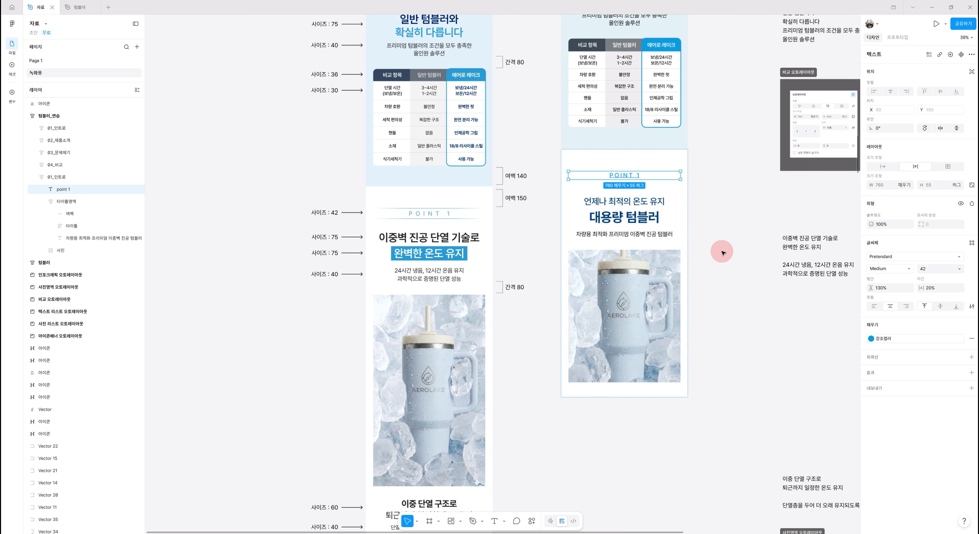
scroll(722, 251, "up", 3, "ctrl")
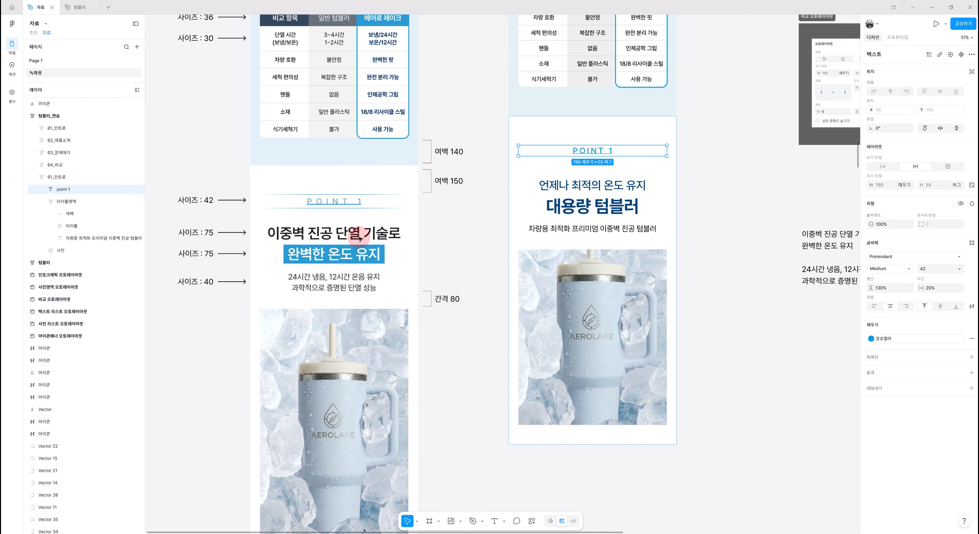
left_click(330, 204)
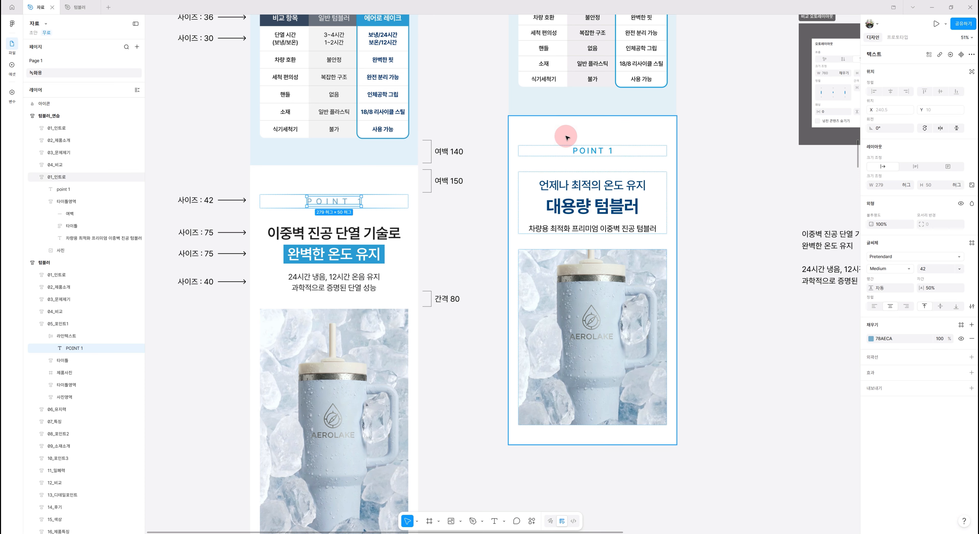
left_click(621, 154)
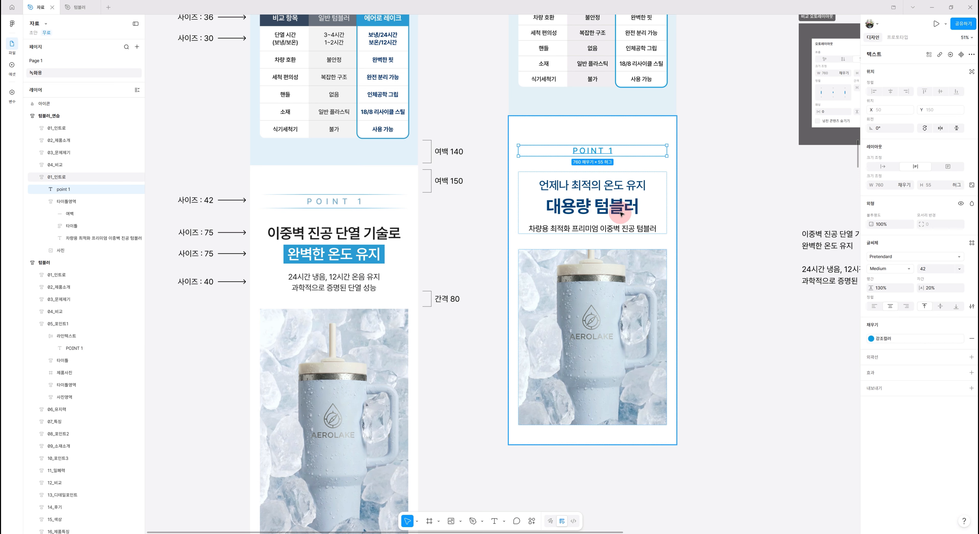
left_click(932, 288)
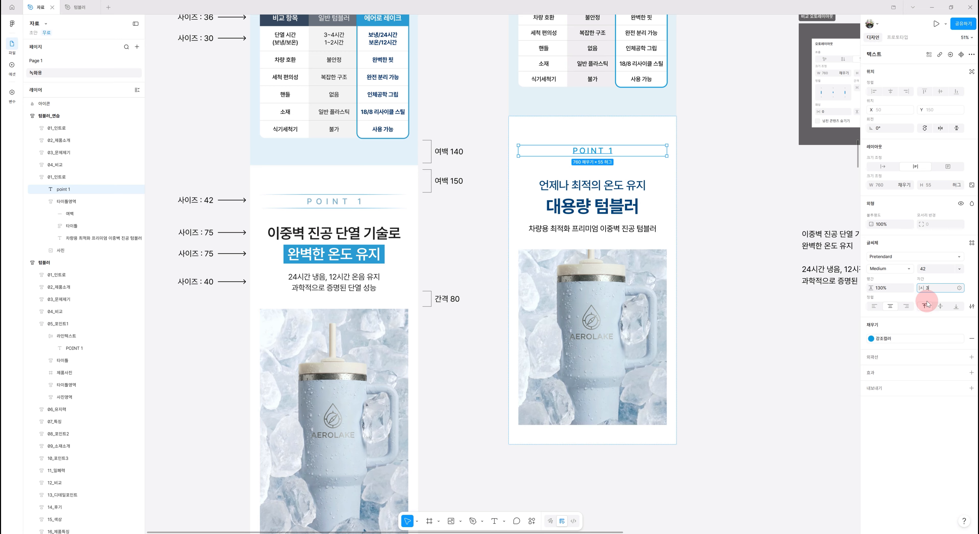
key("Return")
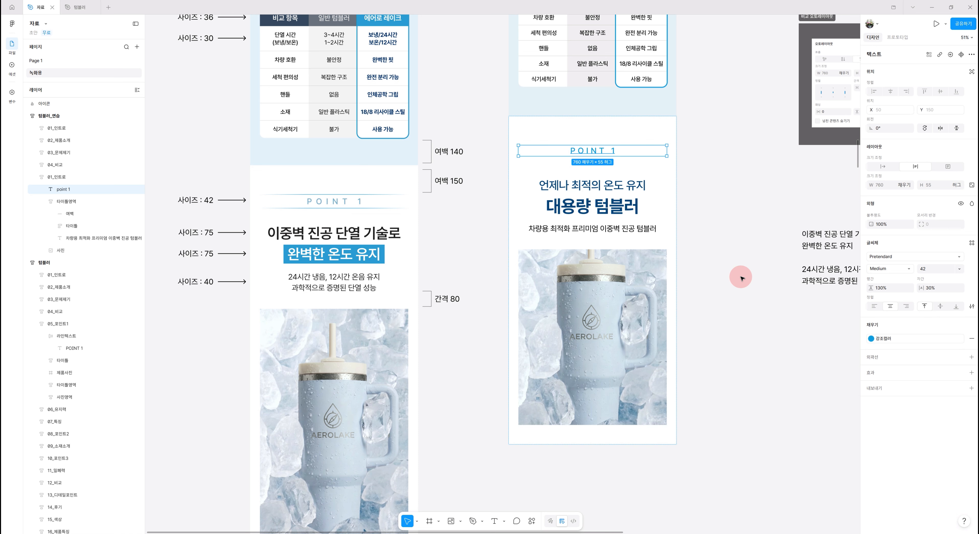
Wrap the point 1 text in an auto layout frame named 라인텍스트 with vertical padding of 10
key("shift+a")
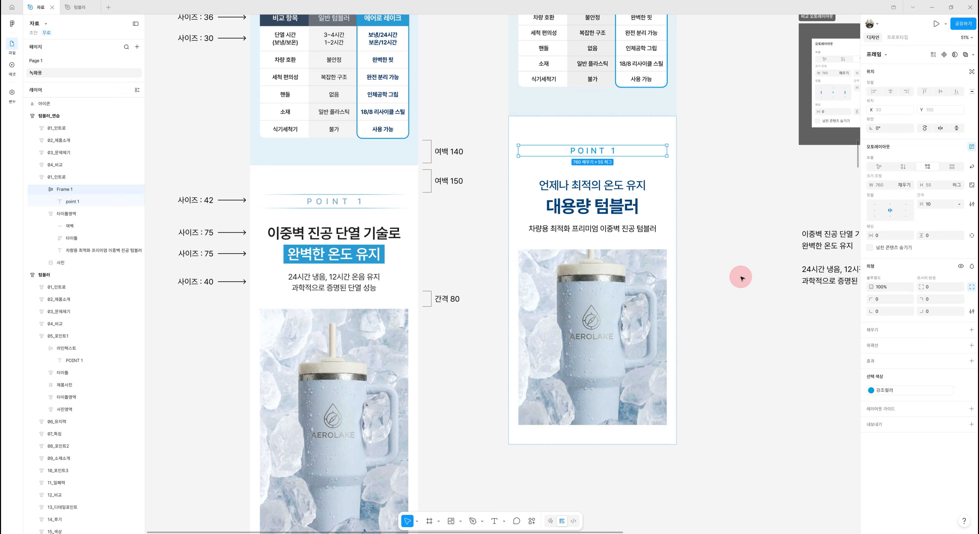
double_click(63, 190)
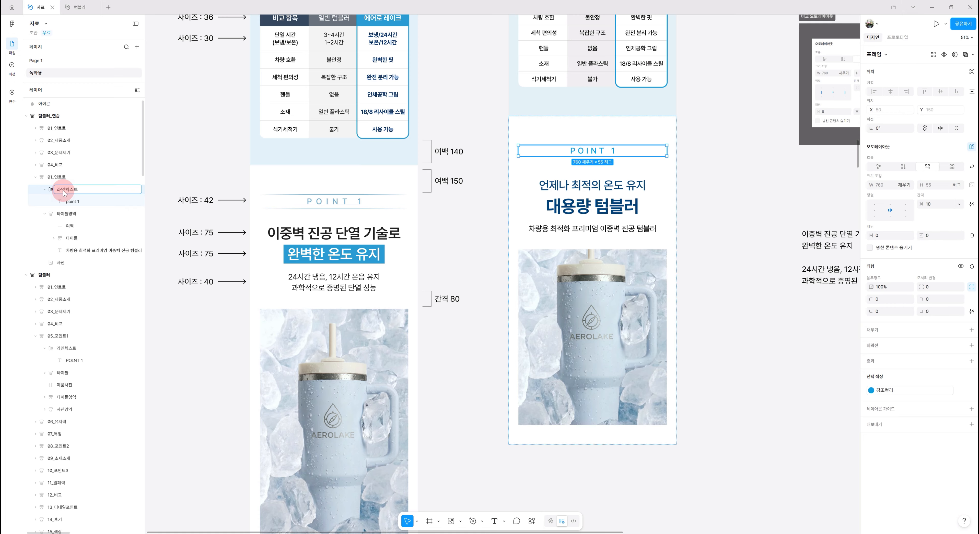
key("Return")
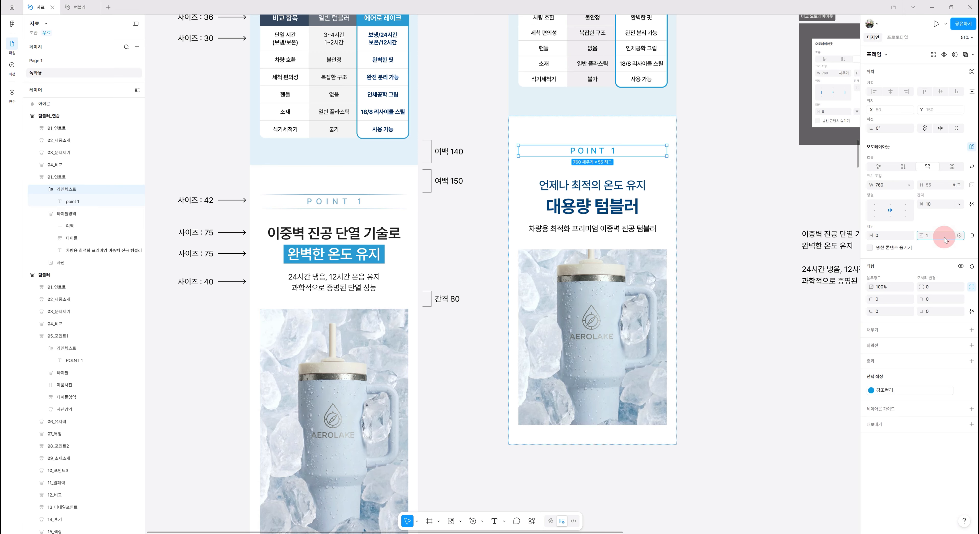
type("0")
key("Return")
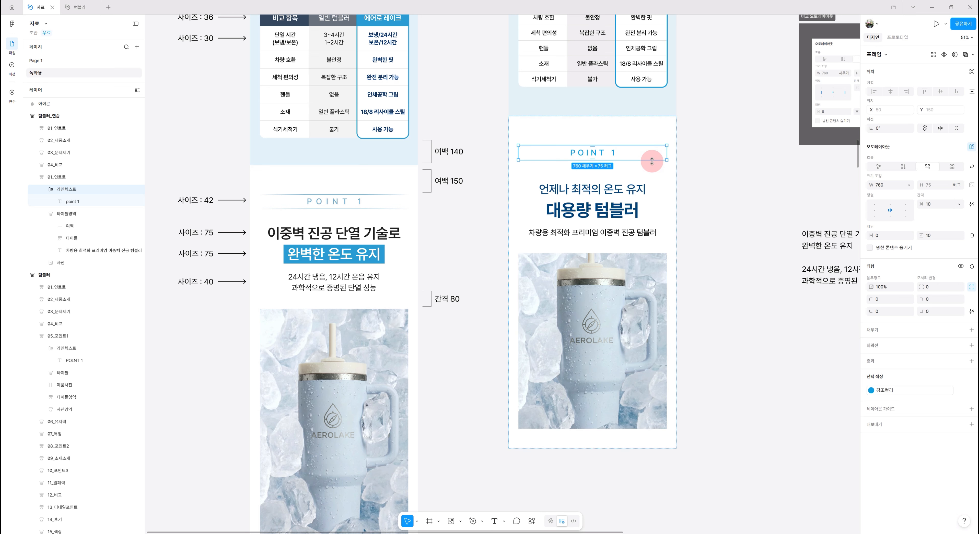
Add a black stroke to the 라인텍스트 frame with custom sides, setting the left and right stroke widths to 0
left_click(916, 349)
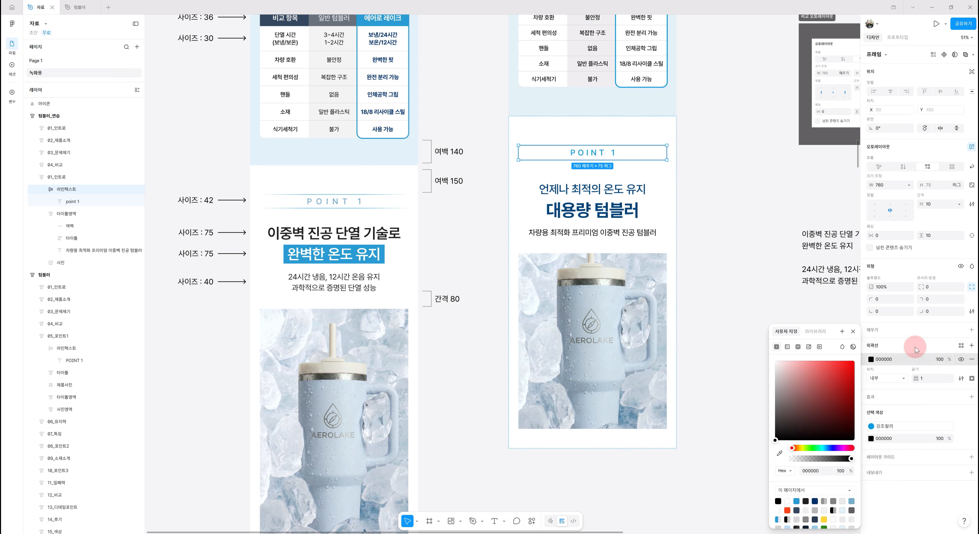
left_click(972, 379)
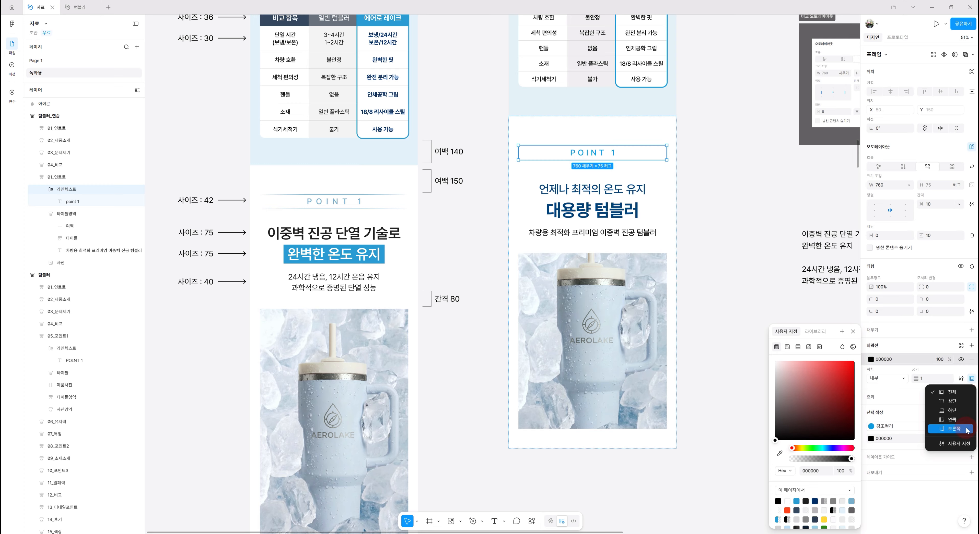
left_click(957, 444)
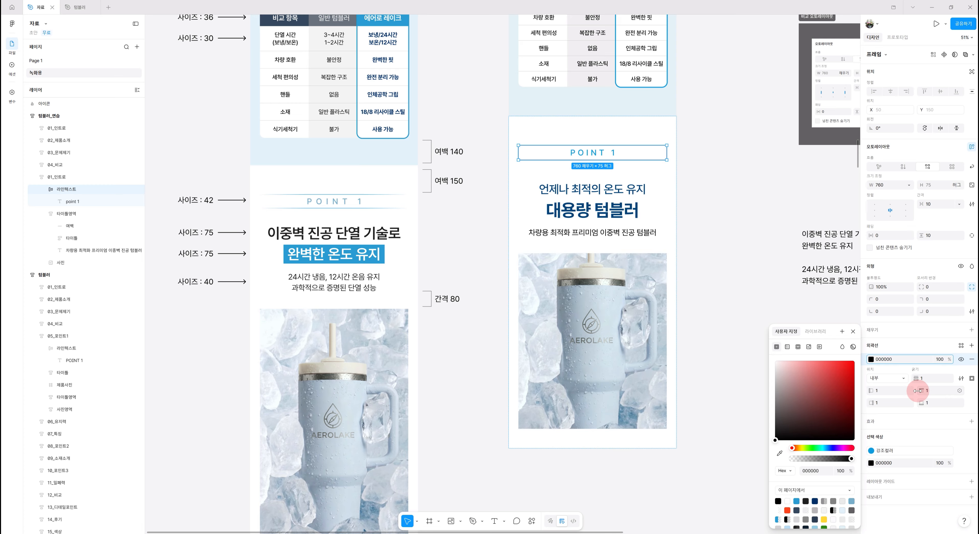
left_click(909, 393)
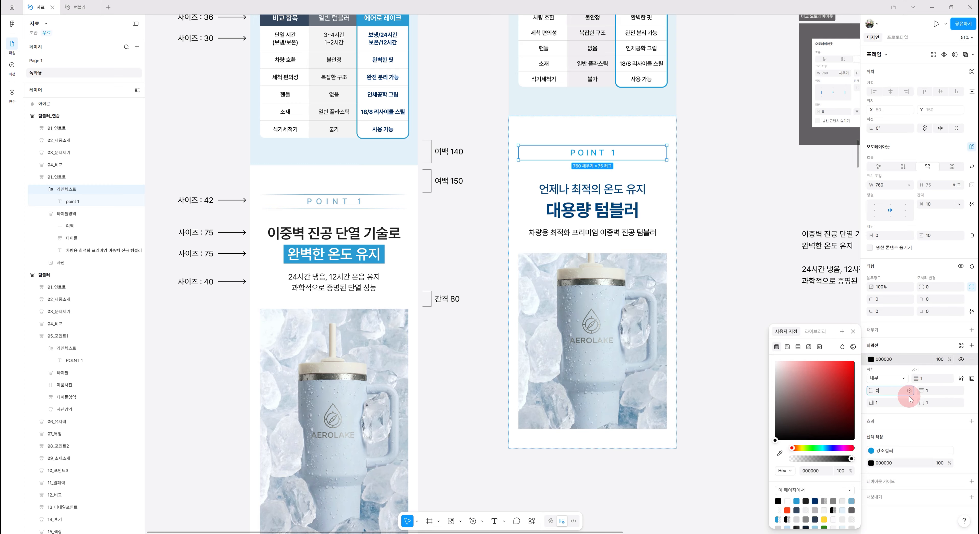
left_click(882, 404)
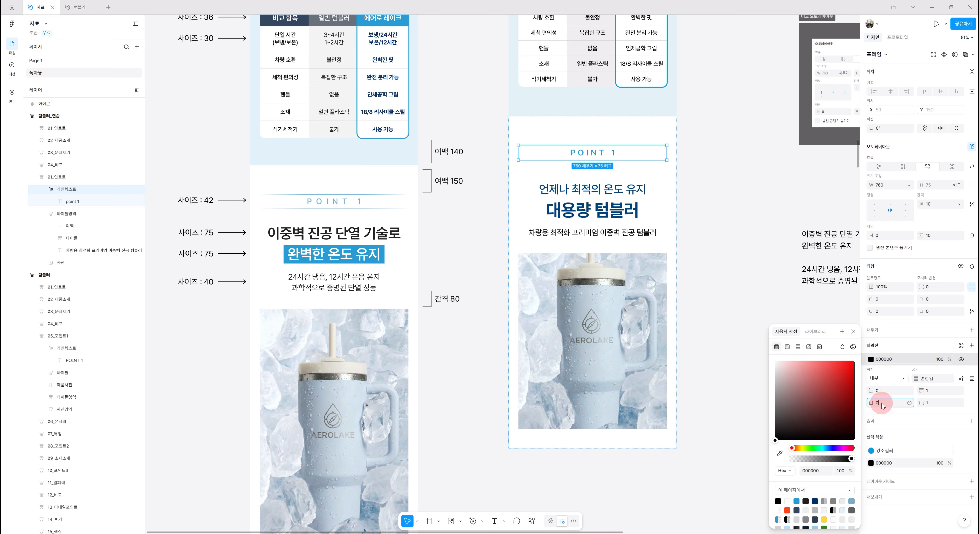
type("0")
left_click(741, 251)
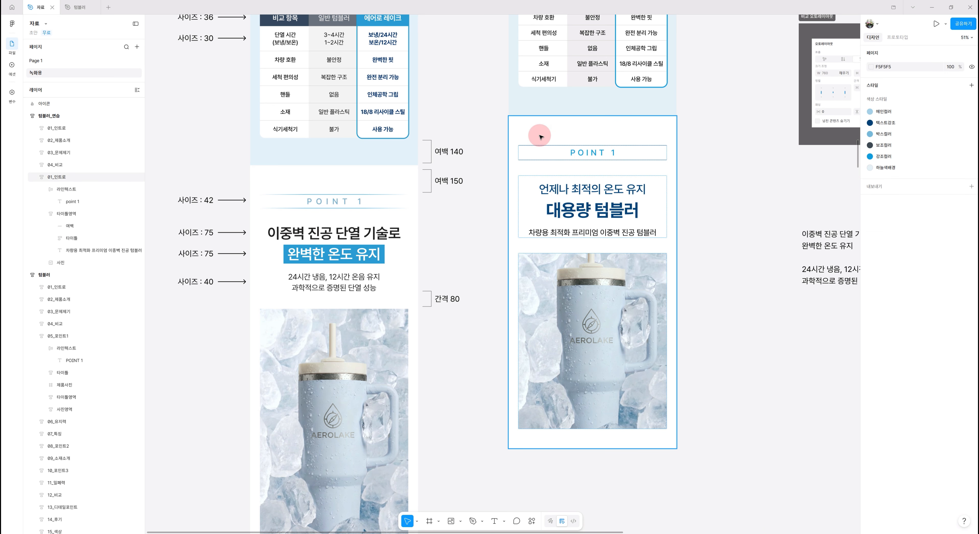
Apply the 강조컬러 color style to the 라인텍스트 frame's stroke
scroll(537, 122, "up", 3)
scroll(537, 123, "up", 3)
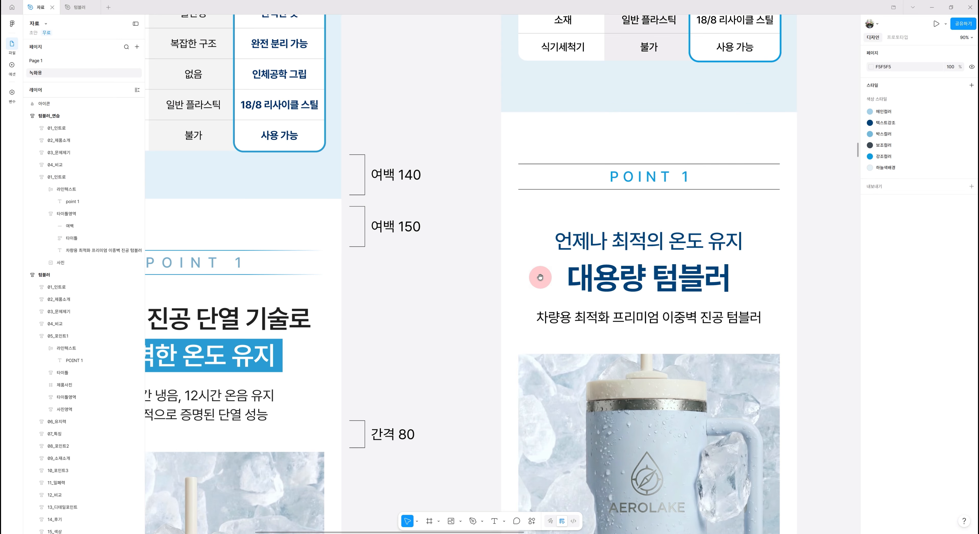
left_click_drag(491, 257, 597, 256)
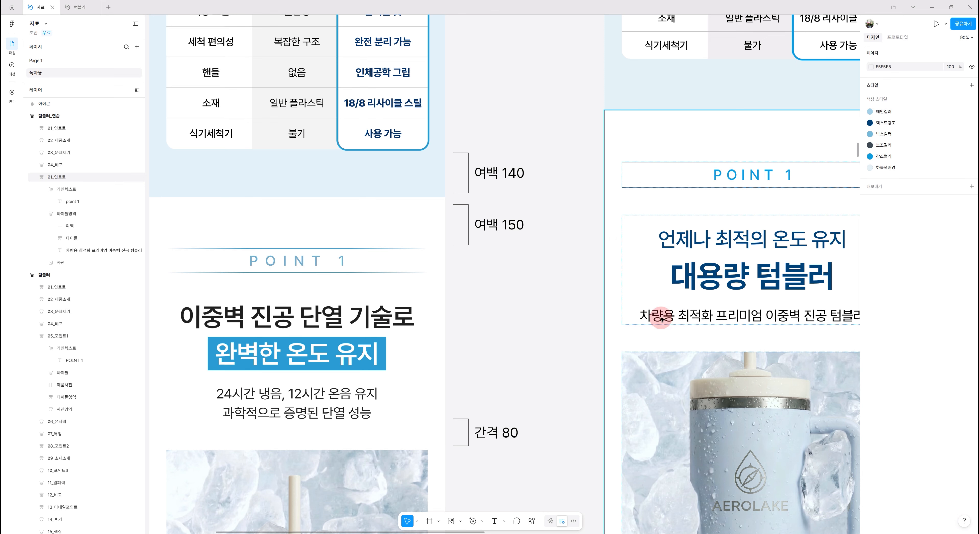
left_click_drag(753, 233, 657, 258)
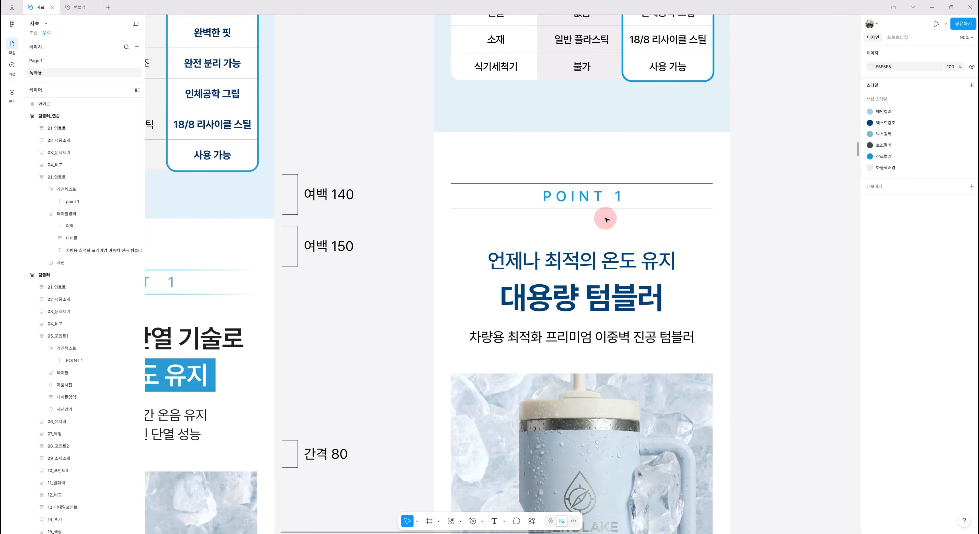
left_click(646, 196)
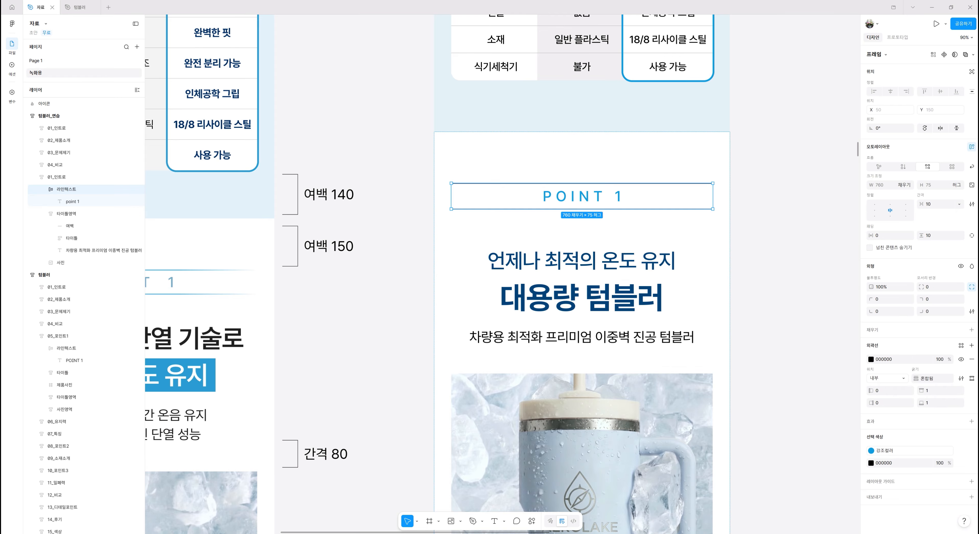
left_click(871, 360)
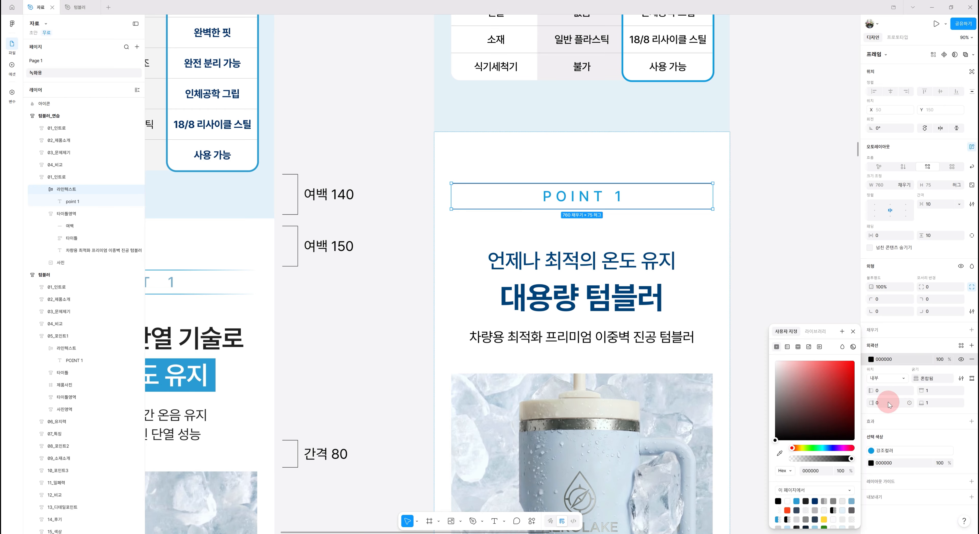
left_click(814, 333)
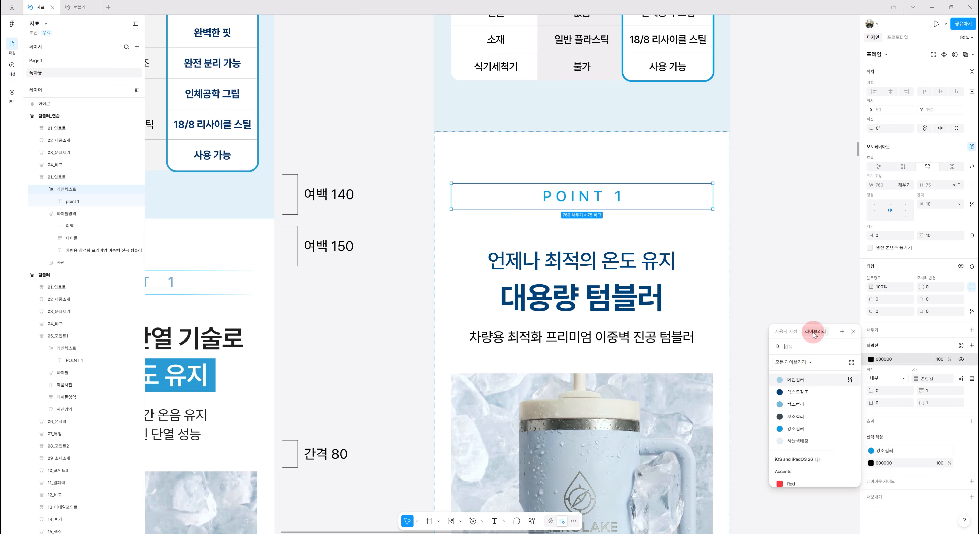
left_click(801, 431)
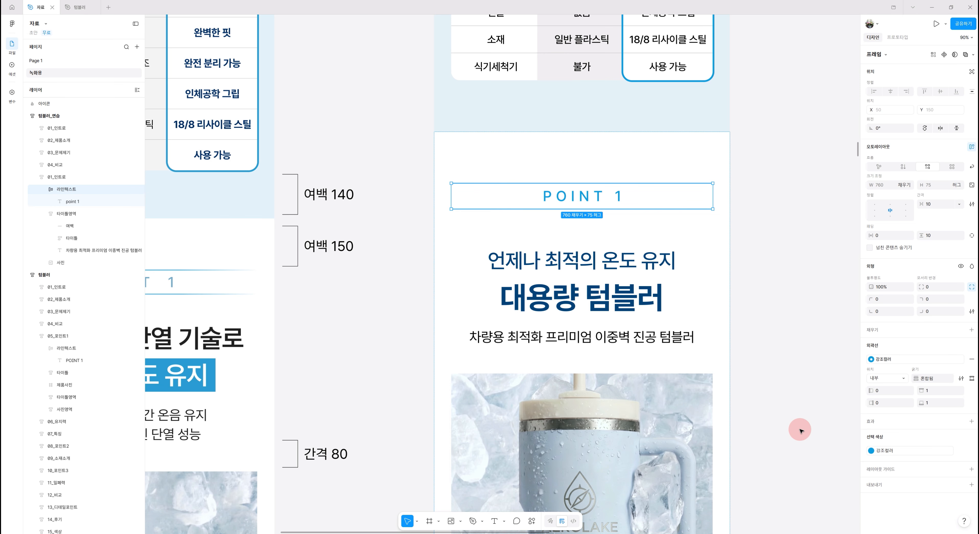
Detach the stroke's color style and turn the stroke into a linear gradient with an added 50% stop
left_click(871, 359)
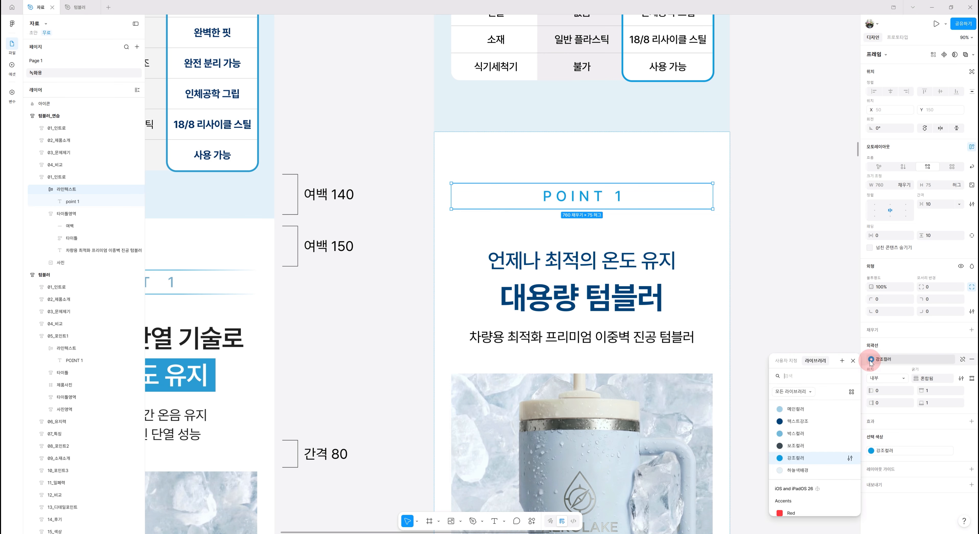
left_click(906, 344)
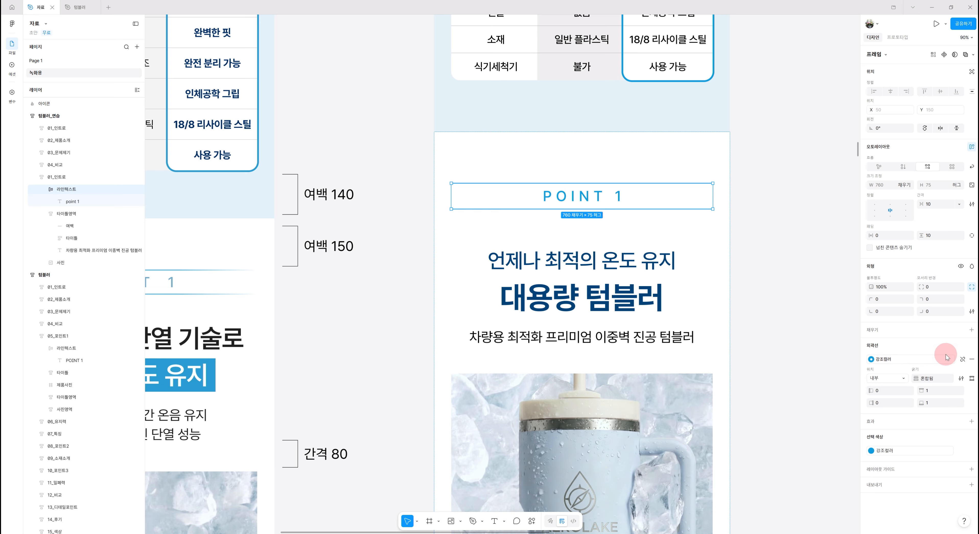
left_click(963, 360)
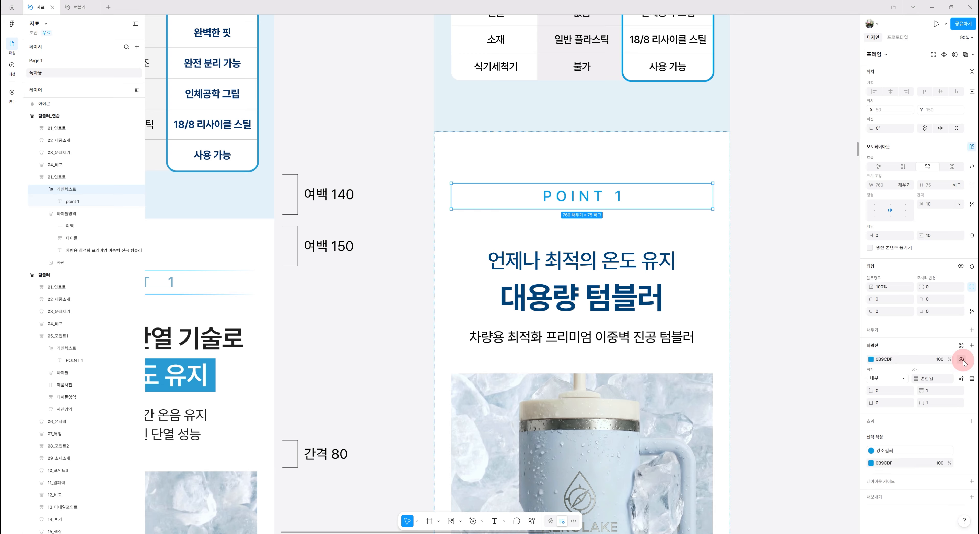
left_click(871, 360)
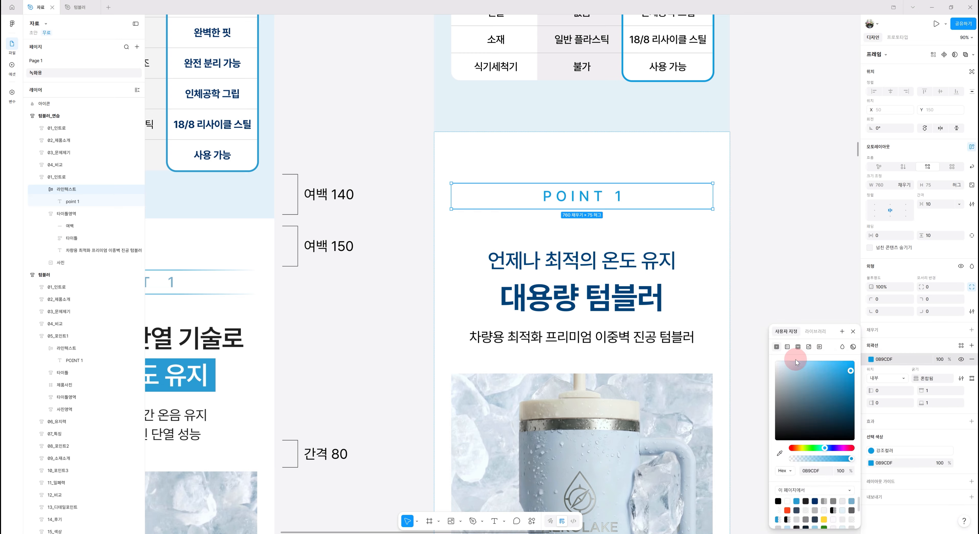
left_click(787, 347)
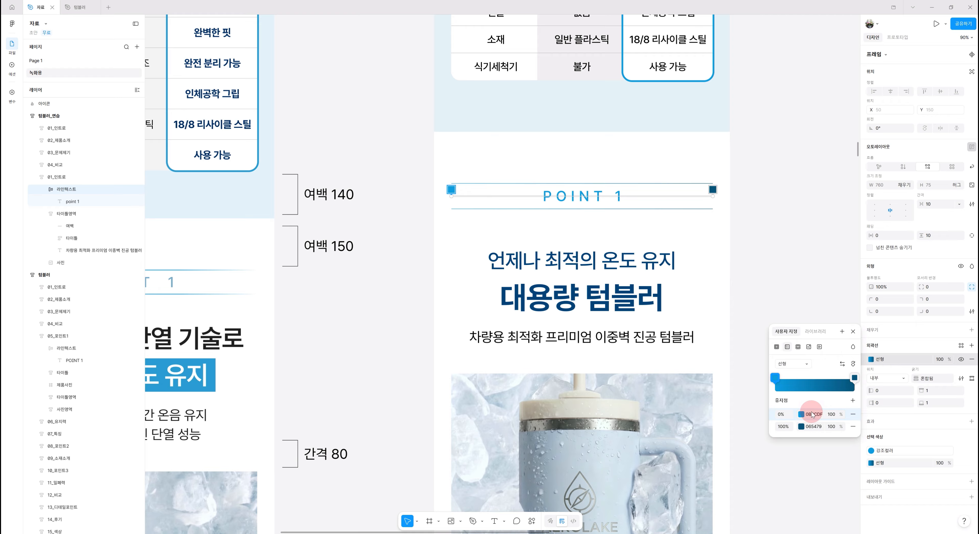
left_click(853, 401)
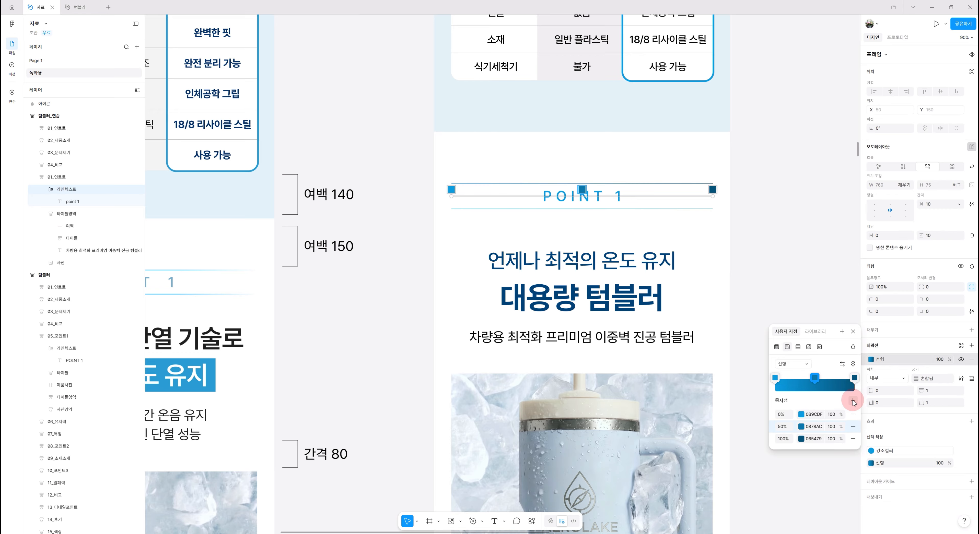
Set the gradient's stop colors to 089CDF by pasting the color into the end stop
left_click(815, 414)
key("ctrl+c")
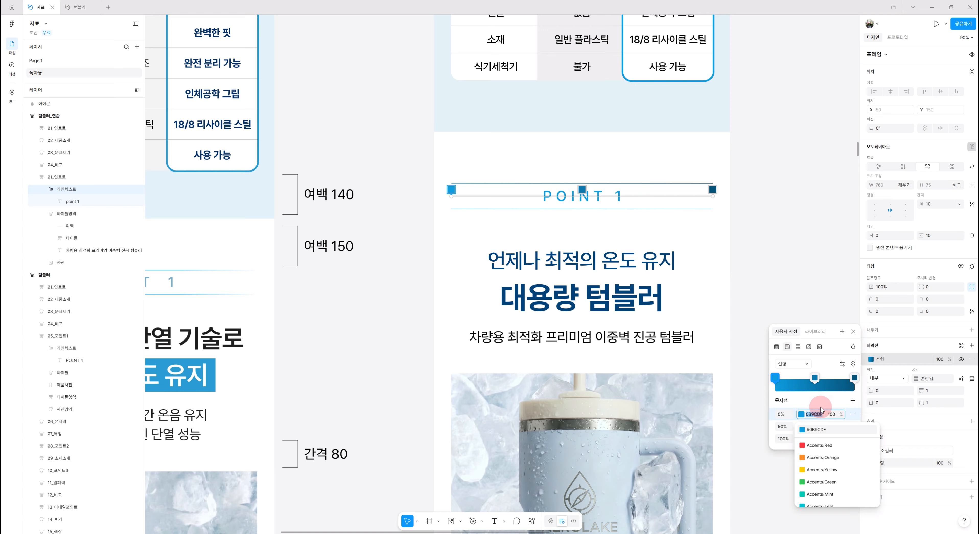
left_click(819, 425)
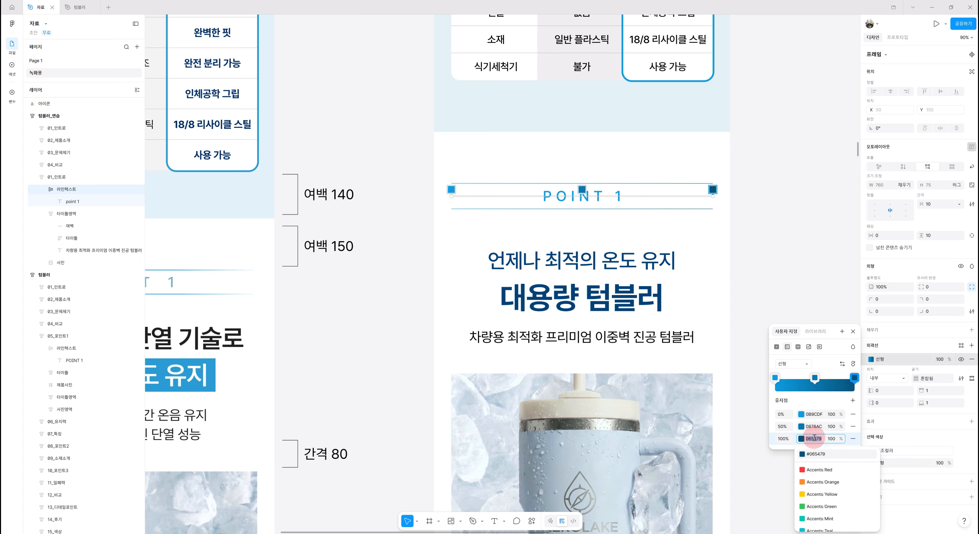
key("ctrl+v")
key("Return")
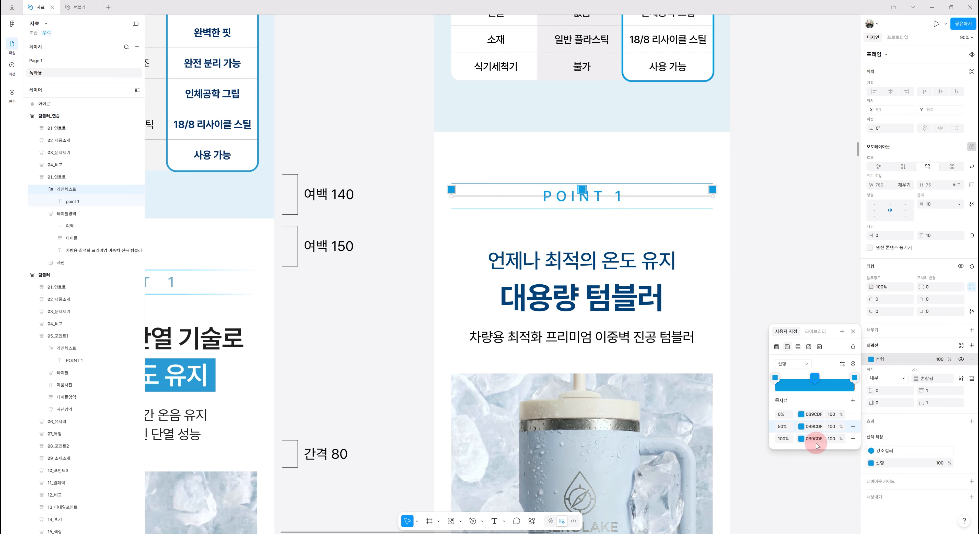
Set the opacity of the gradient's 0% and 100% stops to 0 so the line fades at both ends
left_click(774, 378)
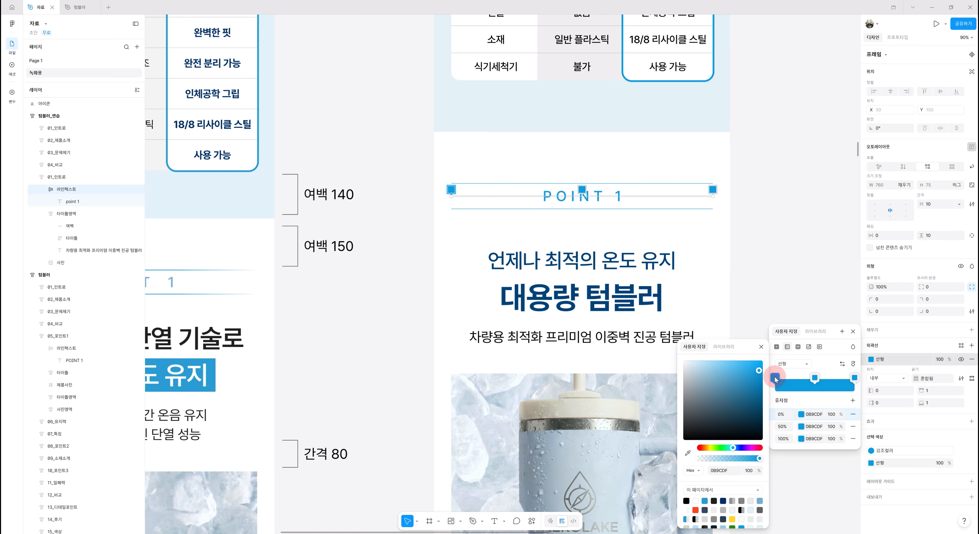
left_click(854, 379)
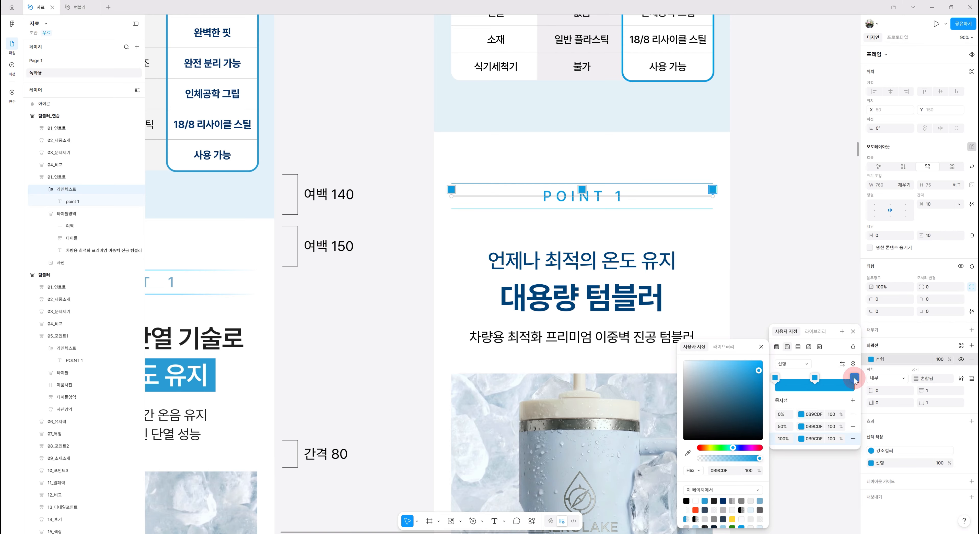
left_click(834, 417)
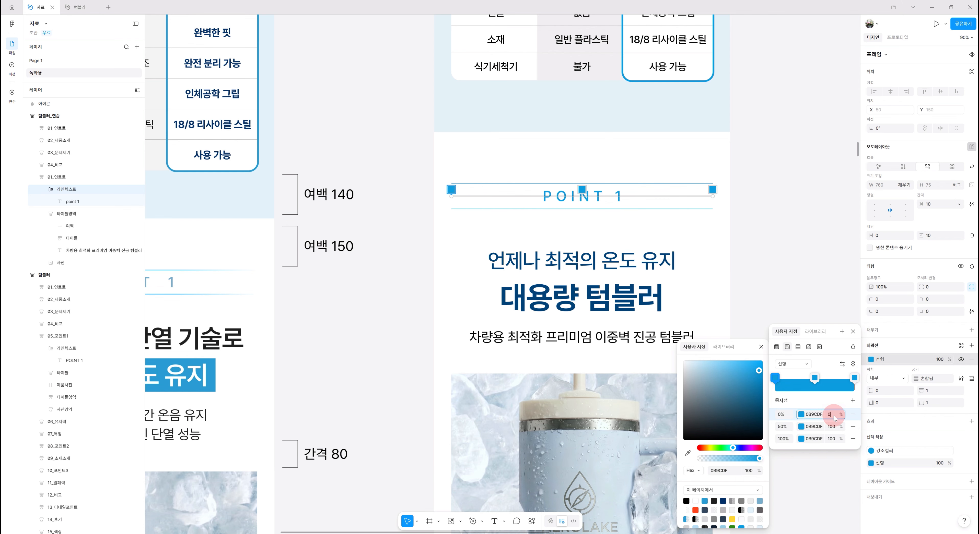
type("0")
key("Return")
left_click(836, 440)
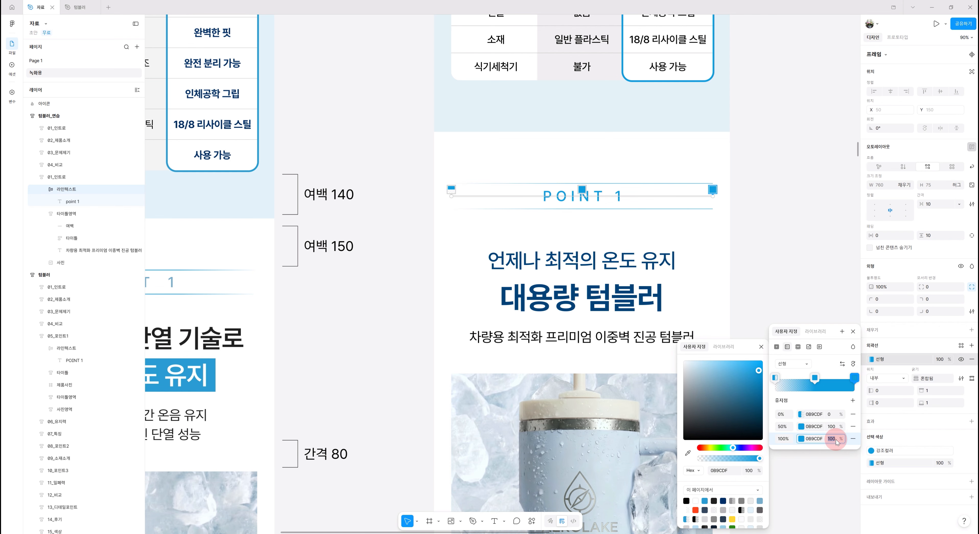
type("0")
key("Return")
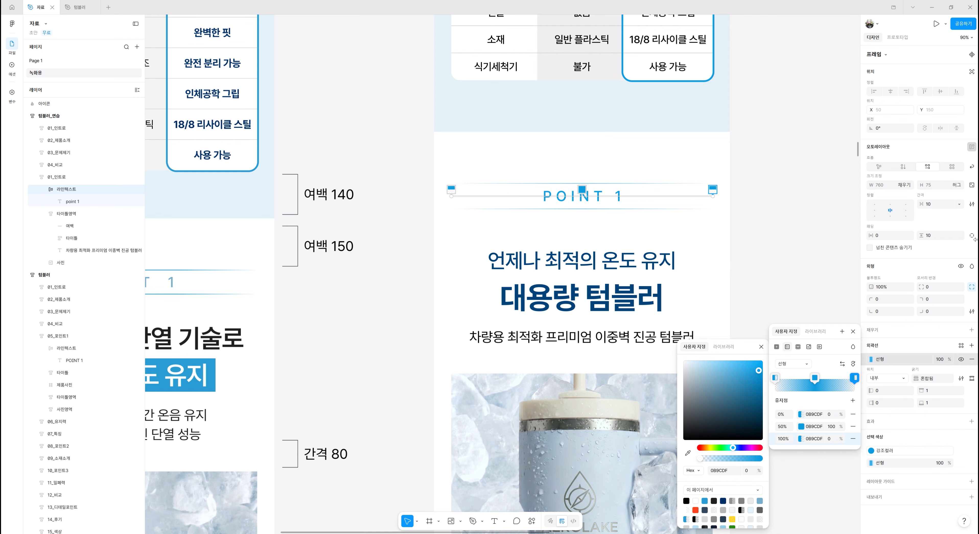
left_click(807, 228)
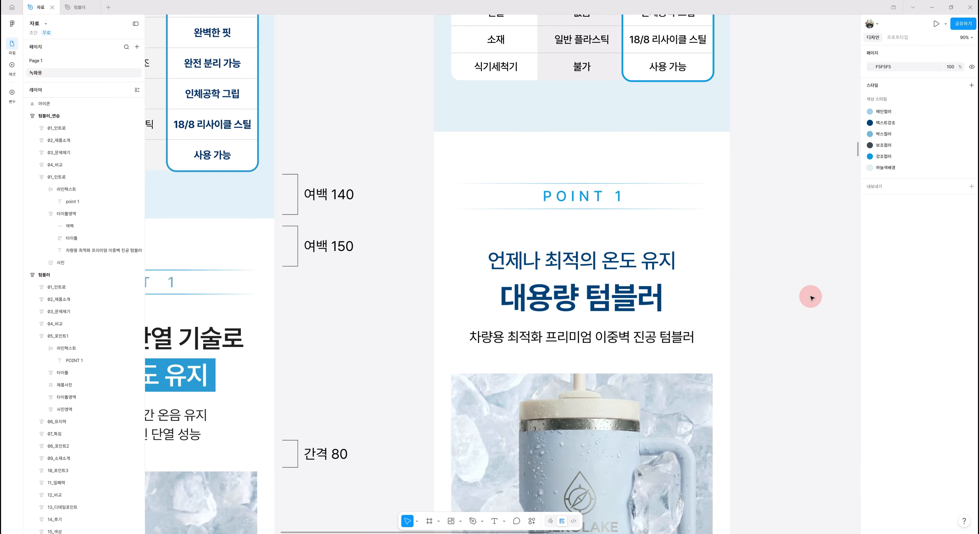
Set the 라인텍스트 frame's top and bottom stroke widths to 2
scroll(814, 302, "down", 2)
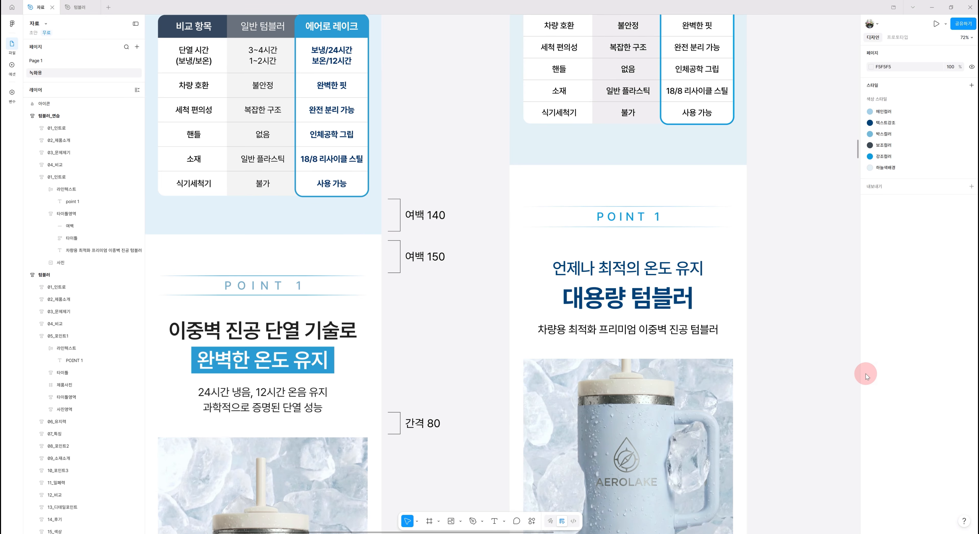
scroll(688, 223, "up", 5)
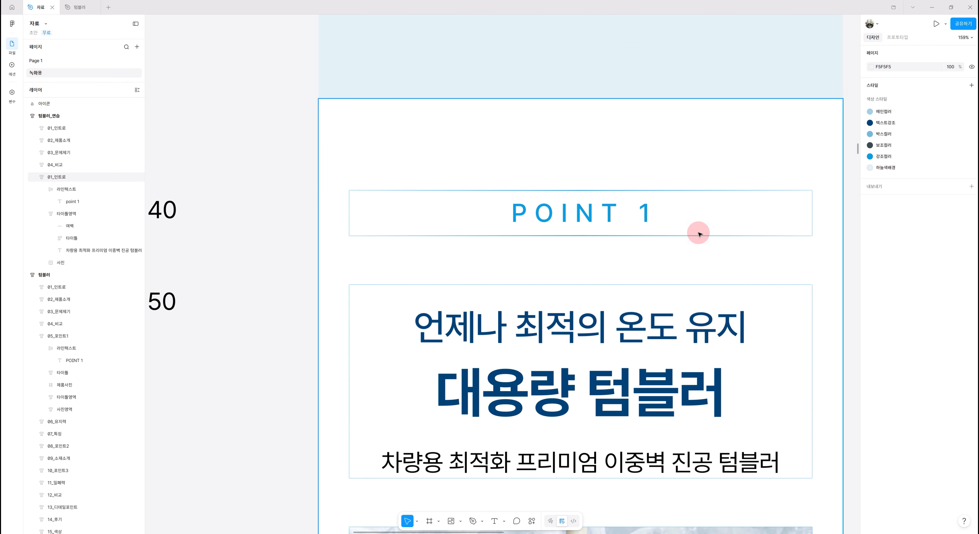
scroll(695, 232, "down", 2)
scroll(695, 232, "down", 3)
left_click(672, 225)
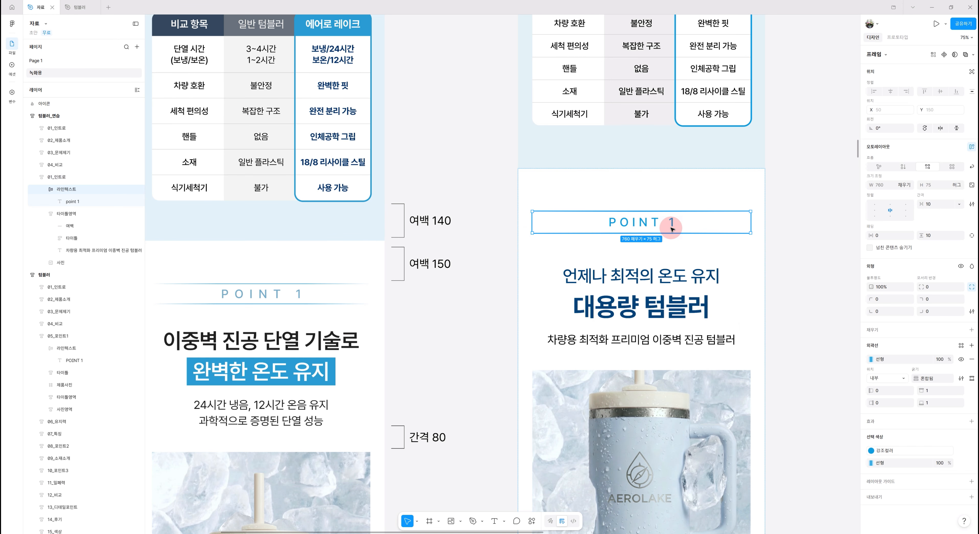
left_click(936, 391)
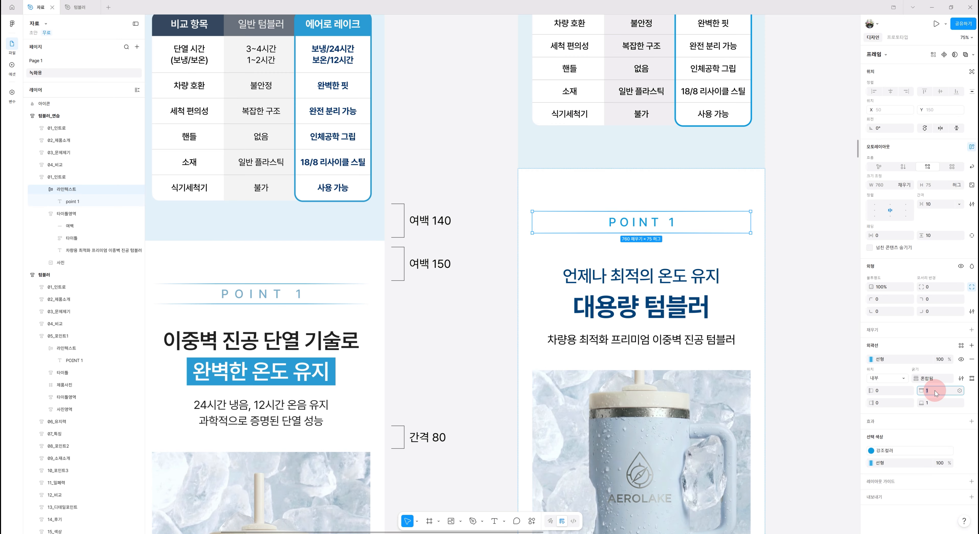
type("2")
left_click(938, 403)
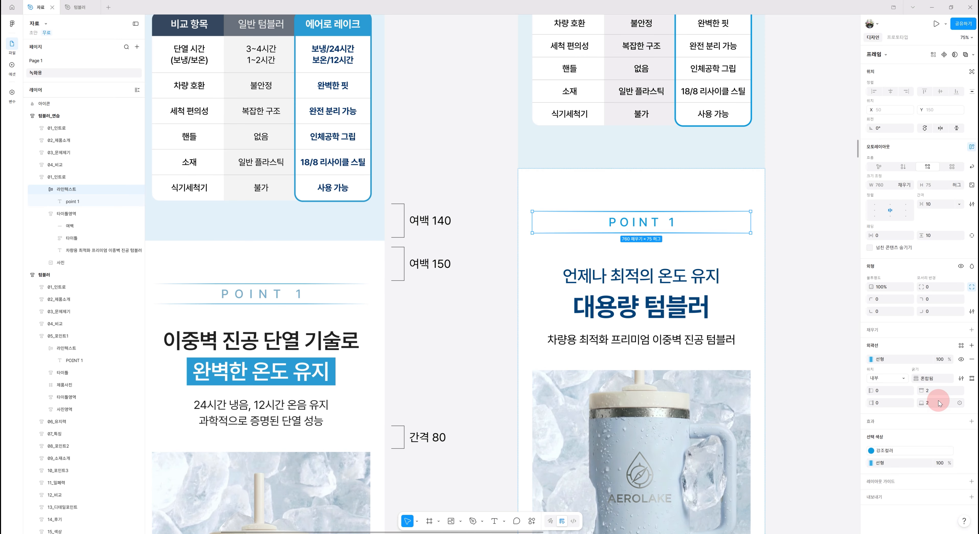
left_click(815, 363)
scroll(821, 423, "down", 2)
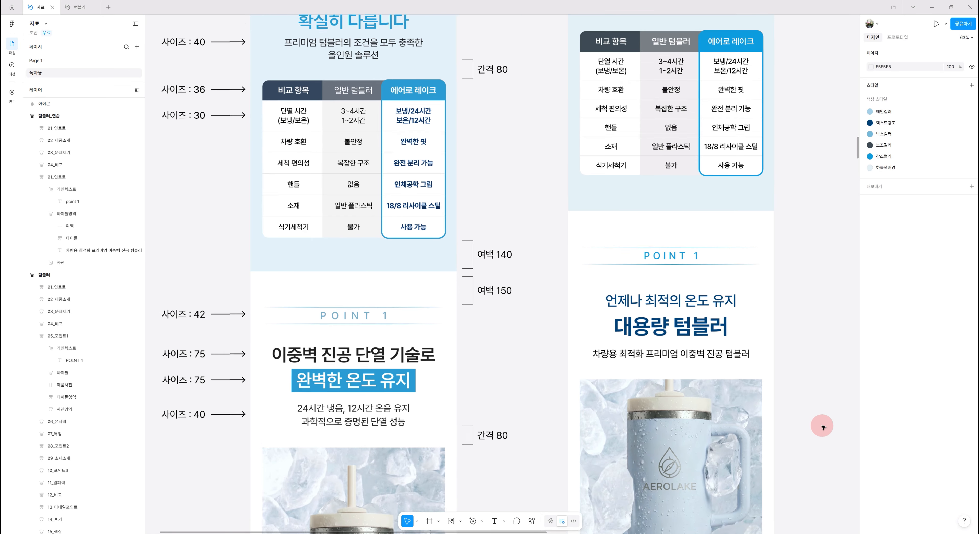
scroll(821, 426, "down", 4)
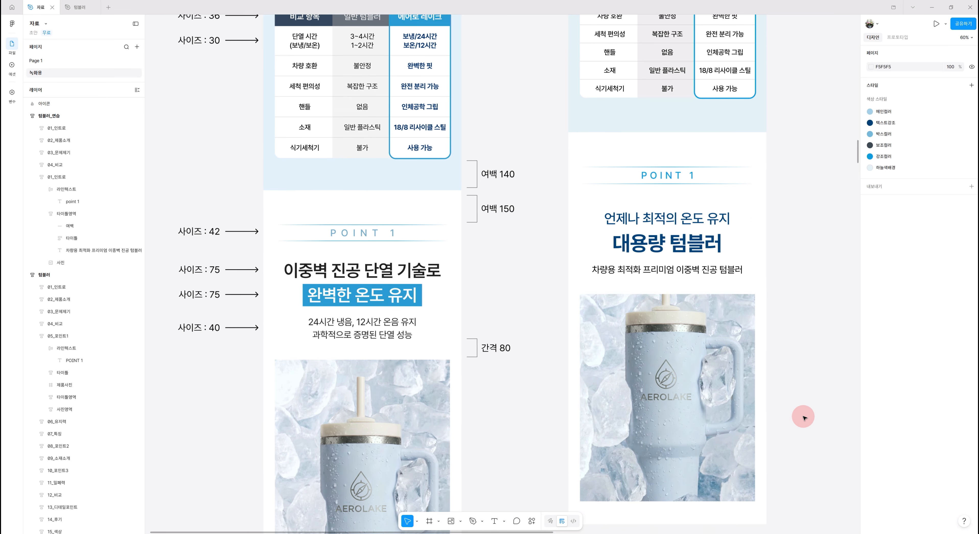
Delete the 여백 spacer from the POINT 1 title area of the practice page
scroll(802, 418, "down", 2)
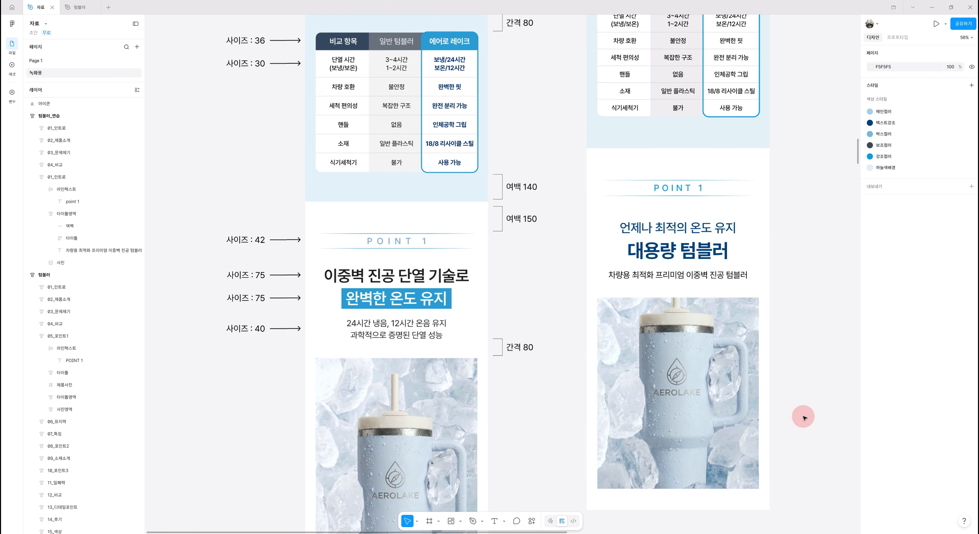
scroll(803, 417, "down", 3)
left_click_drag(771, 365, 661, 336)
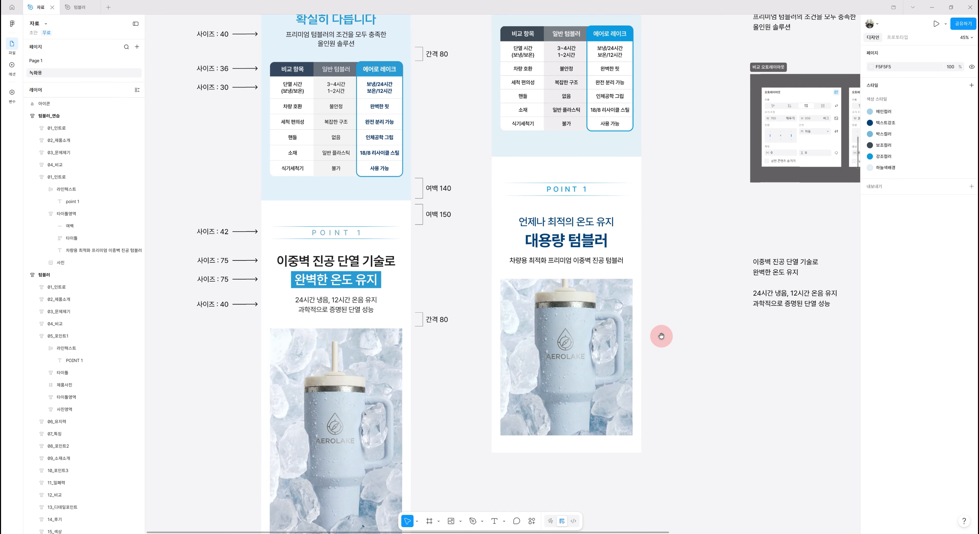
left_click_drag(754, 387, 736, 393)
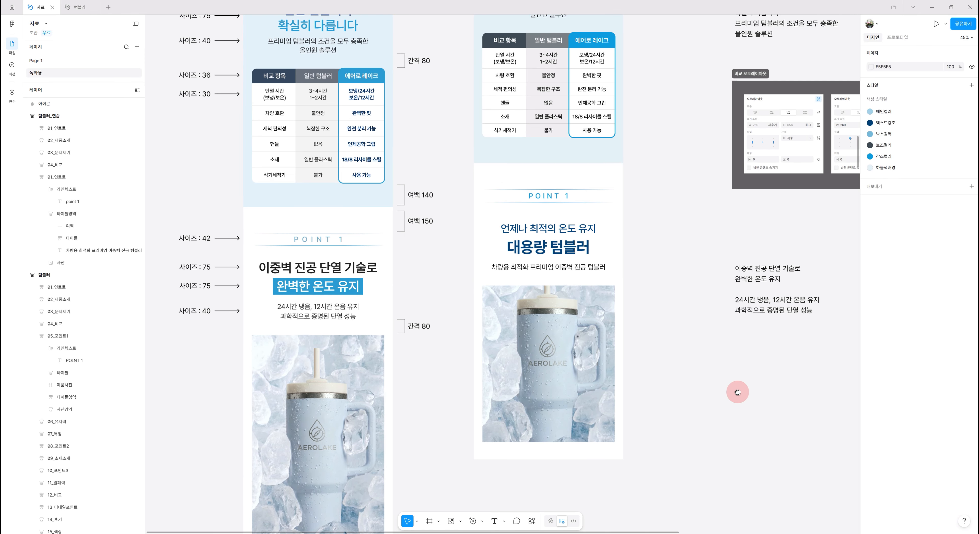
left_click(541, 239)
left_click(72, 227)
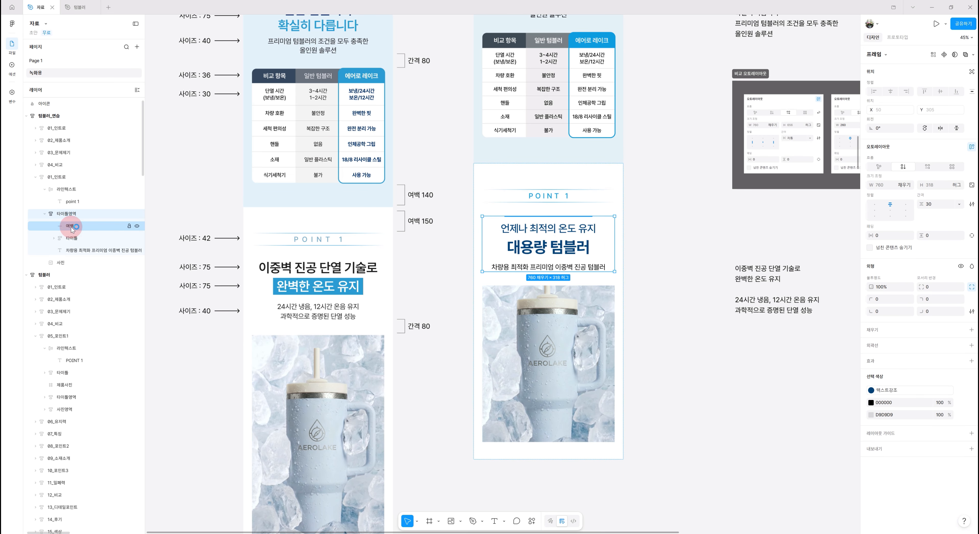
left_click(78, 227)
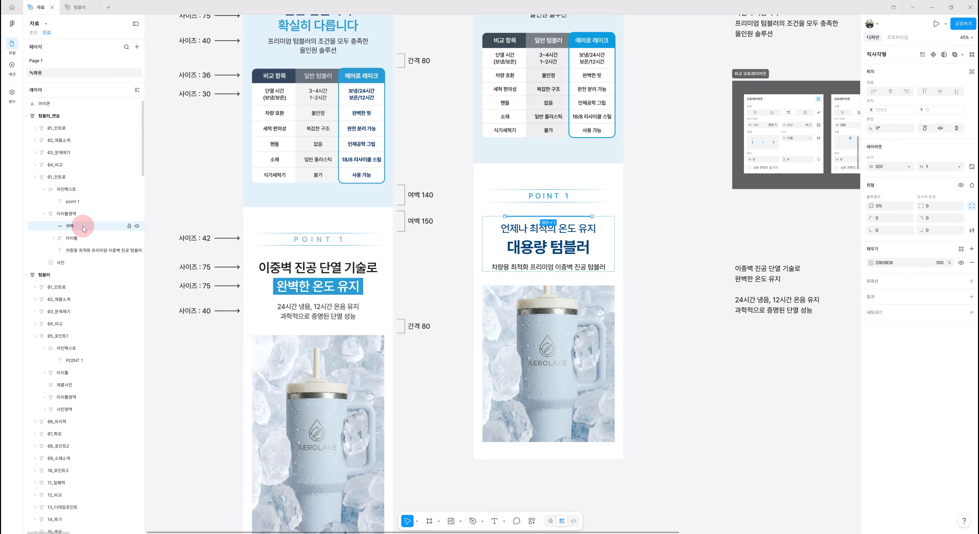
key("Delete")
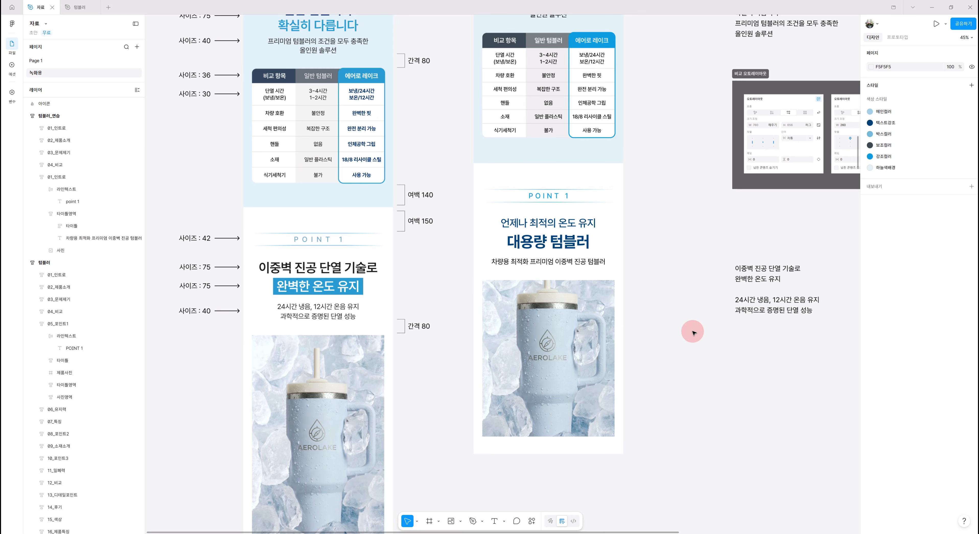
Copy the line 이중벽 진공 단열 기술로 from the reference text and paste it over the POINT 1 subheading
double_click(752, 274)
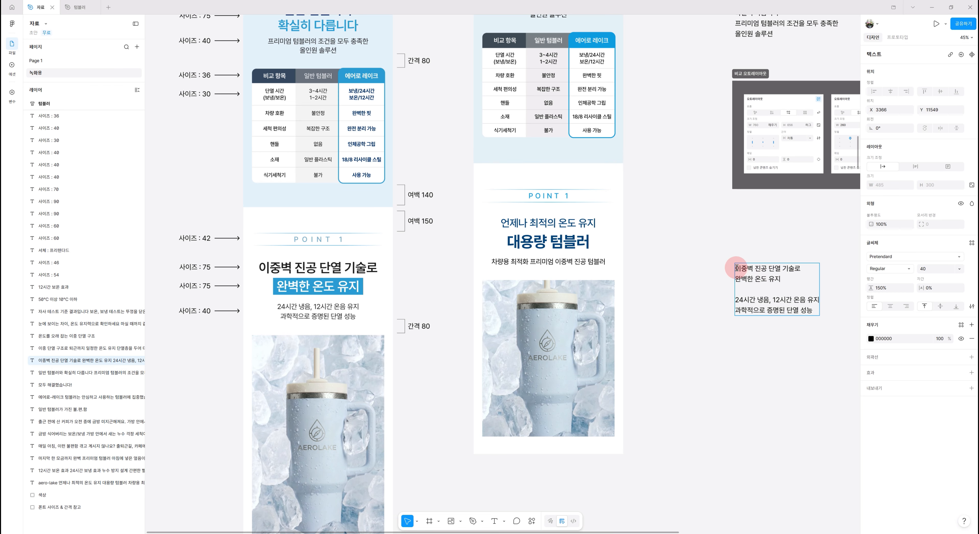
left_click_drag(735, 268, 814, 271)
key("ctrl+c")
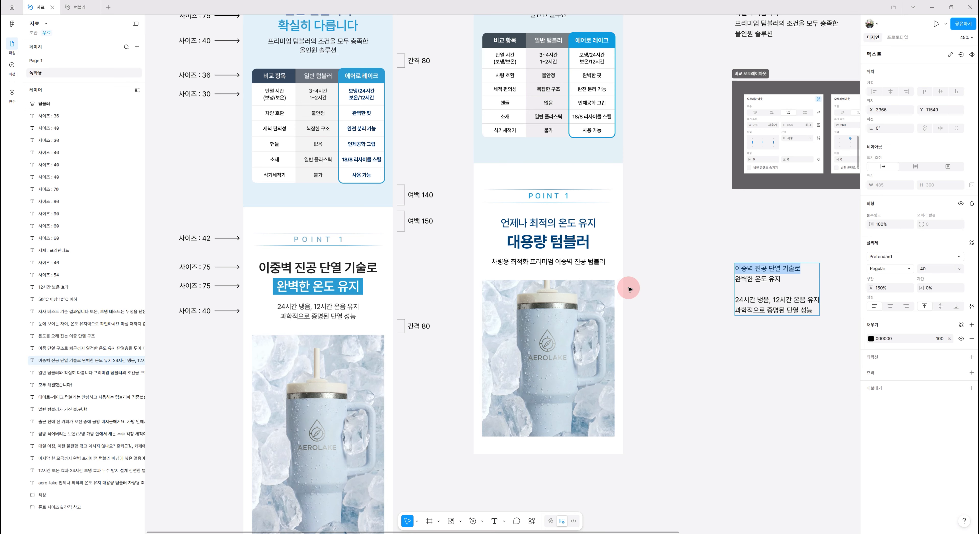
double_click(568, 222)
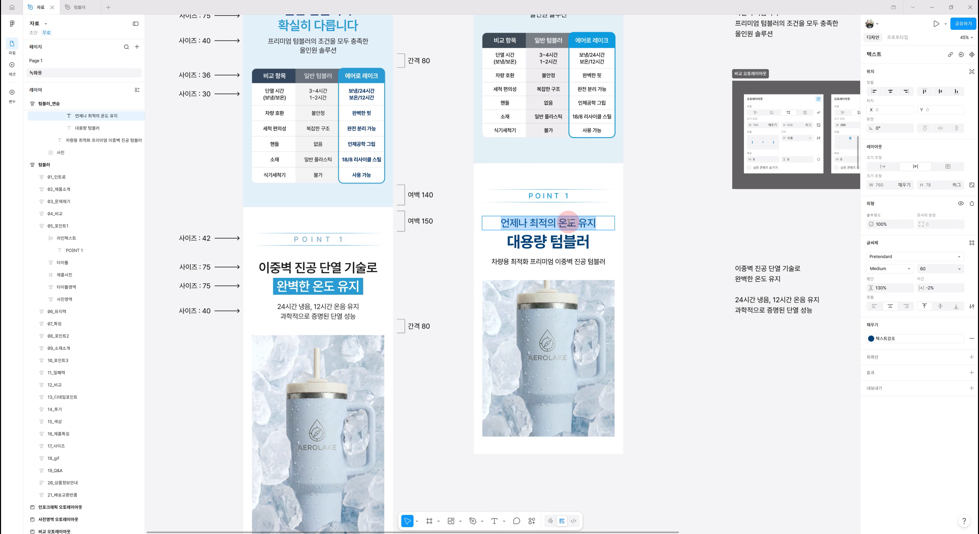
key("ctrl+v")
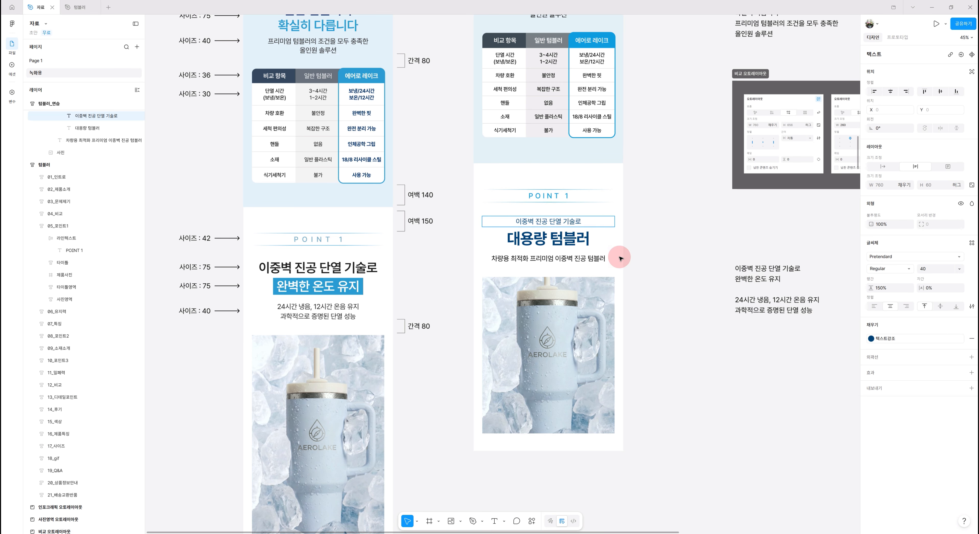
key("ctrl+z")
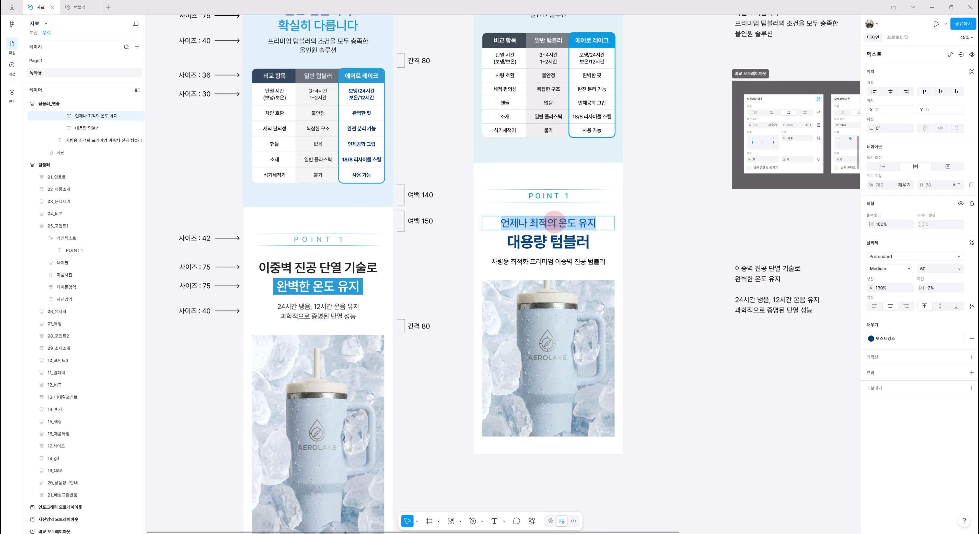
key("ctrl+shift+z")
Copy 완벽한 온도 유지 from the reference text and paste it over the 대용량 텀블러 title
triple_click(751, 280)
key("ctrl+c")
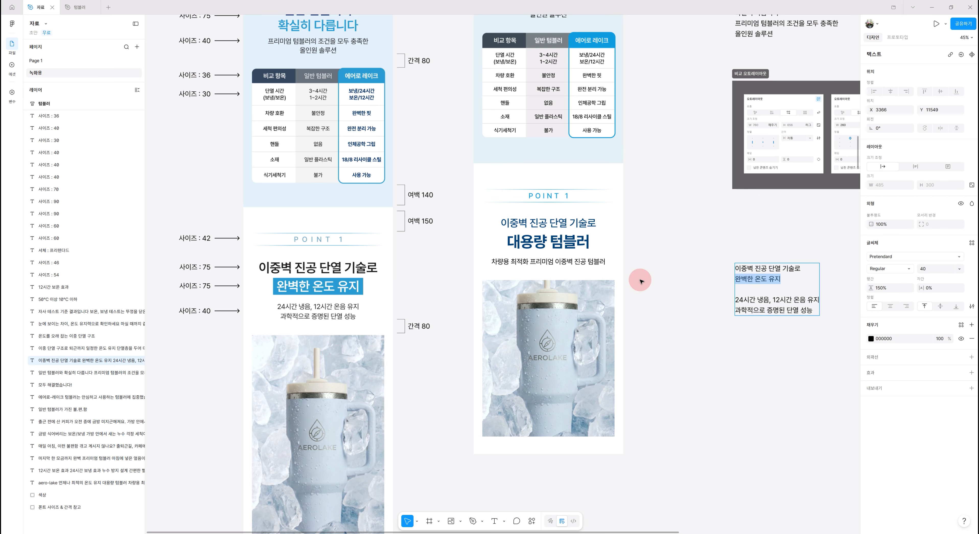
double_click(547, 242)
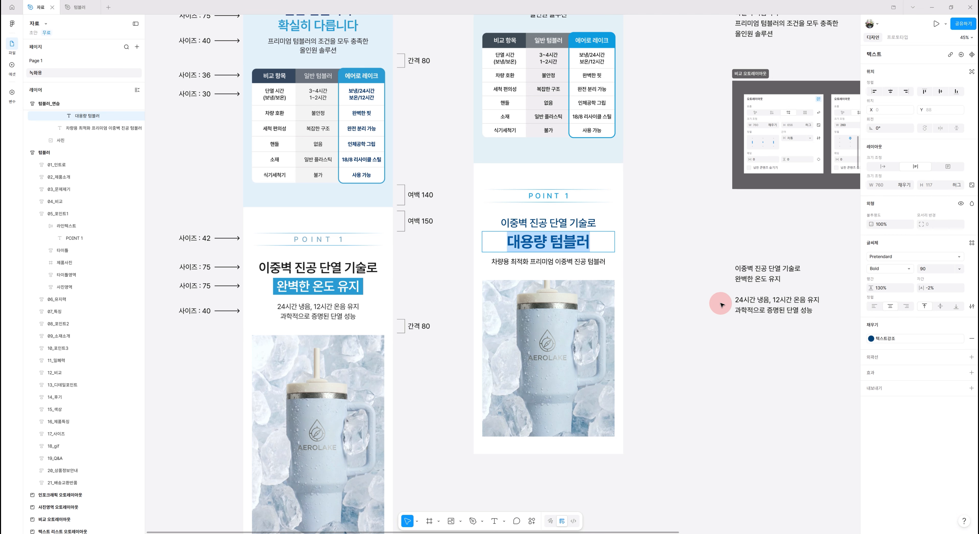
key("ctrl+v")
key("Escape")
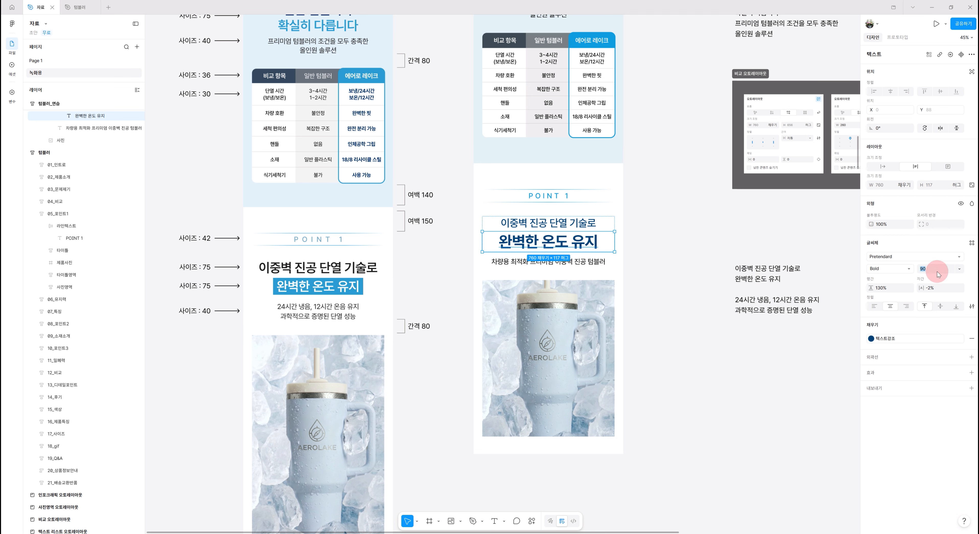
Set the 이중벽 진공 단열 기술로 heading to size 75 and SemiBold weight
left_click(567, 227)
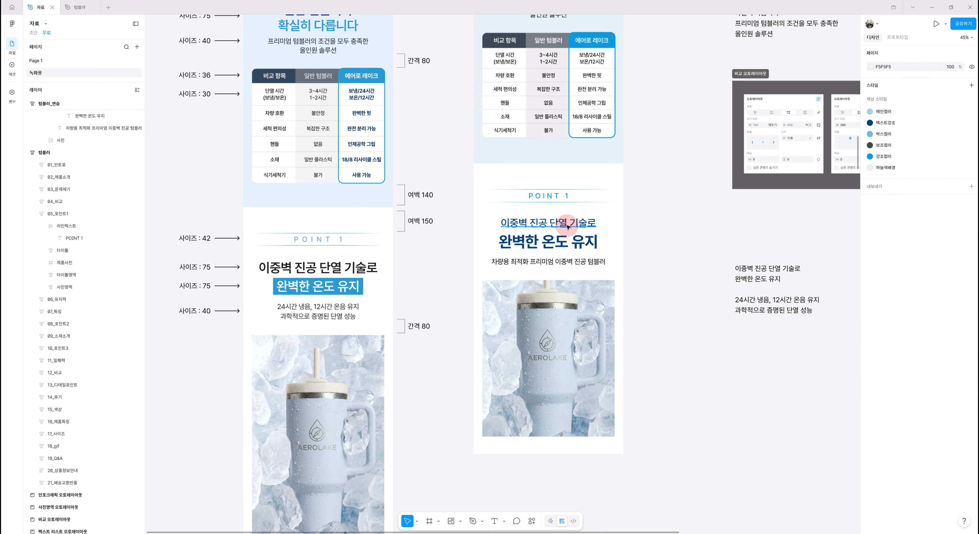
left_click(933, 271)
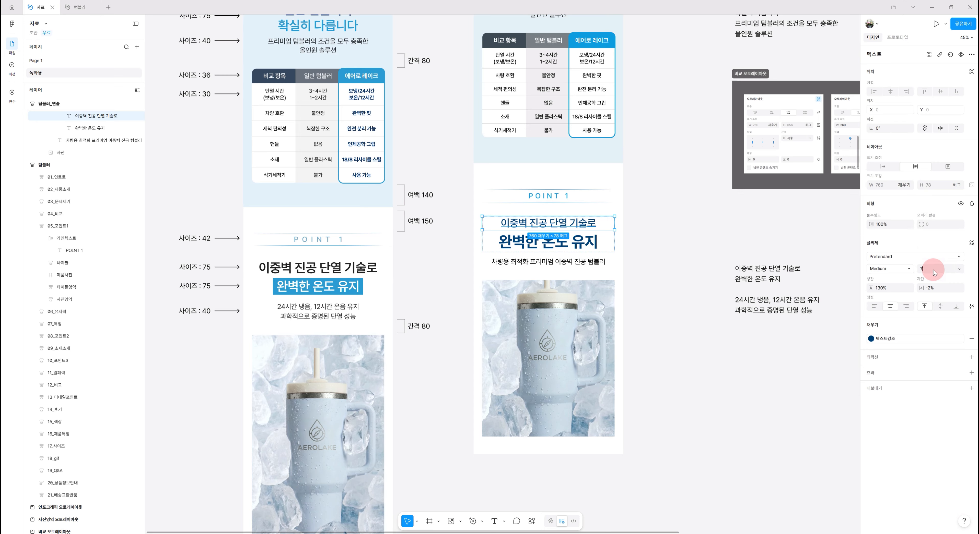
type("75")
key("Return")
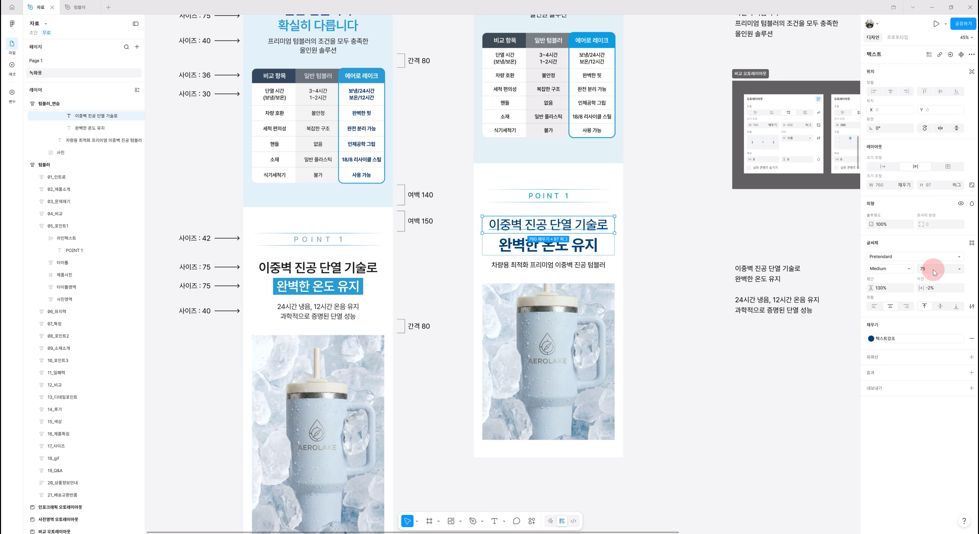
left_click(909, 269)
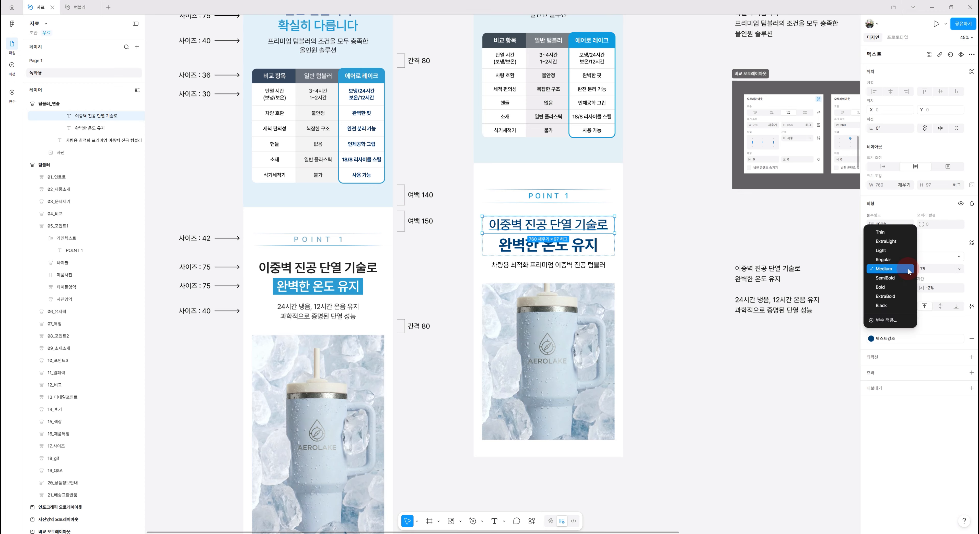
left_click(894, 277)
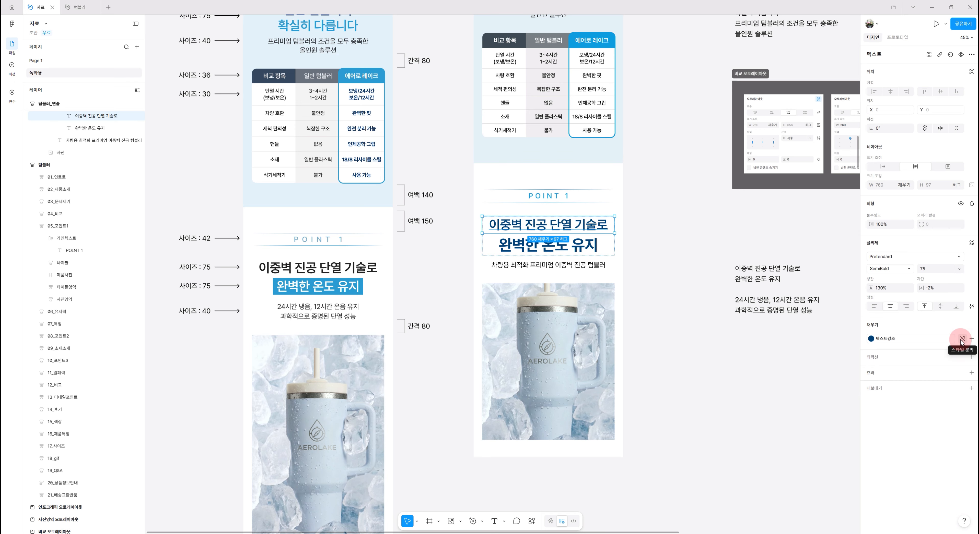
Detach that heading's color style and set its fill to black 000000
left_click(962, 340)
left_click(870, 339)
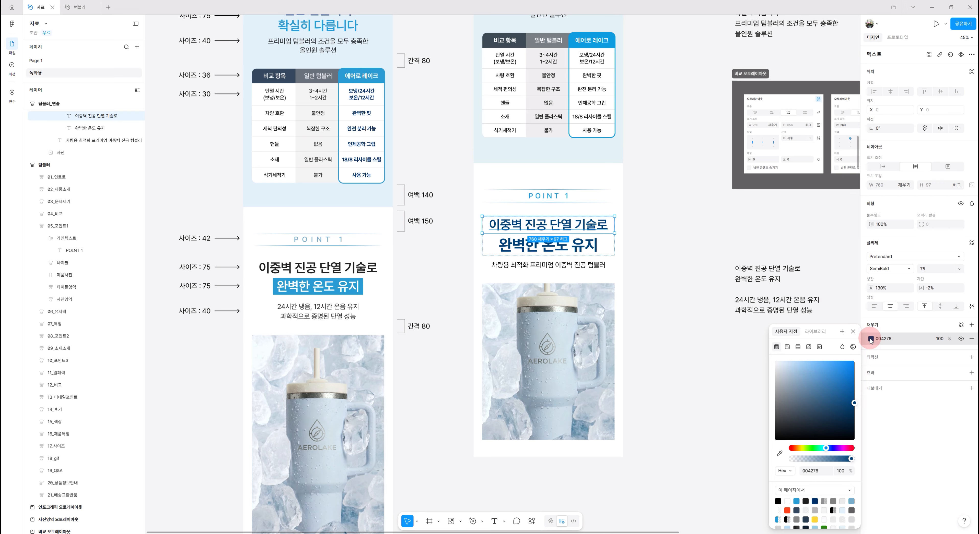
left_click(777, 501)
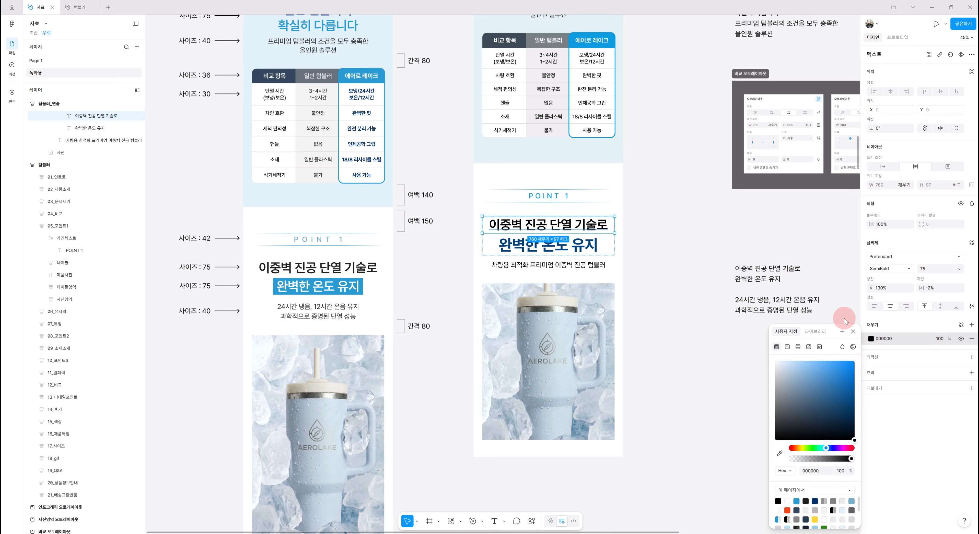
Detach the 완벽한 온도 유지 text's color style and change its fill to white FFFFFF
left_click(584, 248)
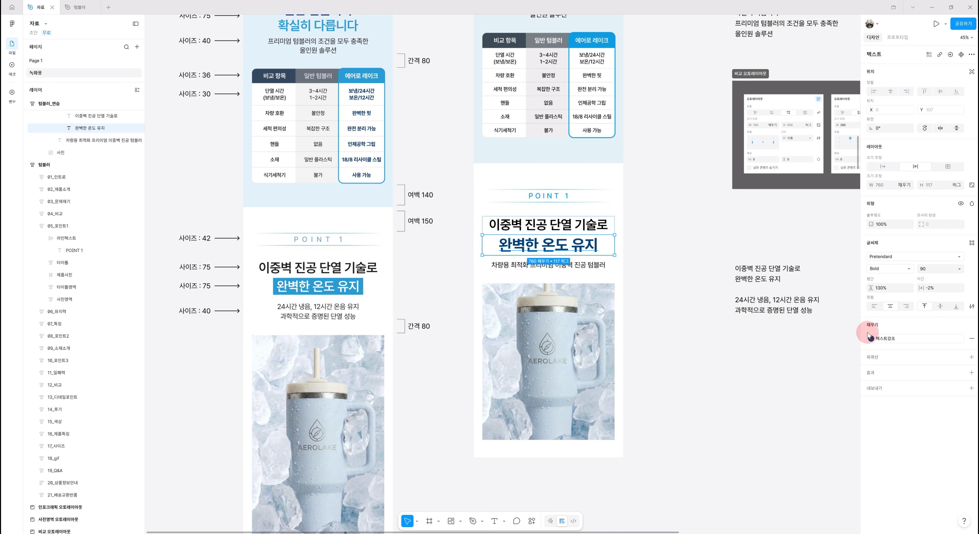
left_click(963, 339)
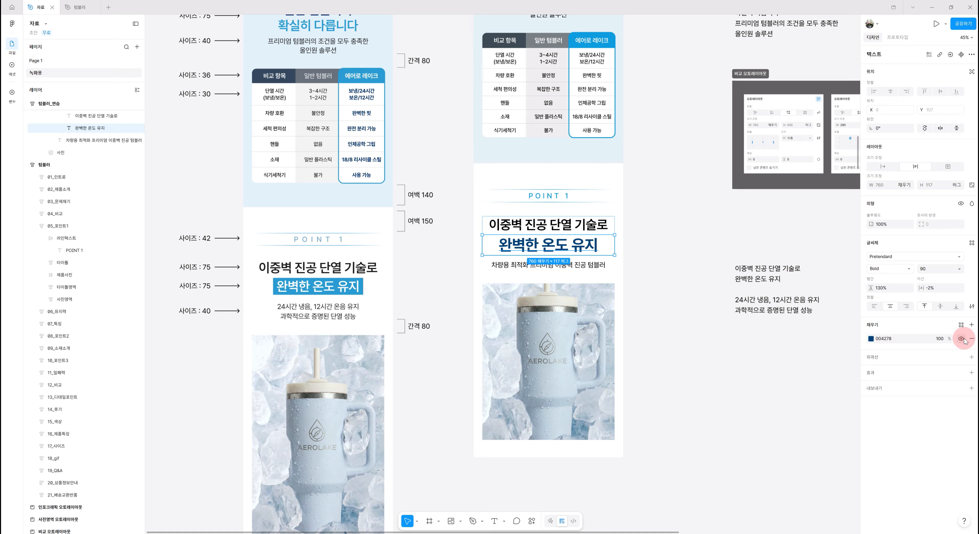
left_click(871, 339)
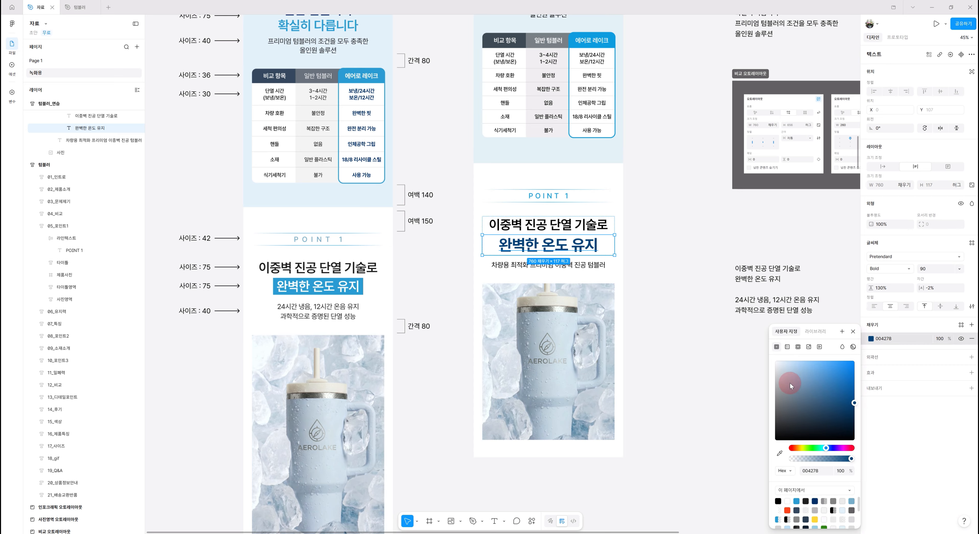
left_click_drag(782, 371, 762, 345)
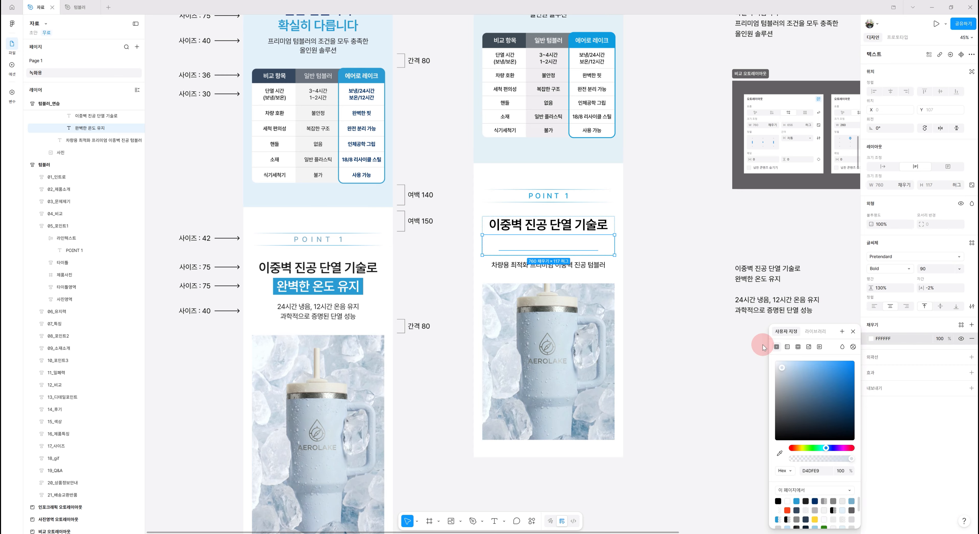
Set the 완벽한 온도 유지 text to size 75 and SemiBold weight
left_click(936, 270)
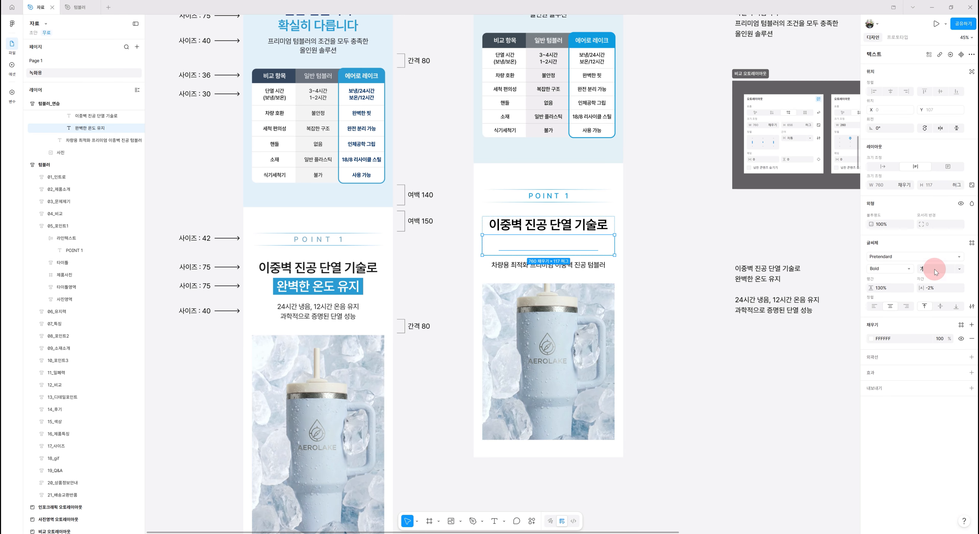
key("Return")
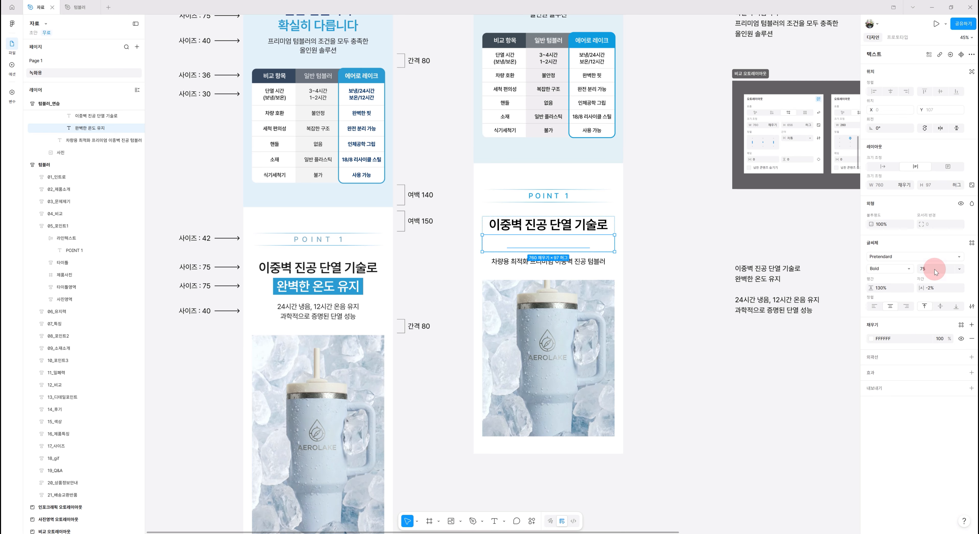
left_click(902, 269)
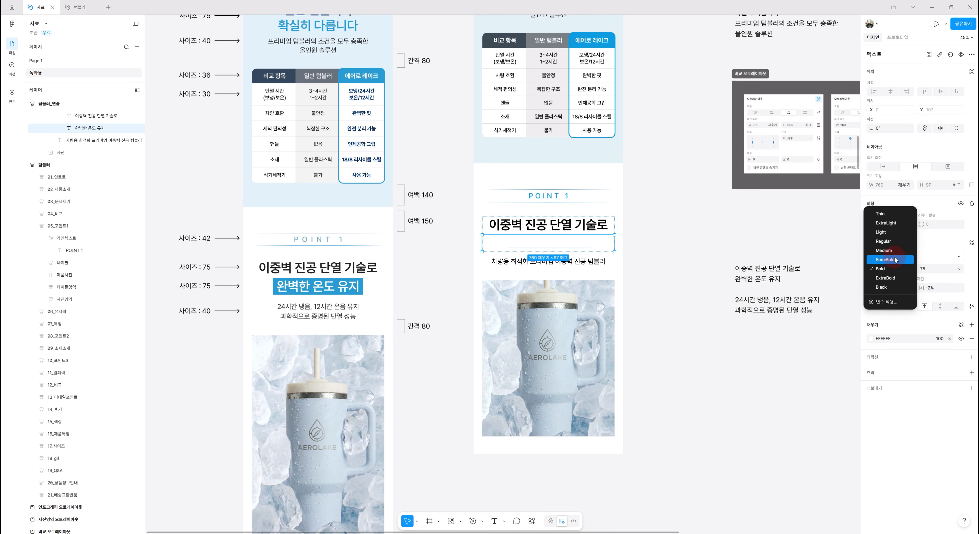
left_click(895, 260)
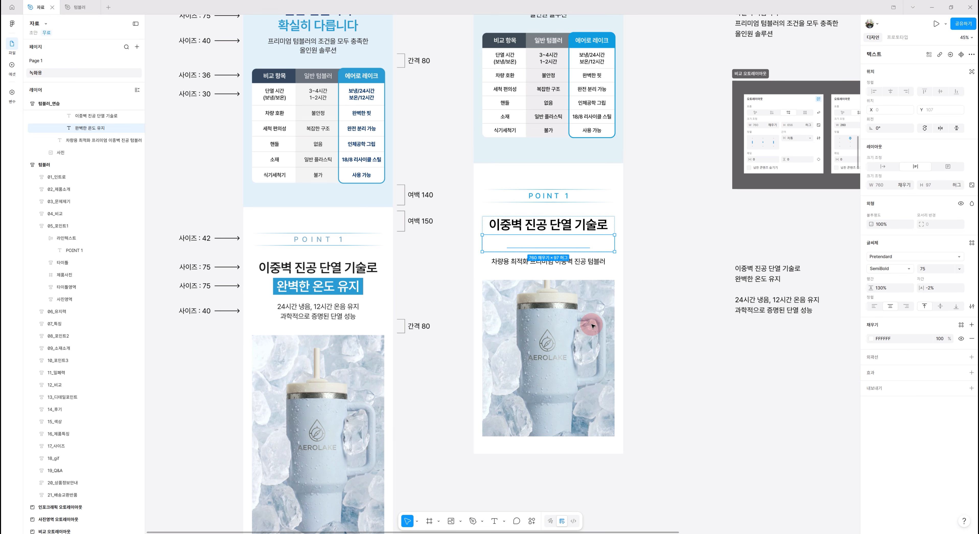
Wrap the 완벽한 온도 유지 text in an auto layout frame and rename the frame 텍스트박스
scroll(592, 326, "up", 1)
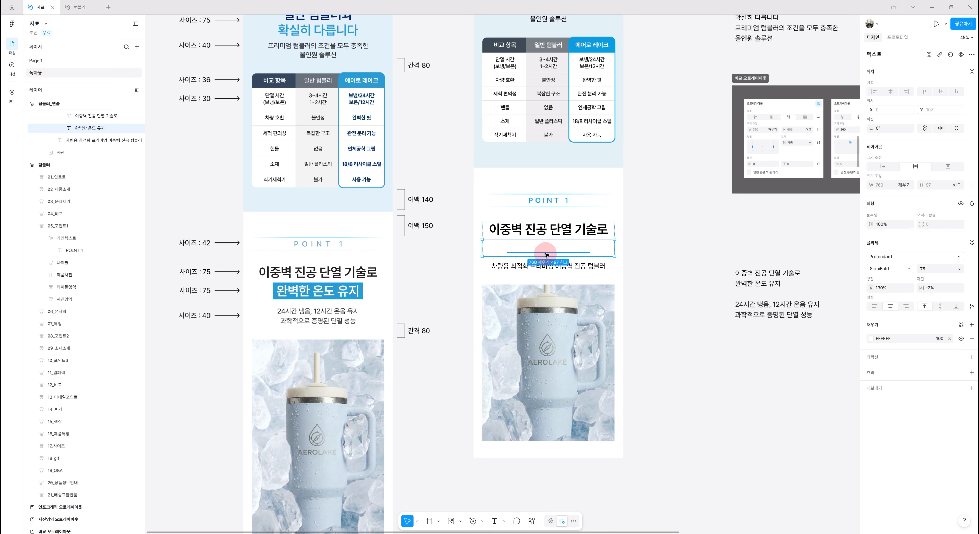
key("shift+a")
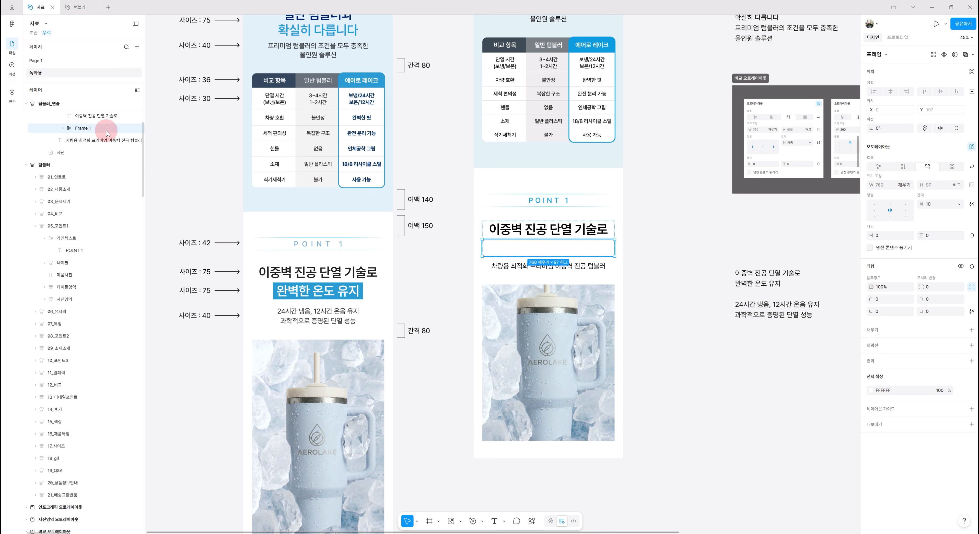
double_click(83, 128)
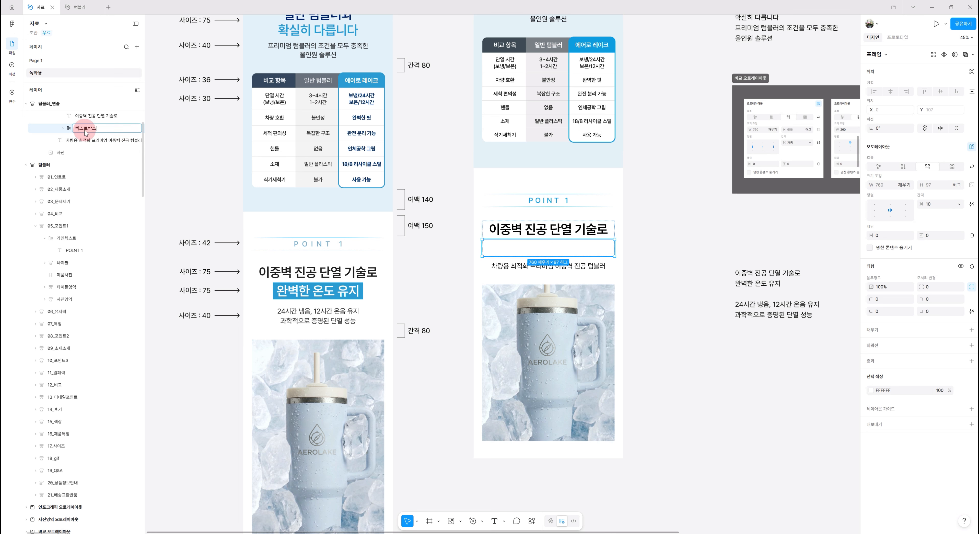
key("Return")
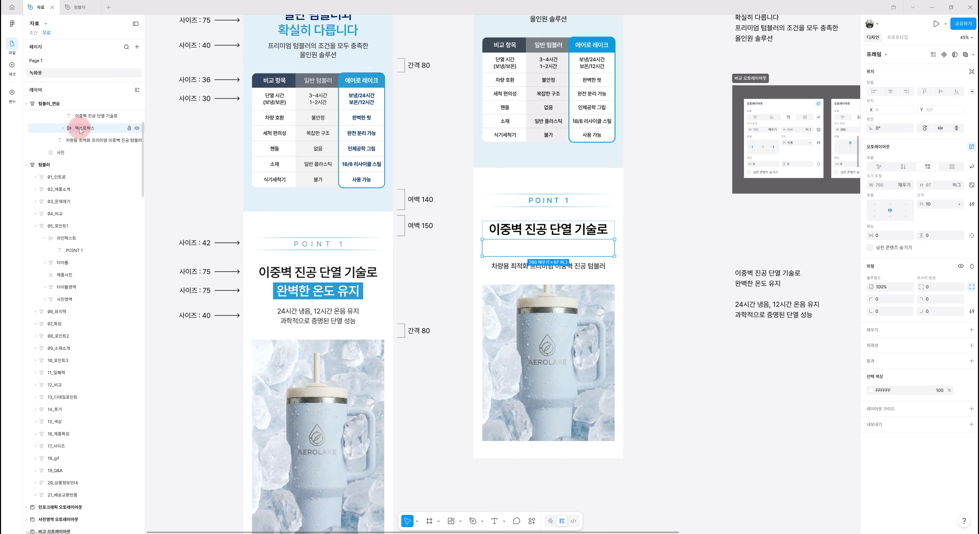
Add a fill to the 텍스트박스 frame using the 포인트컬러 library color style
left_click(877, 331)
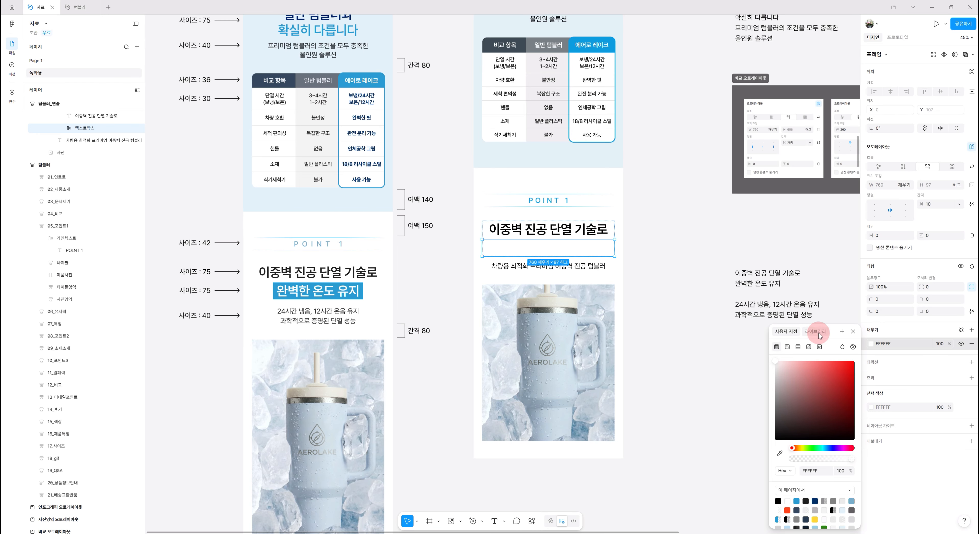
left_click(815, 331)
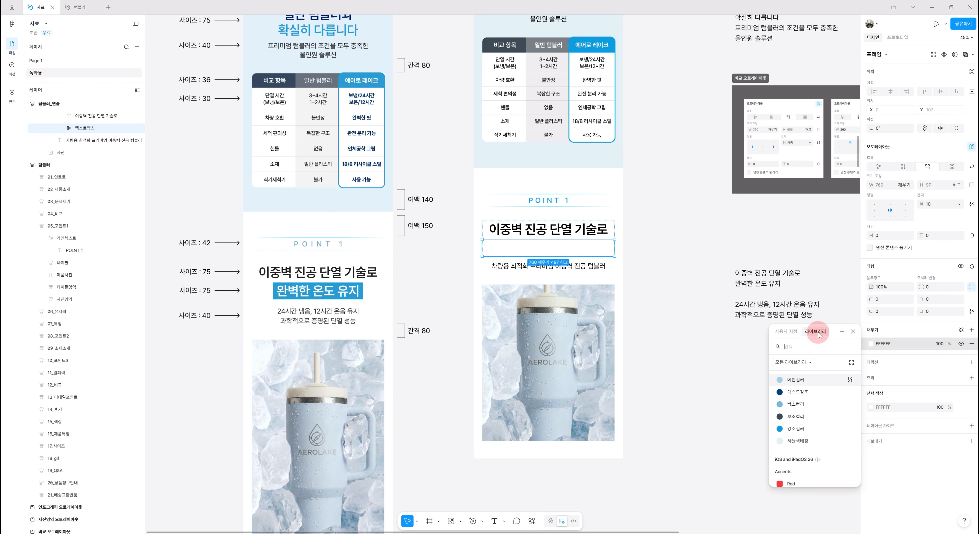
left_click(794, 430)
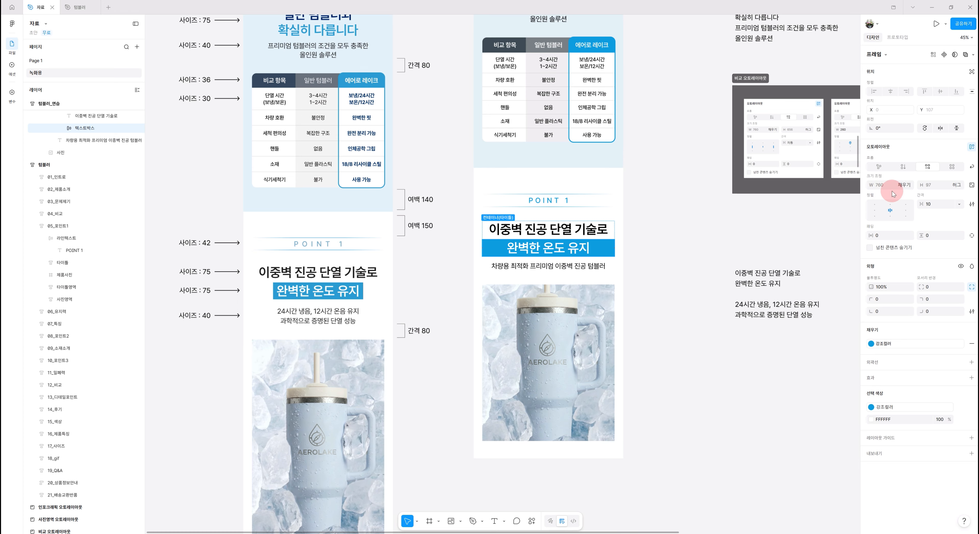
Make the 텍스트박스 frame hug its content horizontally and set its horizontal padding to 20
left_click(904, 186)
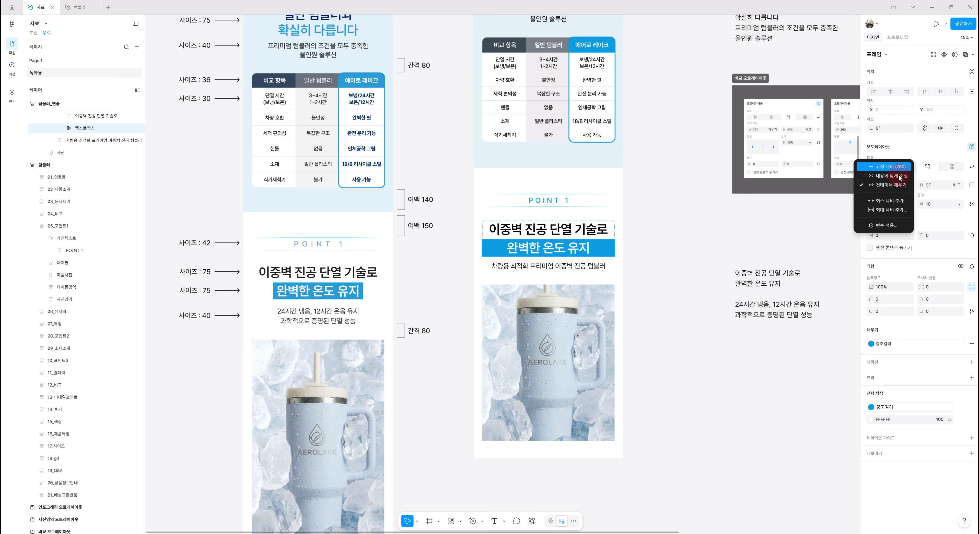
left_click(900, 176)
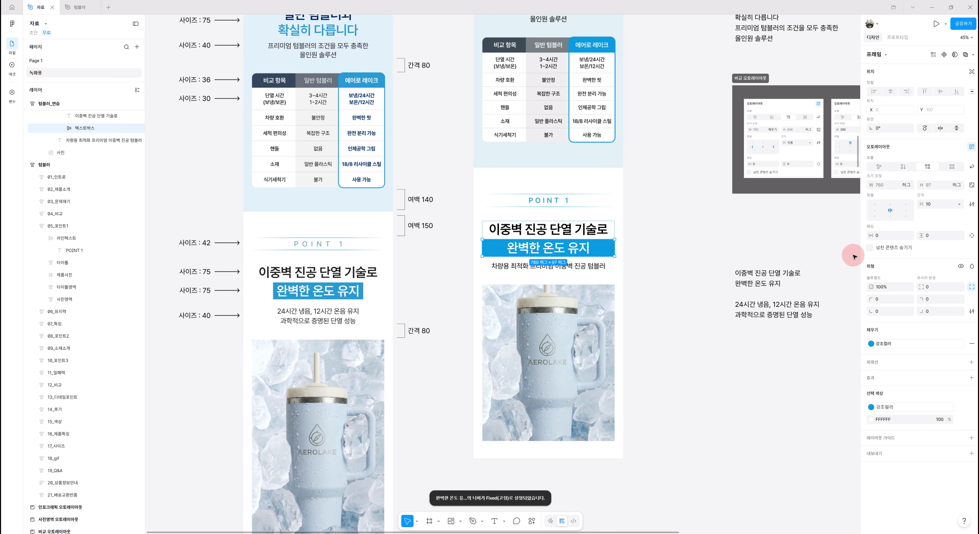
left_click(885, 235)
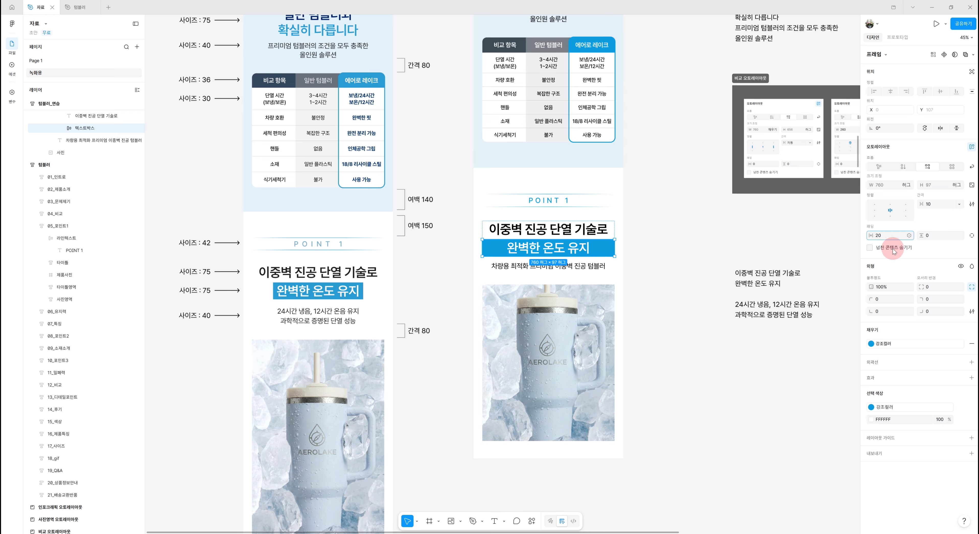
type("20")
key("Return")
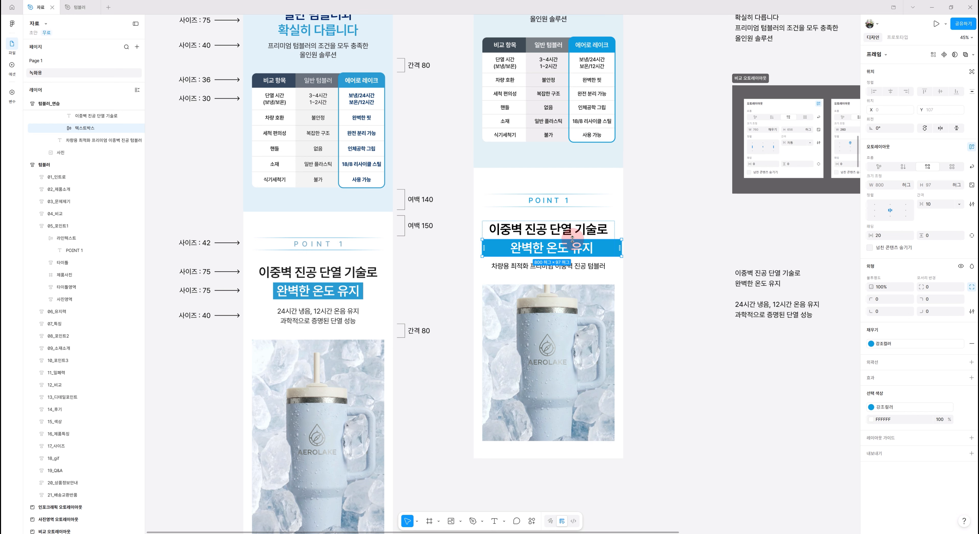
Set the 완벽한 온도 유지 text layer's width to hug its contents
left_click(568, 250)
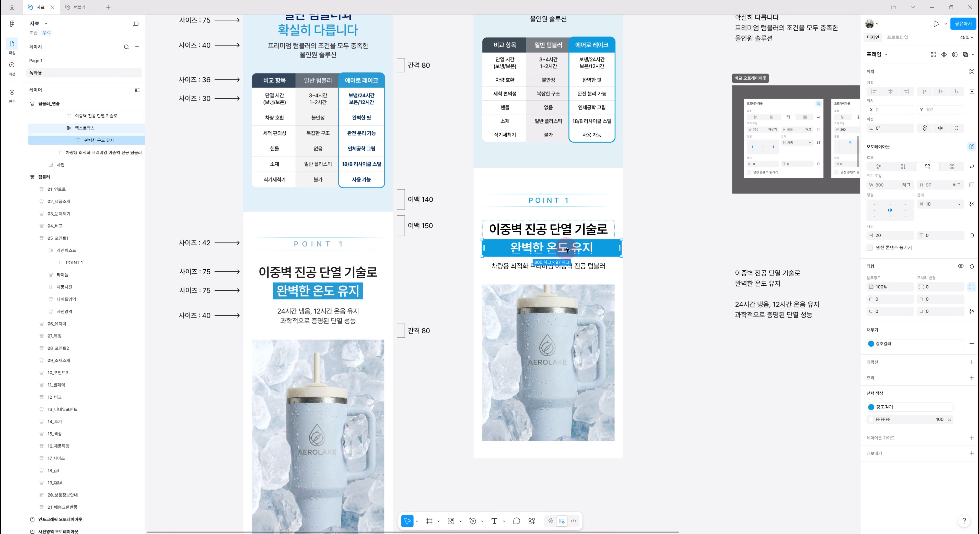
left_click(910, 185)
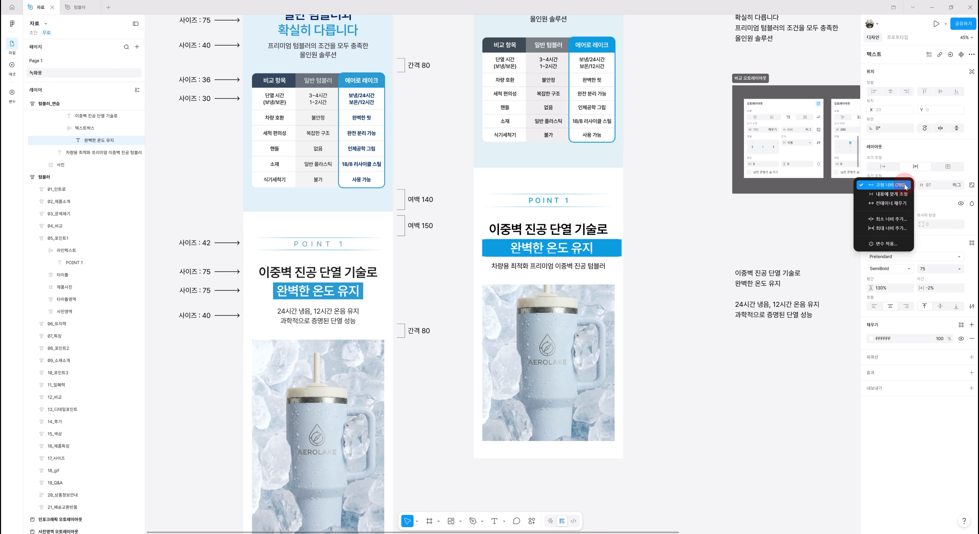
left_click(895, 194)
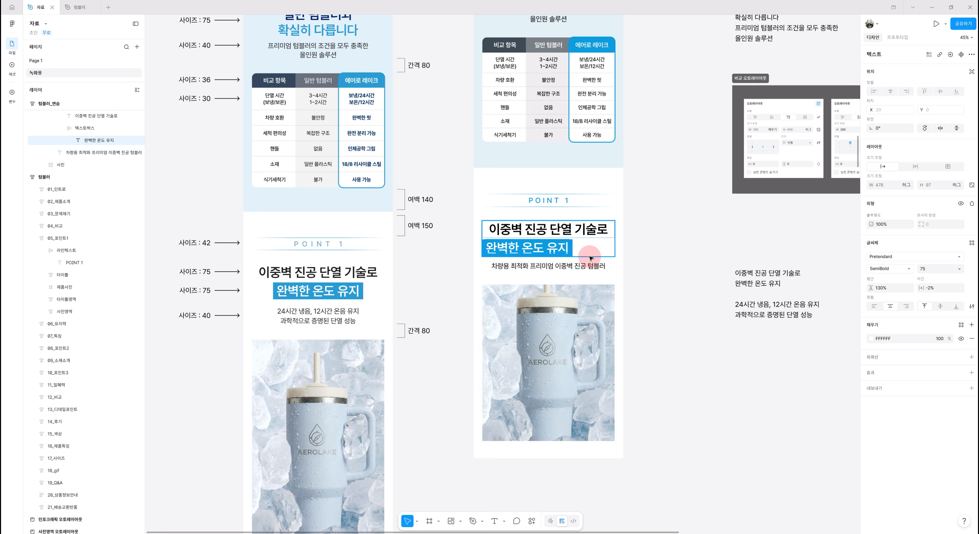
Center-align the contents of the 타이틀 auto layout frame
left_click(597, 246)
scroll(563, 334, "up", 1)
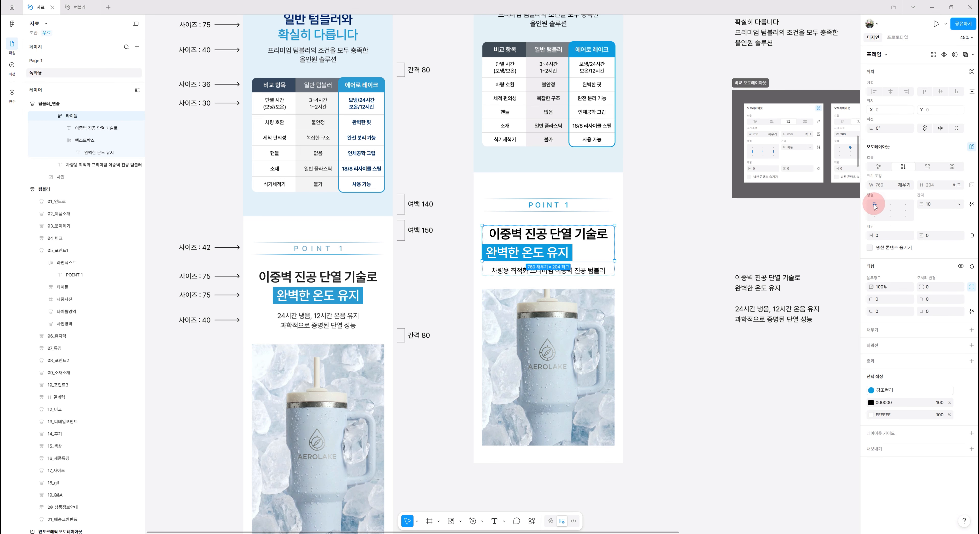
left_click(891, 206)
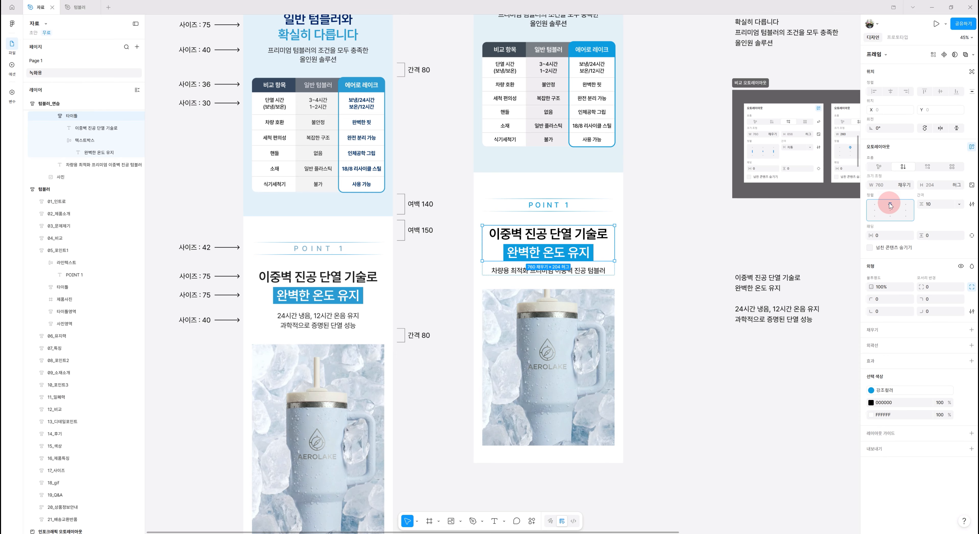
Copy the reference text '24시간 냉음, 12시간 온음 유지 과학적으로 증명된 단열 성능' and paste it into the subtitle text
scroll(692, 327, "down", 3)
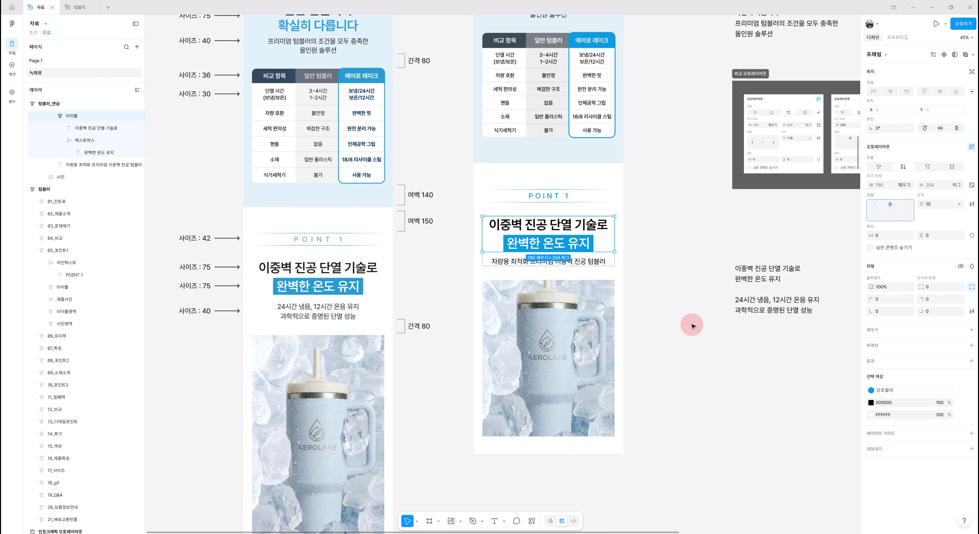
left_click(675, 333)
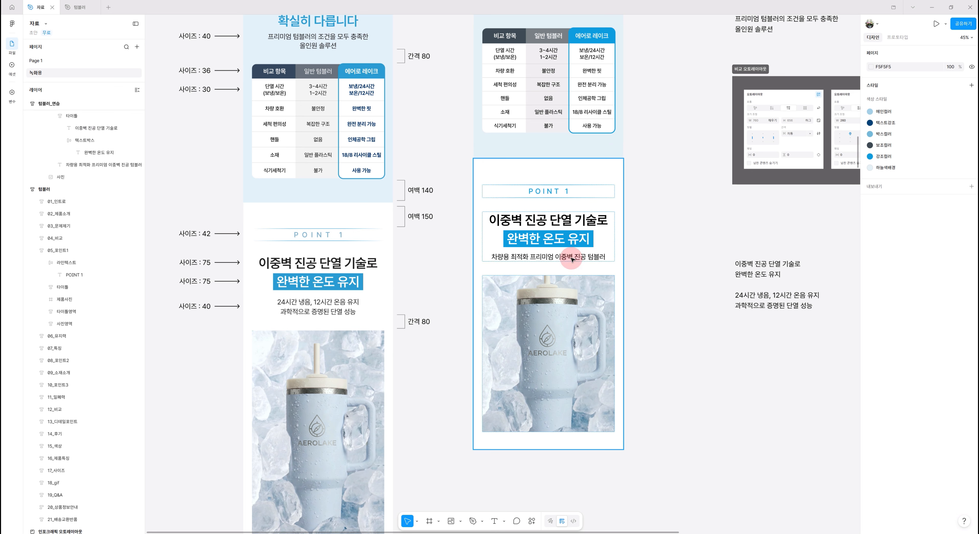
double_click(747, 305)
left_click(749, 296)
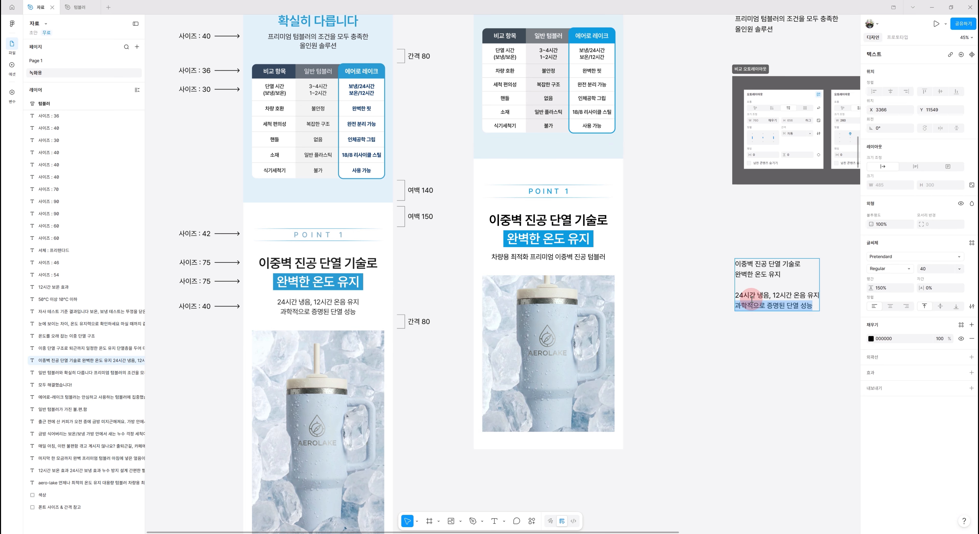
left_click_drag(735, 297, 827, 314)
key("ctrl+c")
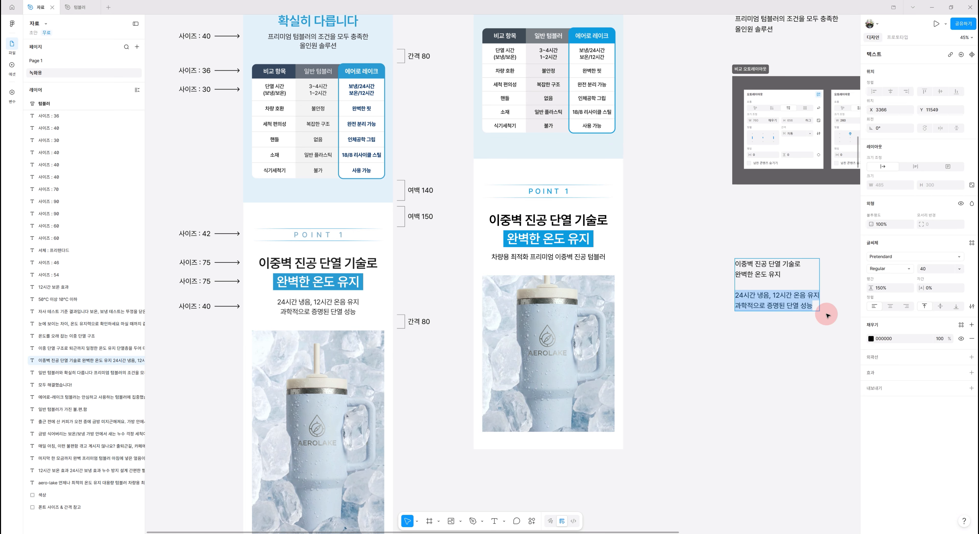
left_click(575, 260)
double_click(575, 260)
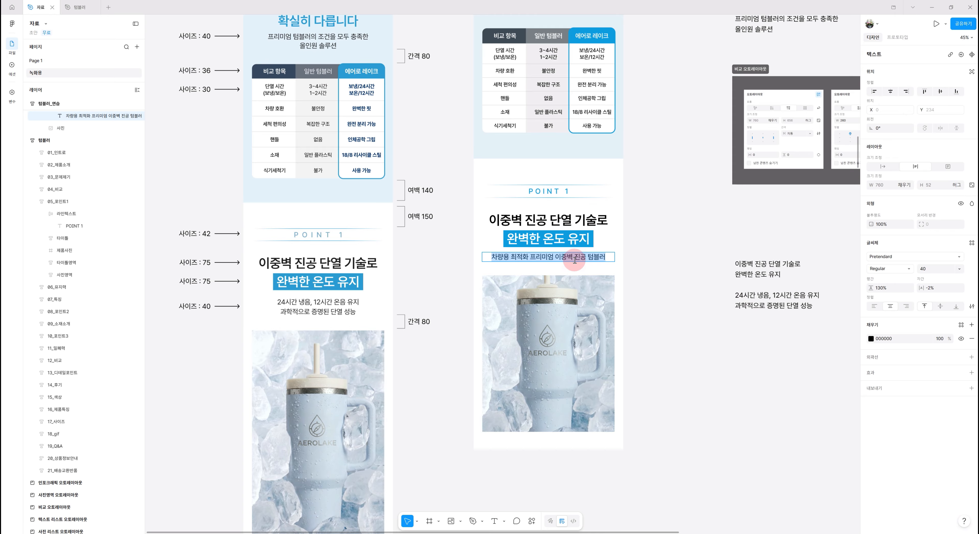
key("ctrl+v")
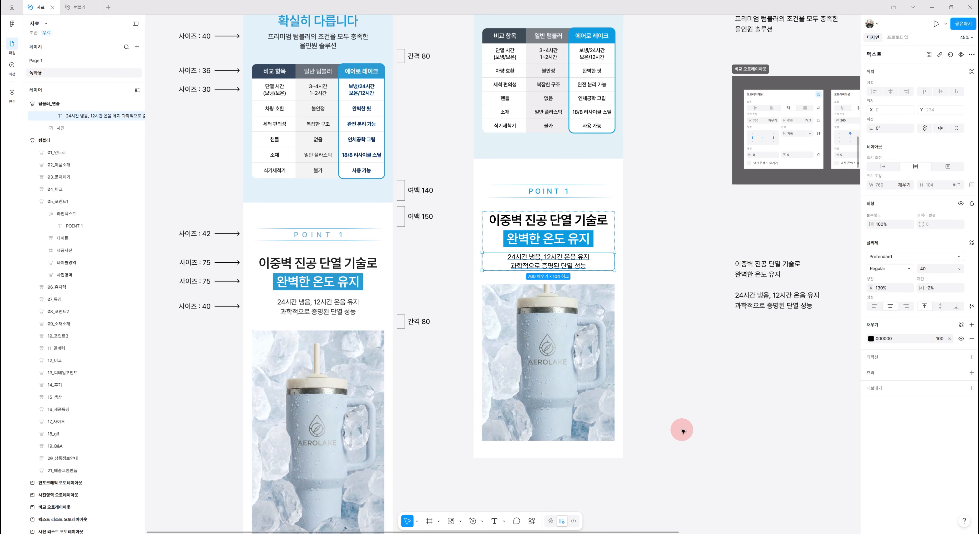
Set the gap of the 타이틀영역 auto layout frame to 40
left_click(704, 447)
scroll(704, 447, "down", 3)
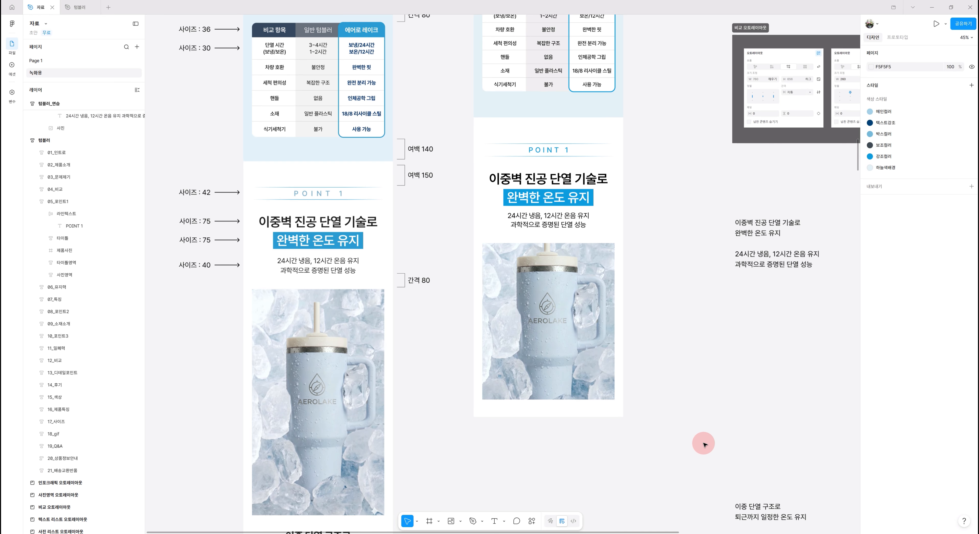
left_click(604, 203)
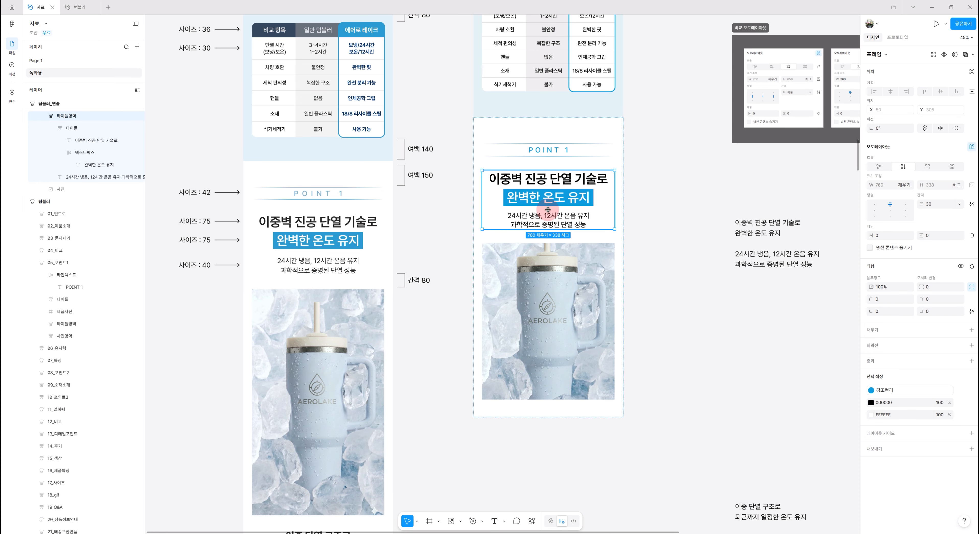
scroll(682, 272, "up", 1)
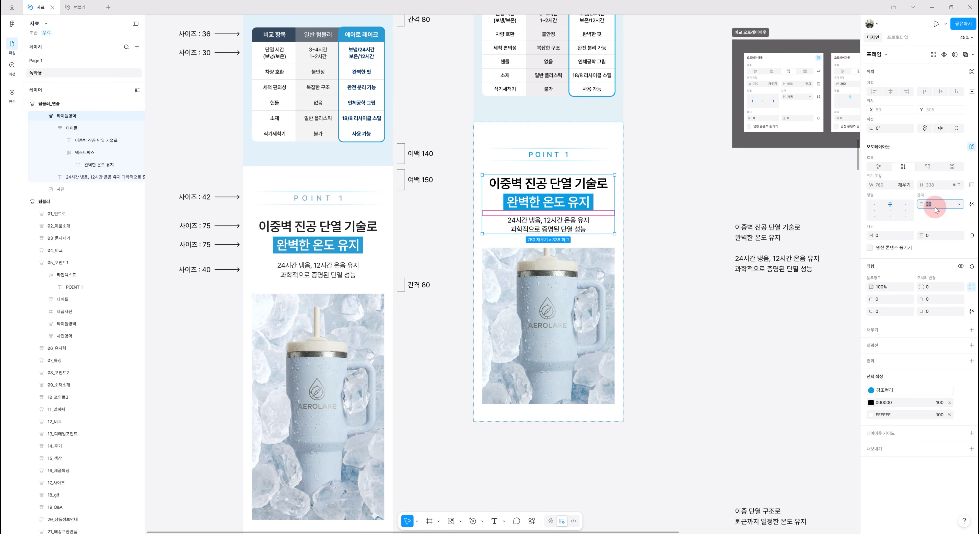
key("Return")
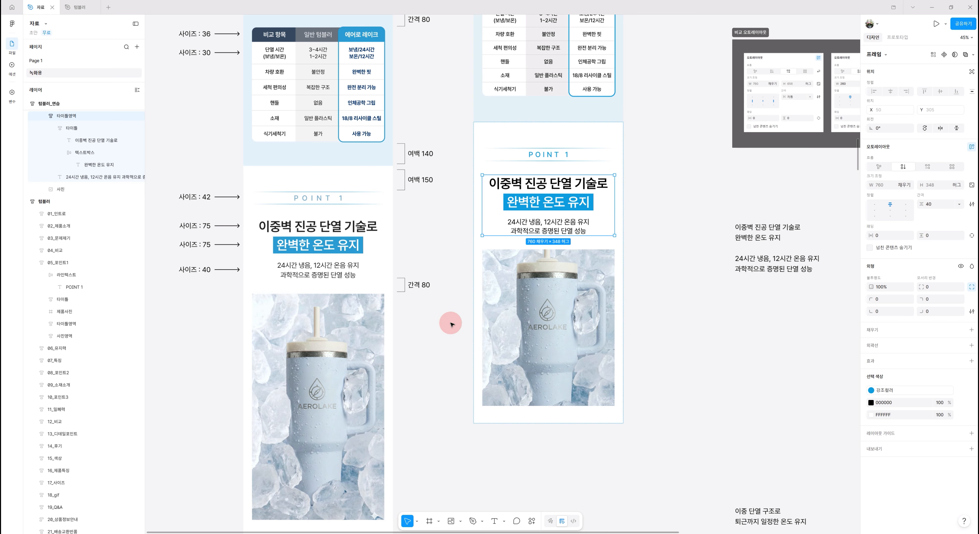
Resize the practice product photo to a height of 1300, matching the reference image
left_click(620, 138)
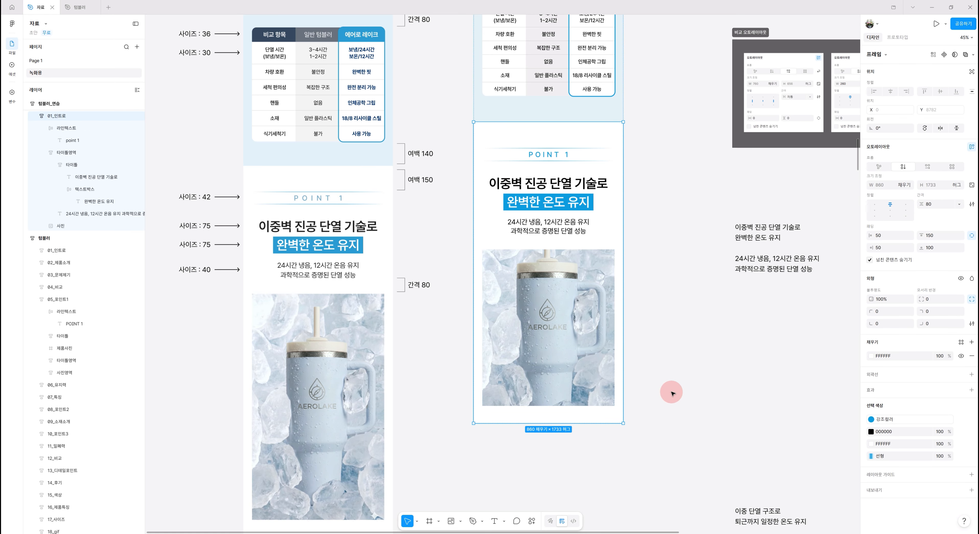
left_click(684, 389)
scroll(734, 385, "down", 3)
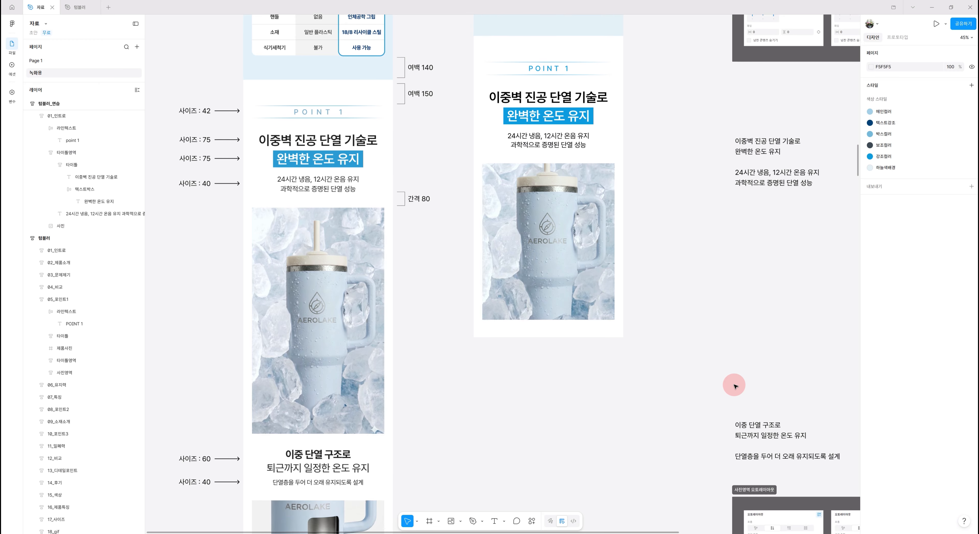
left_click(516, 229)
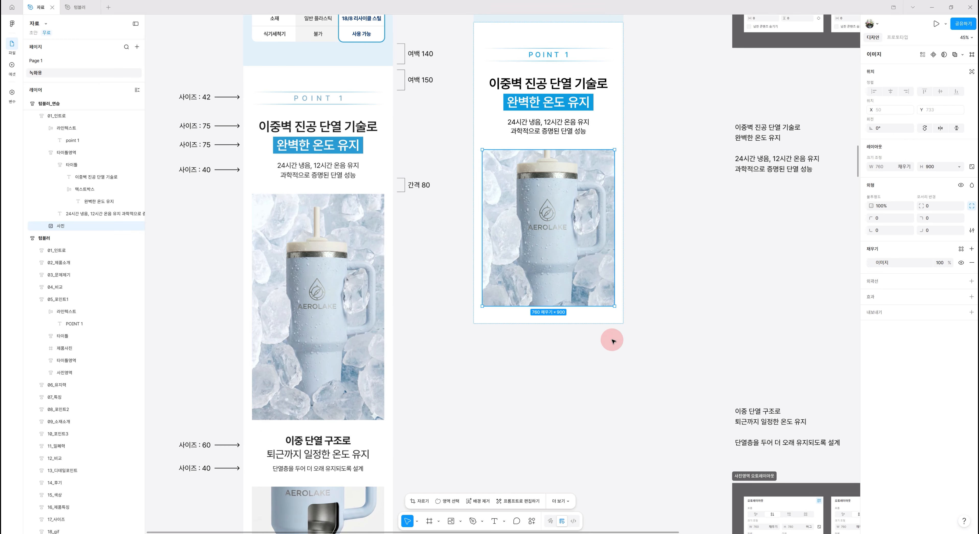
scroll(547, 397, "up", 1)
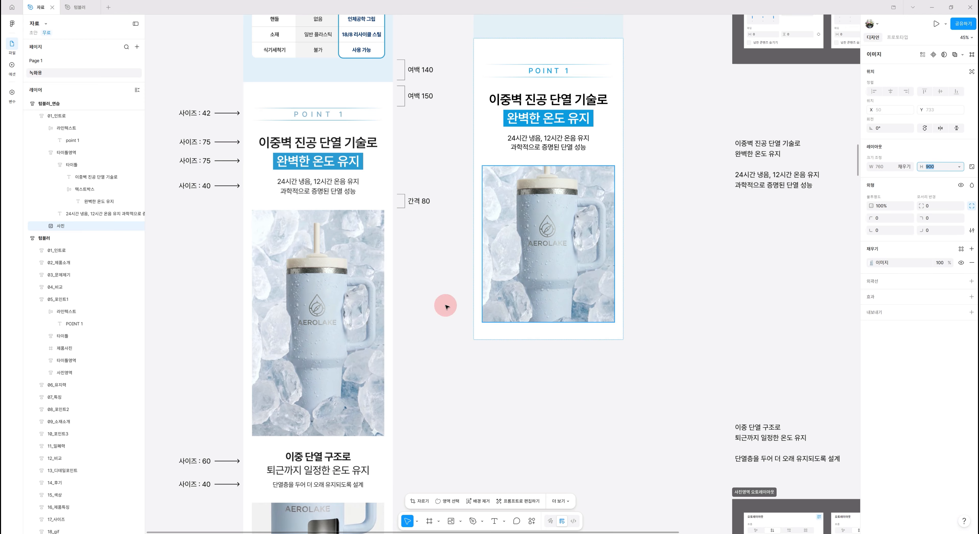
left_click(323, 315)
left_click(322, 316)
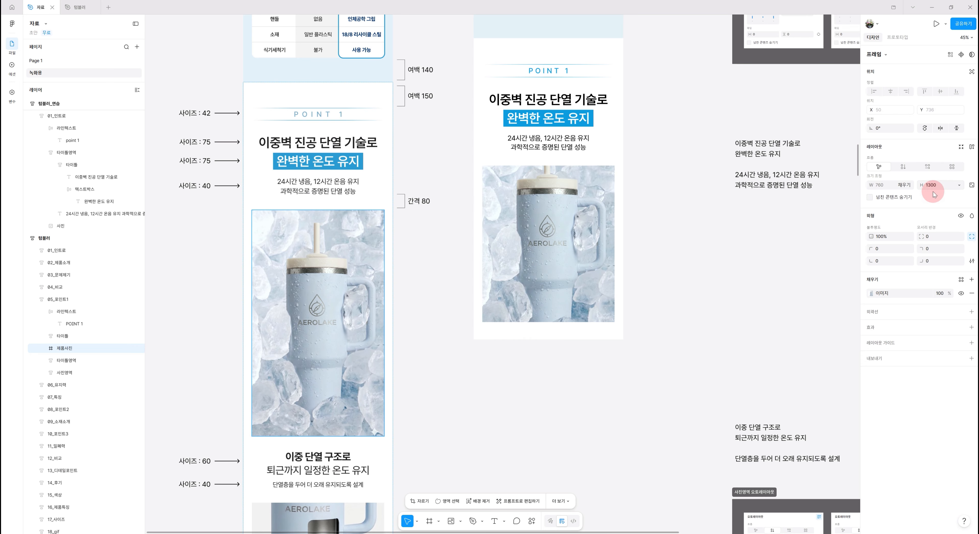
double_click(566, 232)
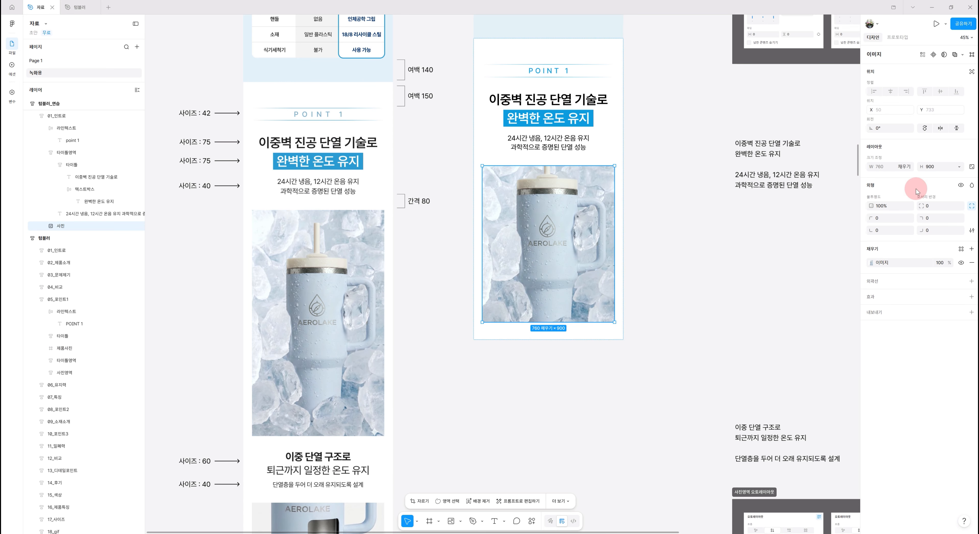
left_click(937, 170)
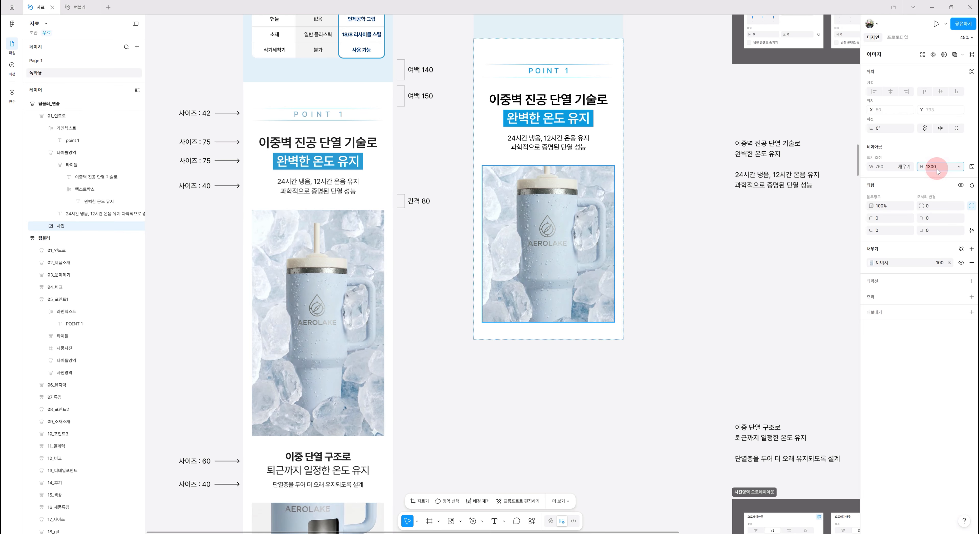
key("Return")
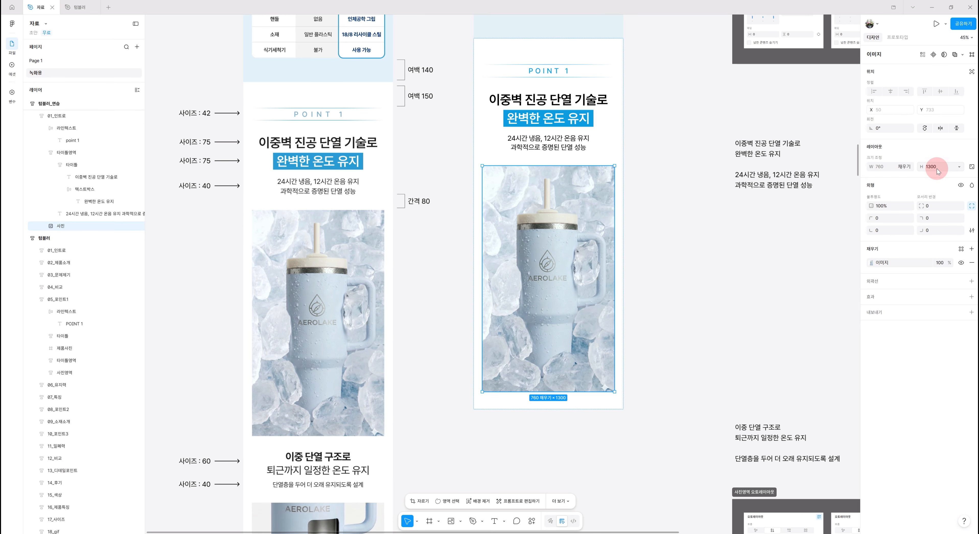
Duplicate the 타이틀영역 title frame
left_click(642, 437)
scroll(643, 448, "down", 1)
scroll(642, 450, "down", 2)
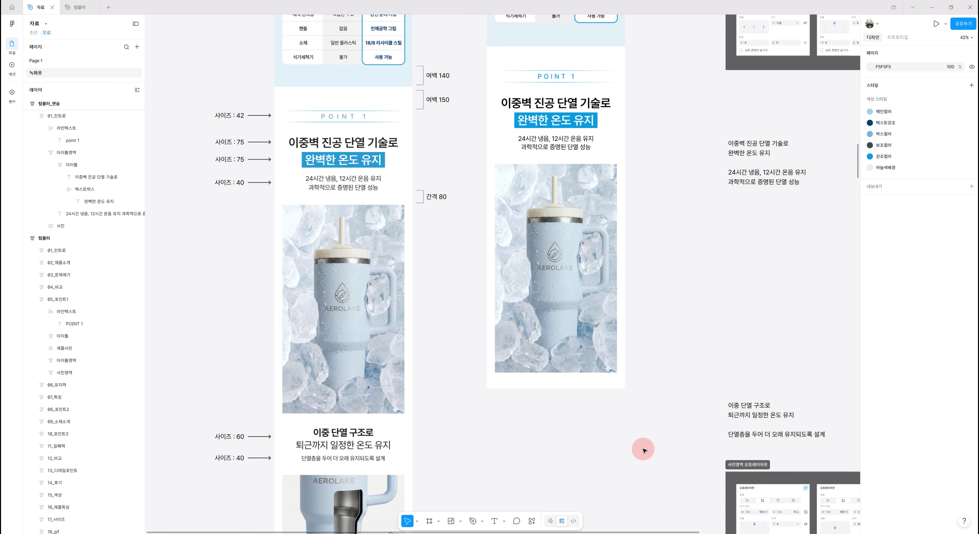
scroll(643, 450, "down", 3)
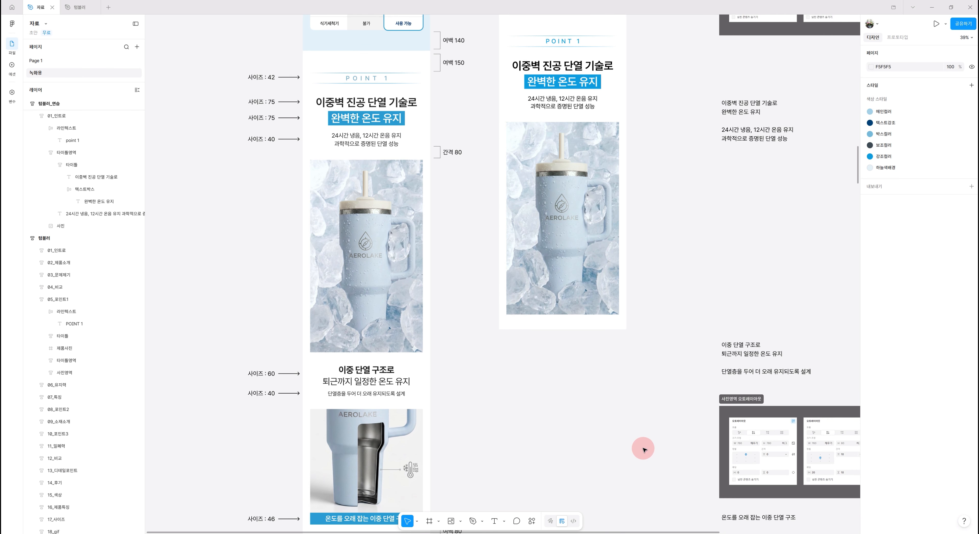
scroll(643, 449, "down", 2)
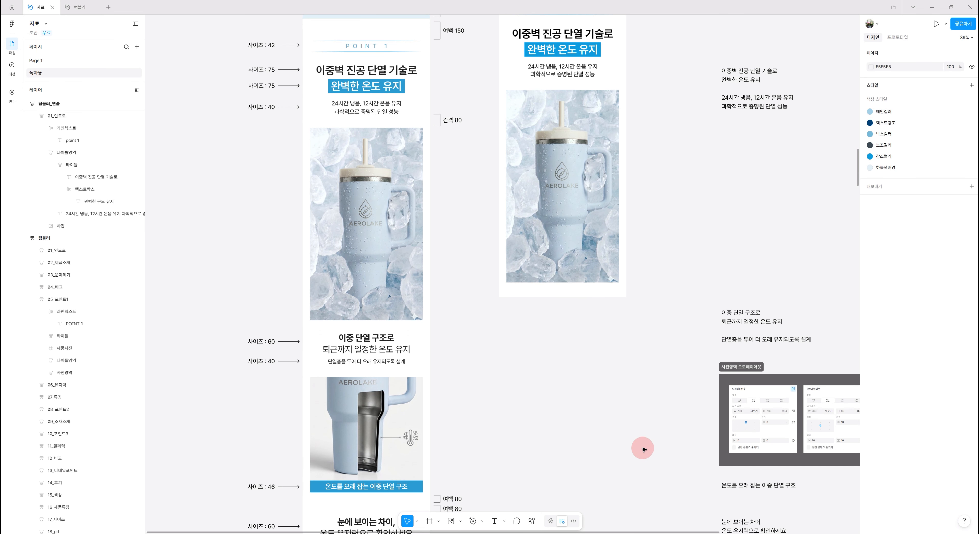
double_click(561, 53)
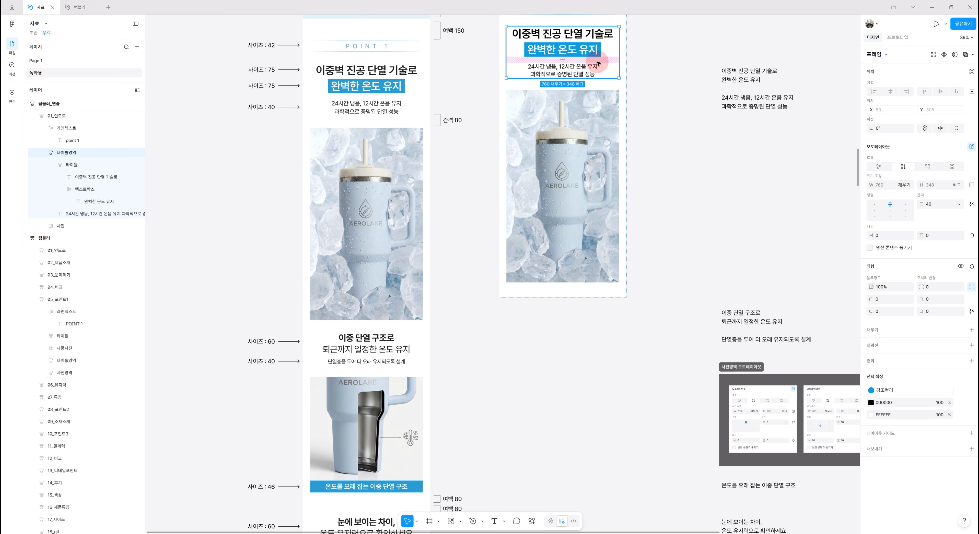
key("ctrl+d")
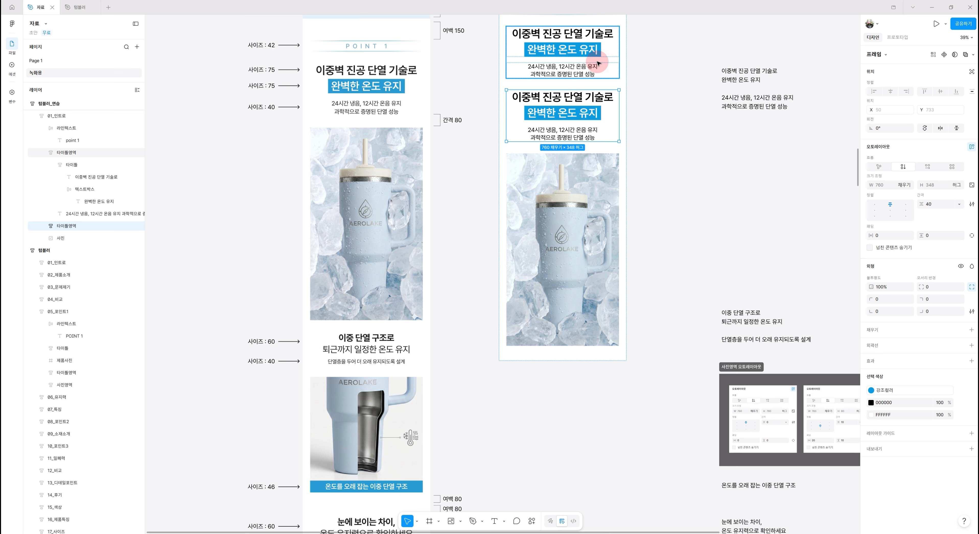
Move the duplicated title frame below the product photo and delete its blue highlighted text box
key("Down")
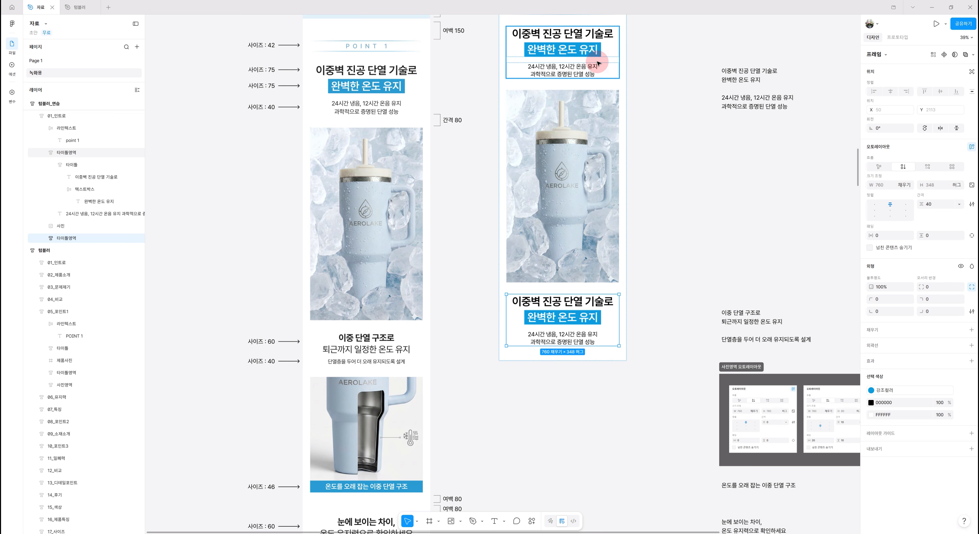
left_click(582, 320)
left_click(91, 275)
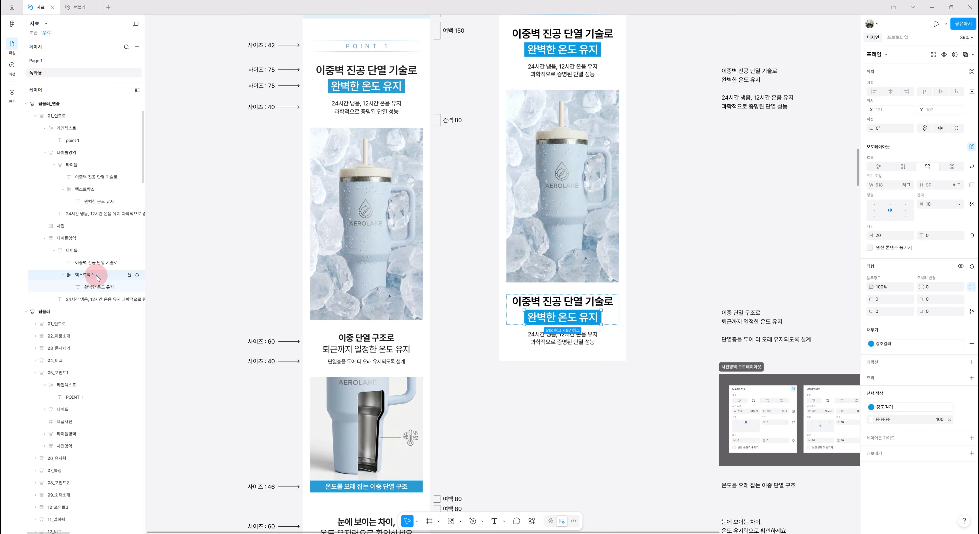
key("Delete")
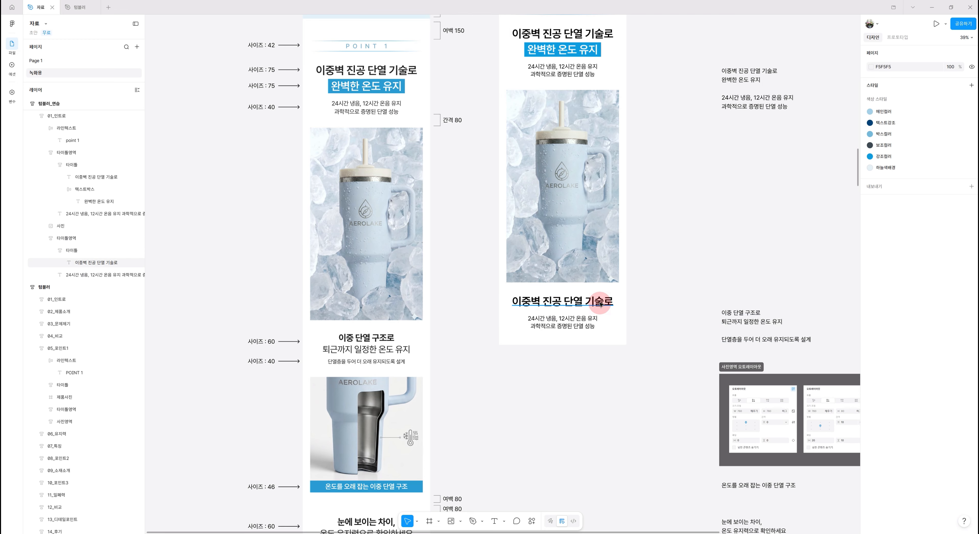
Copy the reference heading '이중 단열 구조로 퇴근까지 일정한 온도 유지' and paste it into the duplicated title's heading text
left_click(623, 329)
left_click(760, 319)
double_click(761, 318)
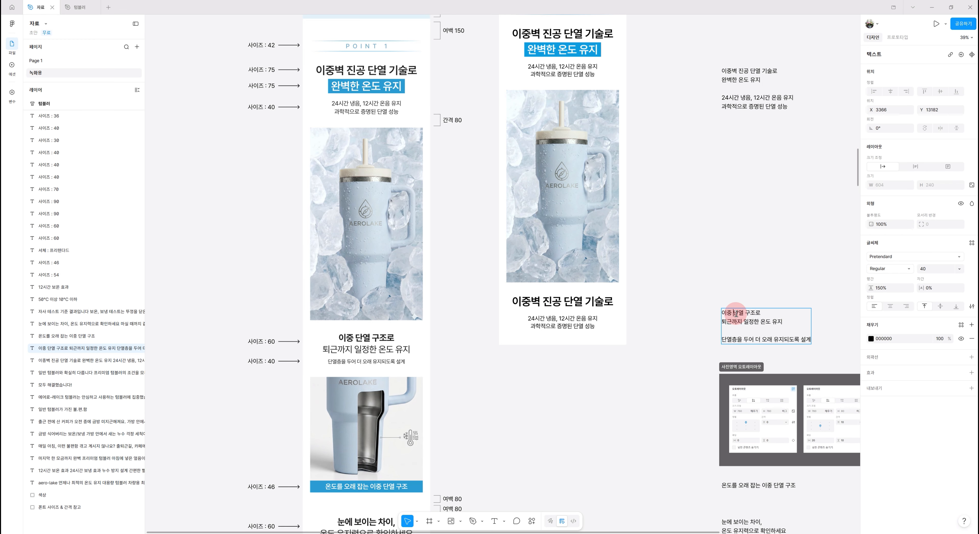
left_click_drag(790, 322, 719, 315)
key("ctrl+c")
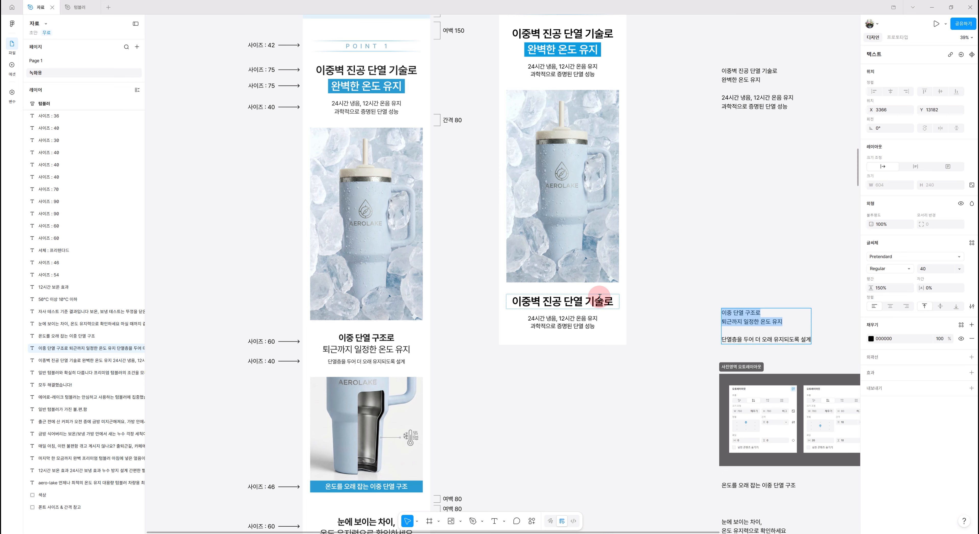
double_click(559, 303)
key("ctrl+v")
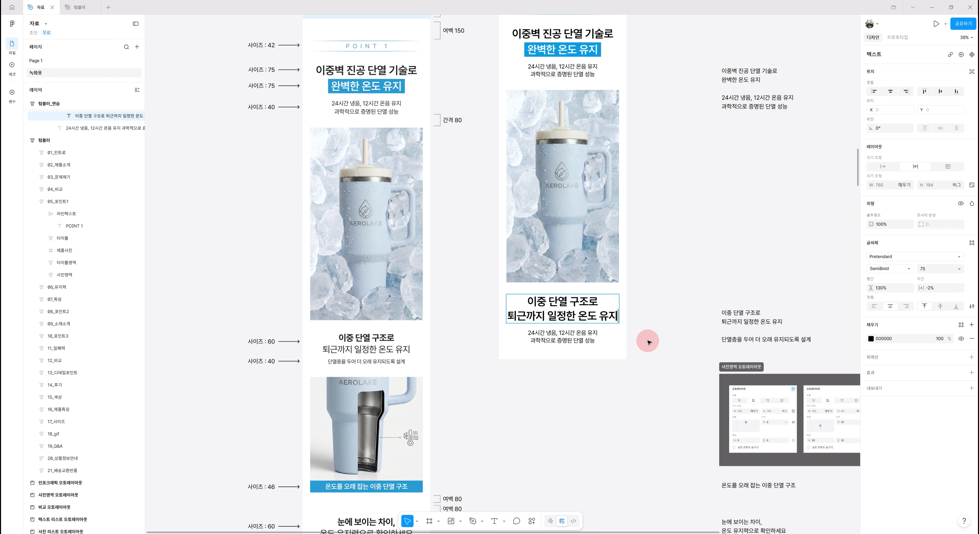
Copy the reference line '단열층을 두어 더 오래 유지되도록 설계' and paste it into the duplicated subtitle text
left_click(758, 343)
double_click(747, 339)
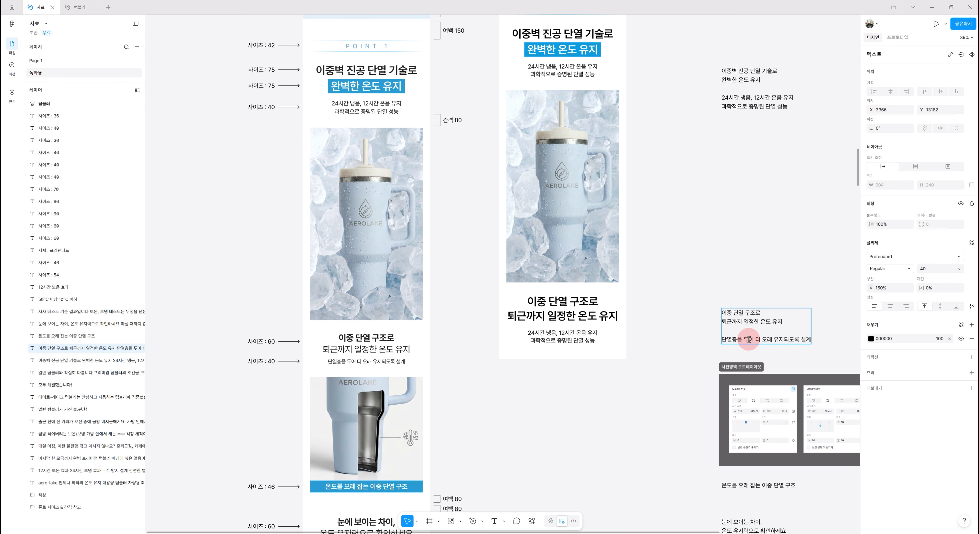
triple_click(748, 340)
key("ctrl+c")
double_click(560, 335)
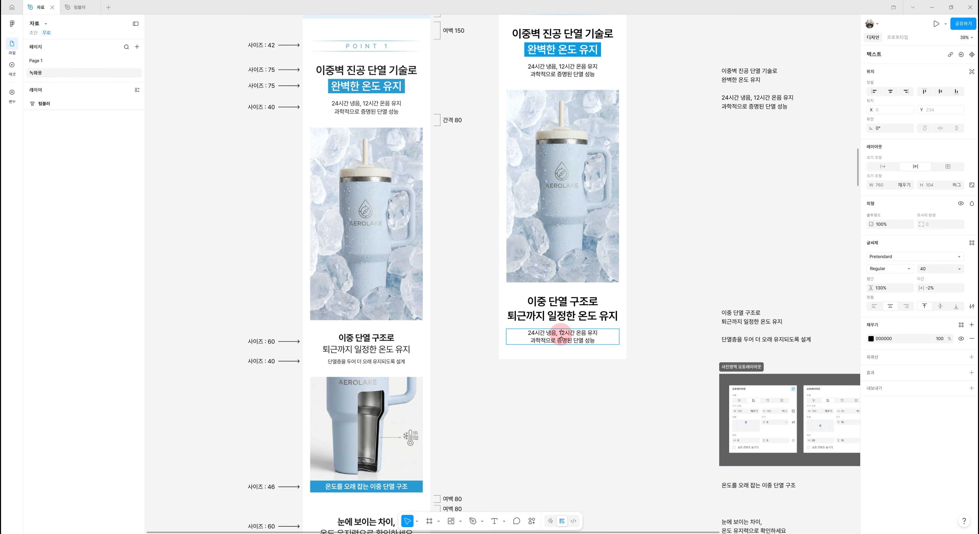
key("ctrl+v")
left_click(616, 416)
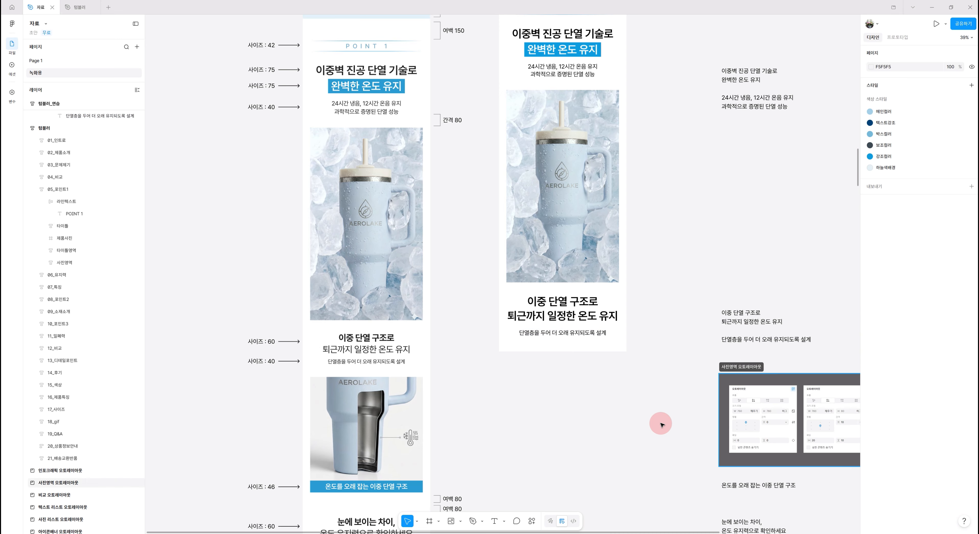
Set the new heading's font size to 60
scroll(593, 380, "down", 1)
left_click(581, 311)
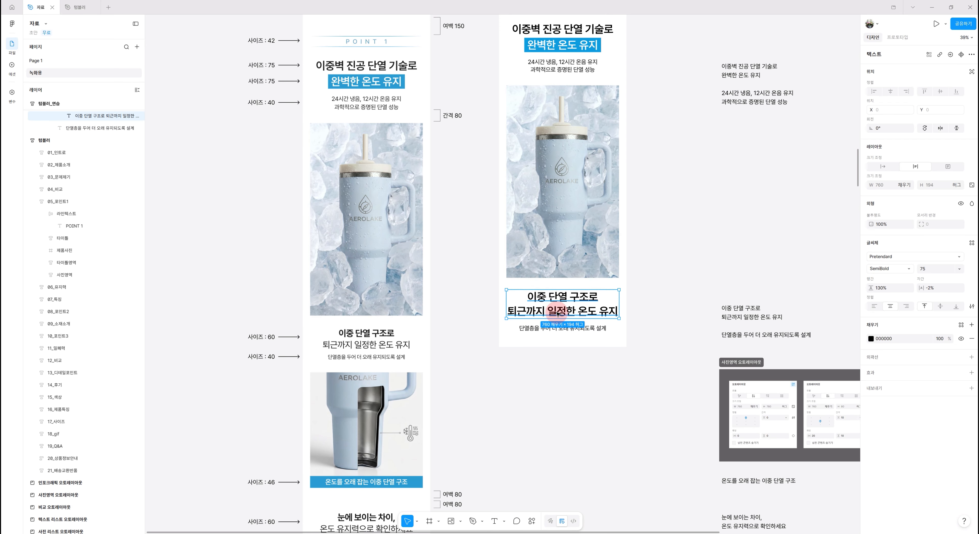
left_click(934, 271)
type("60")
key("Return")
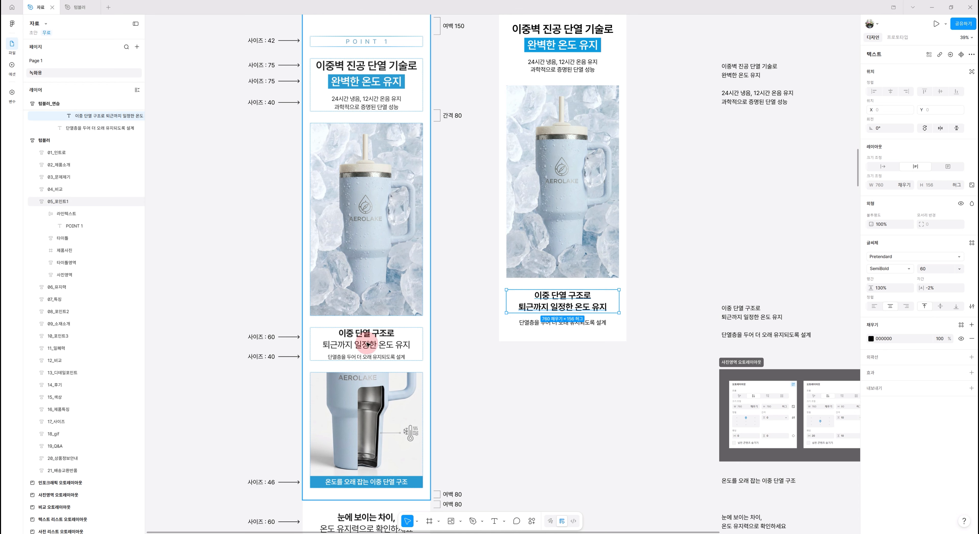
Set the heading's second line '퇴근까지 일정한 온도 유지' to Regular weight
double_click(557, 306)
left_click(549, 307)
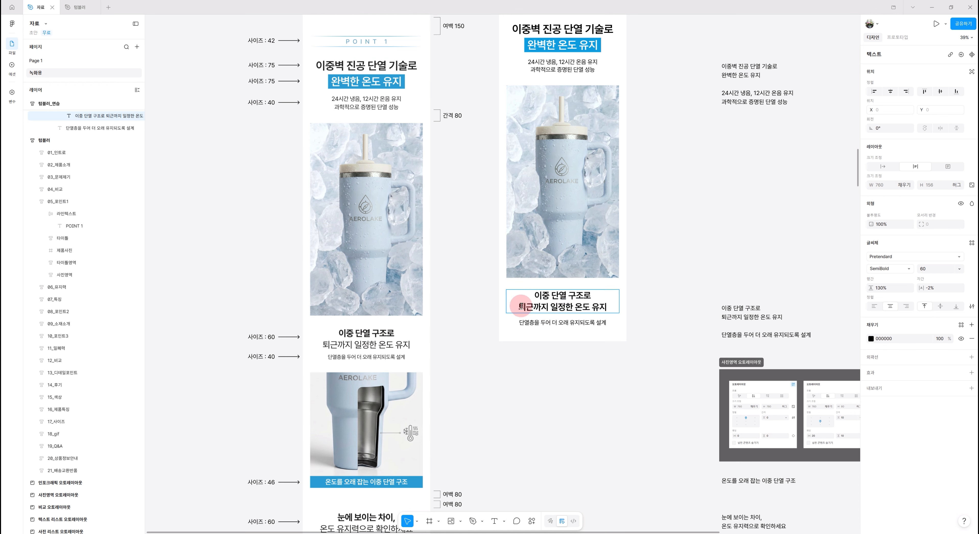
left_click(535, 295)
left_click_drag(532, 297, 580, 295)
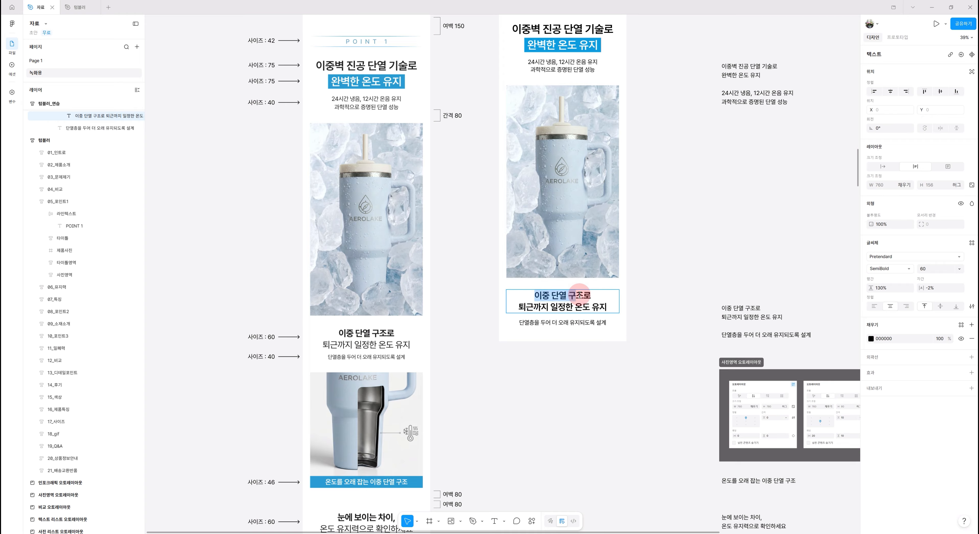
left_click(568, 311)
left_click_drag(515, 307, 615, 308)
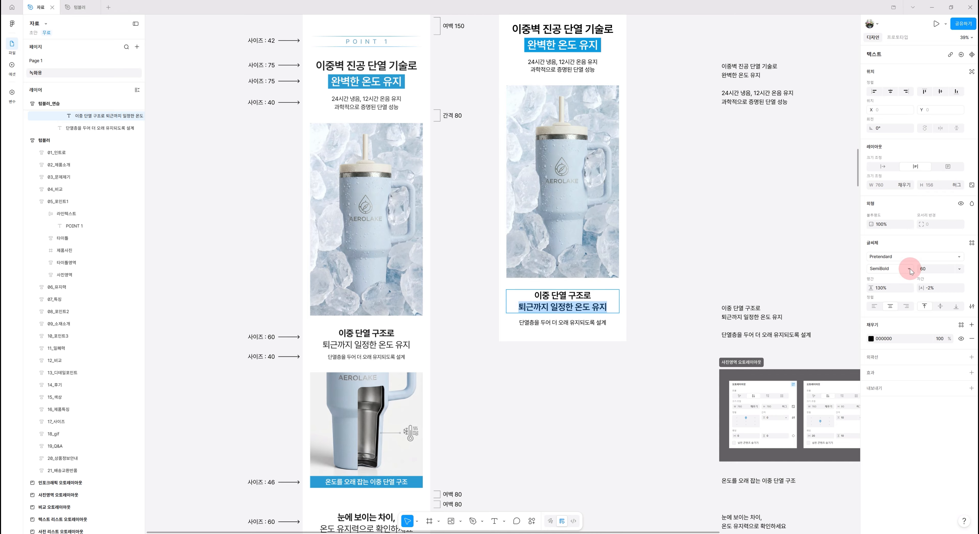
left_click(901, 269)
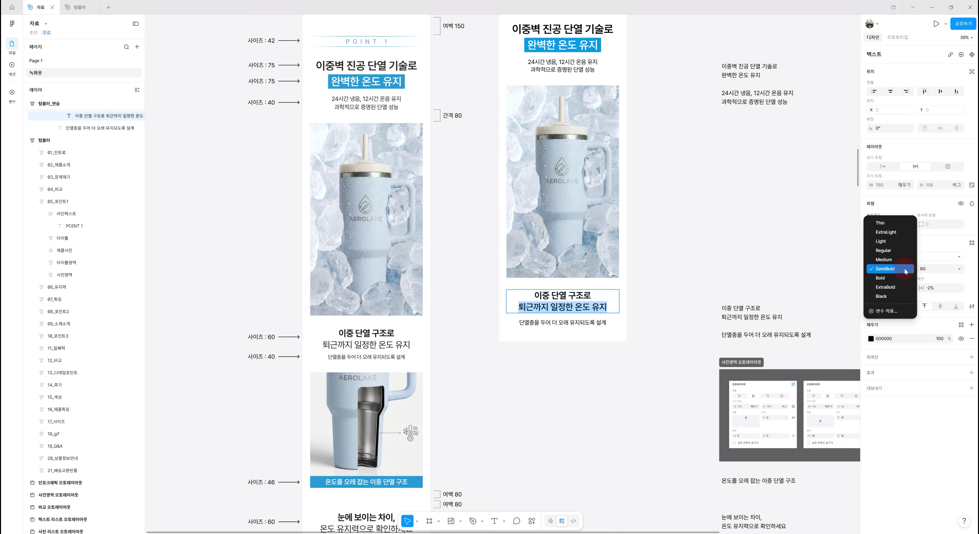
left_click(888, 251)
left_click(557, 307)
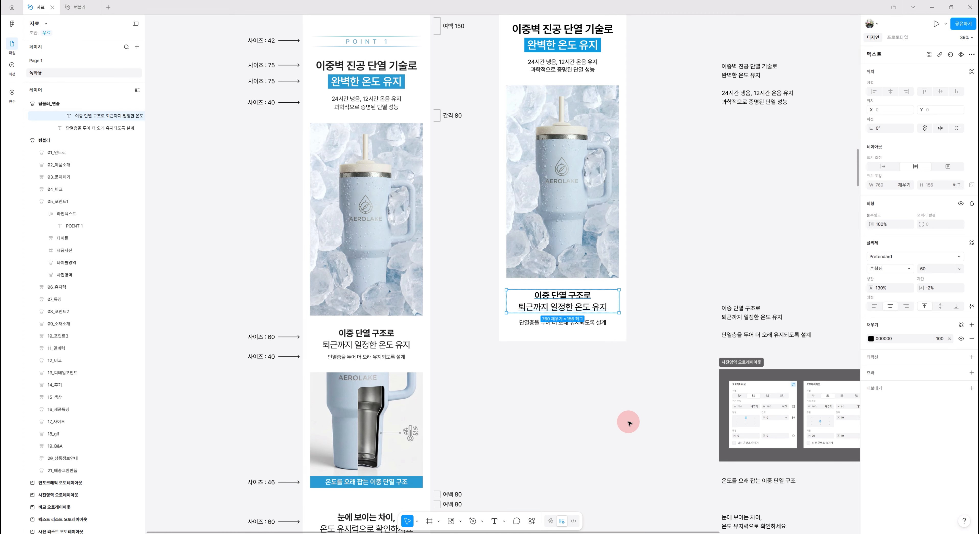
Duplicate the practice product photo and move the copy below the new title section
left_click(639, 428)
scroll(646, 437, "down", 1)
scroll(648, 442, "down", 3)
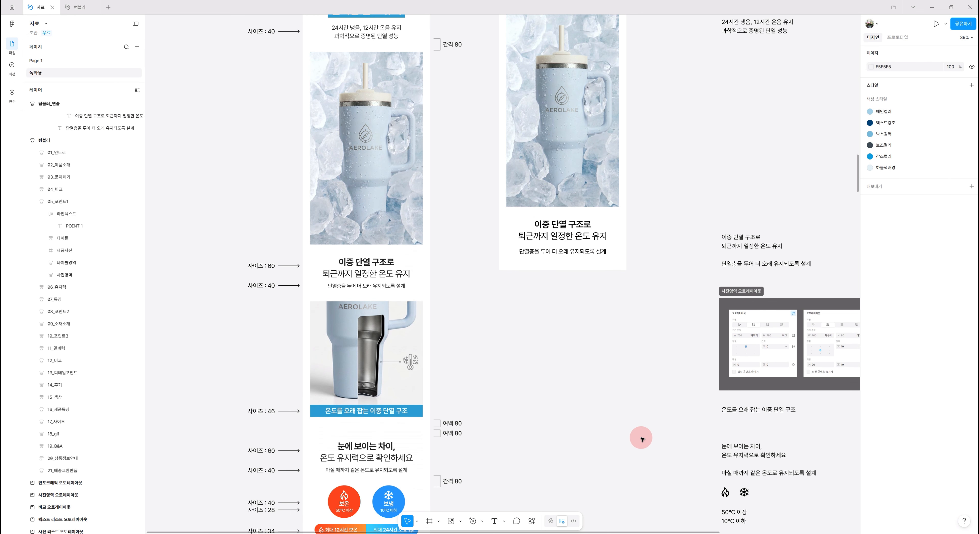
scroll(641, 438, "up", 2)
left_click(349, 351)
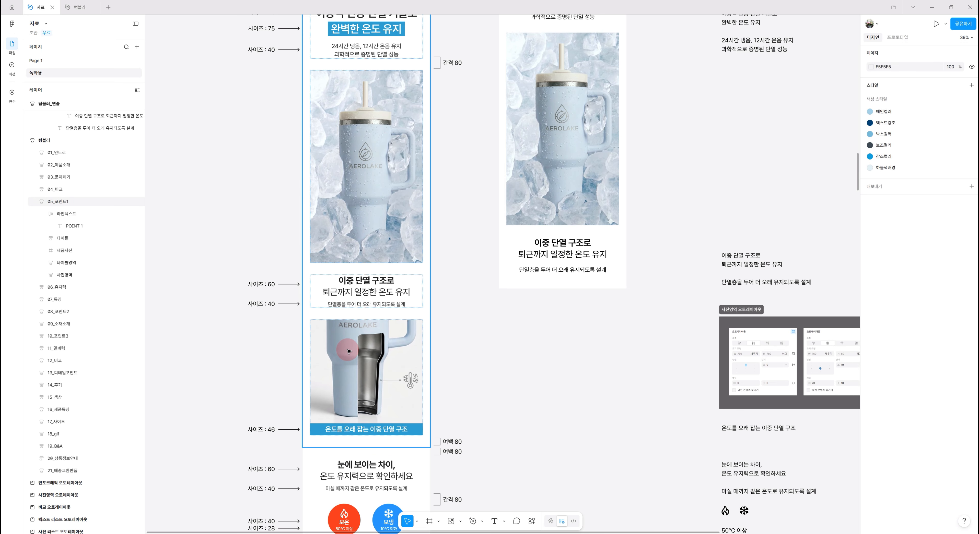
left_click(349, 351)
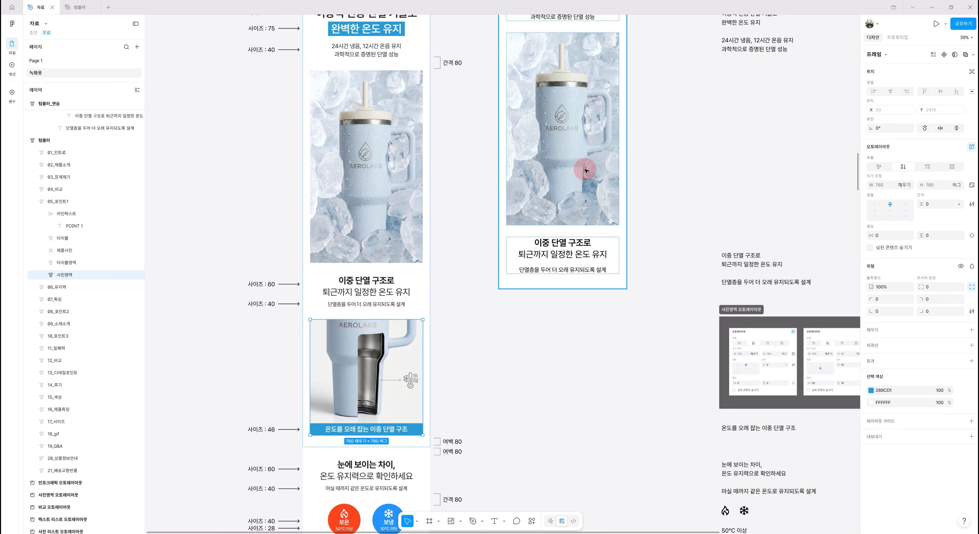
left_click(569, 158)
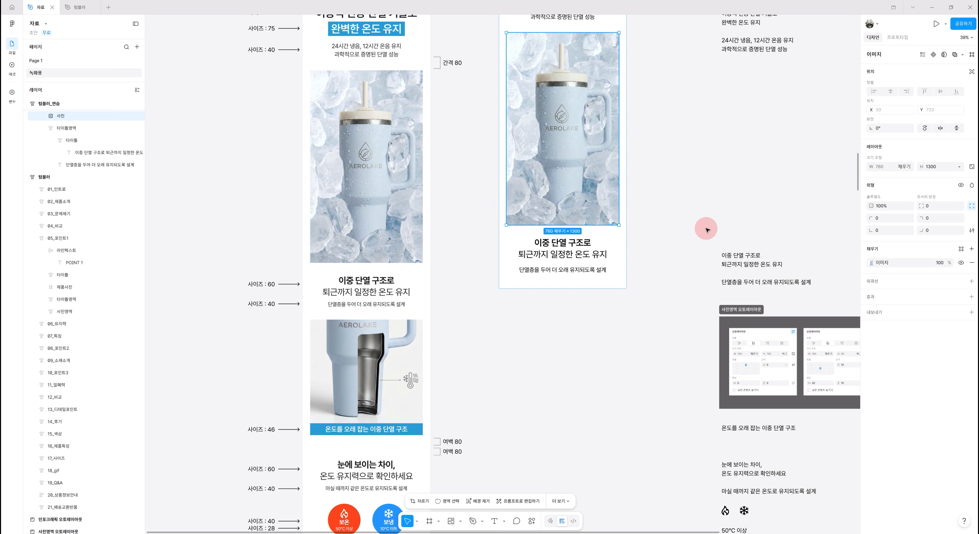
key("ctrl+d")
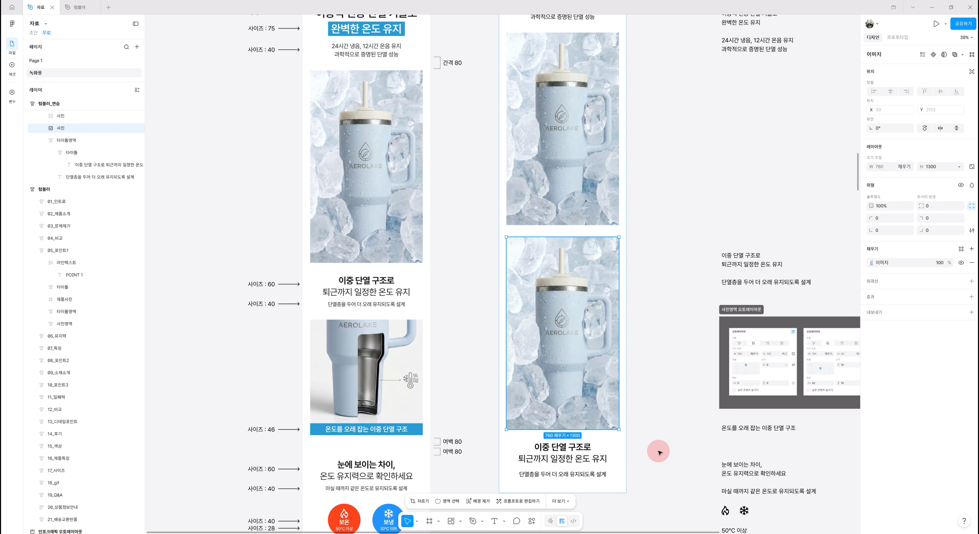
key("Down")
Set the duplicated photo's height to 760
scroll(658, 453, "down", 2)
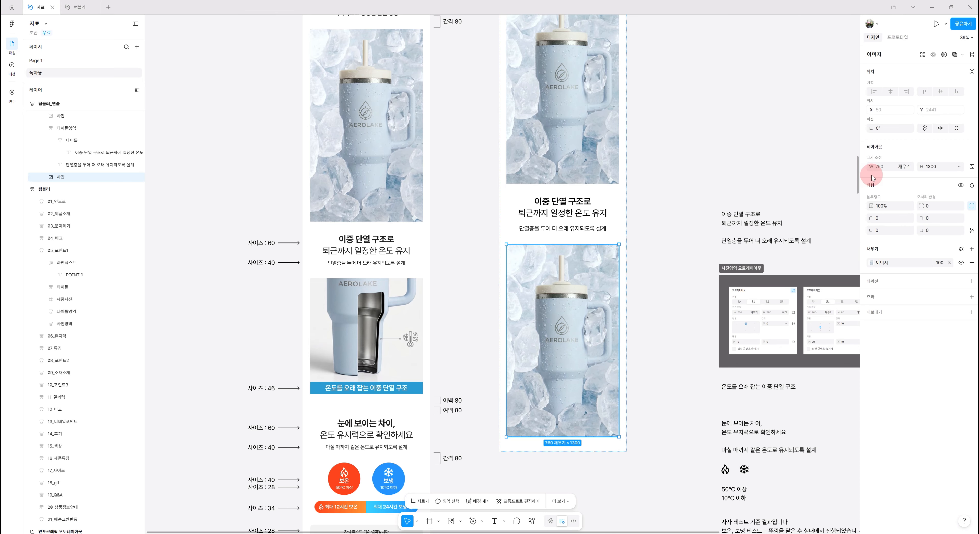
left_click(934, 168)
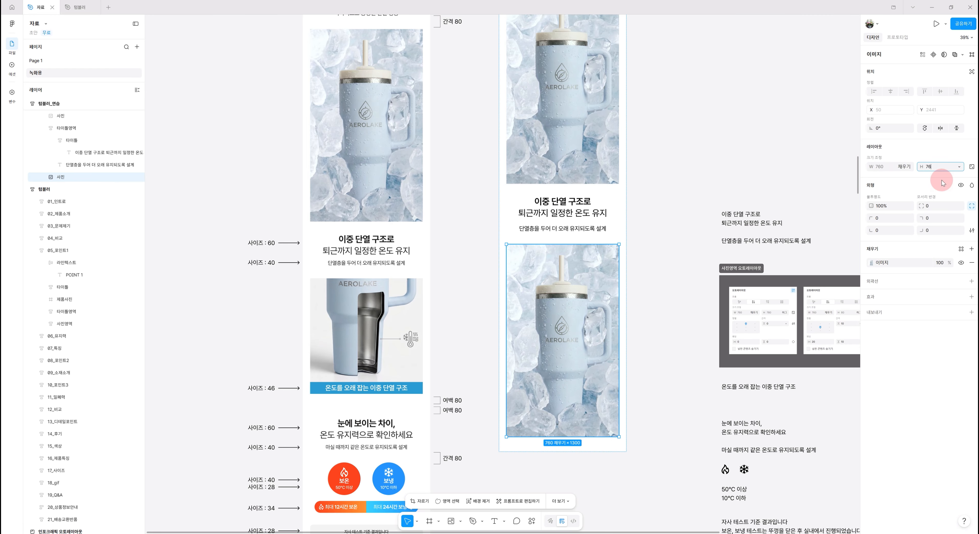
key("Return")
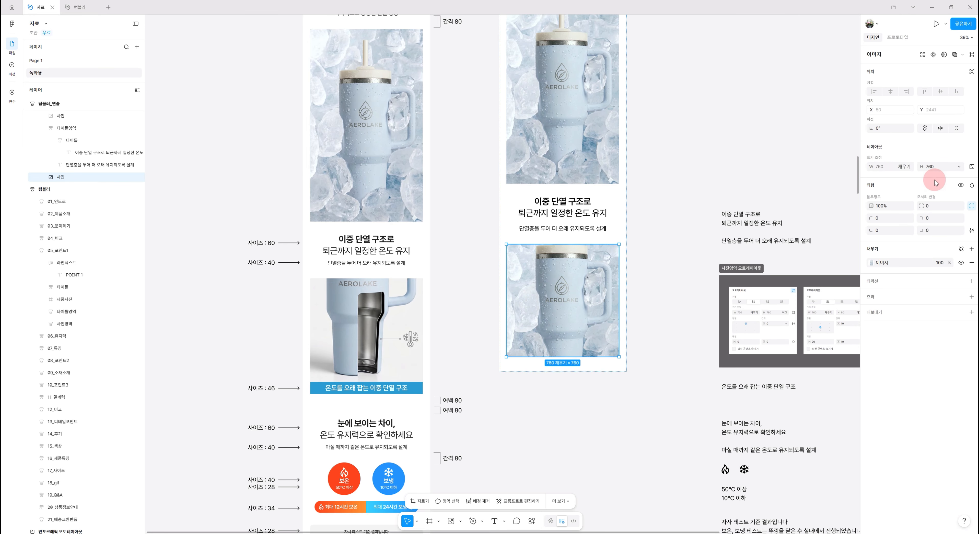
Replace the duplicated photo's fill image with the uploaded double-wall cutaway tumbler image
left_click(872, 264)
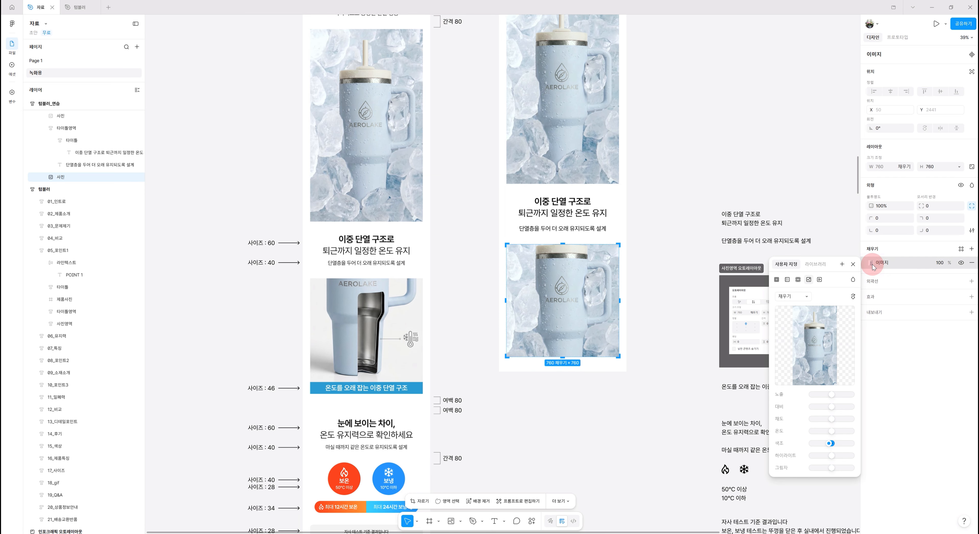
mouse_move(809, 326)
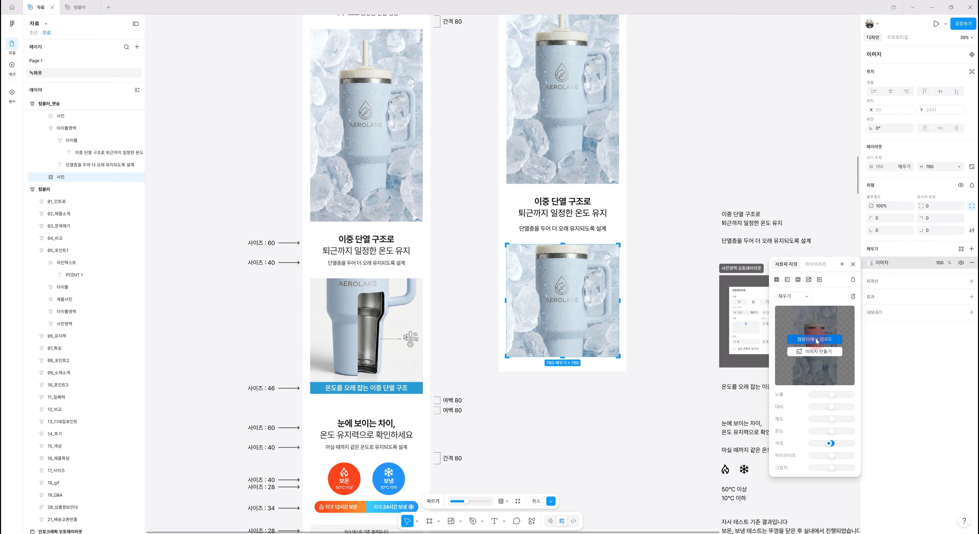
left_click(816, 339)
double_click(832, 107)
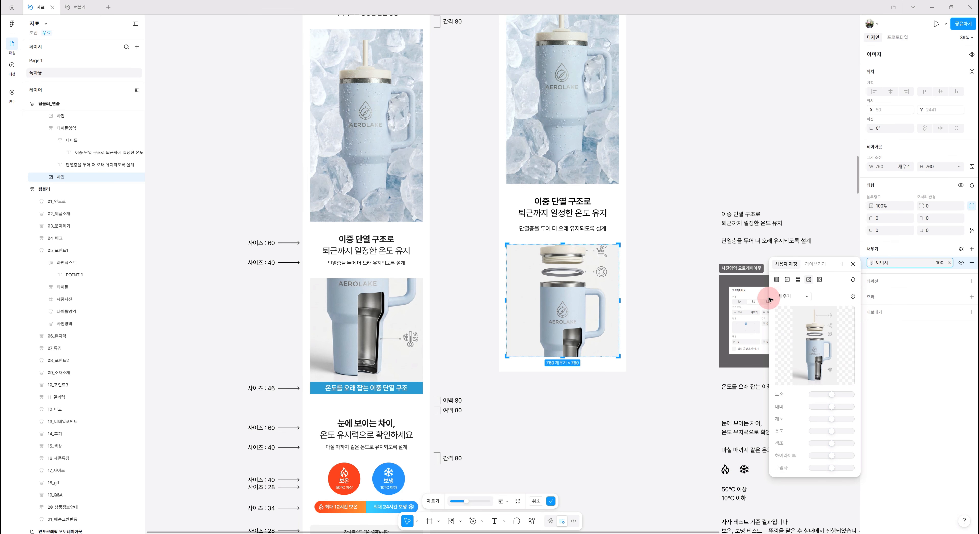
Switch the image fill to Crop and resize and reposition the cutaway image inside the frame
left_click(800, 299)
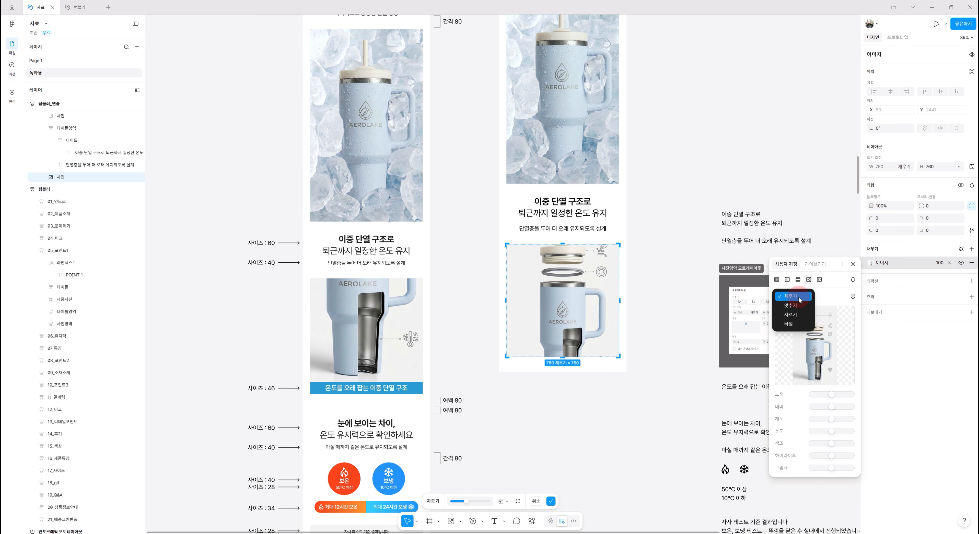
left_click(791, 315)
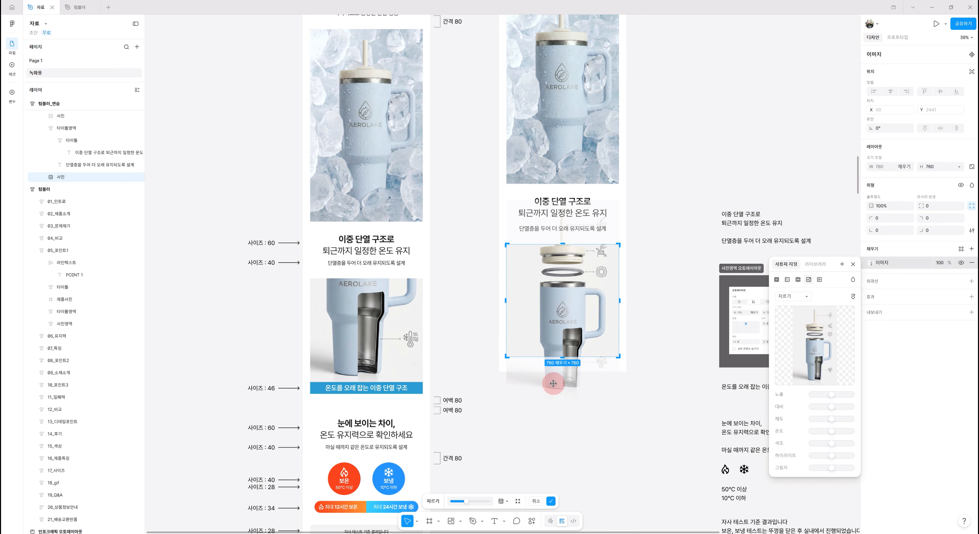
left_click_drag(553, 382, 572, 327)
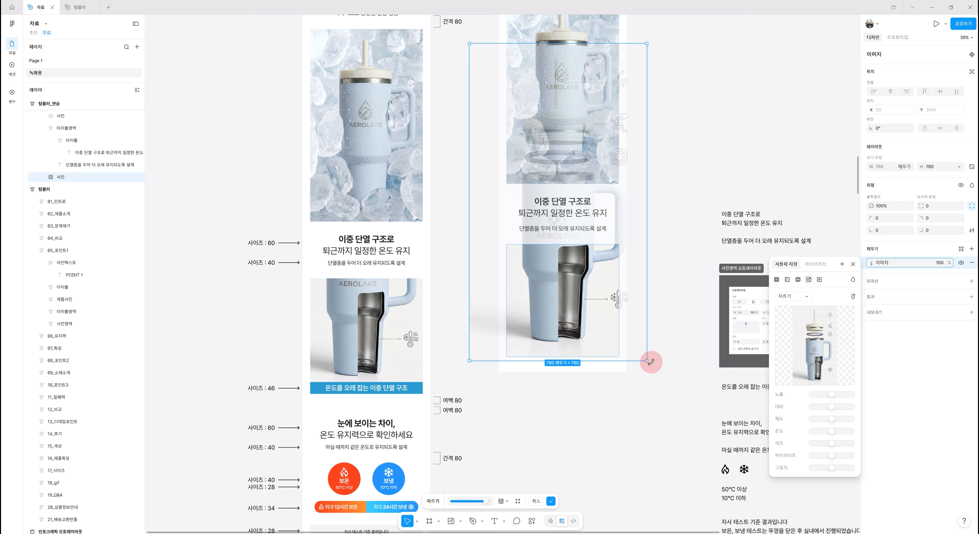
left_click_drag(628, 362, 626, 374)
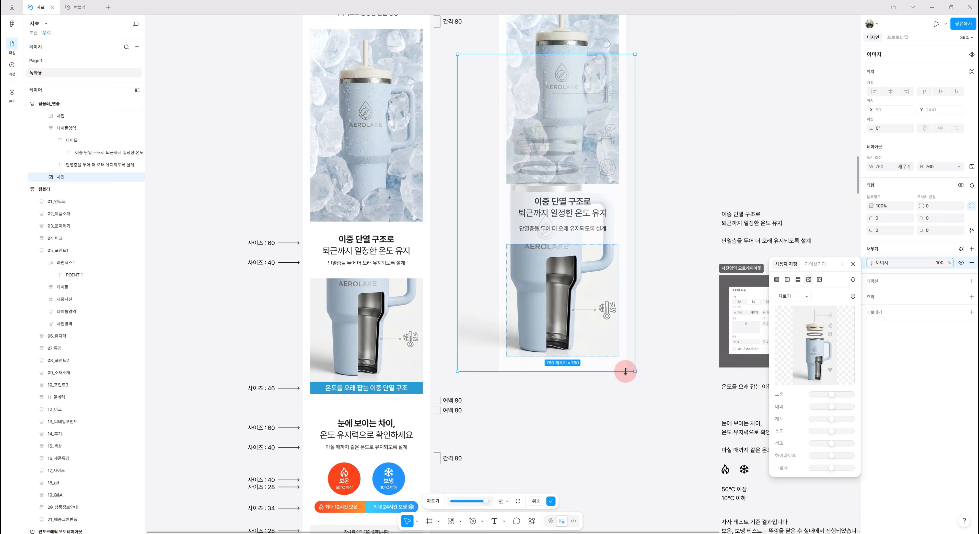
left_click_drag(625, 371, 617, 343)
left_click_drag(562, 282, 580, 305)
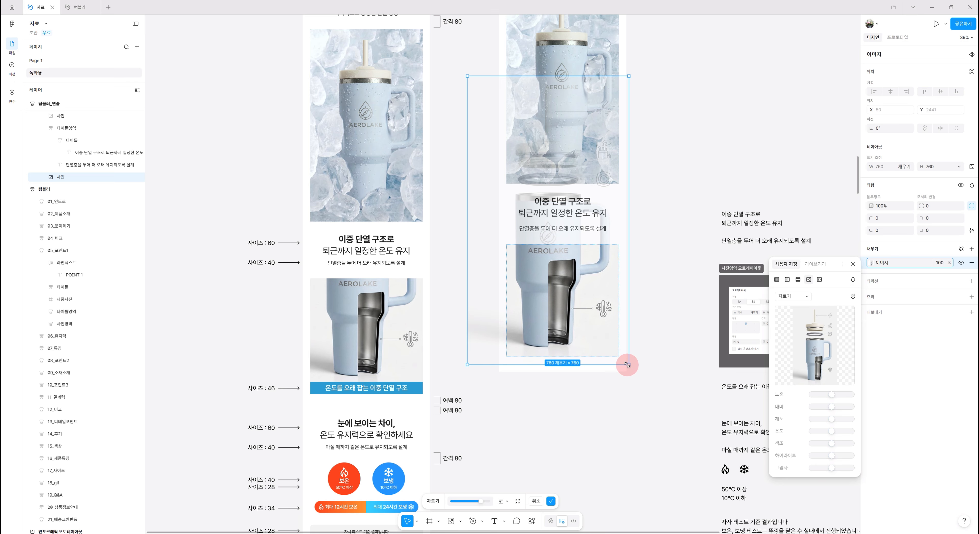
left_click_drag(627, 365, 629, 368)
left_click_drag(600, 333, 602, 329)
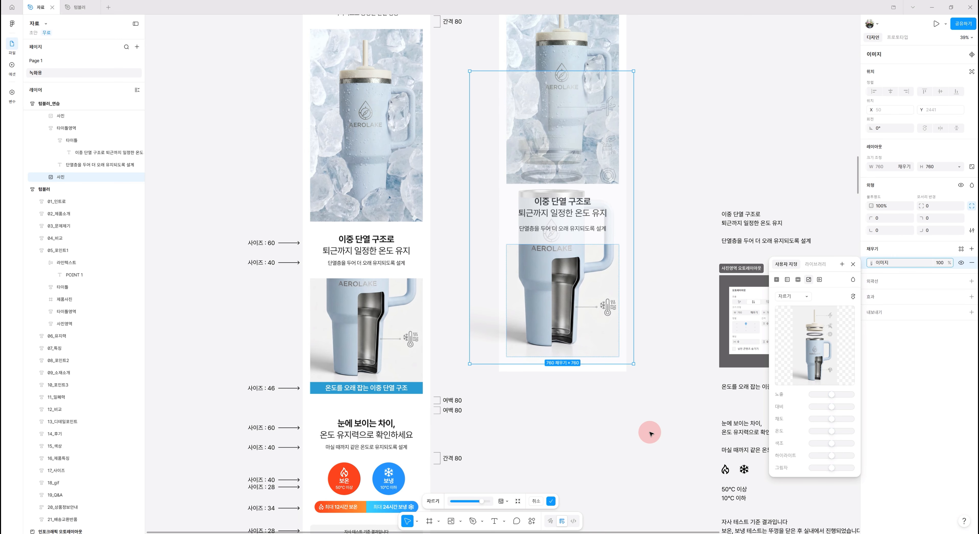
left_click(661, 406)
Move the caption text 온도를 오래 잡는 이중 단열 구조 into the practice frame below the cutaway photo
scroll(679, 458, "down", 1)
scroll(679, 458, "down", 5)
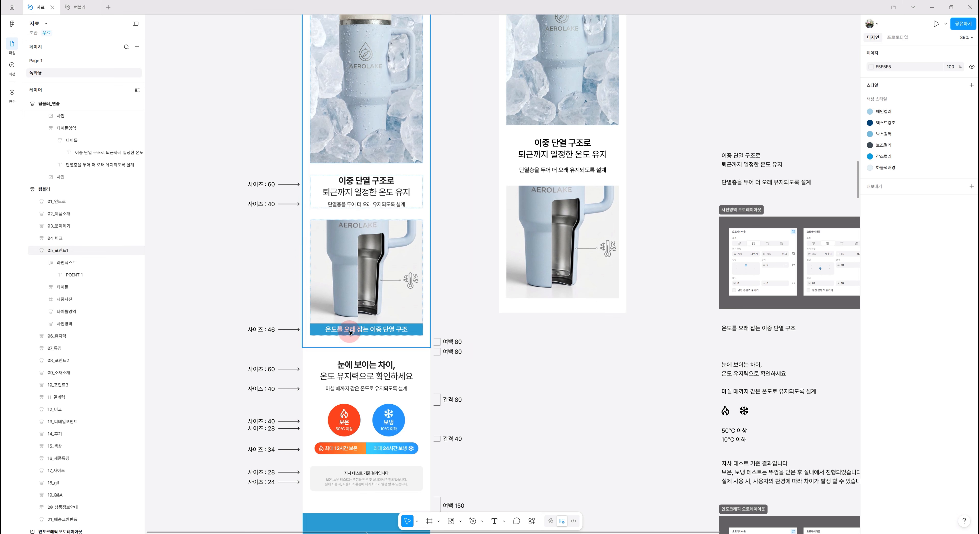
left_click(744, 330)
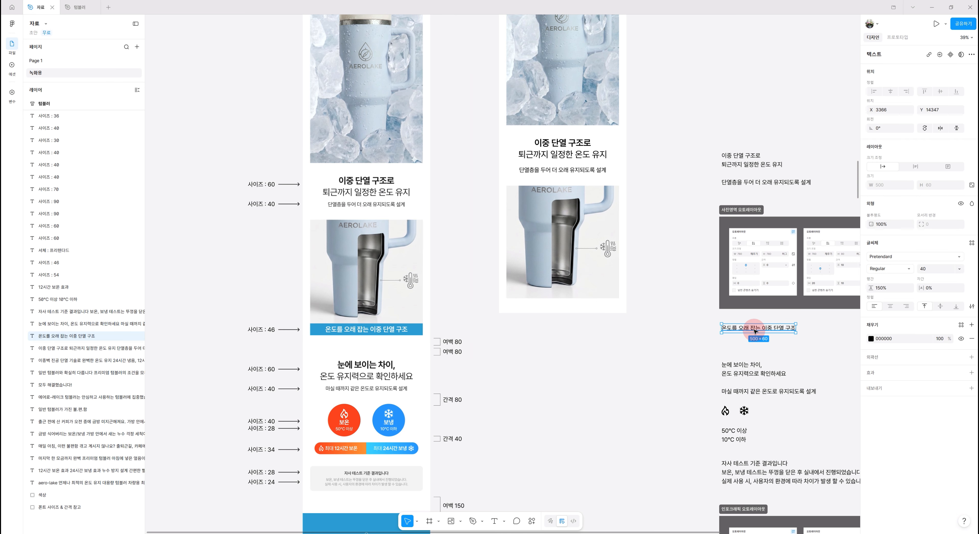
left_click_drag(755, 331, 564, 304)
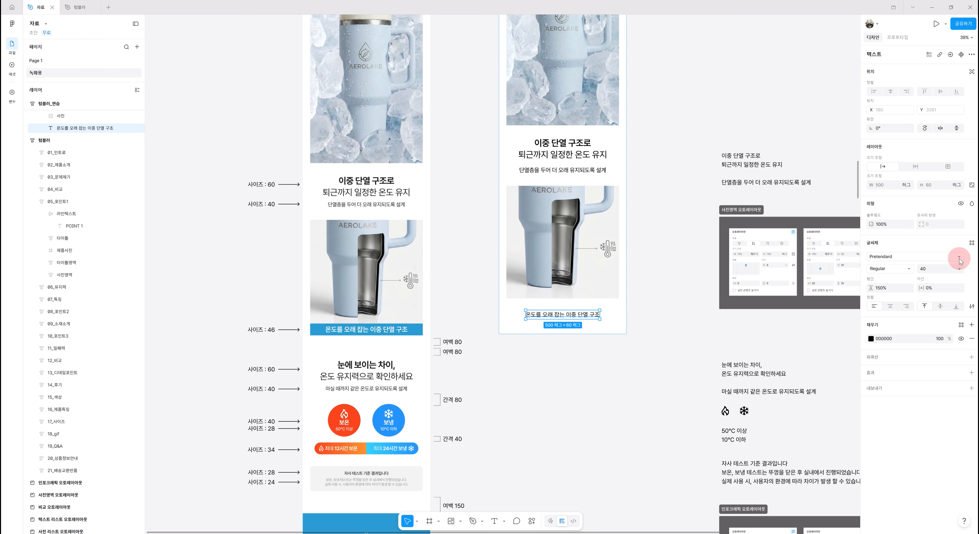
Style the caption with font size 46, letter spacing -2% and line height 130%
left_click(938, 270)
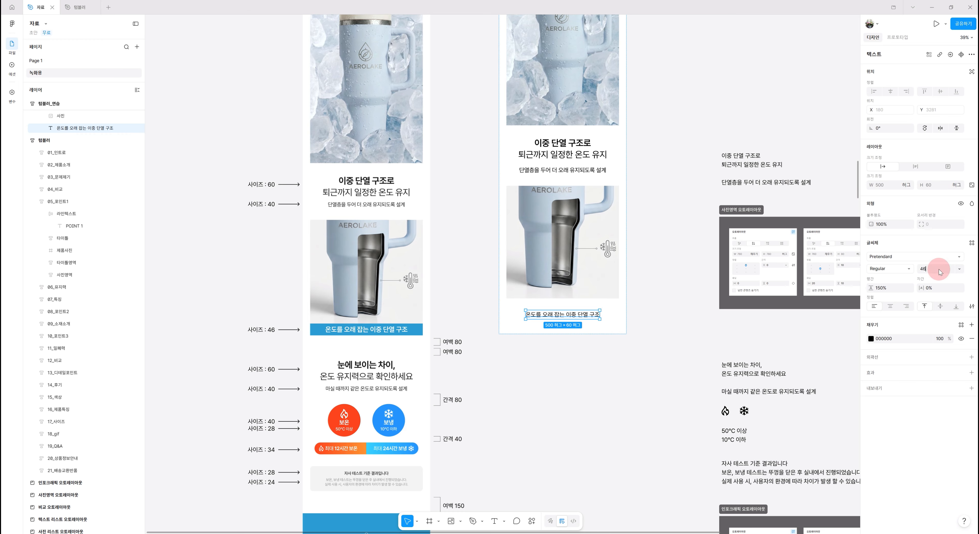
type("46")
key("Return")
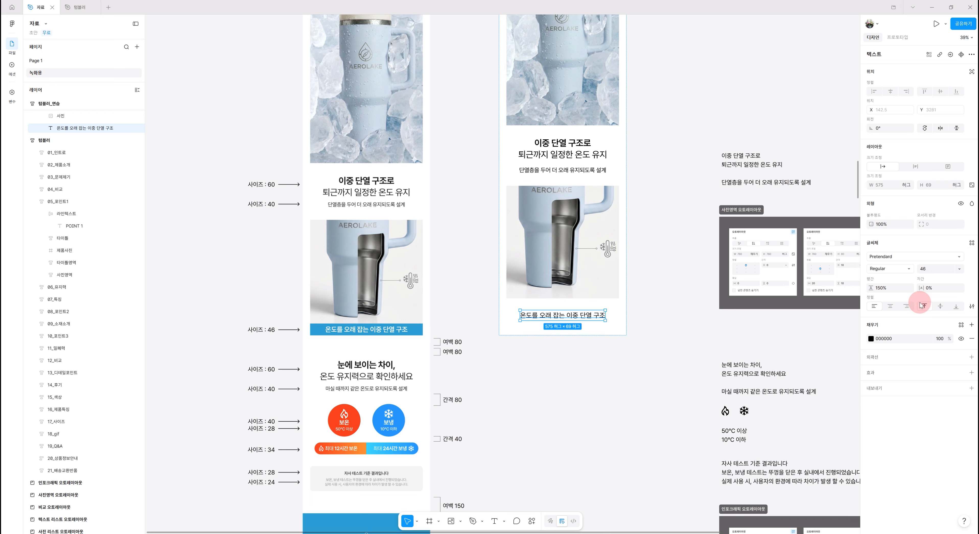
left_click(943, 288)
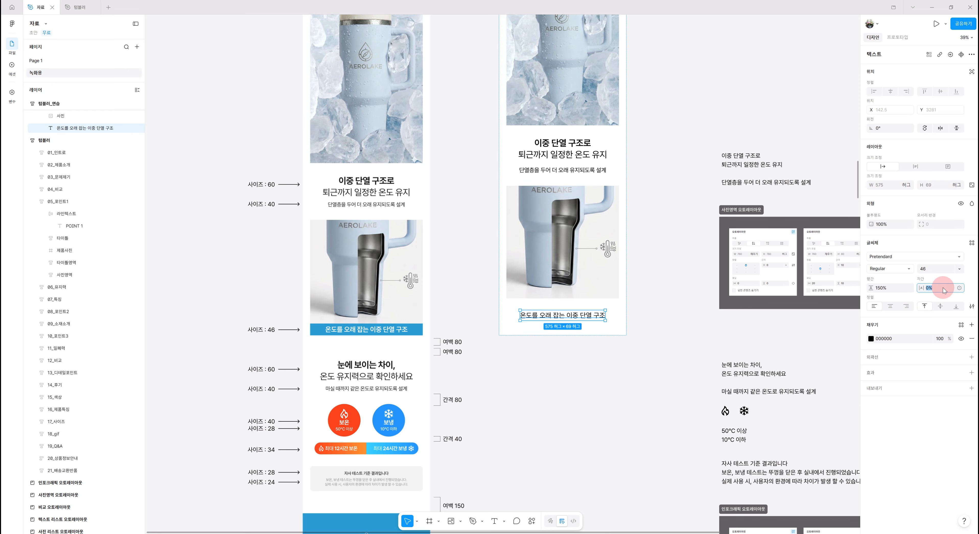
type("-2")
key("Return")
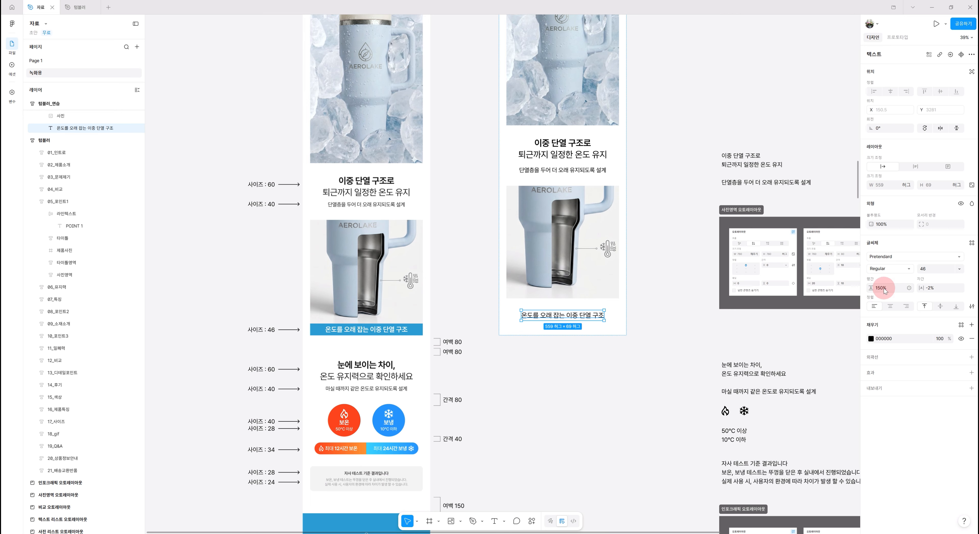
key("Return")
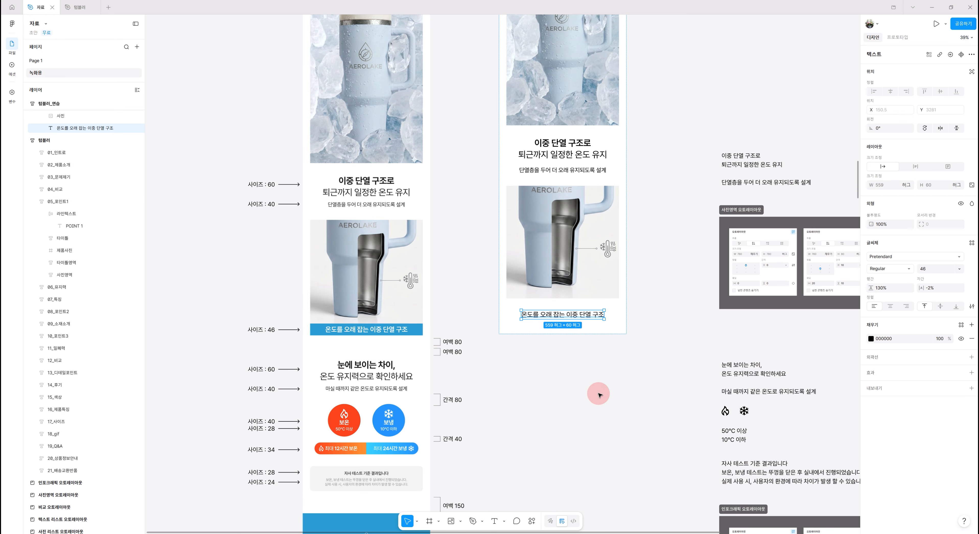
Wrap the caption in an auto layout frame and rename it 텍스트박스
key("shift+a")
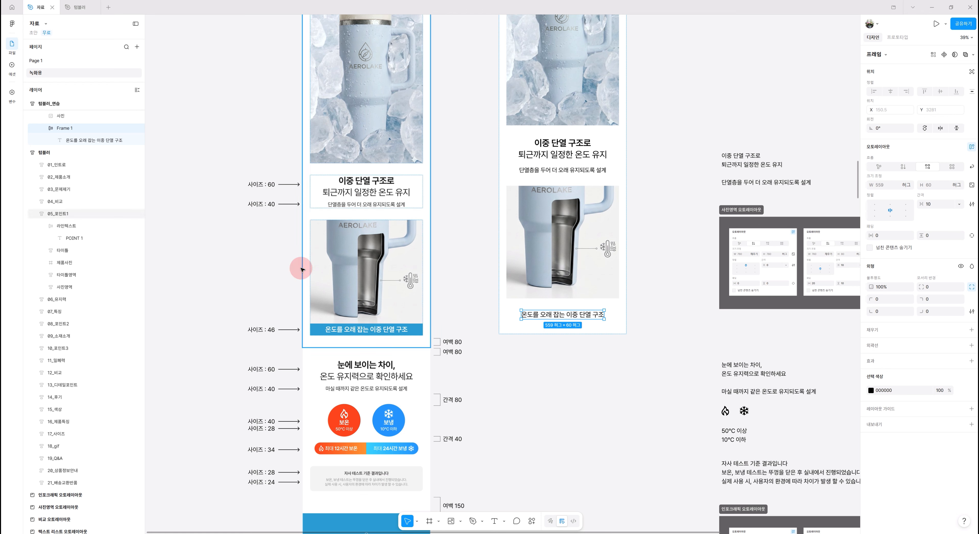
double_click(76, 131)
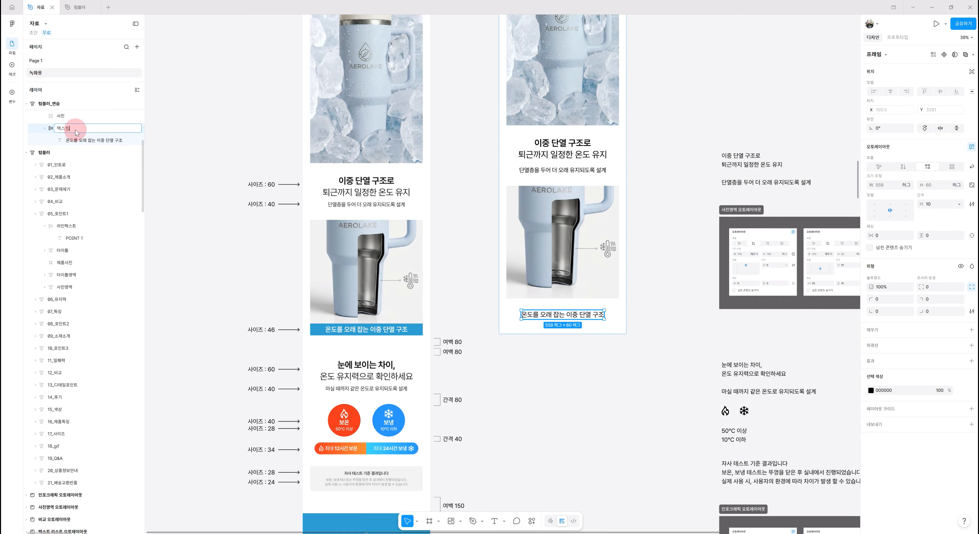
key("Return")
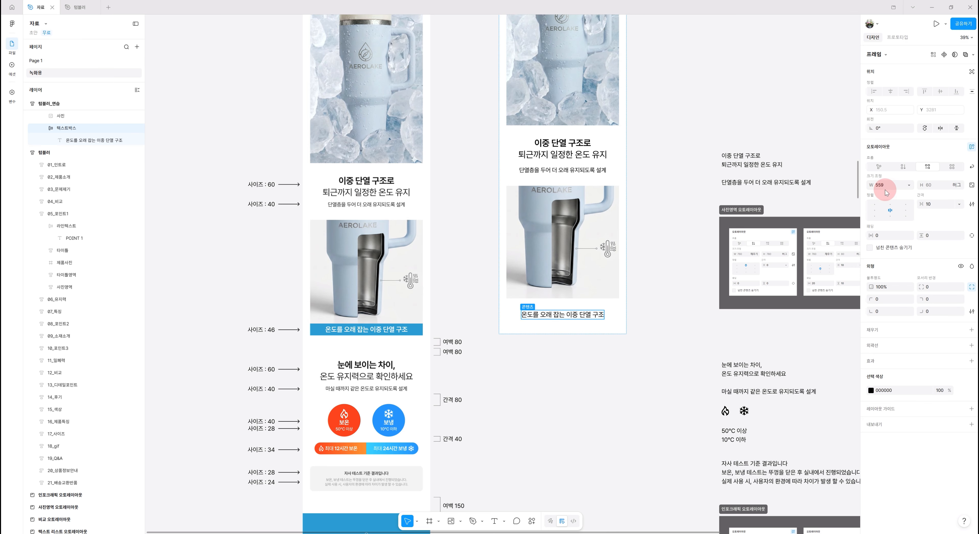
Set 텍스트박스 to fill the container width, fill it with the 포인트컬러 style, and give it vertical padding of 10
left_click(905, 185)
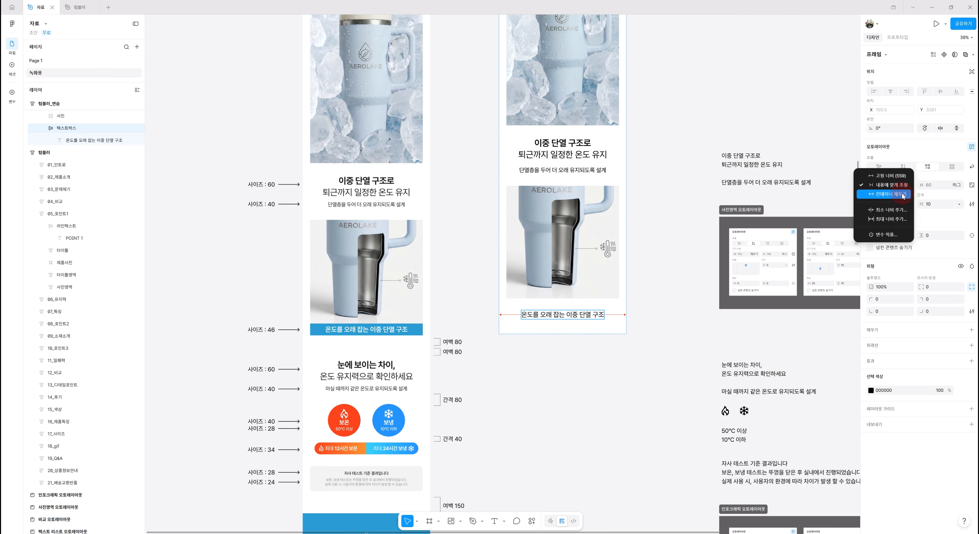
left_click(903, 194)
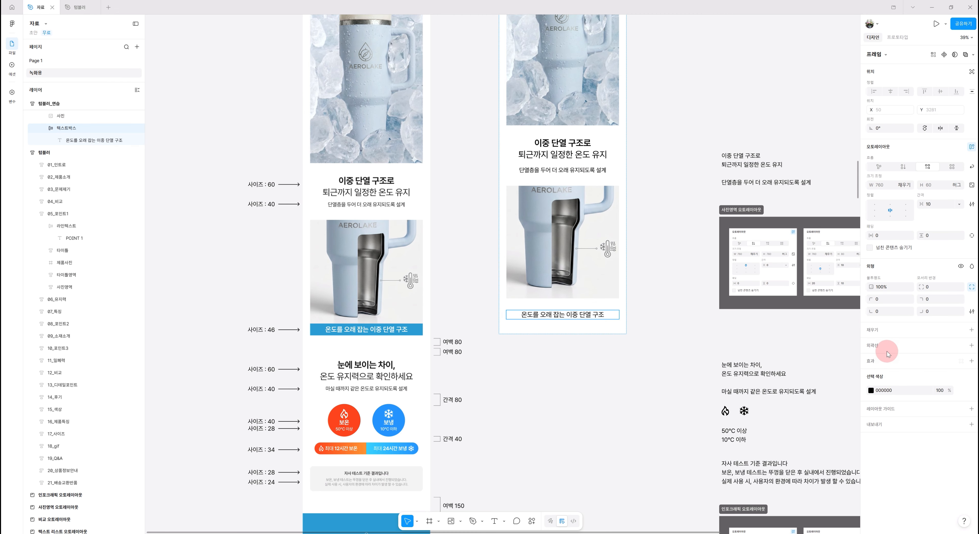
left_click(885, 331)
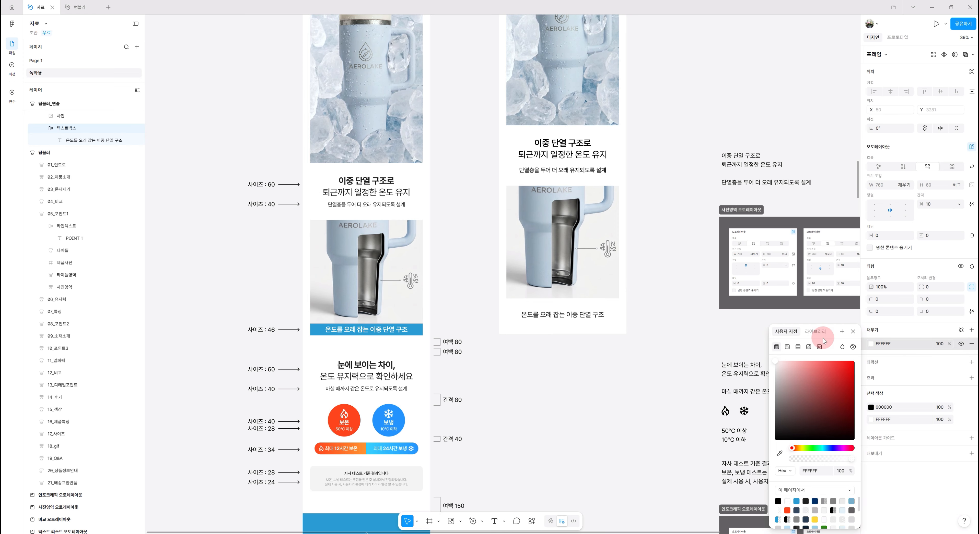
left_click(815, 331)
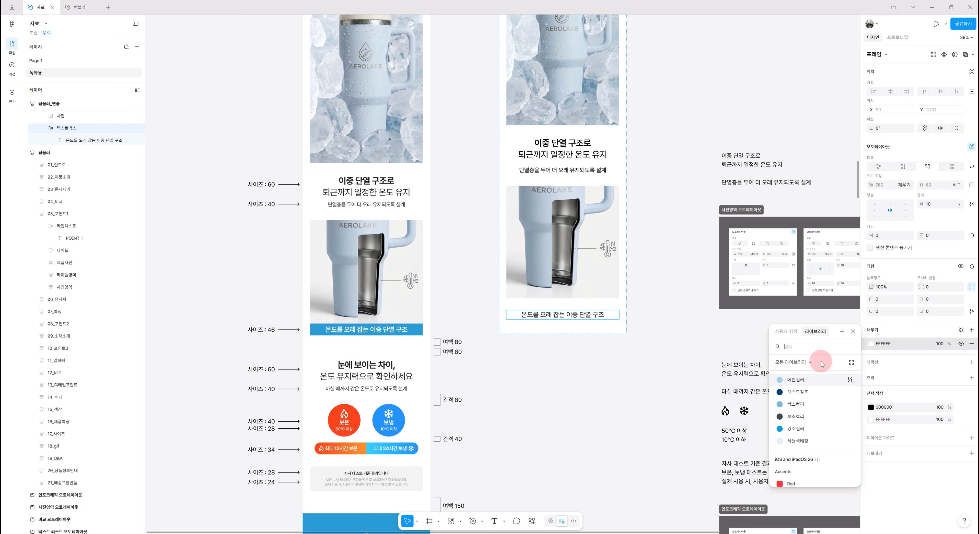
left_click(803, 429)
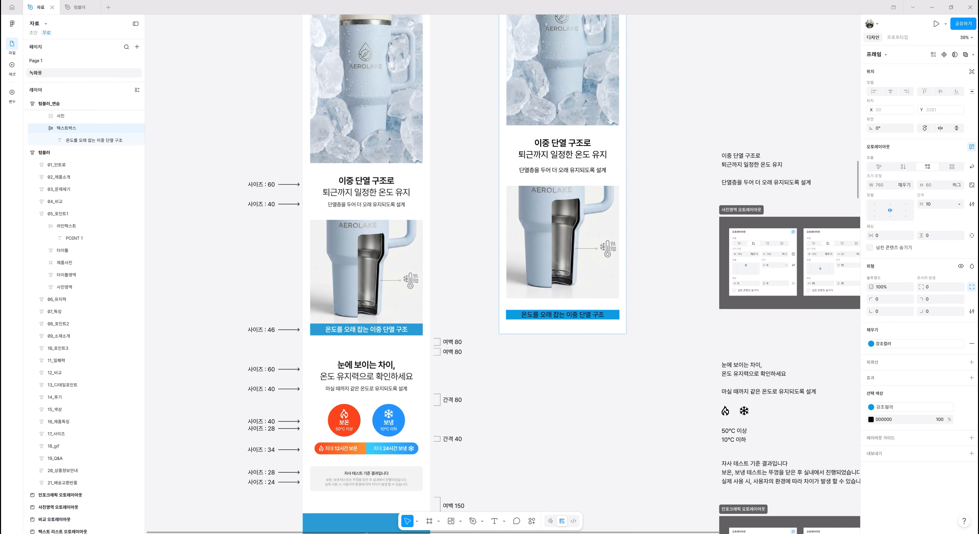
left_click(942, 241)
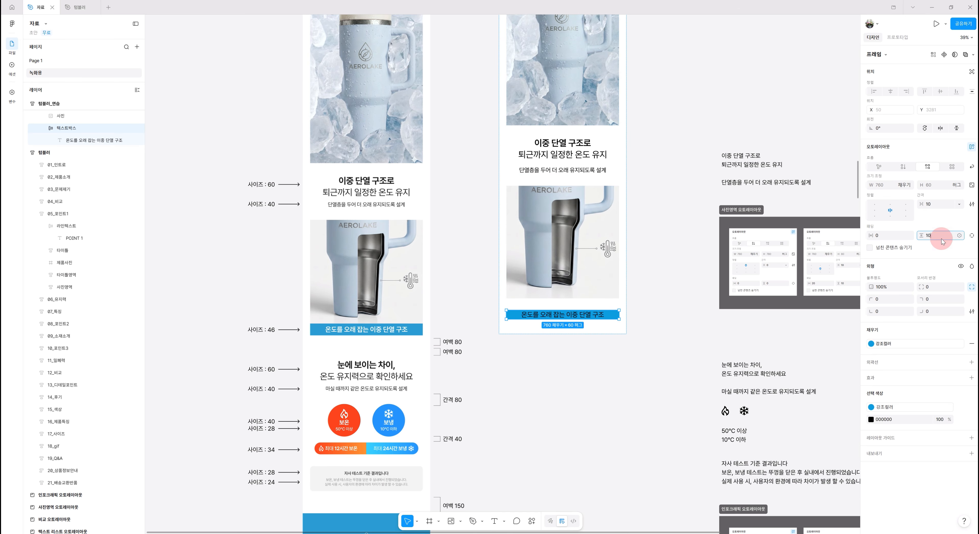
key("Return")
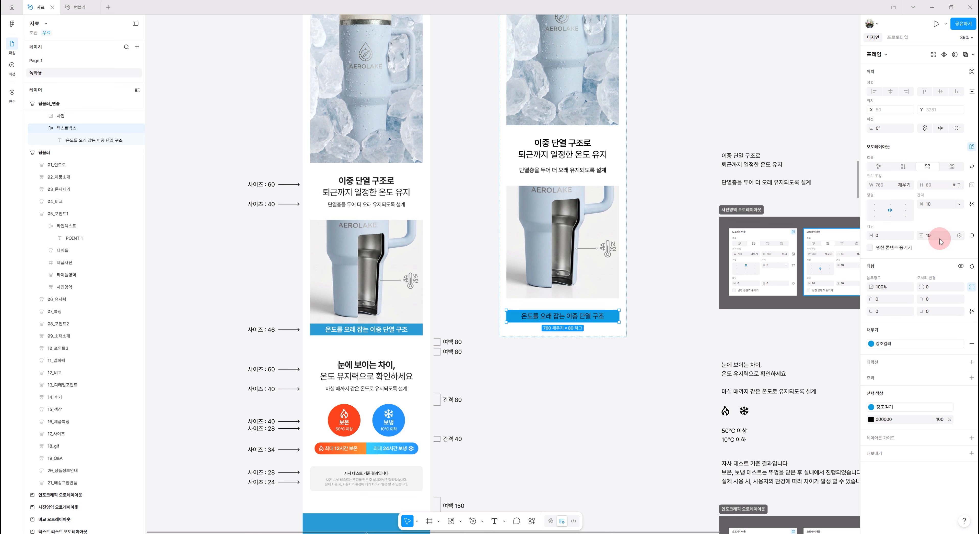
Change the caption text colour to white FFFFFF and its weight to SemiBold
left_click(581, 317)
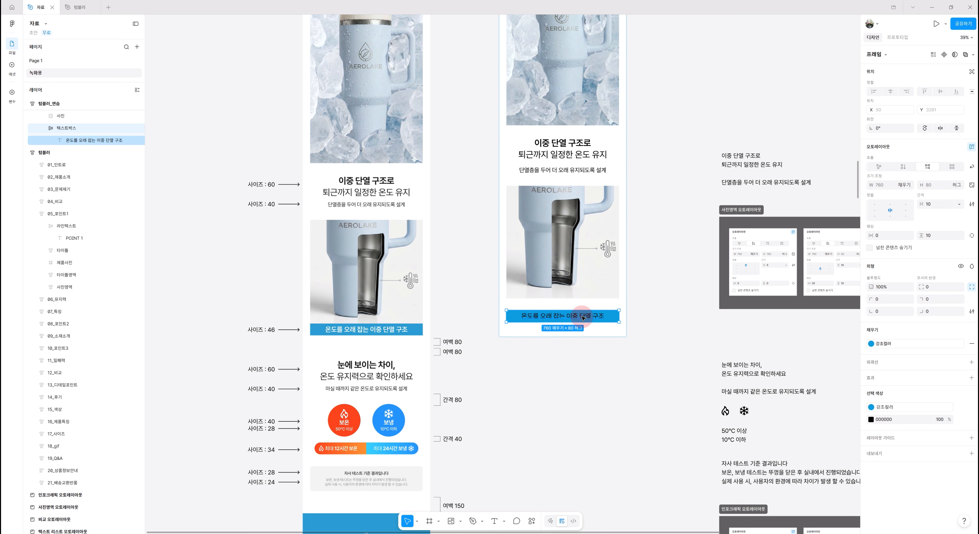
left_click(596, 318)
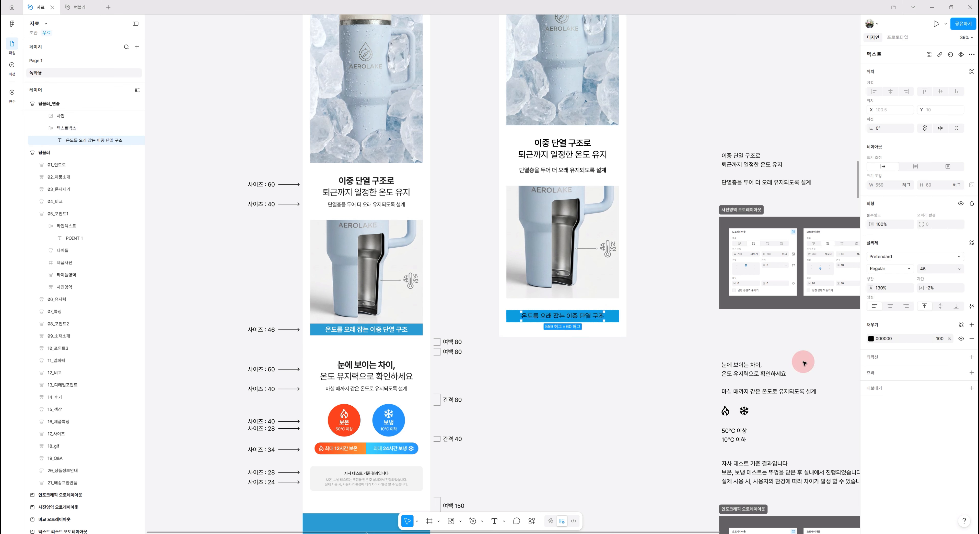
left_click(871, 339)
left_click_drag(781, 365, 768, 357)
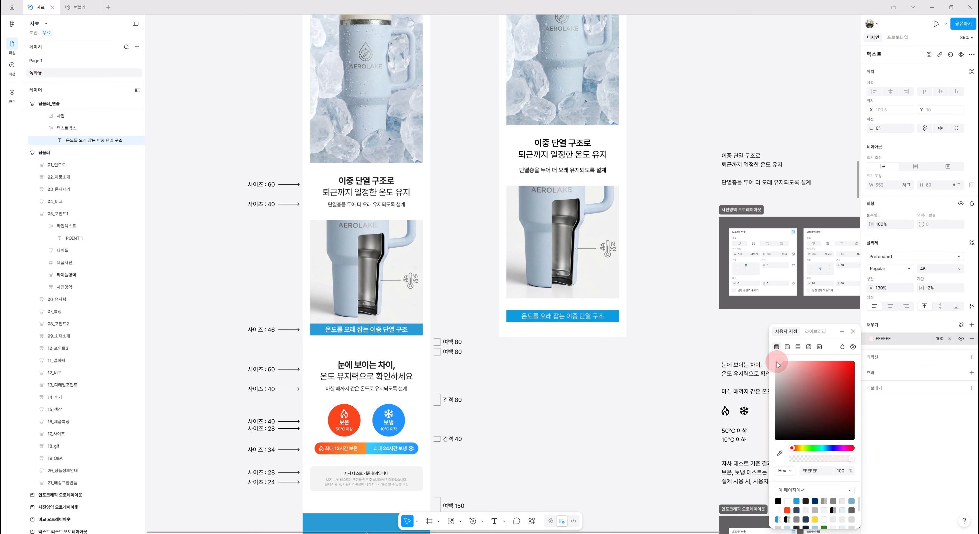
left_click(909, 271)
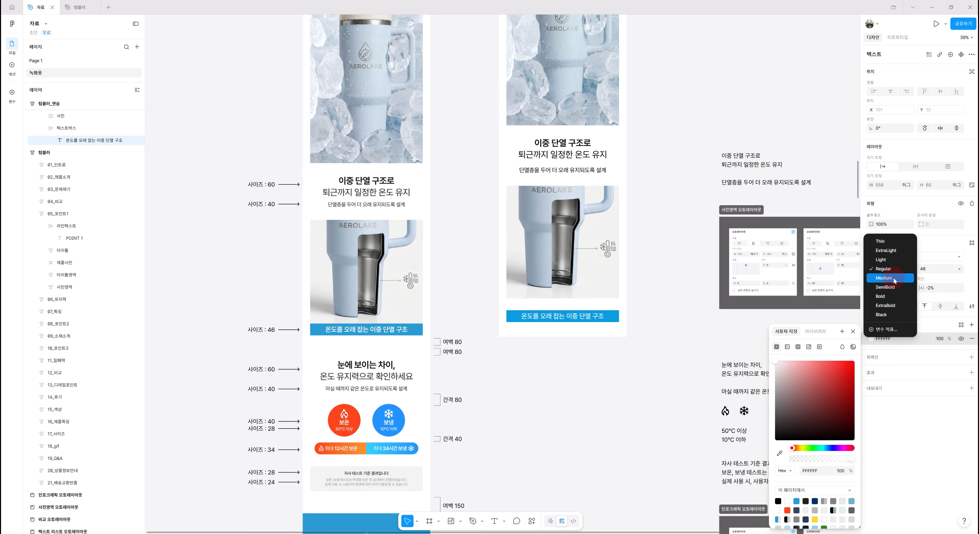
left_click(892, 289)
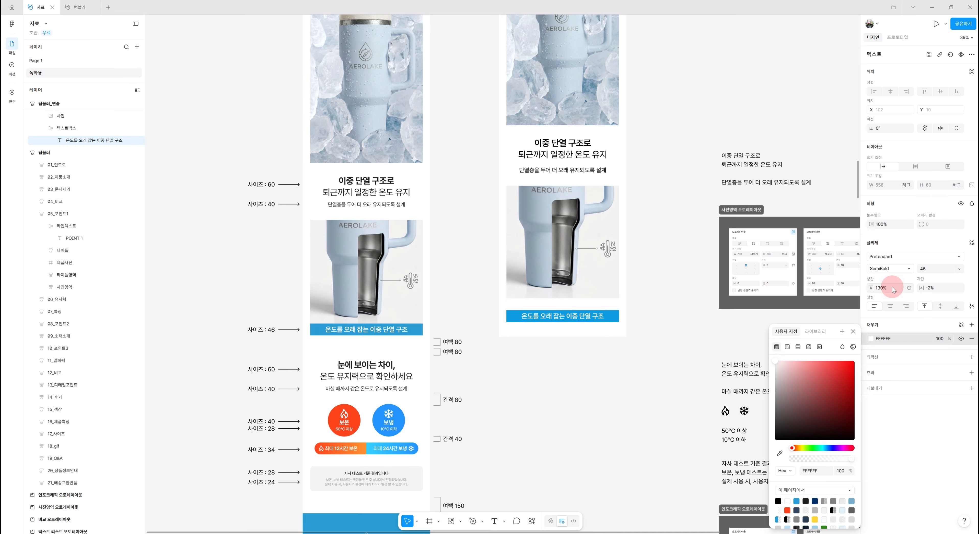
left_click(598, 371)
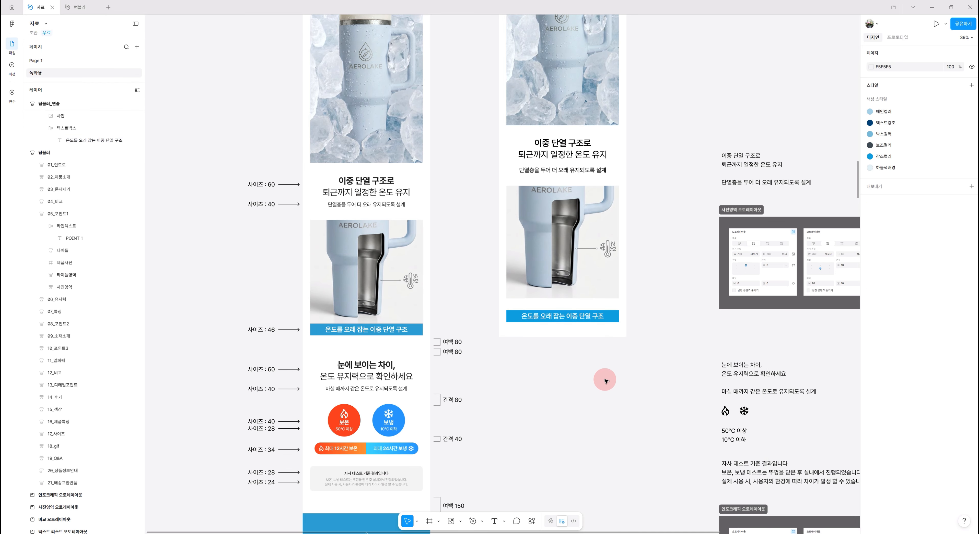
Wrap the cutaway photo and 텍스트박스 together in an auto layout frame named 사진영역
scroll(606, 385, "up", 1)
left_click(566, 267)
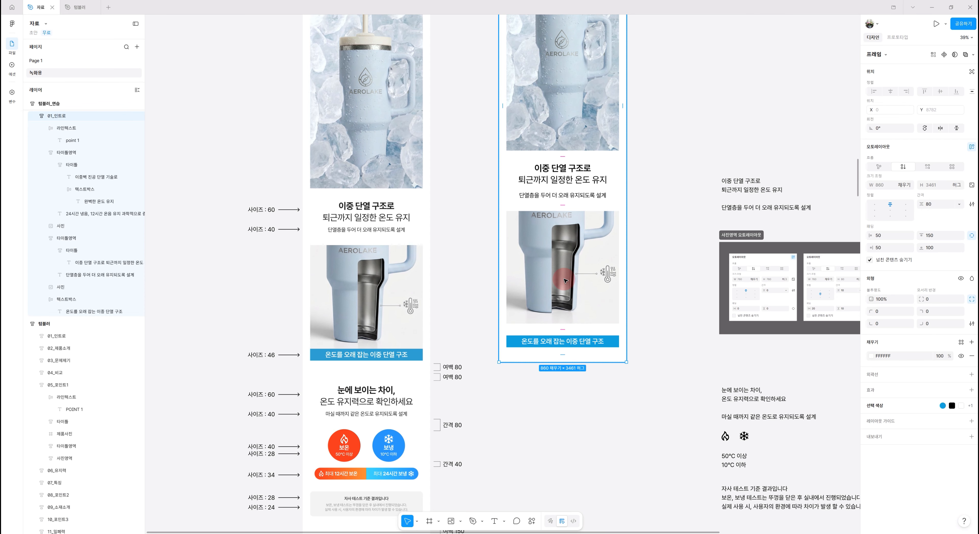
left_click(565, 283)
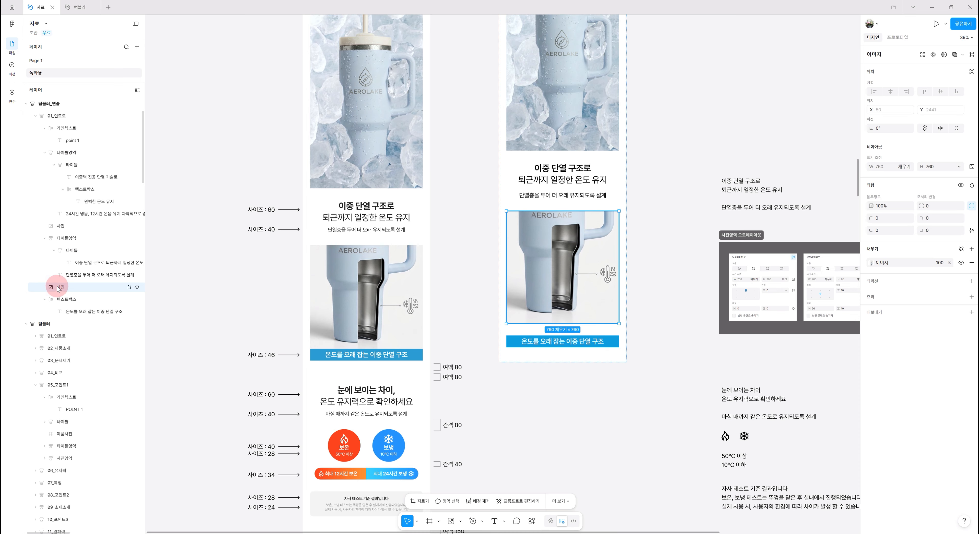
left_click(70, 300, "shift")
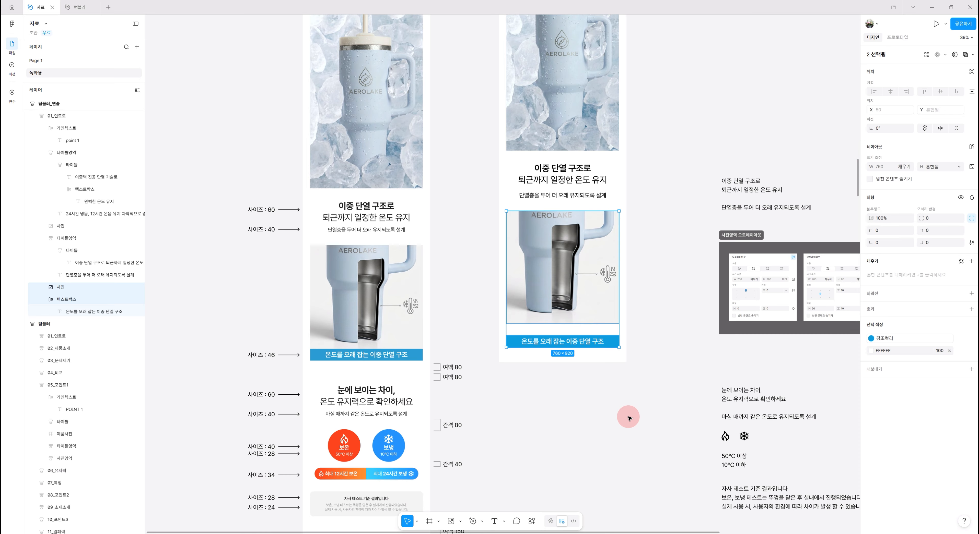
key("shift+a")
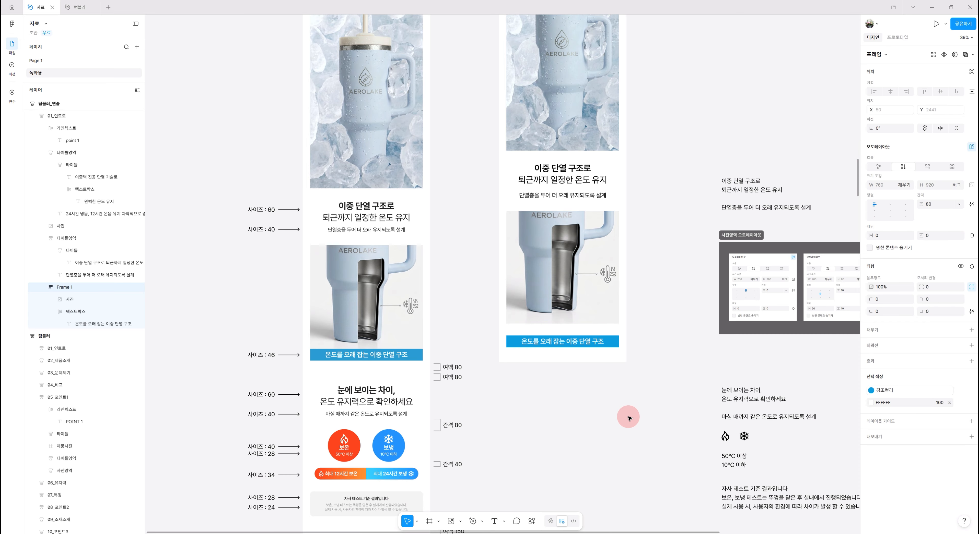
double_click(64, 288)
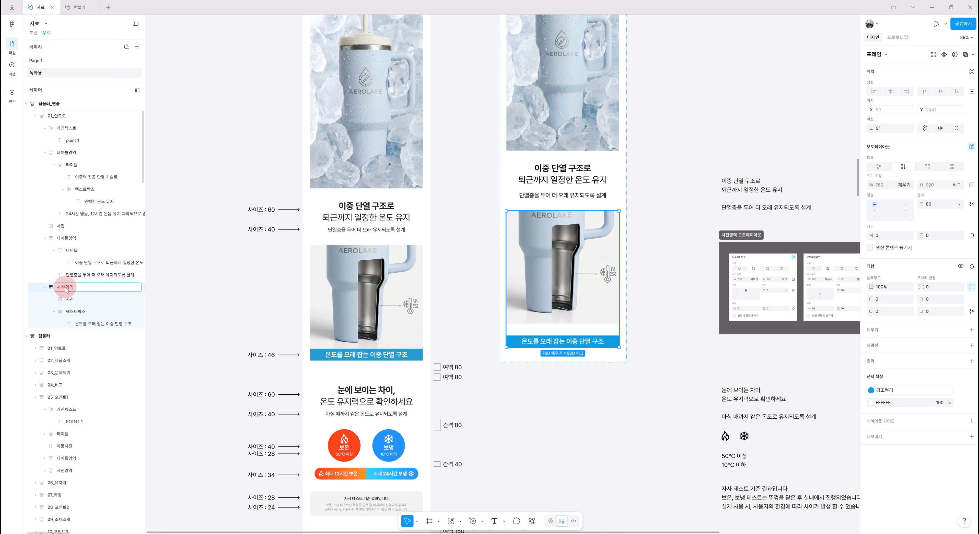
key("Return")
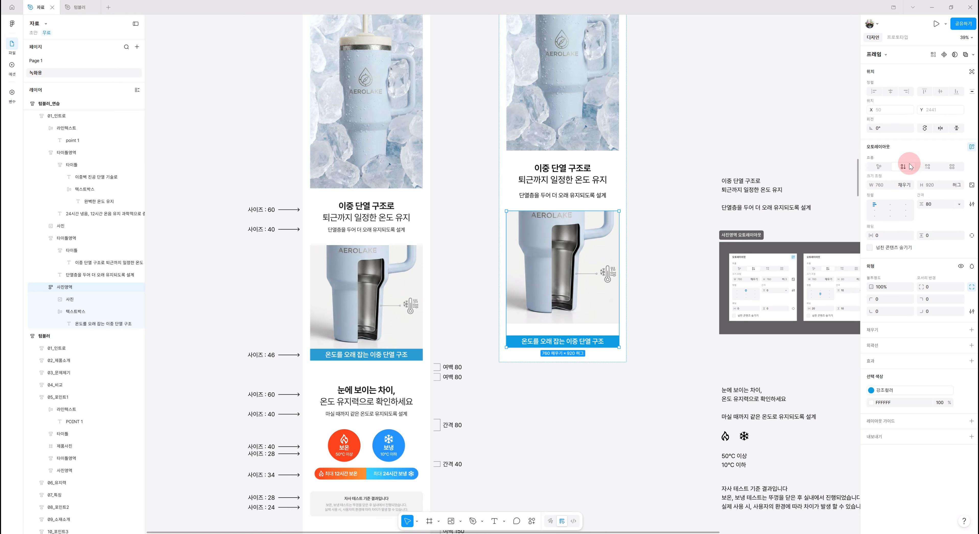
Set the spacing between items in 사진영역 to 0
left_click(943, 207)
type("0")
key("Return")
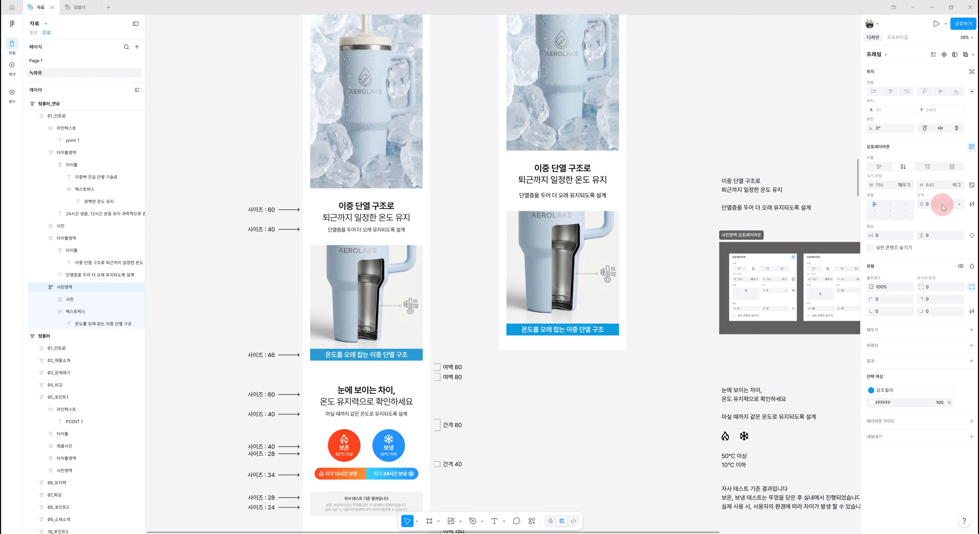
scroll(633, 429, "down", 1)
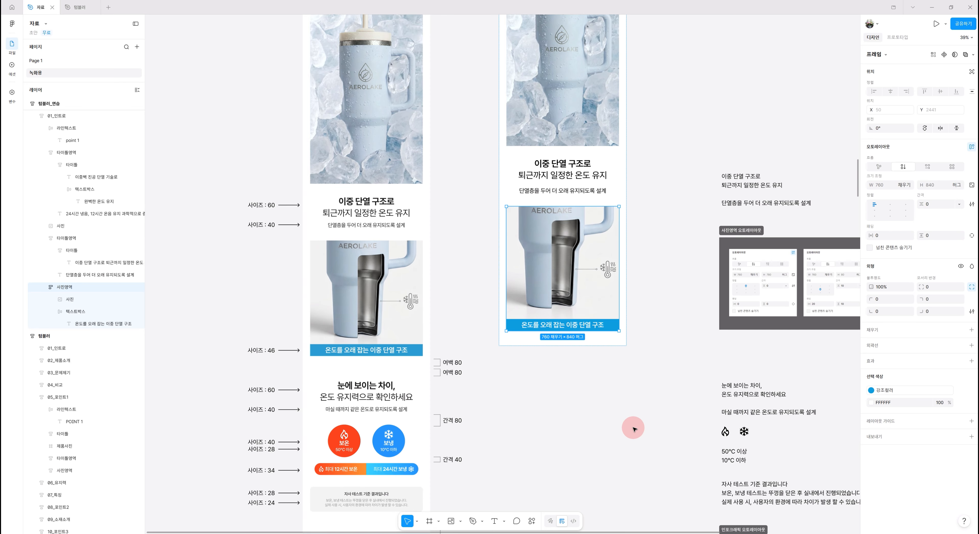
scroll(633, 428, "down", 3)
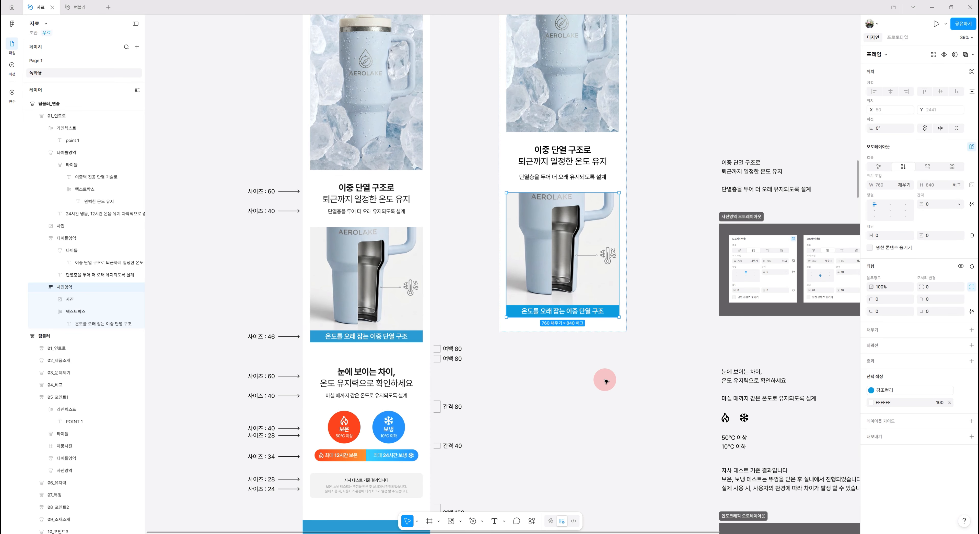
scroll(616, 388, "down", 4)
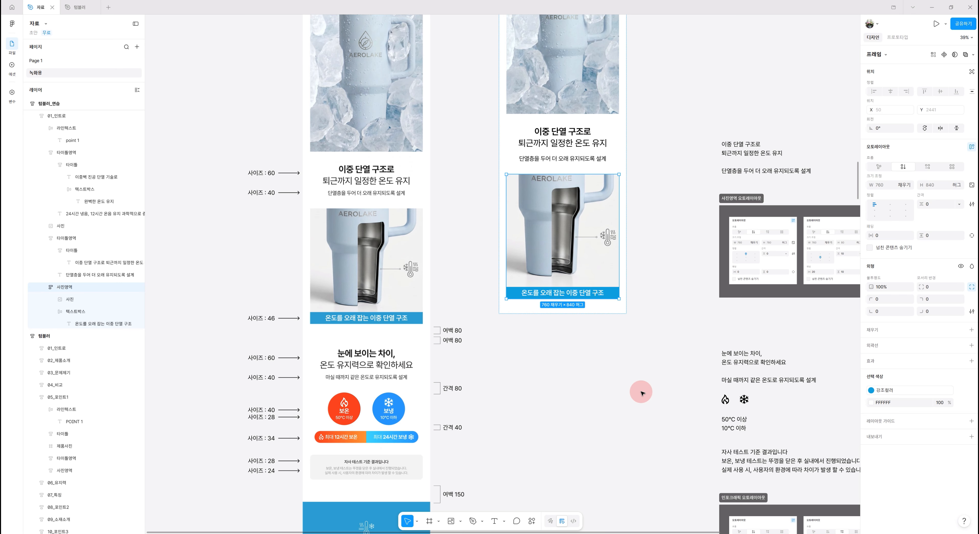
left_click(642, 393)
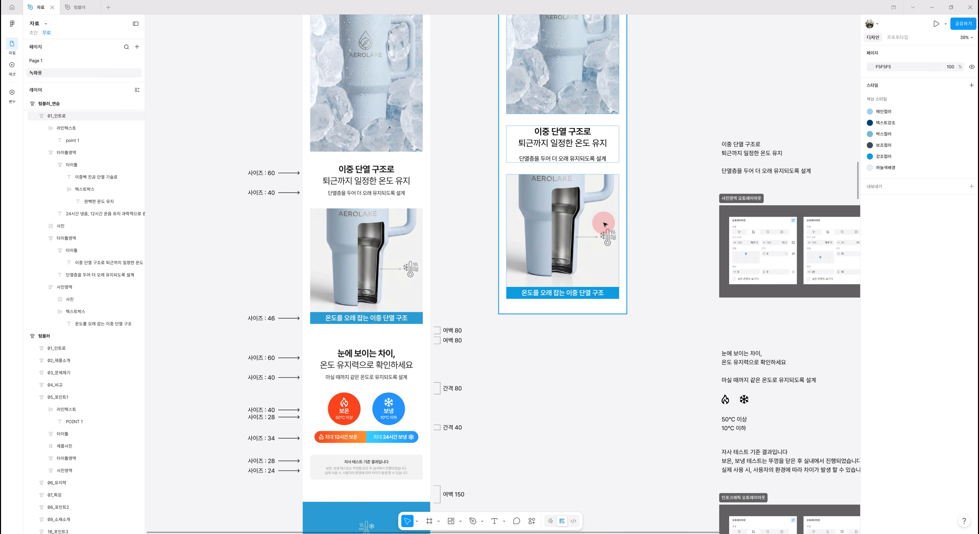
Inspect the auto layout padding and spacing of the 05_포인트1 and 06_유지력 frames in the original detail page
scroll(415, 315, "down", 8)
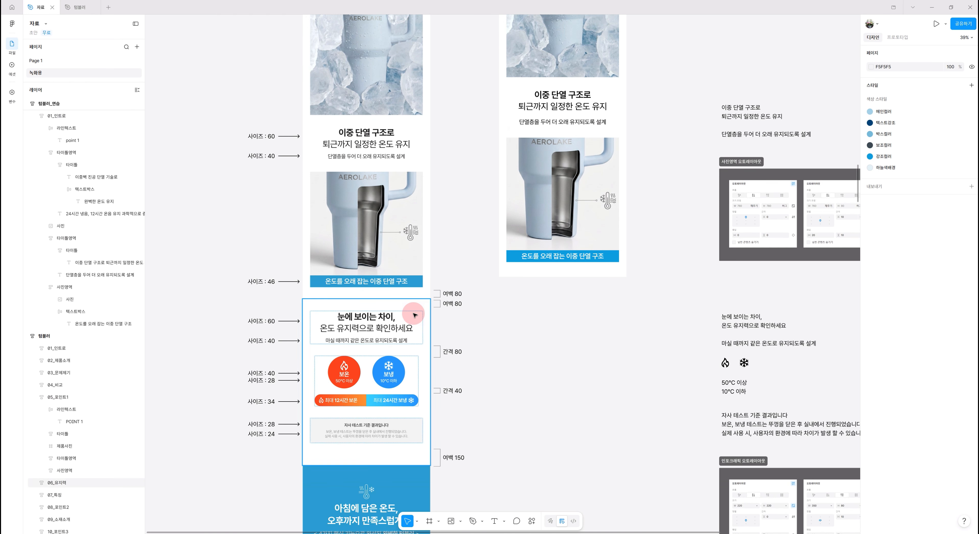
scroll(415, 315, "down", 13)
left_click(96, 397)
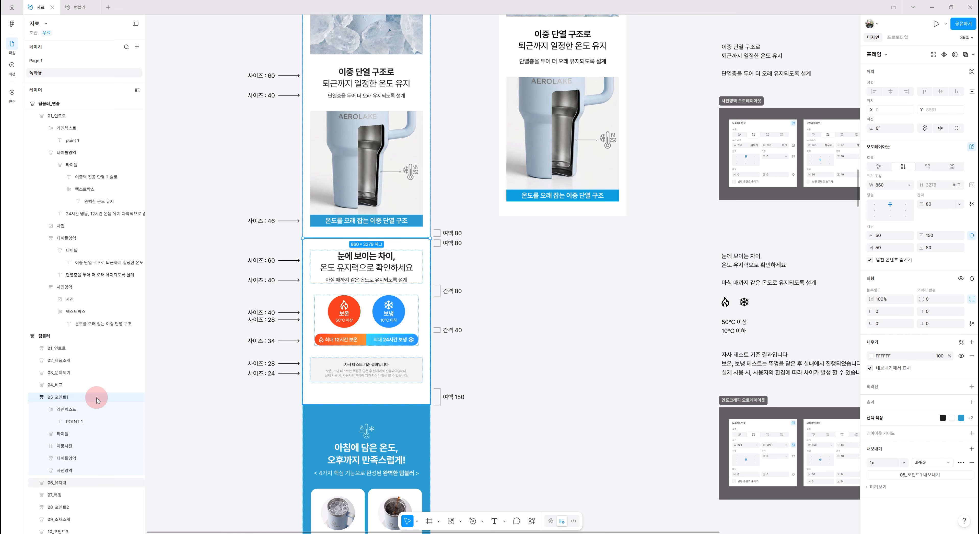
left_click(35, 399)
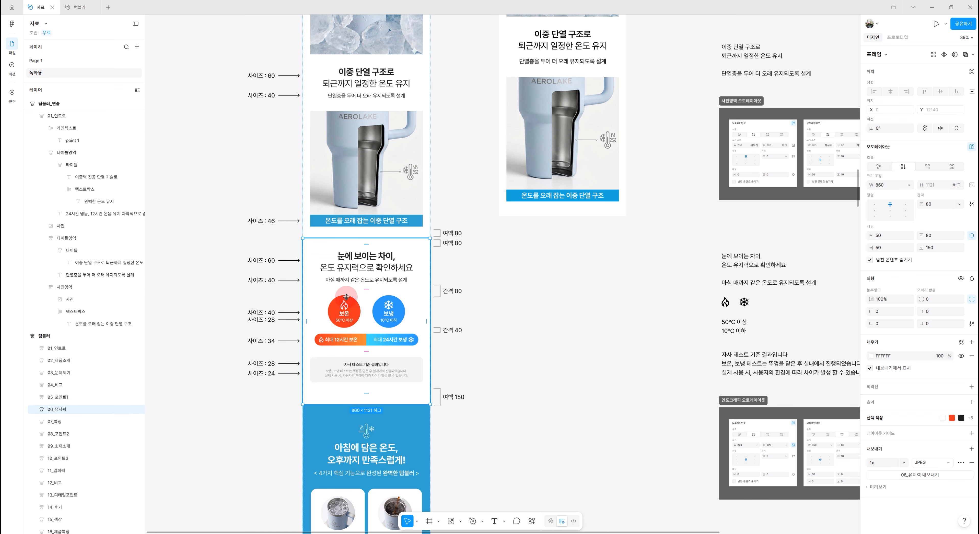
left_click(61, 408)
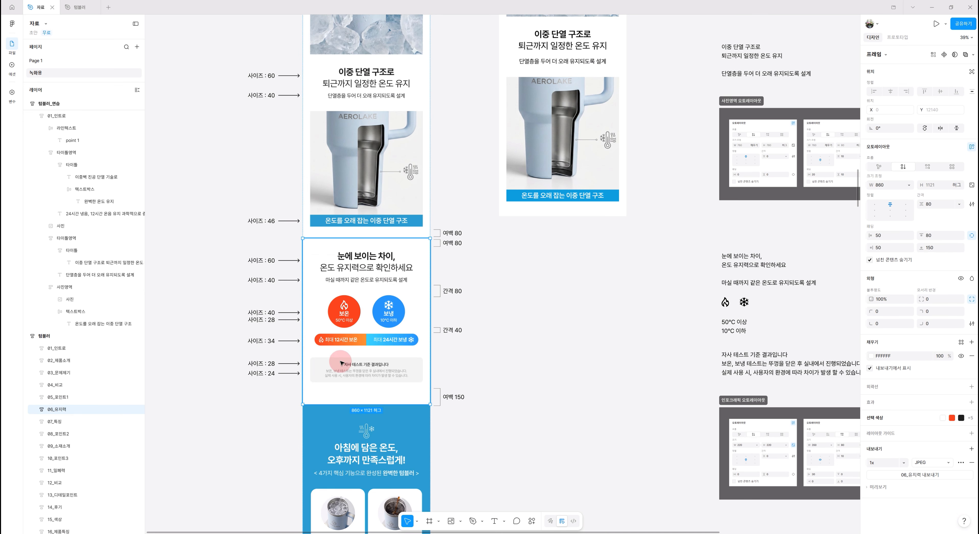
Scroll through the original page and inspect the auto layout settings of the 08_포인트2 and 09_소재소개 frames
scroll(344, 357, "down", 7)
scroll(378, 344, "down", 3)
left_click(378, 344)
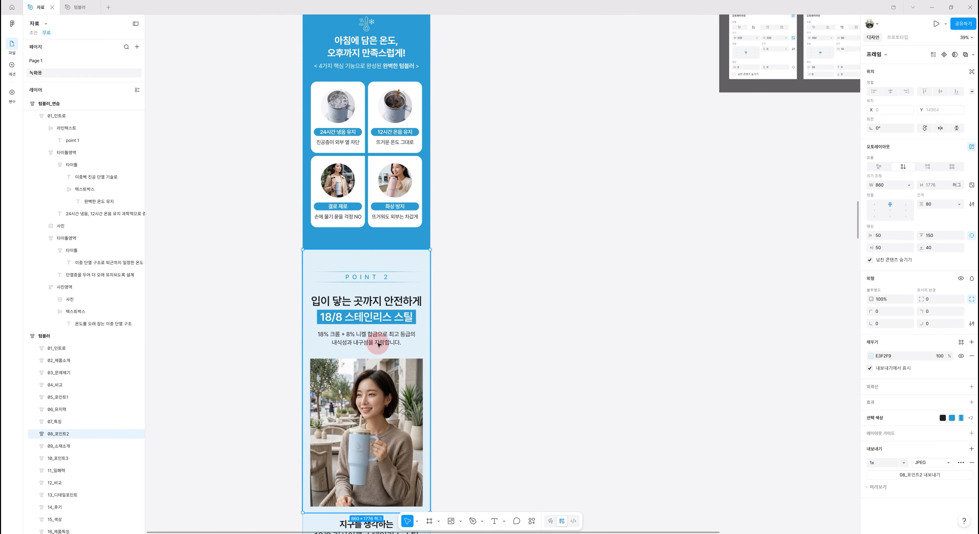
scroll(378, 344, "down", 5)
scroll(378, 344, "down", 2)
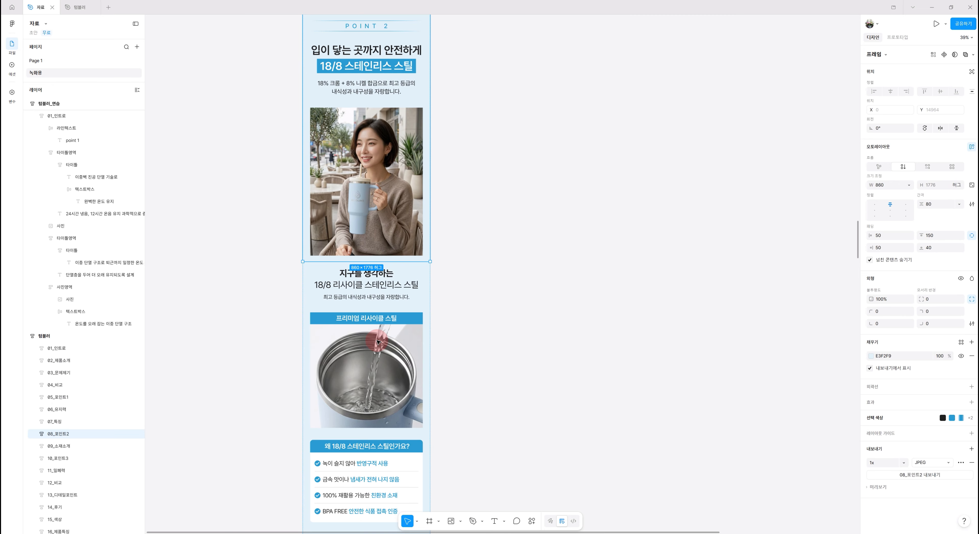
left_click(366, 366)
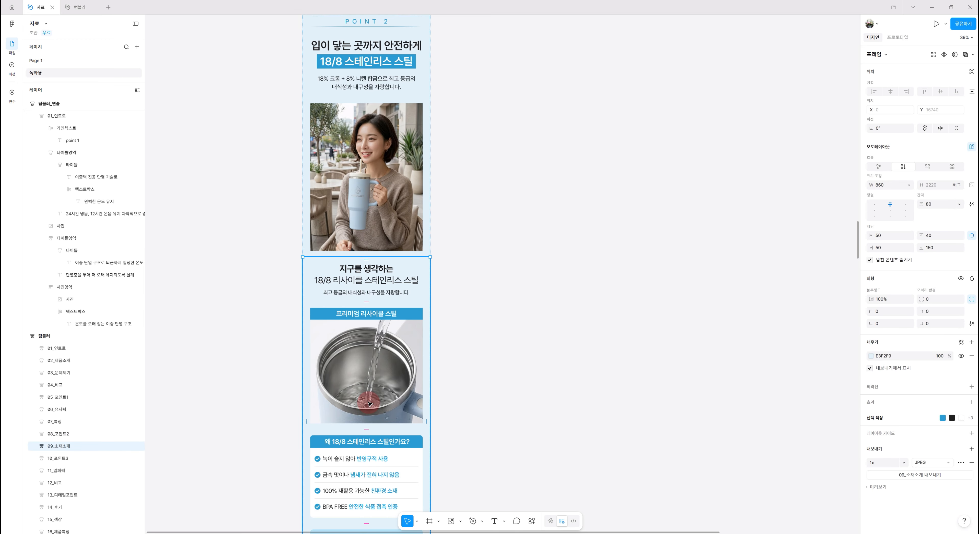
scroll(368, 403, "up", 4)
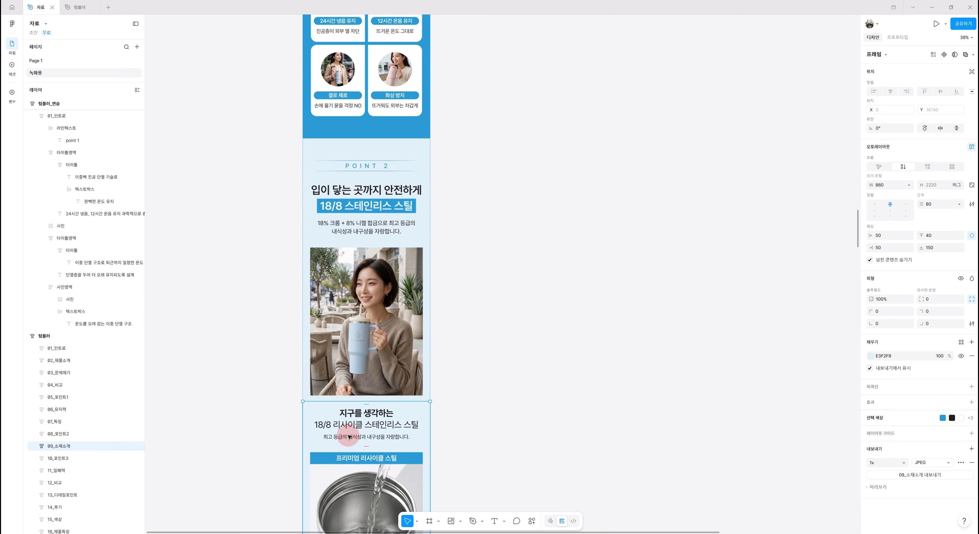
scroll(349, 437, "up", 2)
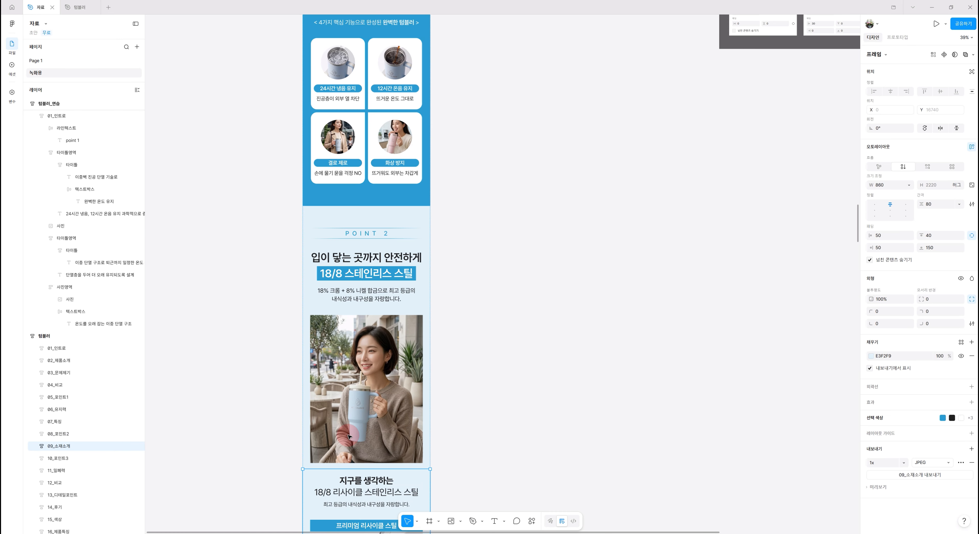
scroll(349, 437, "up", 3)
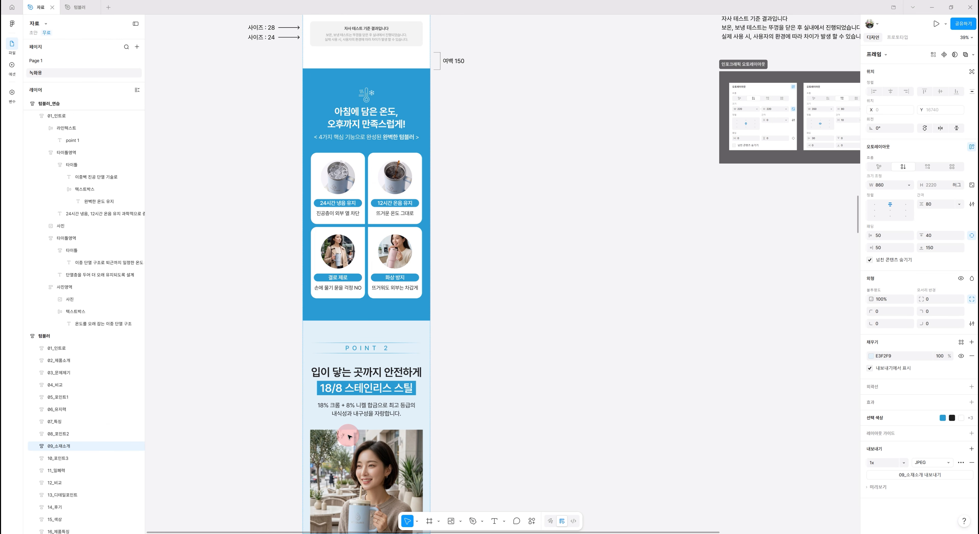
scroll(348, 437, "up", 1)
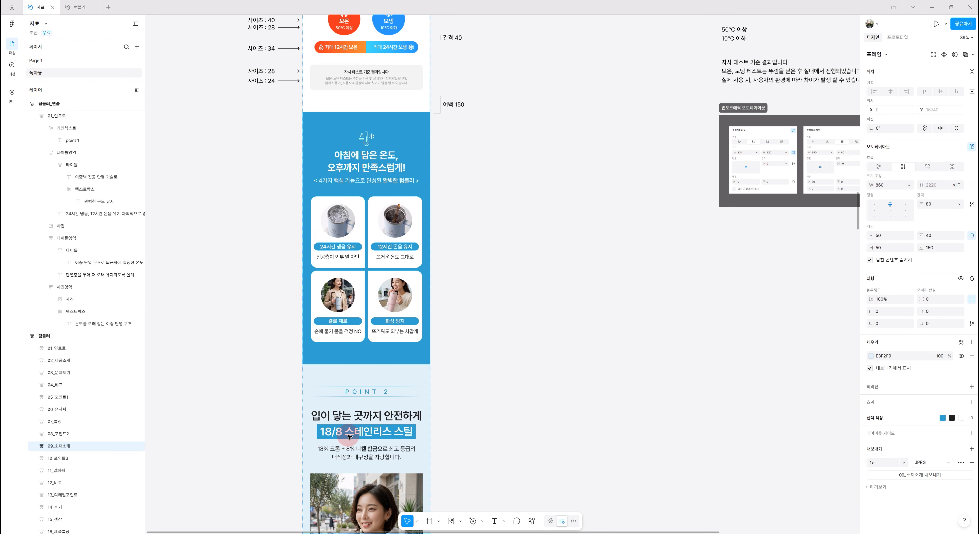
scroll(349, 437, "up", 5)
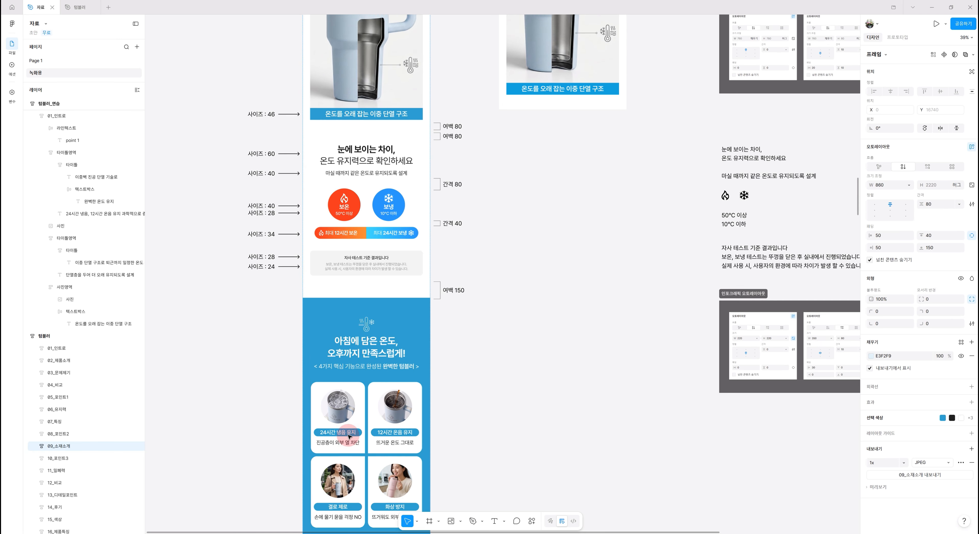
scroll(349, 437, "up", 1)
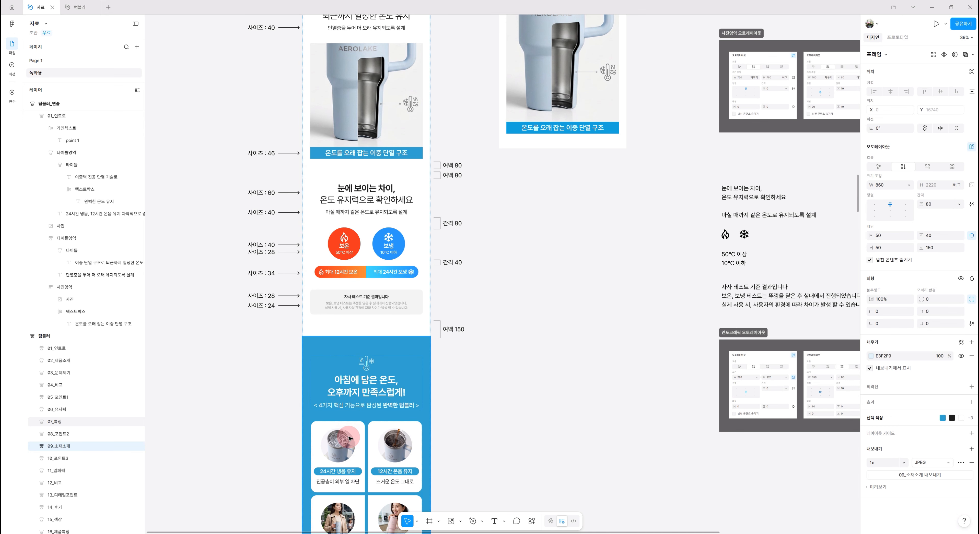
scroll(349, 439, "up", 2)
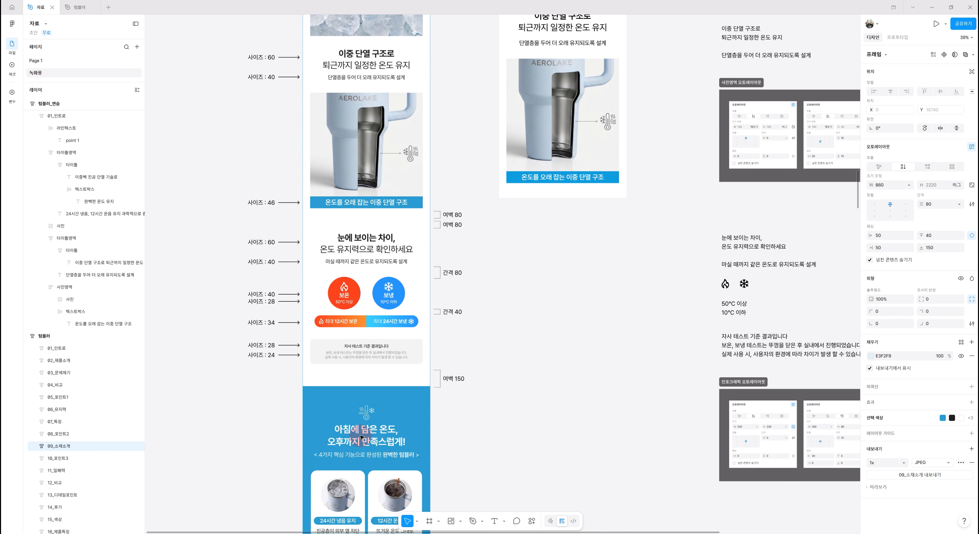
scroll(361, 437, "up", 1)
scroll(416, 431, "up", 2)
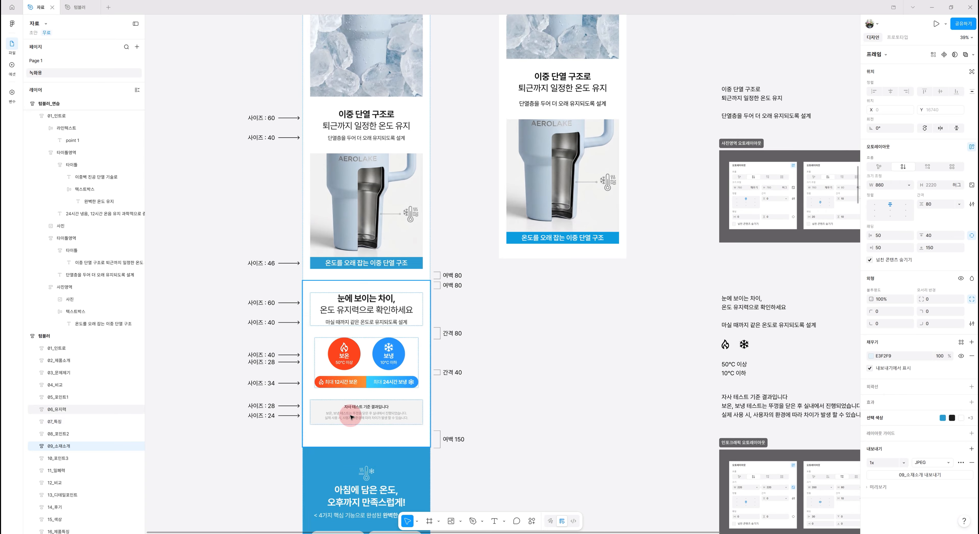
left_click(45, 446)
left_click(57, 434)
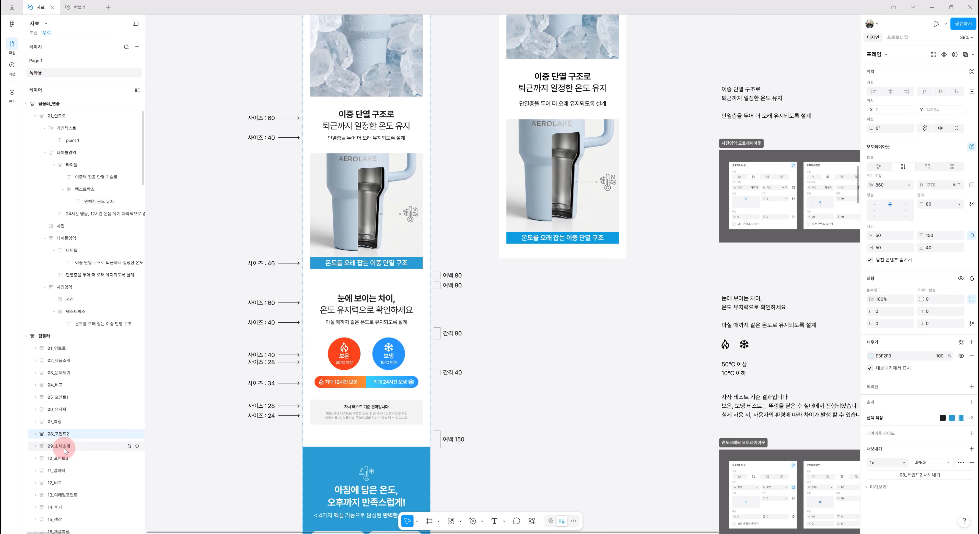
Compare the auto layout padding and fill of the 07_특징 and 06_유지력 section frames in the original page
left_click(340, 470)
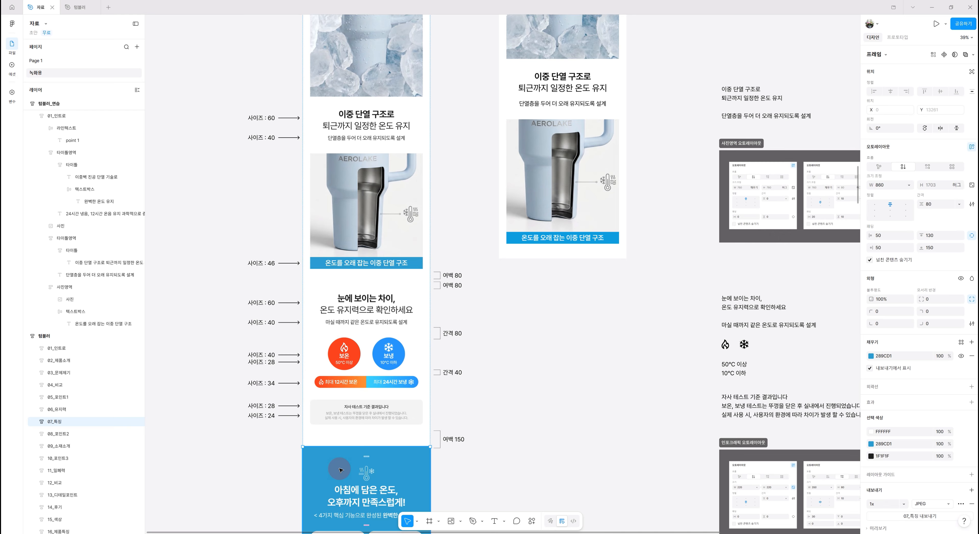
key("Up")
key("Up")
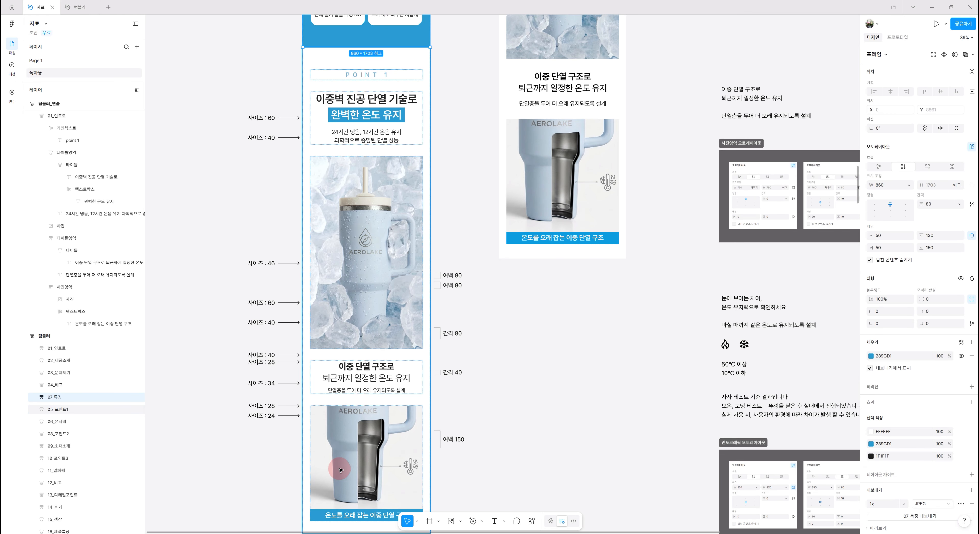
key("Down")
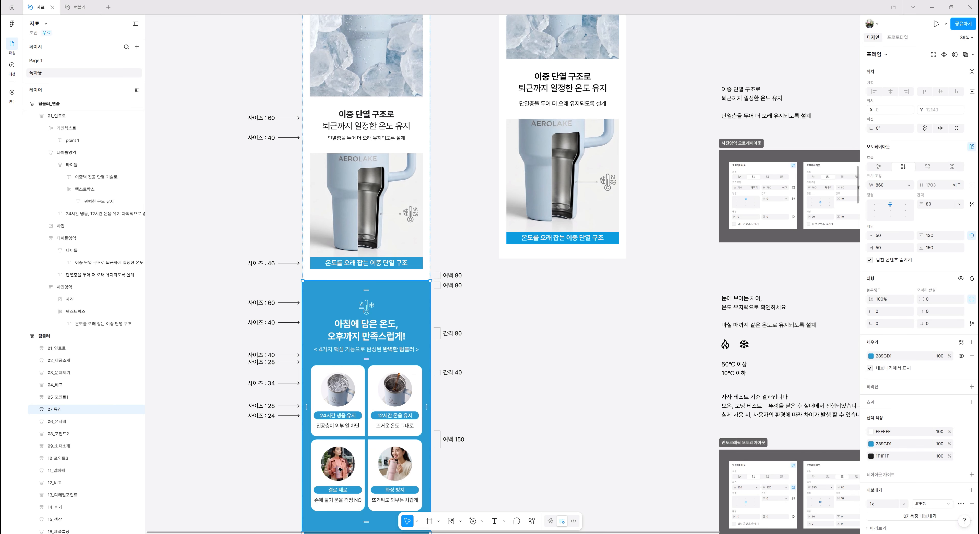
scroll(340, 470, "down", 6)
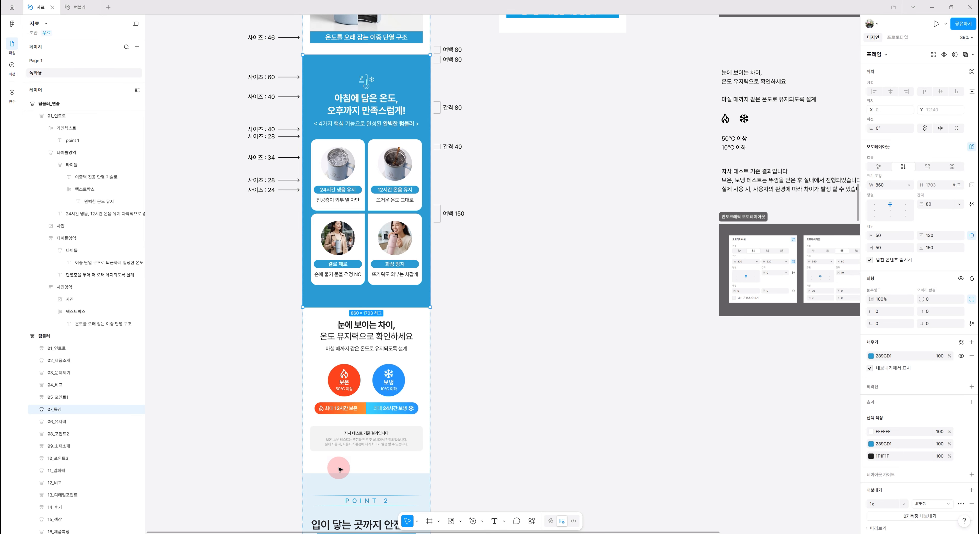
key("Down")
scroll(364, 426, "down", 1)
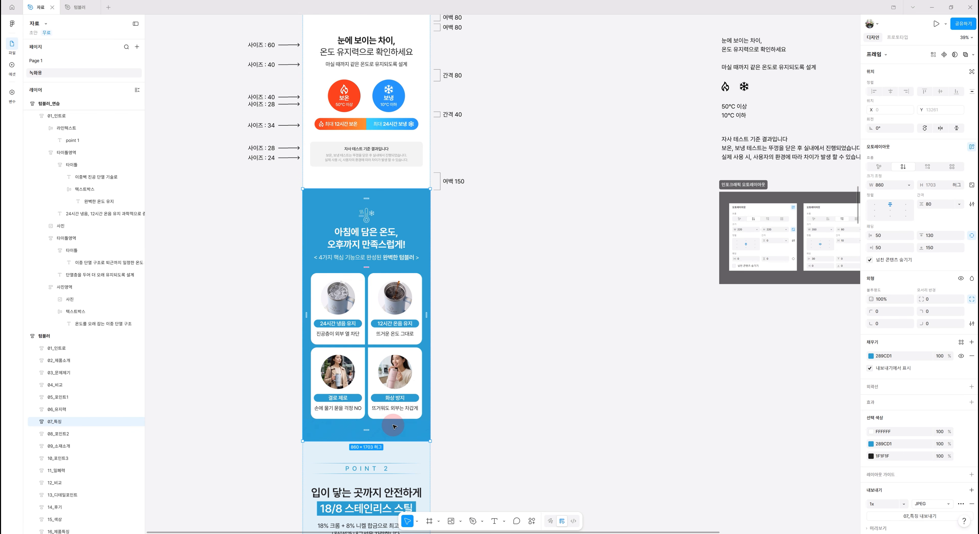
scroll(394, 445, "up", 3)
scroll(395, 446, "up", 8)
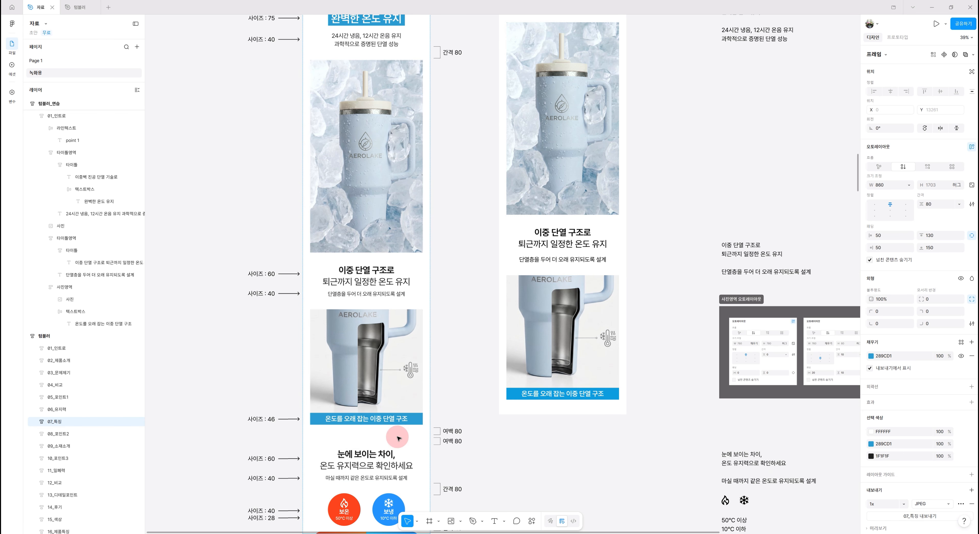
scroll(397, 418, "down", 7)
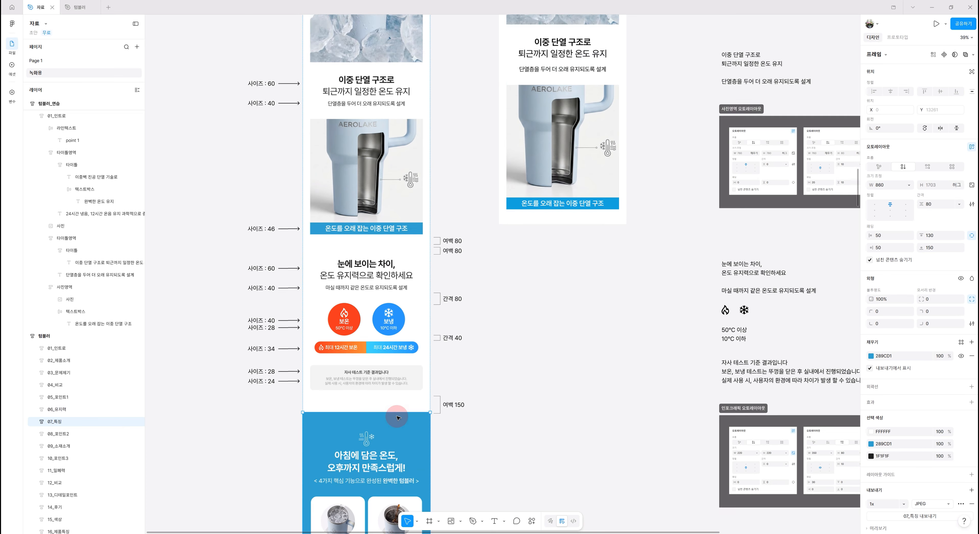
scroll(399, 437, "up", 4)
scroll(399, 433, "down", 1)
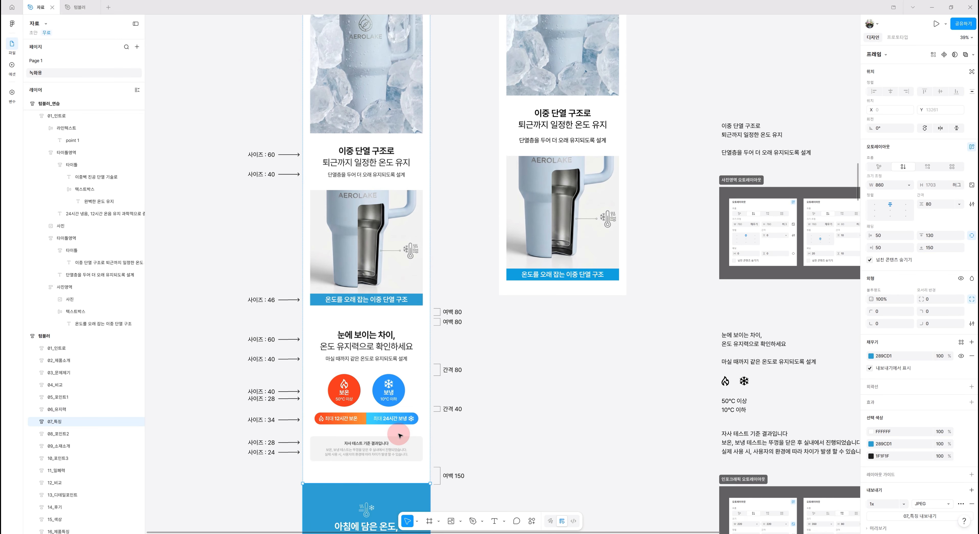
left_click(404, 362)
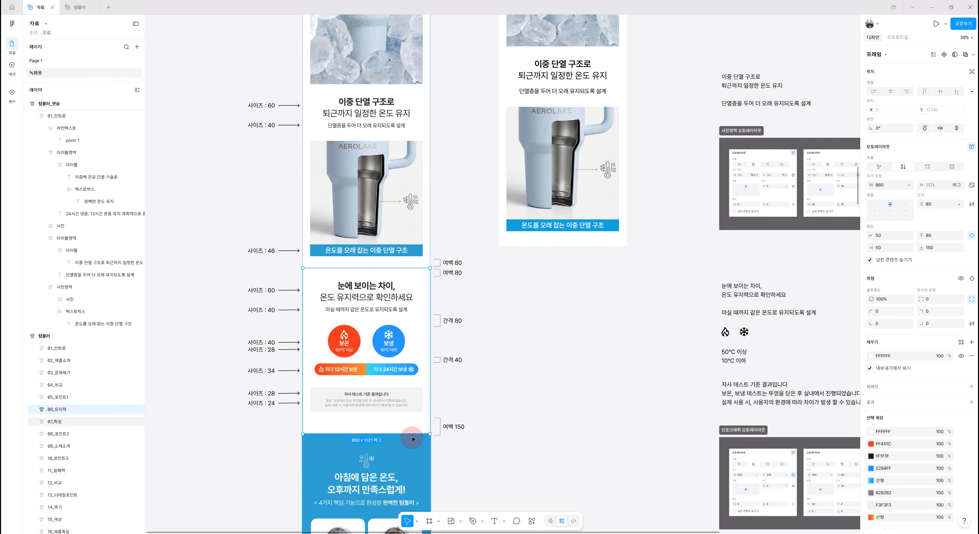
scroll(412, 438, "down", 3)
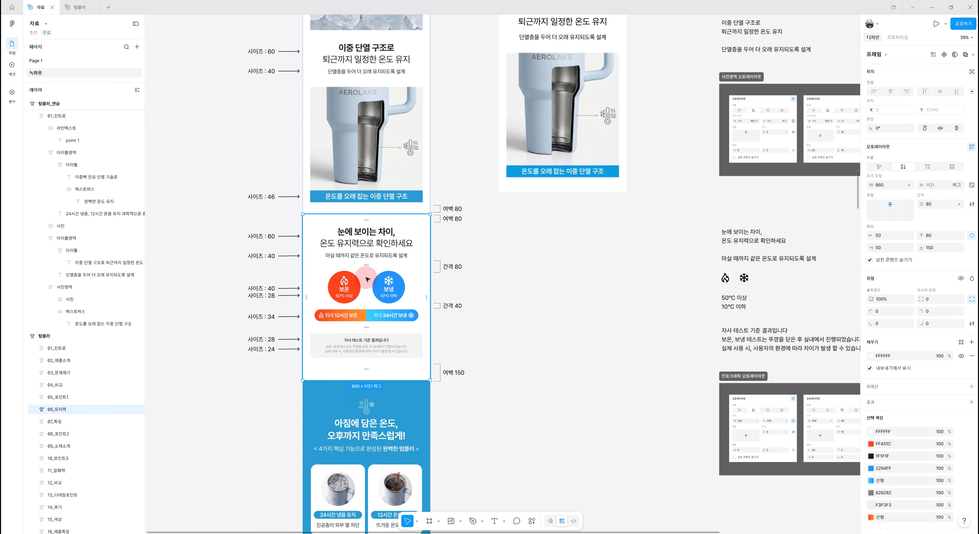
scroll(533, 422, "up", 2)
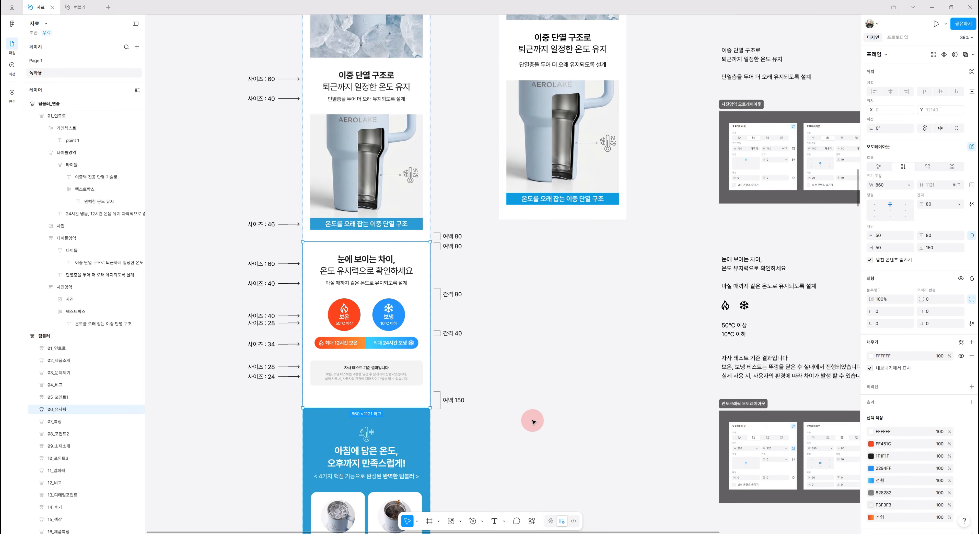
scroll(533, 422, "up", 10)
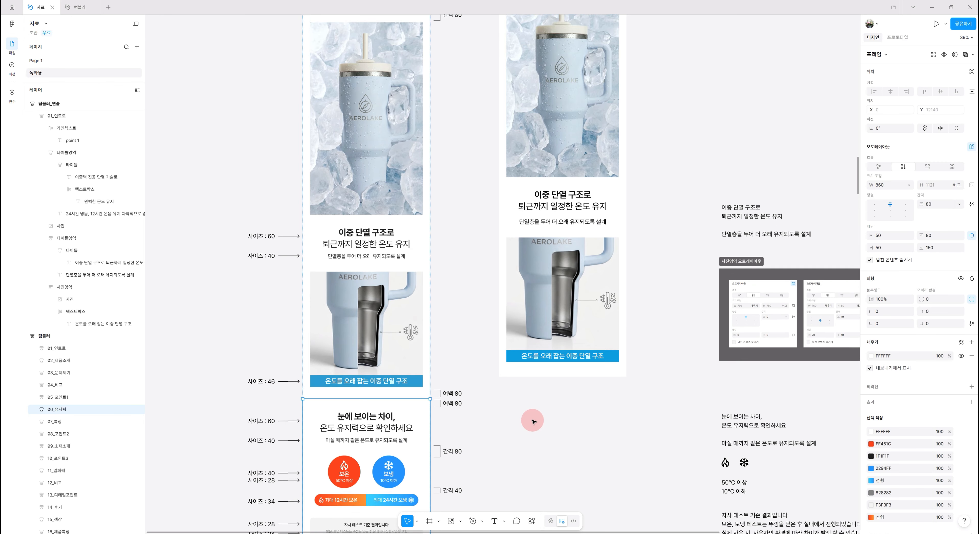
scroll(533, 422, "up", 5)
Select the 타이틀영역 frame holding the 이중 단열 구조로 heading in the practice copy
double_click(579, 372)
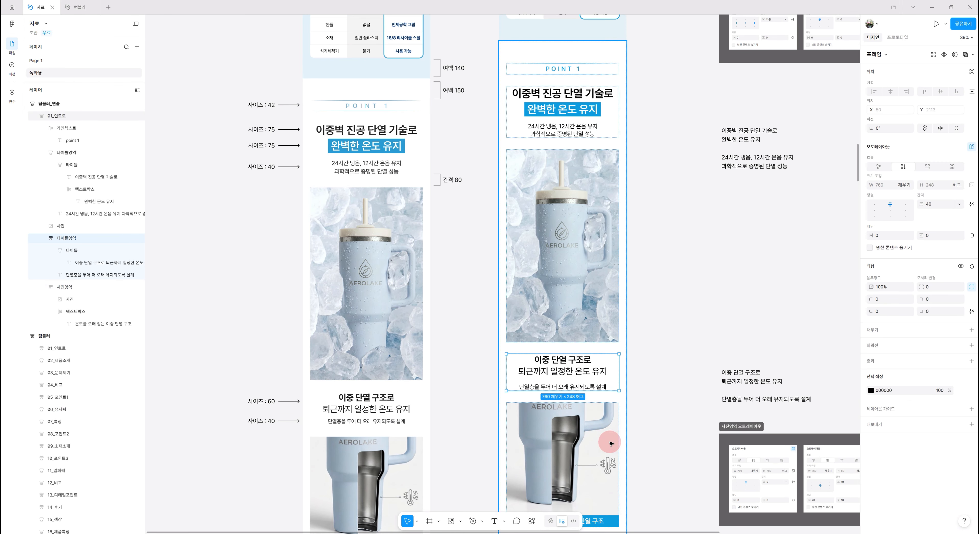
scroll(609, 443, "down", 4)
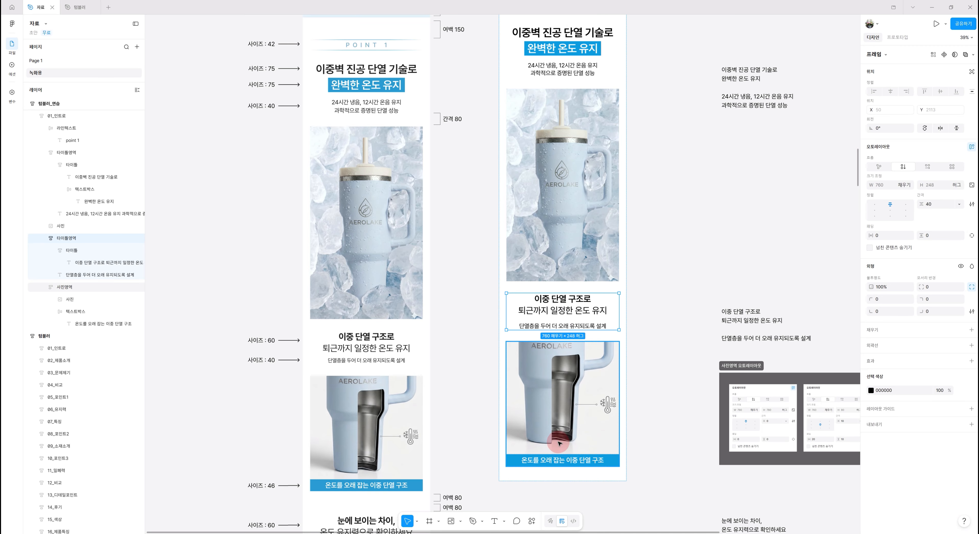
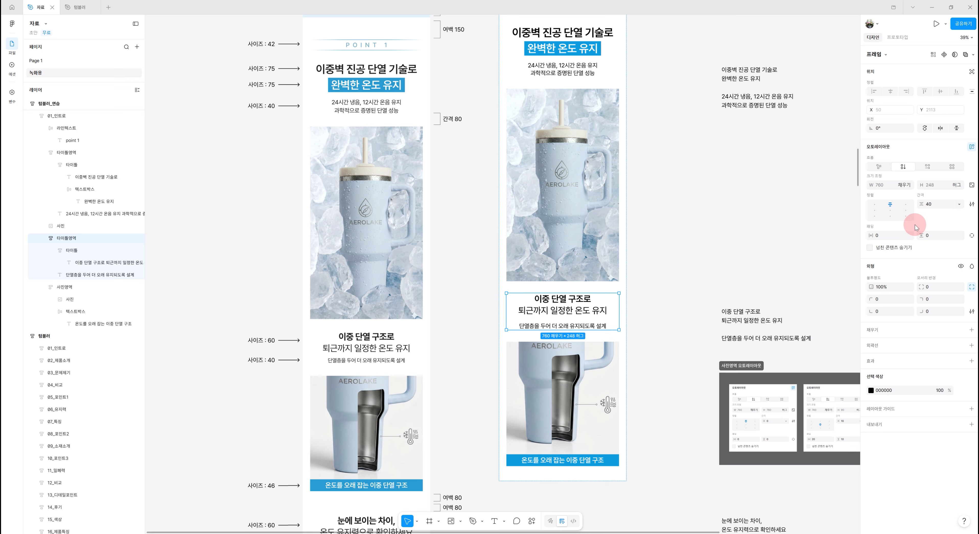
Set the 타이틀영역 frame's item spacing to 30
left_click(942, 206)
type("30")
key("Return")
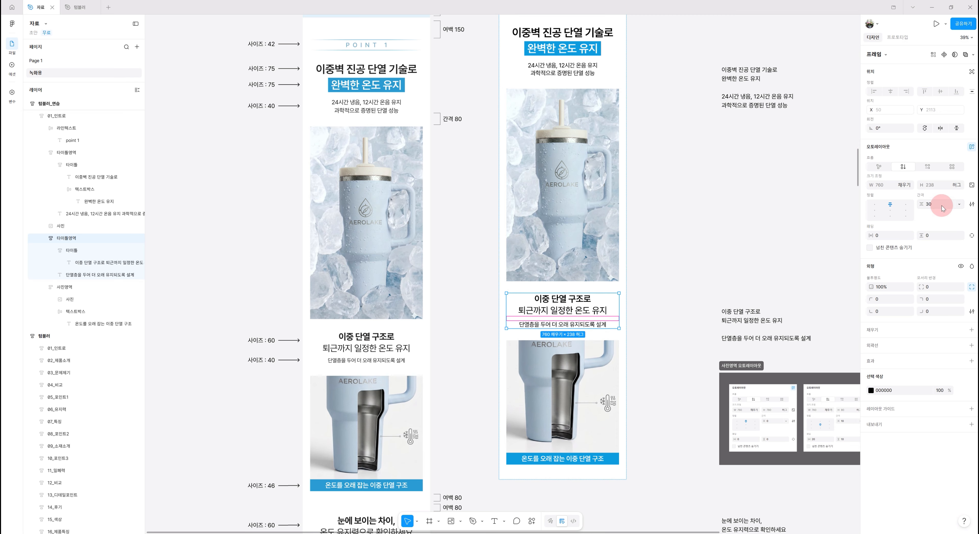
Select the practice section frame, collapse it in the layers list and rename it 05_포인트1
scroll(551, 418, "down", 3)
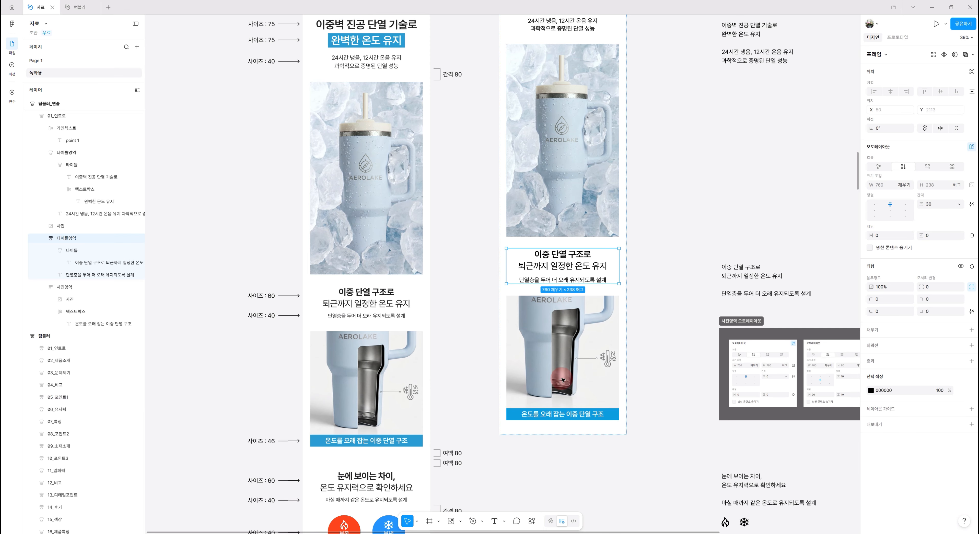
left_click(601, 422)
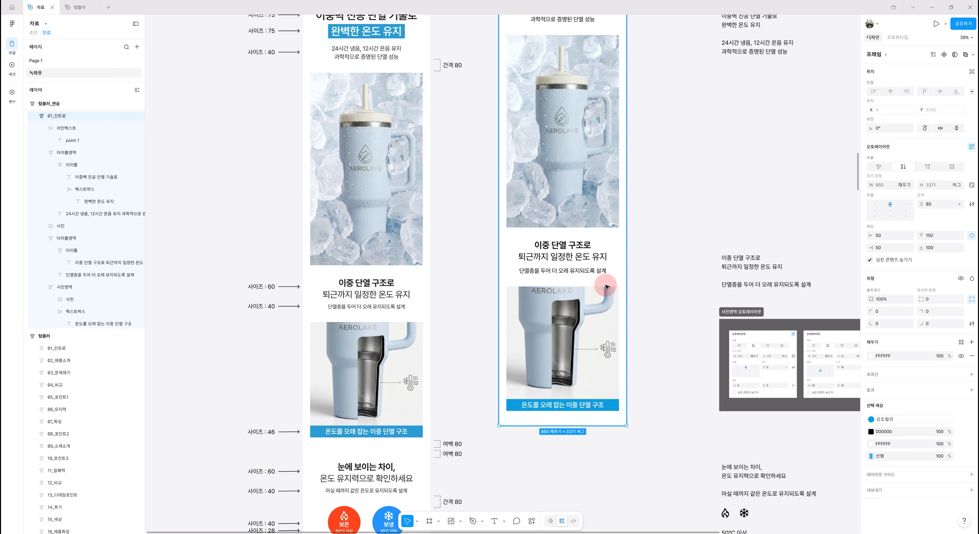
scroll(654, 289, "up", 1)
scroll(667, 291, "up", 8)
scroll(139, 212, "up", 4)
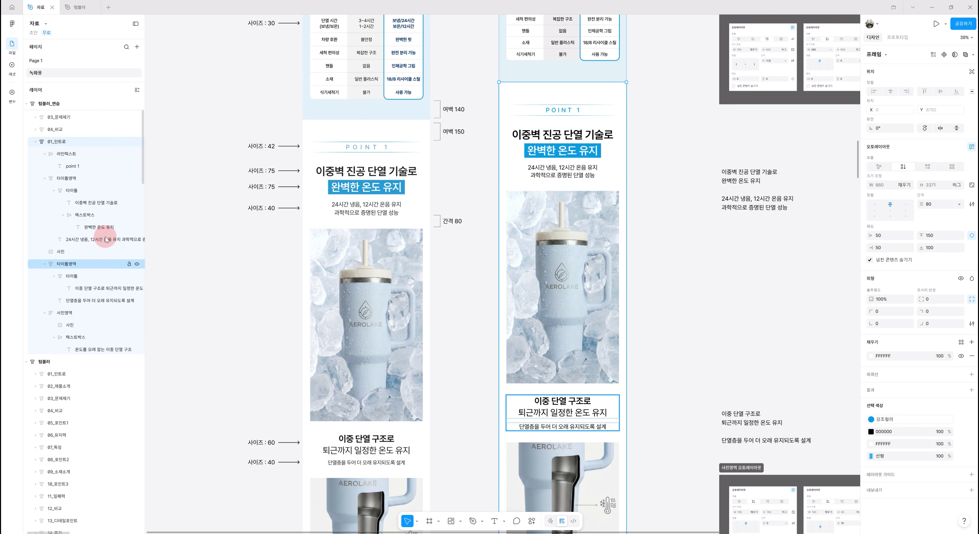
left_click(36, 189)
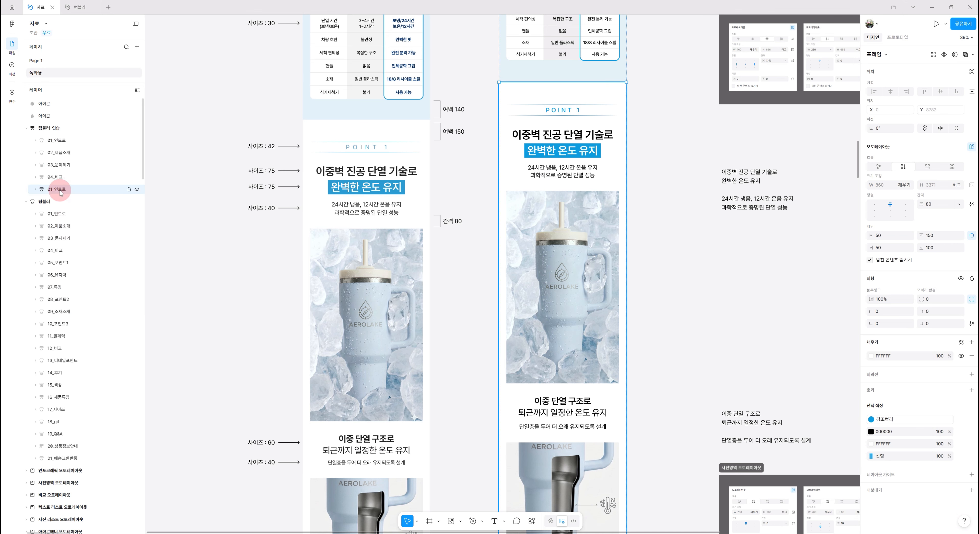
double_click(60, 190)
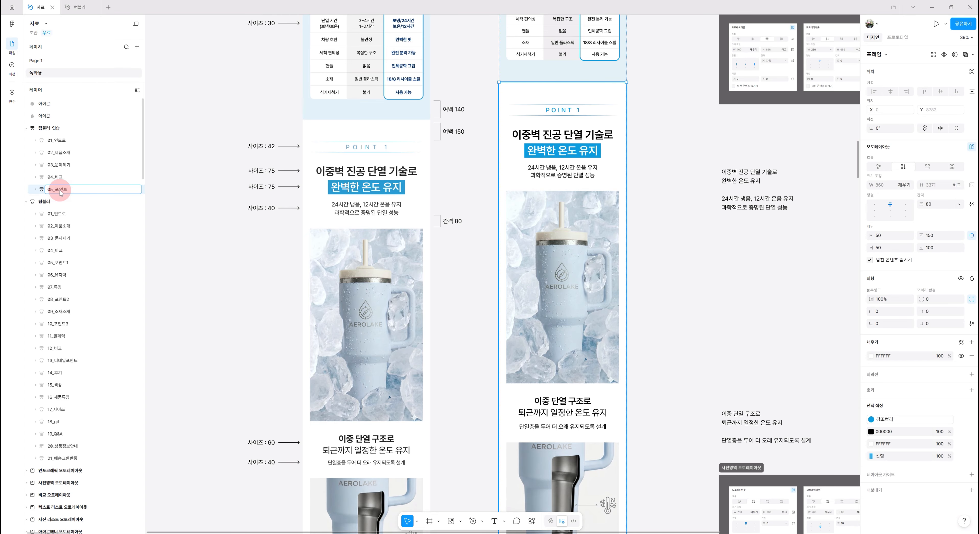
key("Return")
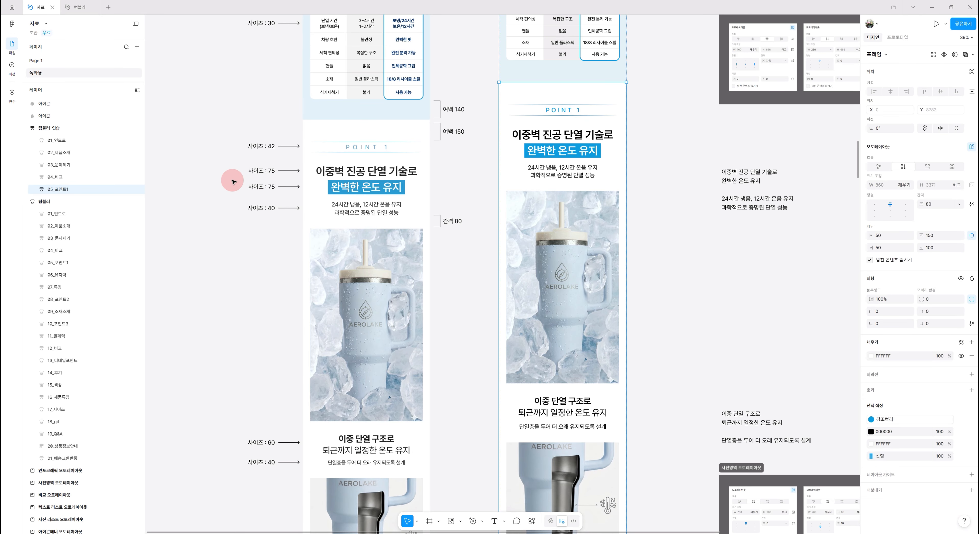
Duplicate the 05_포인트1 section frame below the original
key("ctrl+d")
scroll(664, 436, "down", 8)
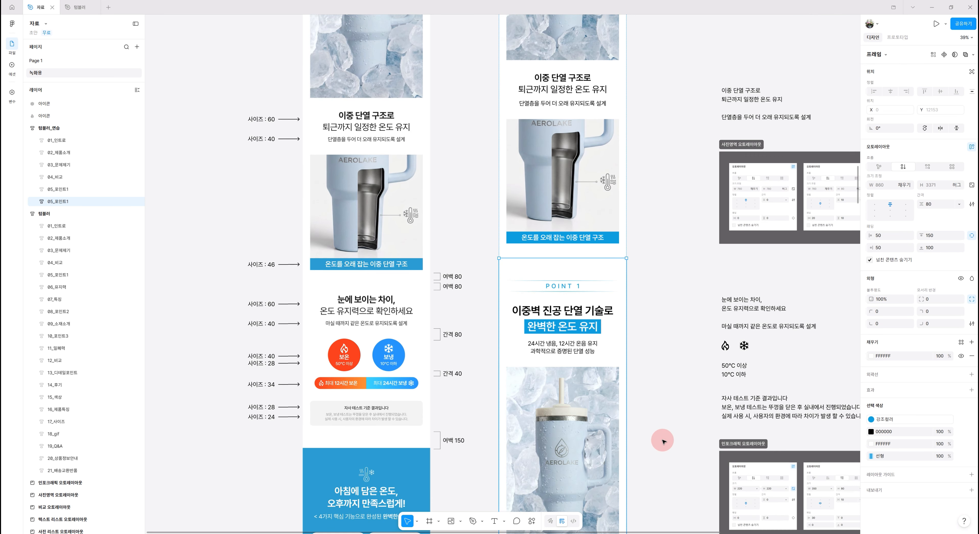
scroll(663, 441, "down", 4)
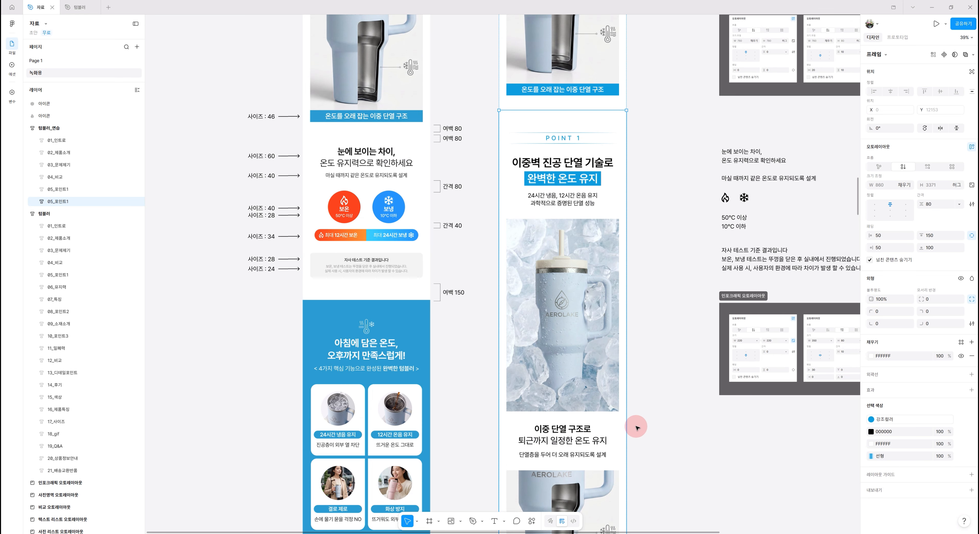
scroll(573, 374, "up", 1)
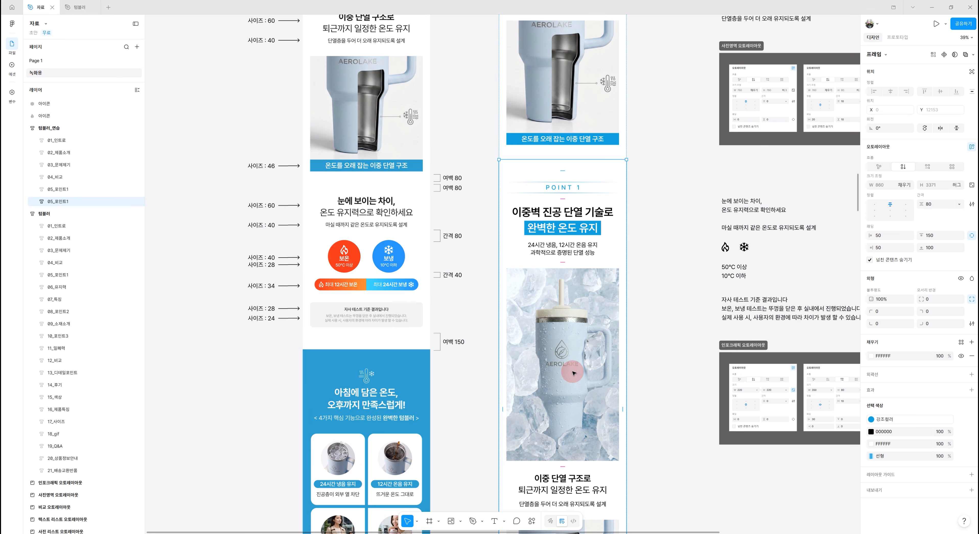
scroll(573, 373, "down", 2)
scroll(573, 374, "up", 2)
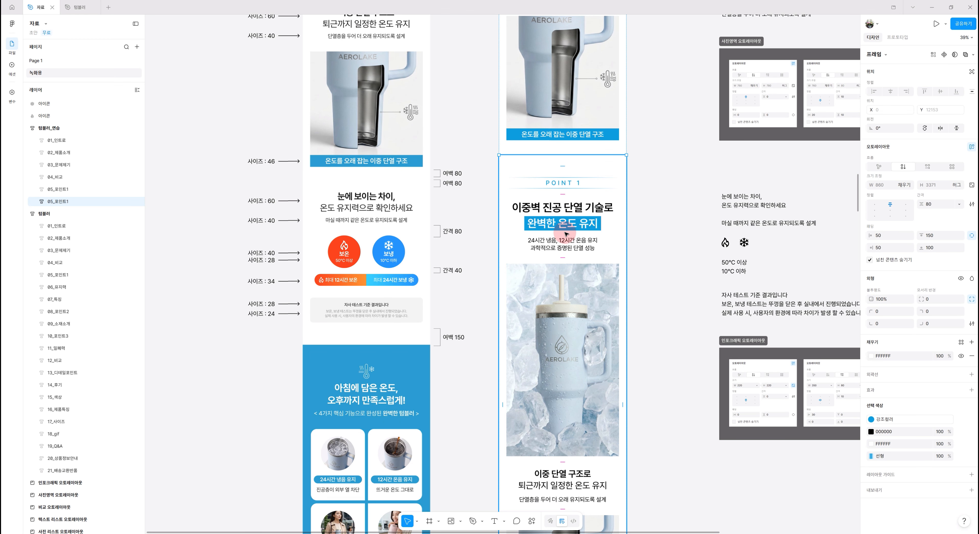
Rename the duplicated section frame as 06_유지력
double_click(59, 202)
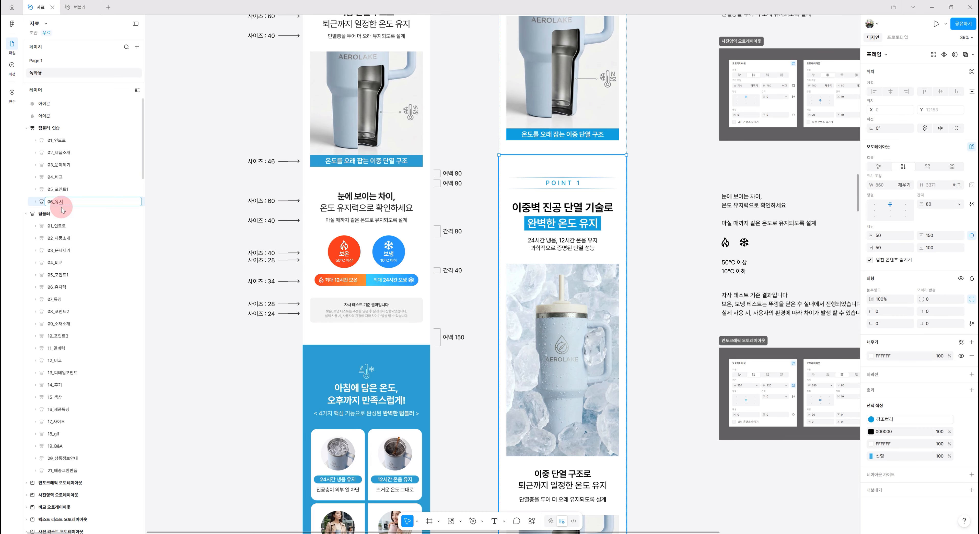
type("06_유지력")
key("Return")
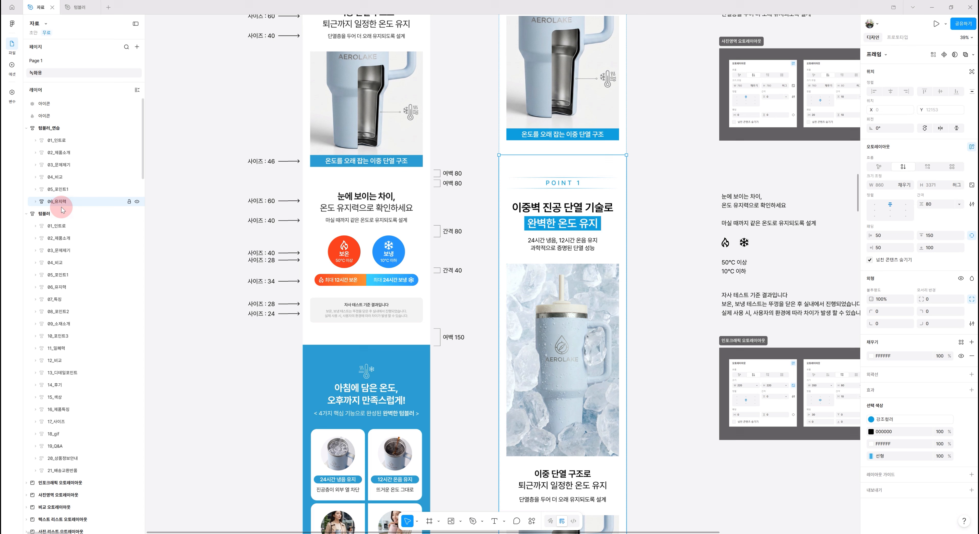
Delete the 라인텍스트, first 타이틀영역 and 사진 layers from the 06_유지력 frame
left_click(35, 201)
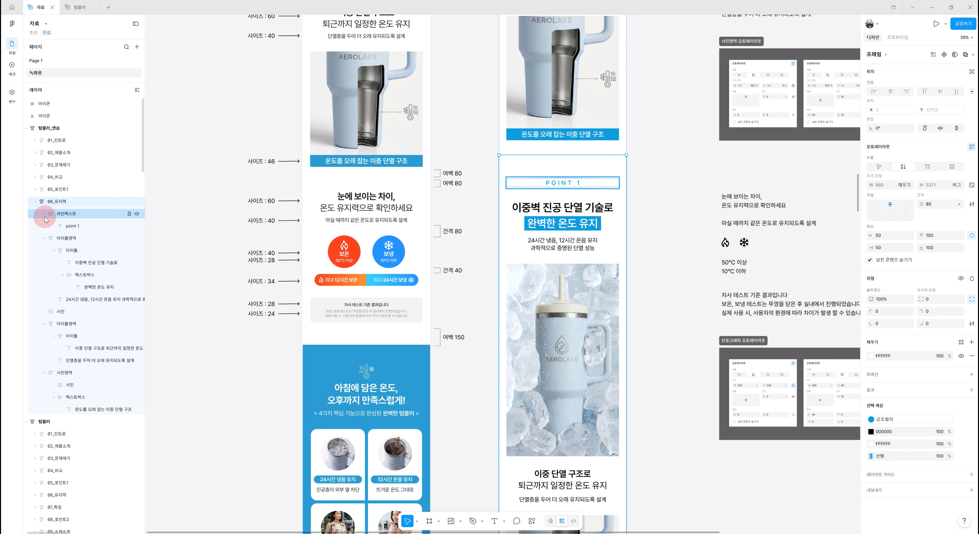
left_click(61, 214)
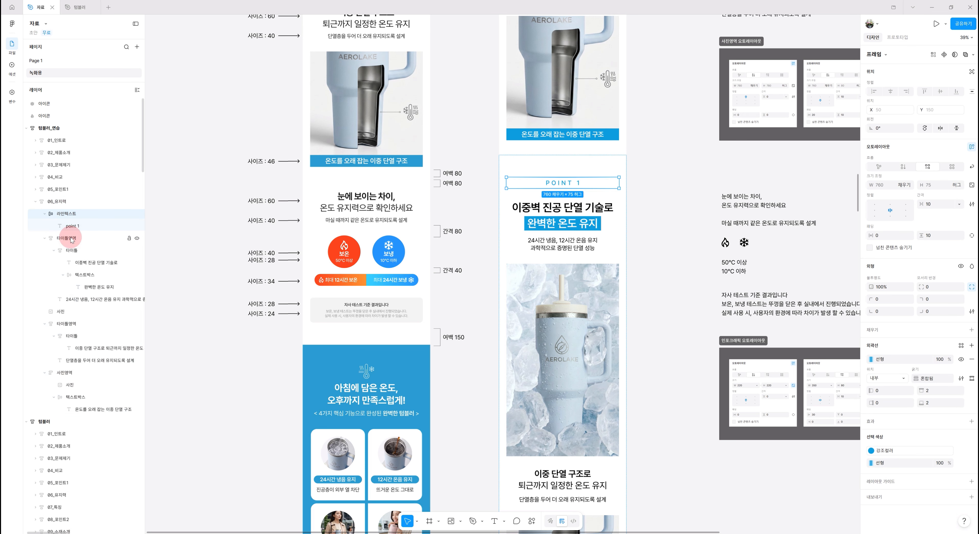
left_click(72, 238, "shift")
left_click(72, 315)
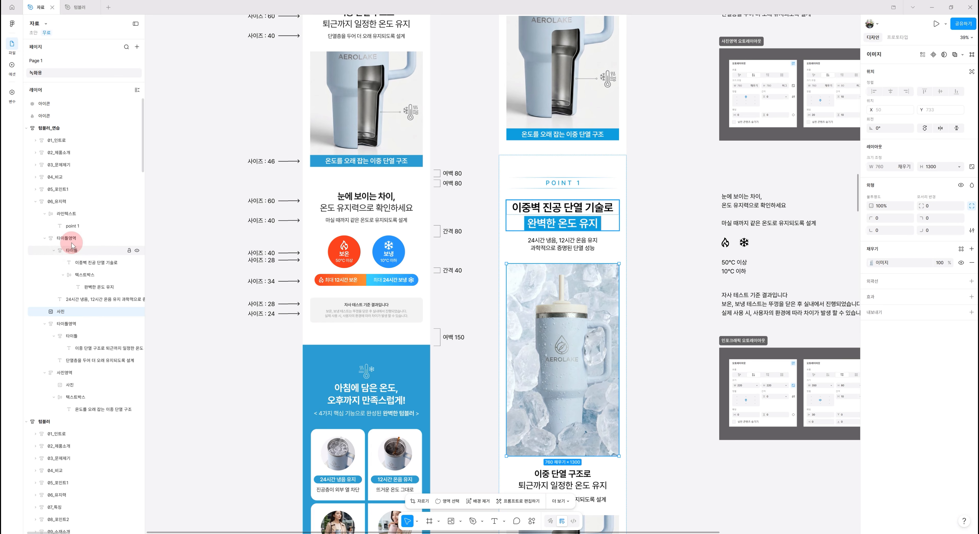
left_click(86, 215, "shift")
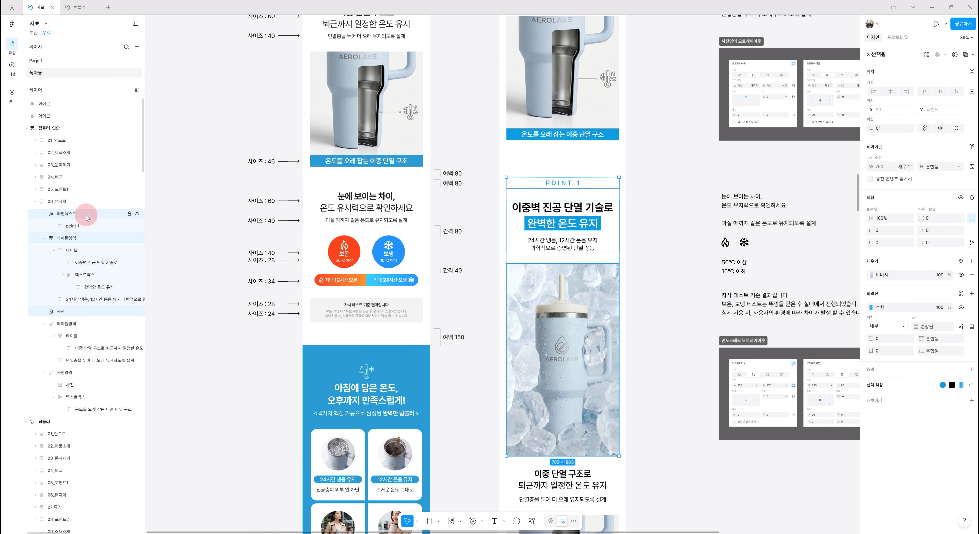
key("Delete")
Delete the 사진영역 frame from the 06_유지력 section
scroll(649, 447, "up", 1)
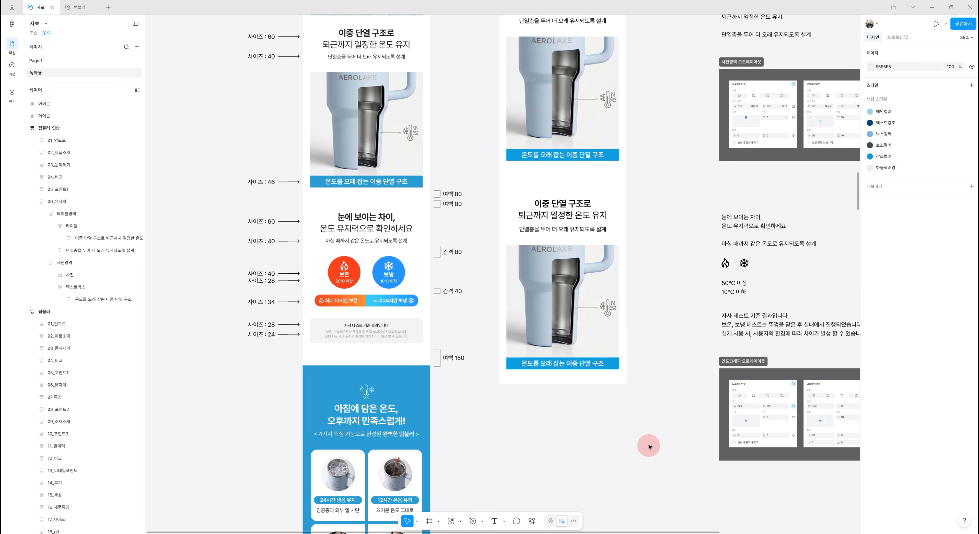
scroll(640, 463, "up", 2)
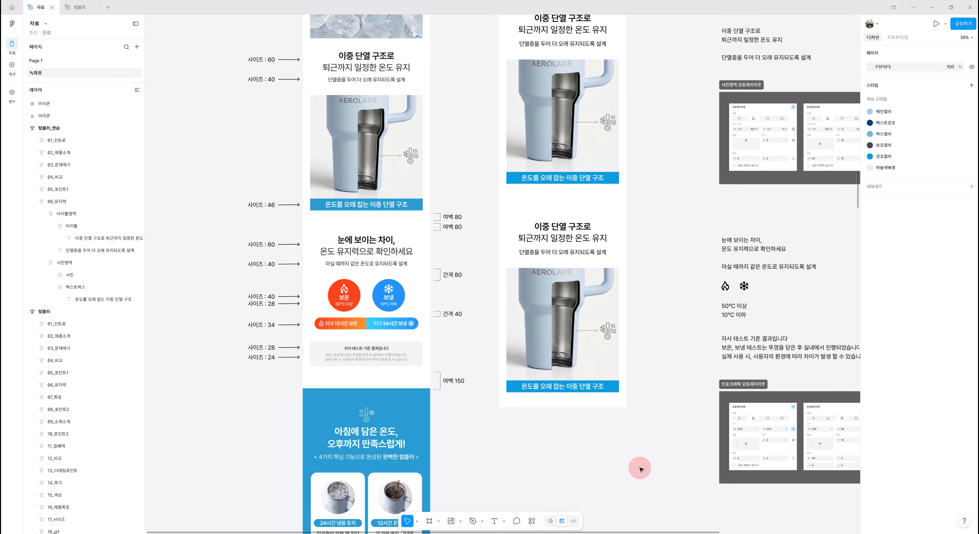
left_click(590, 349)
double_click(590, 353)
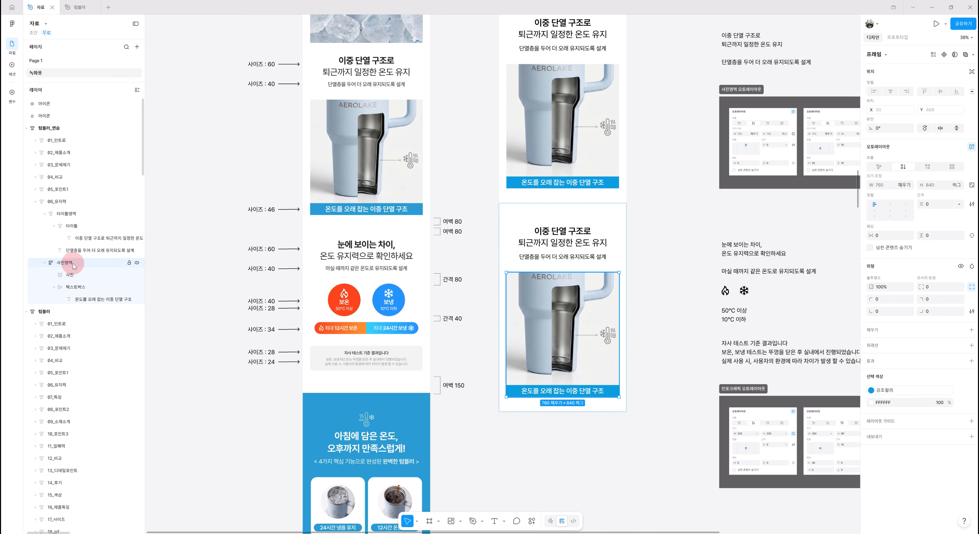
key("Delete")
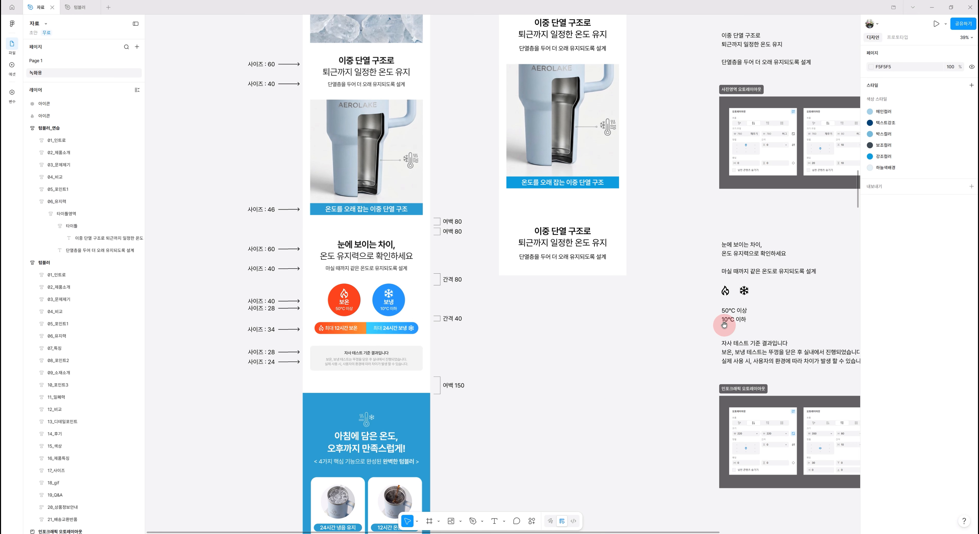
Replace the heading's first line in 06_유지력 with 눈에 보이는 차이, copied from the reference text
left_click_drag(709, 328, 653, 321)
double_click(684, 240)
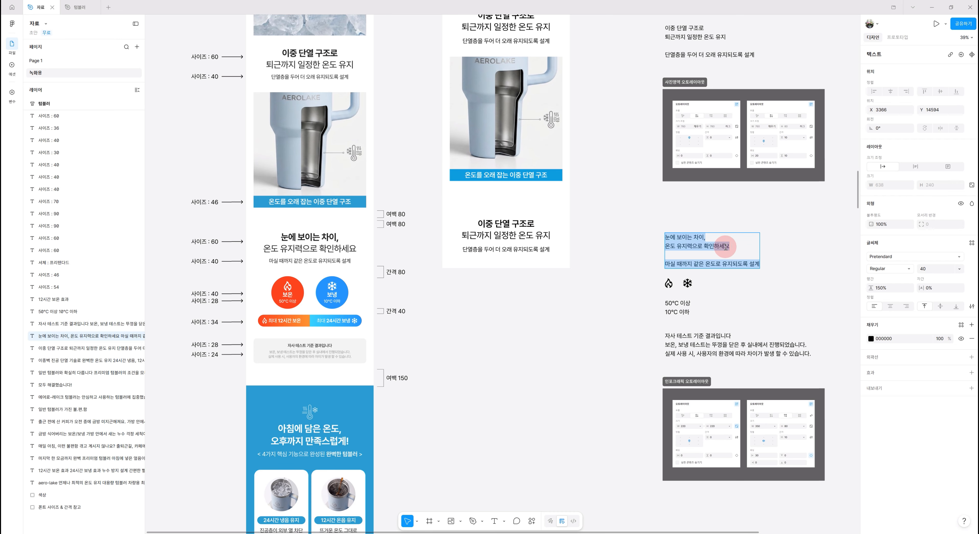
left_click_drag(706, 238, 650, 240)
key("ctrl+c")
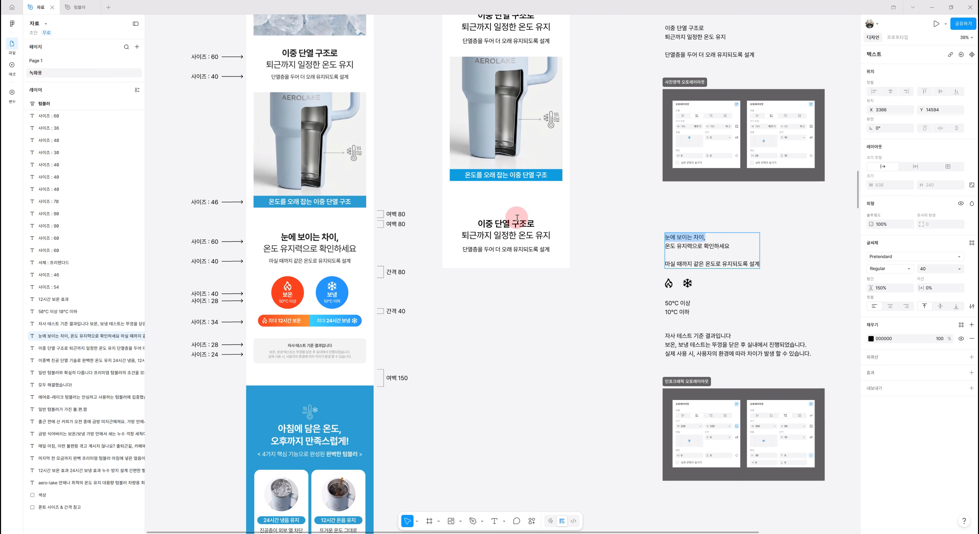
double_click(512, 224)
left_click(512, 225)
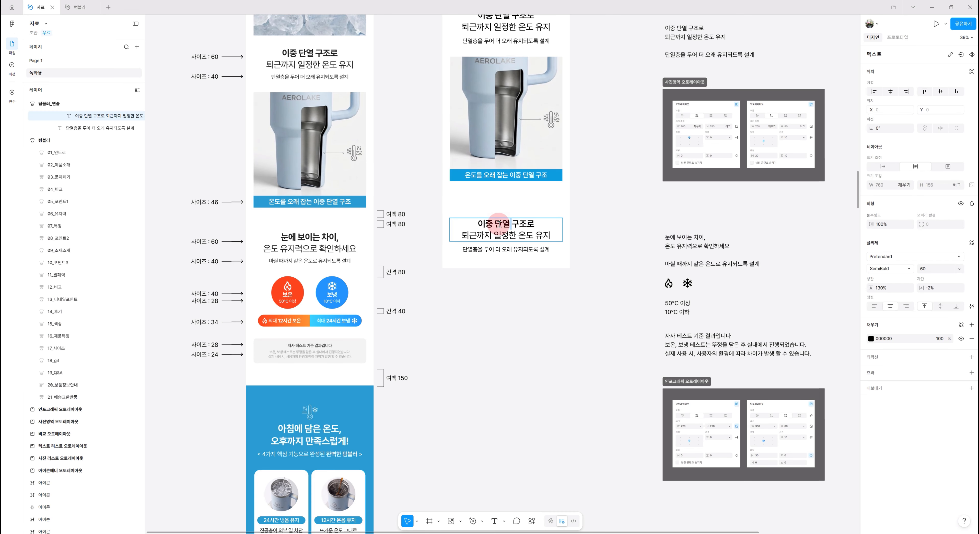
left_click_drag(476, 224, 569, 223)
key("ctrl+v")
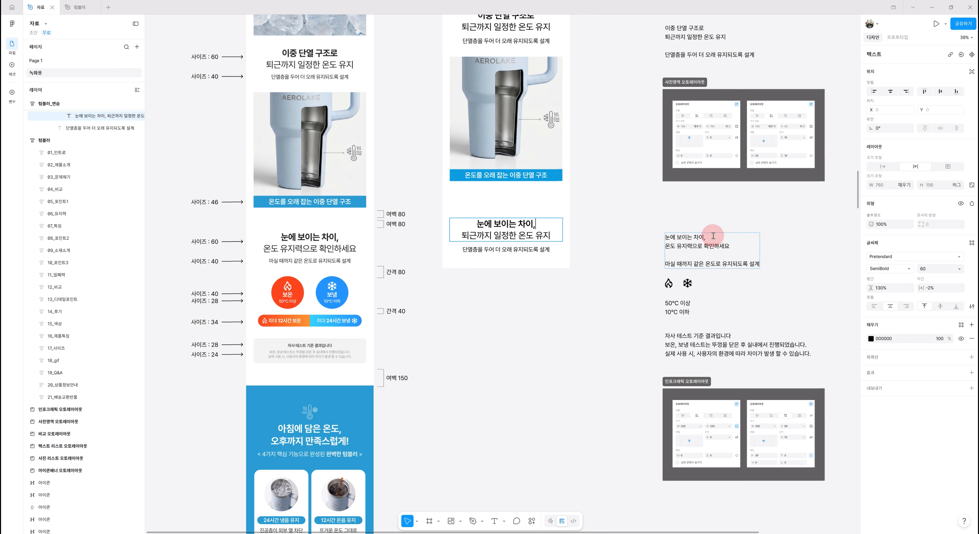
Replace the heading's second line with 온도 유지력으로 확인하세요 copied from the reference text
double_click(714, 246)
left_click_drag(729, 247, 651, 247)
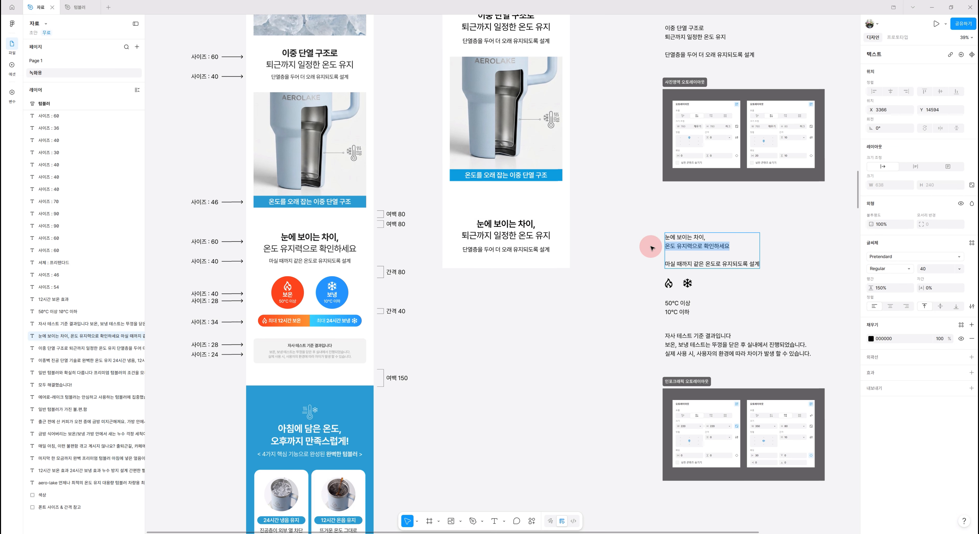
double_click(463, 236)
left_click_drag(461, 236, 572, 240)
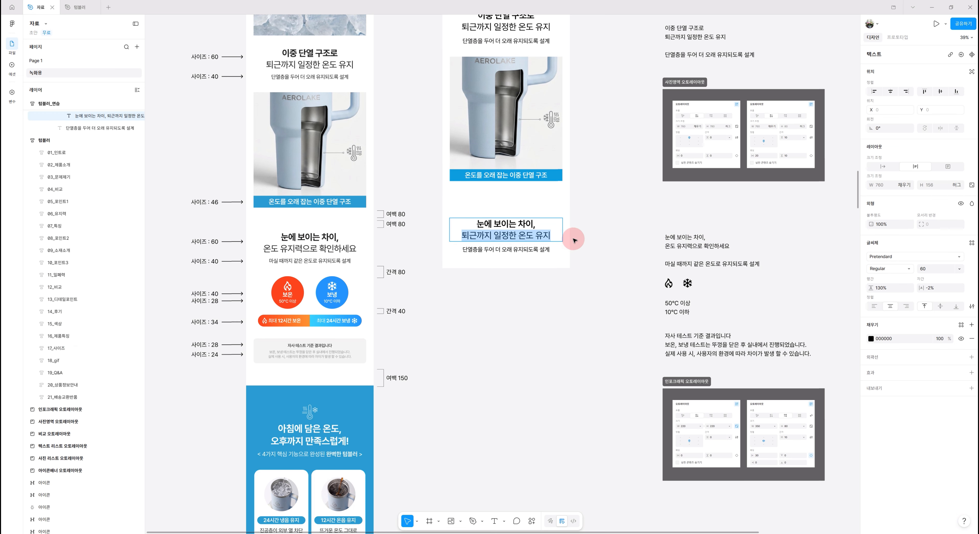
type("온도 유지력으로 확인하세요")
Replace the description with 마실 때까지 같은 온도로 유지되도록 설계 copied from the reference text
double_click(666, 265)
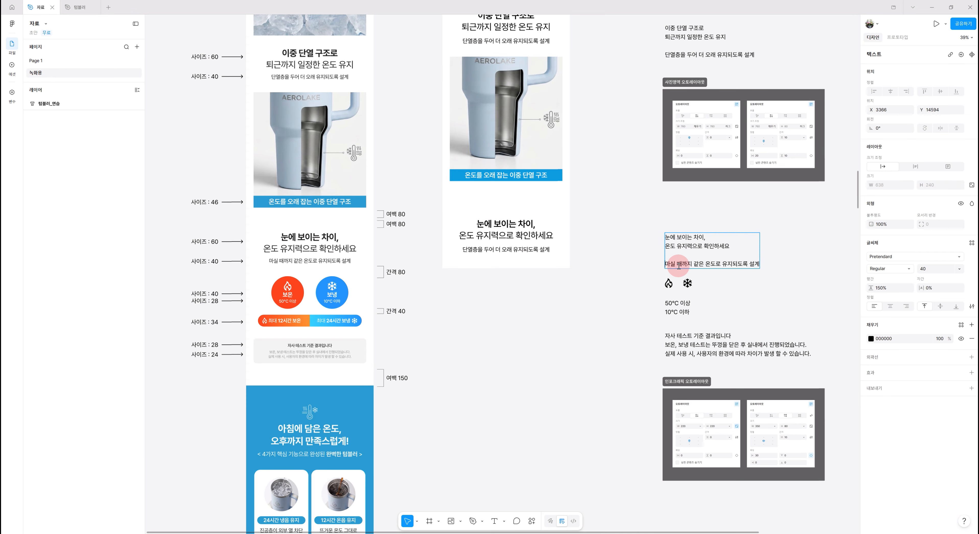
left_click_drag(665, 264, 769, 266)
key("ctrl+c")
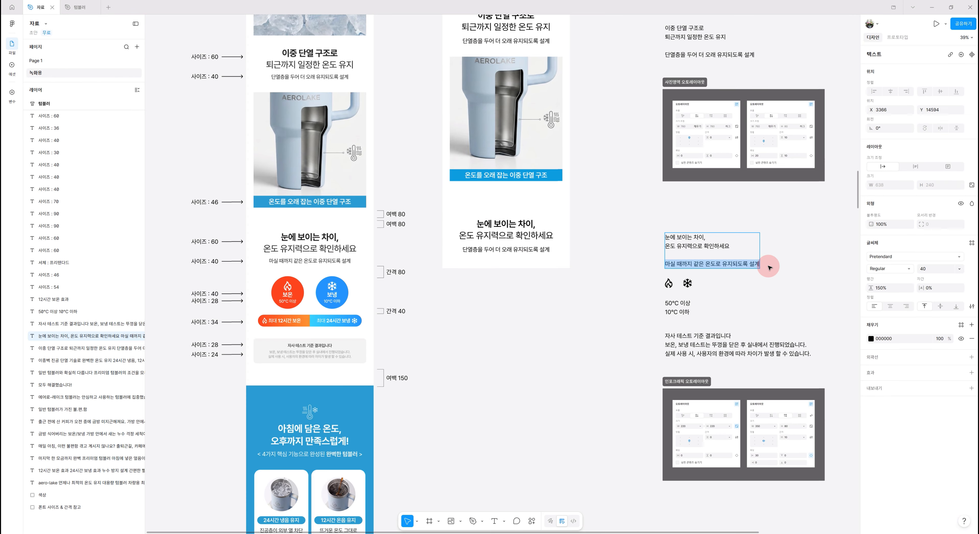
double_click(455, 250)
key("ctrl+v")
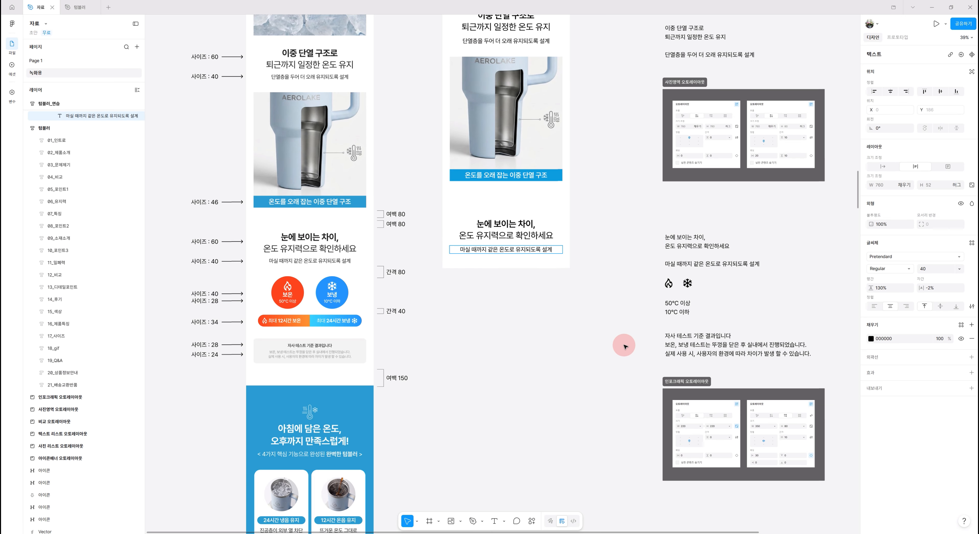
Examine the original 06_유지력 section's layout below its heading
left_click(627, 365)
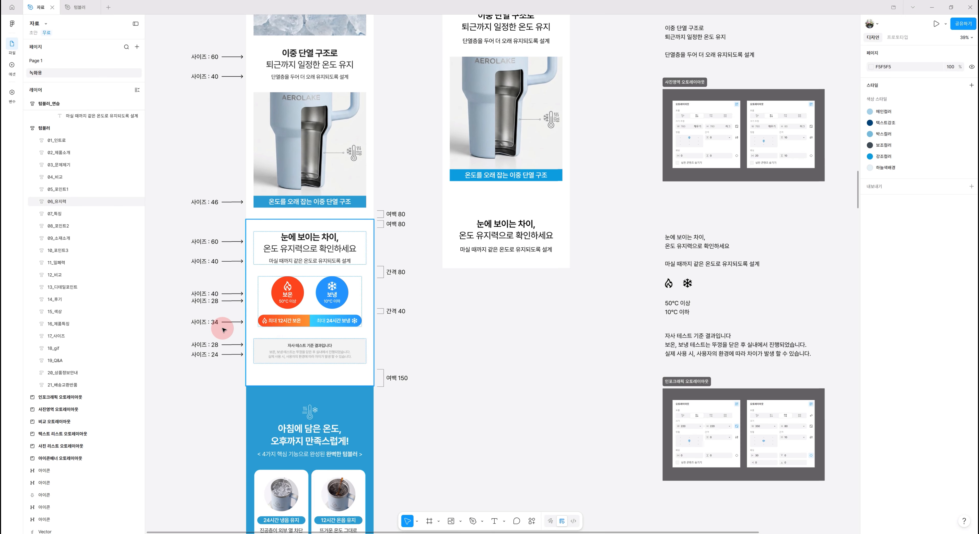
scroll(243, 319, "down", 2)
left_click(251, 318)
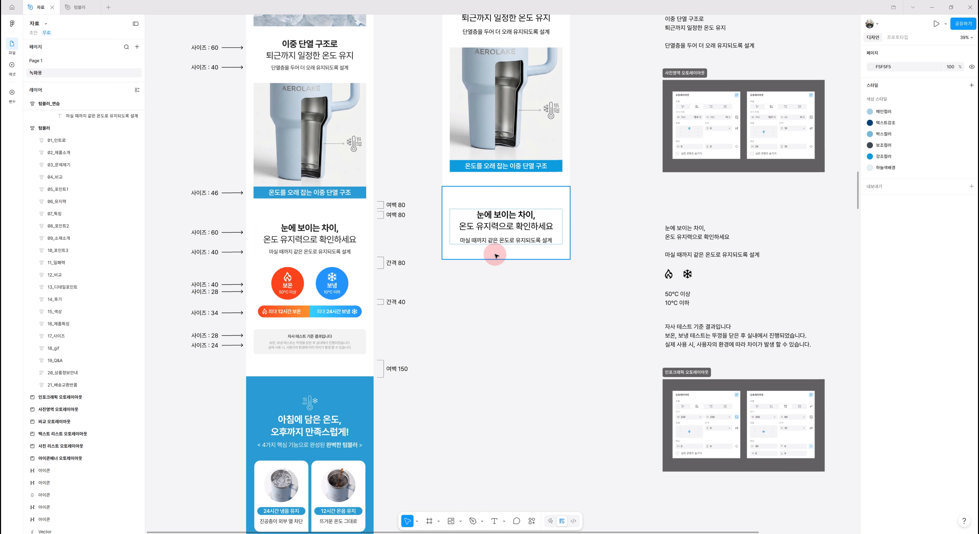
scroll(519, 338, "up", 2)
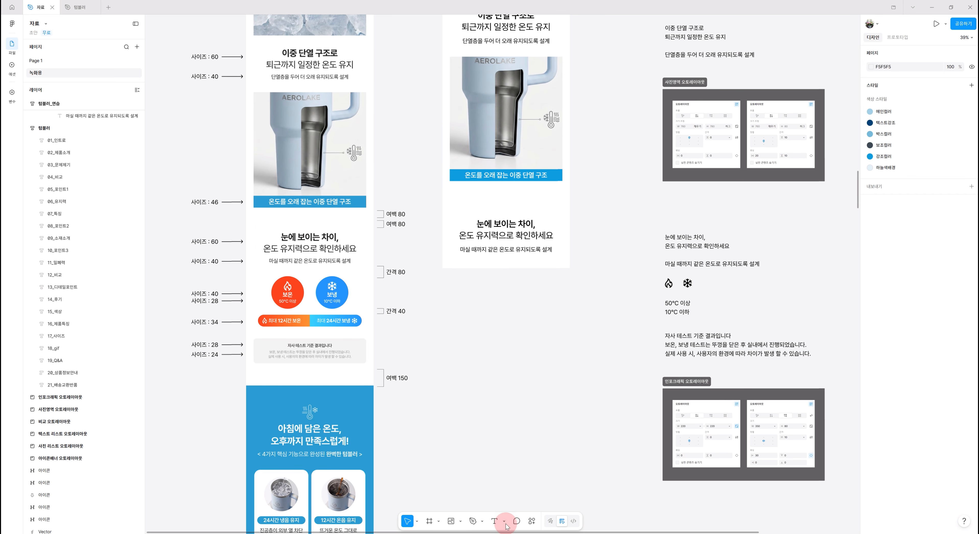
Add a 보온 text label below the description in the 06_유지력 frame
left_click(494, 523)
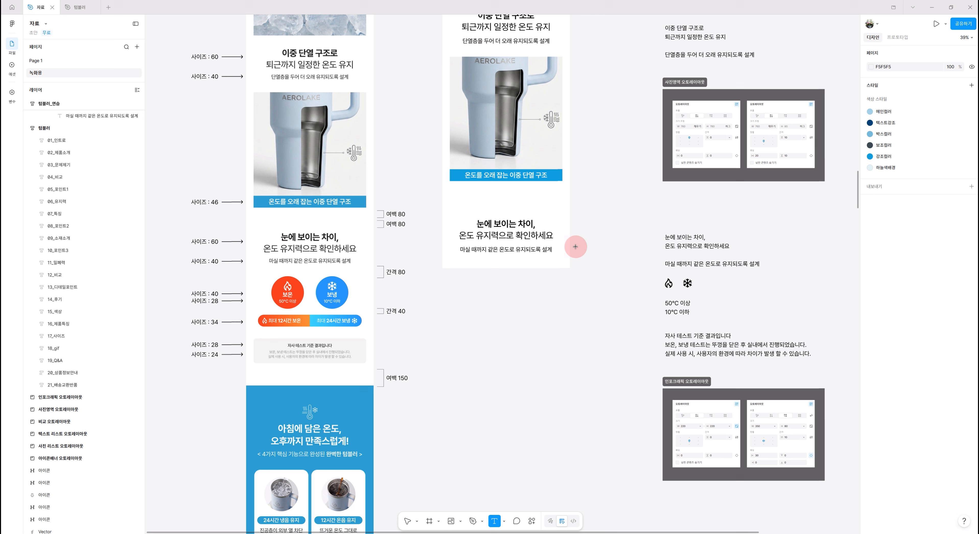
left_click(489, 264)
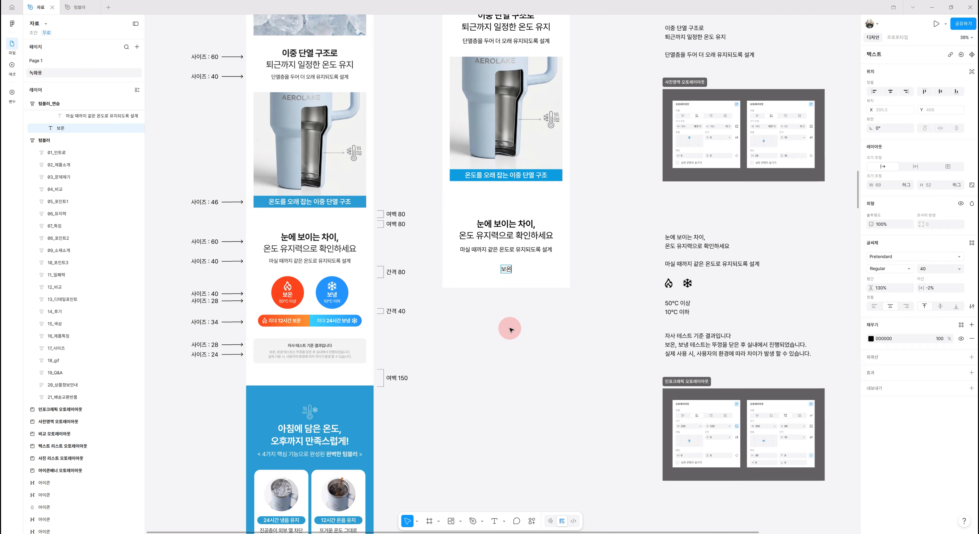
Set the 보온 label's font weight to SemiBold
left_click(528, 307)
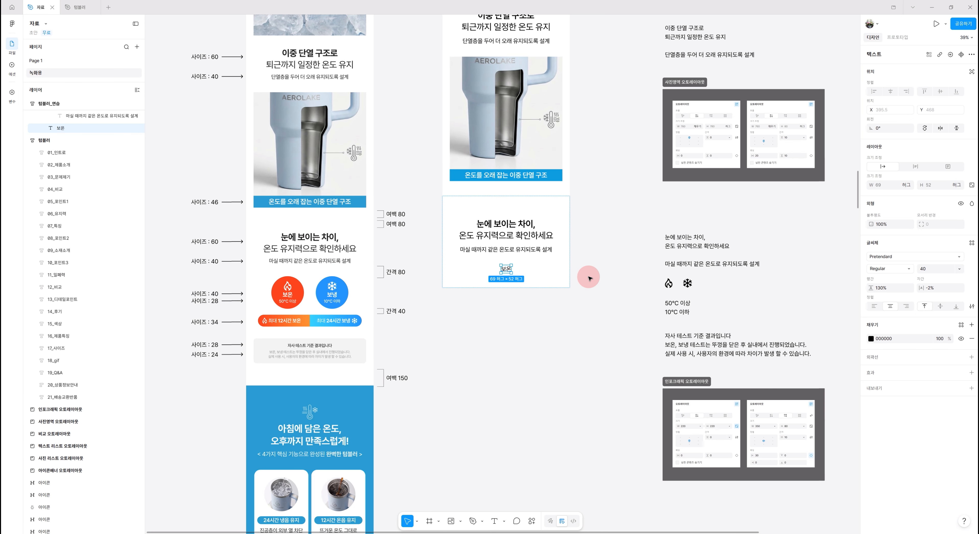
left_click(908, 271)
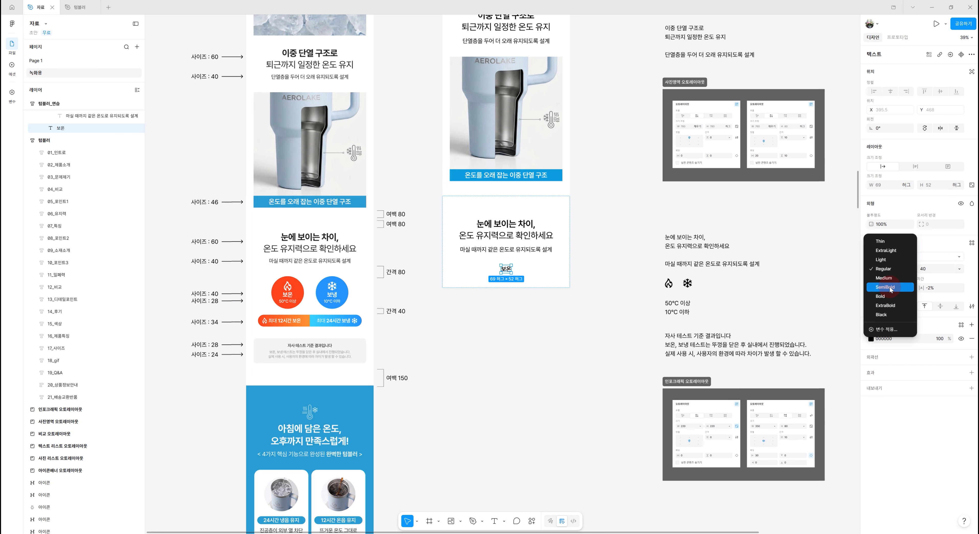
left_click(891, 290)
left_click(507, 269)
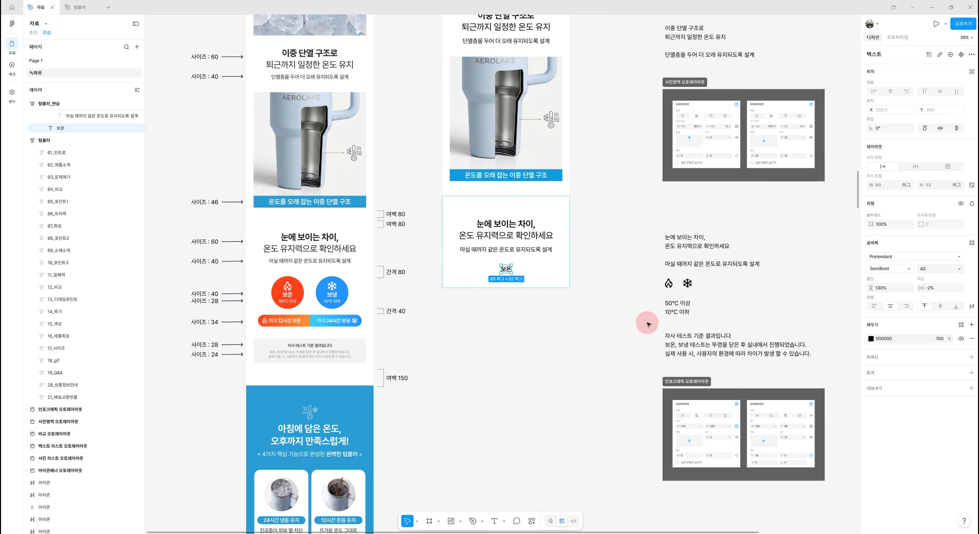
Wrap the 보온 label in an auto layout frame and fill the frame with red EF2400
key("shift+a")
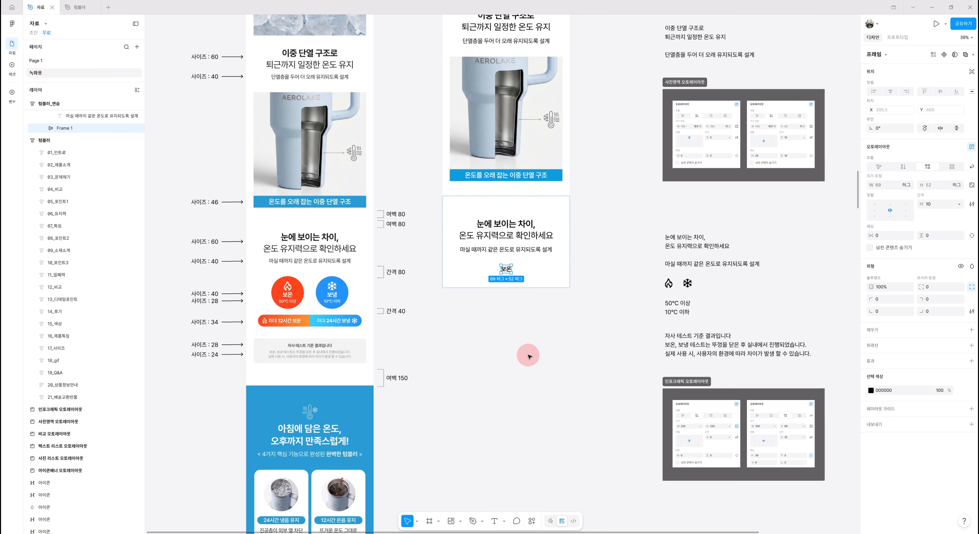
left_click(886, 334)
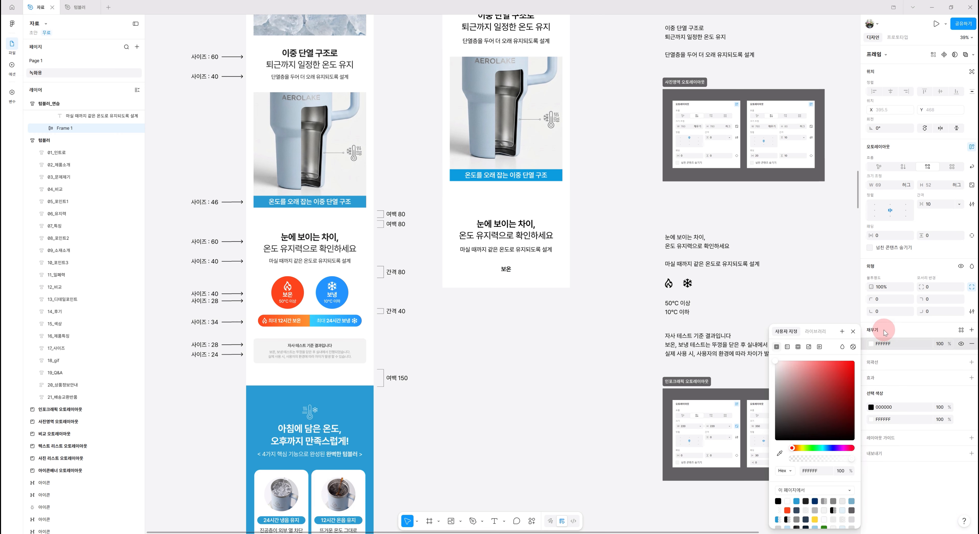
left_click_drag(844, 372, 850, 371)
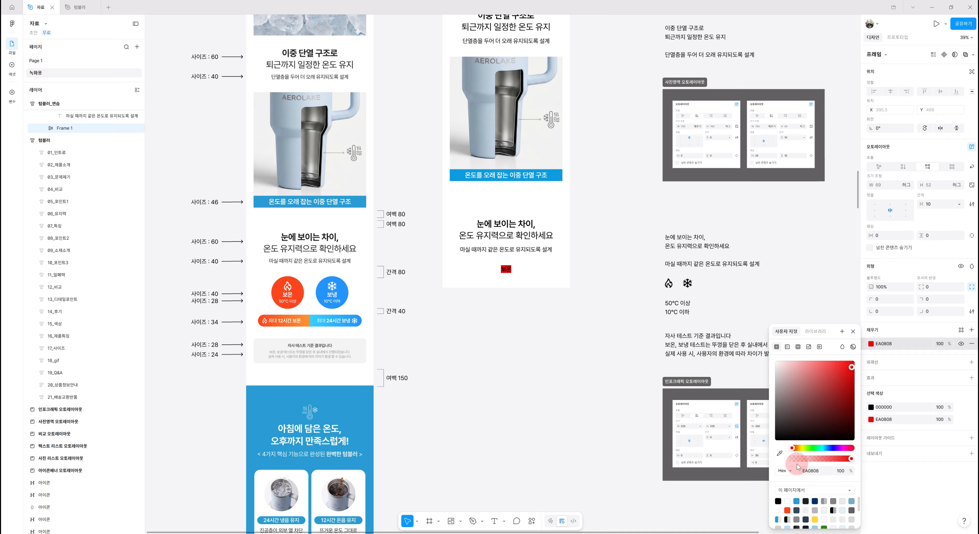
left_click(796, 449)
left_click_drag(796, 450, 794, 451)
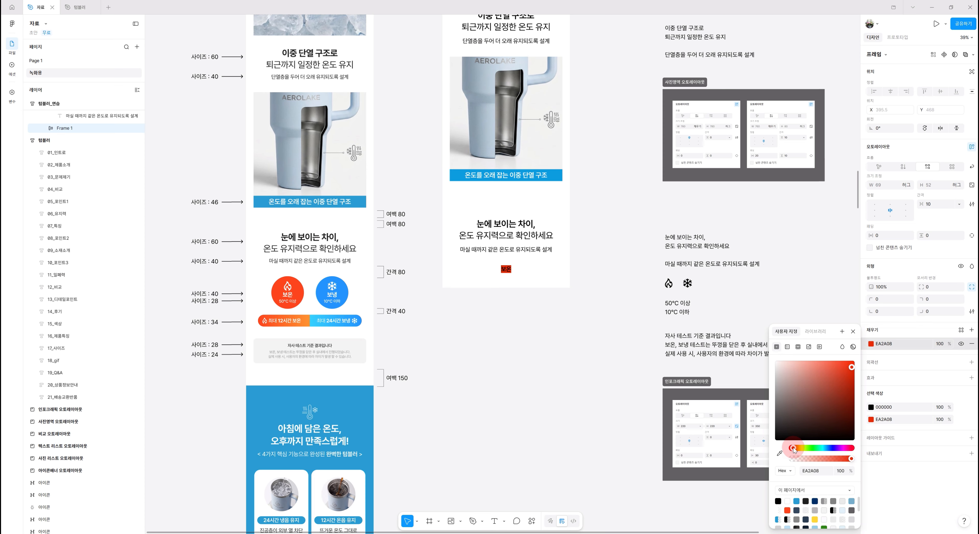
left_click_drag(851, 367, 860, 371)
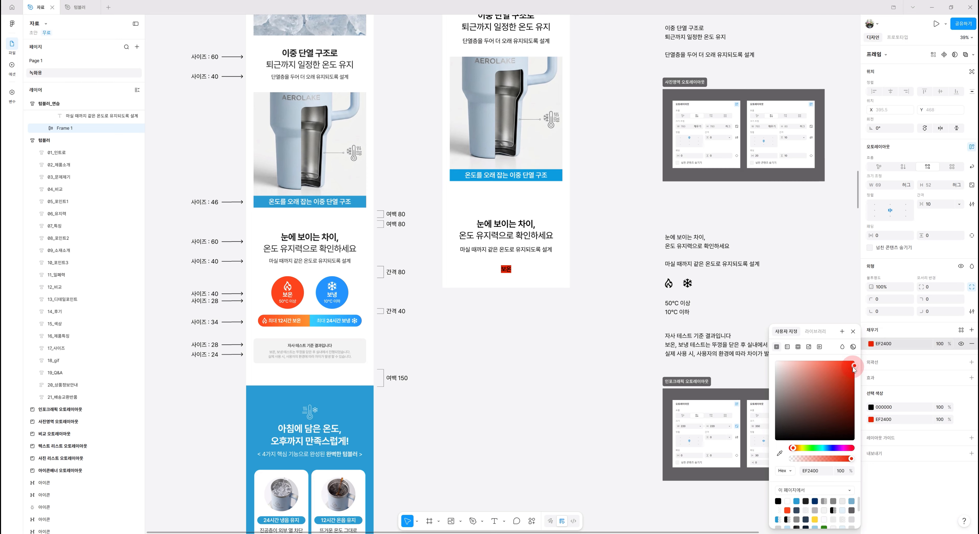
left_click(854, 367)
left_click(853, 331)
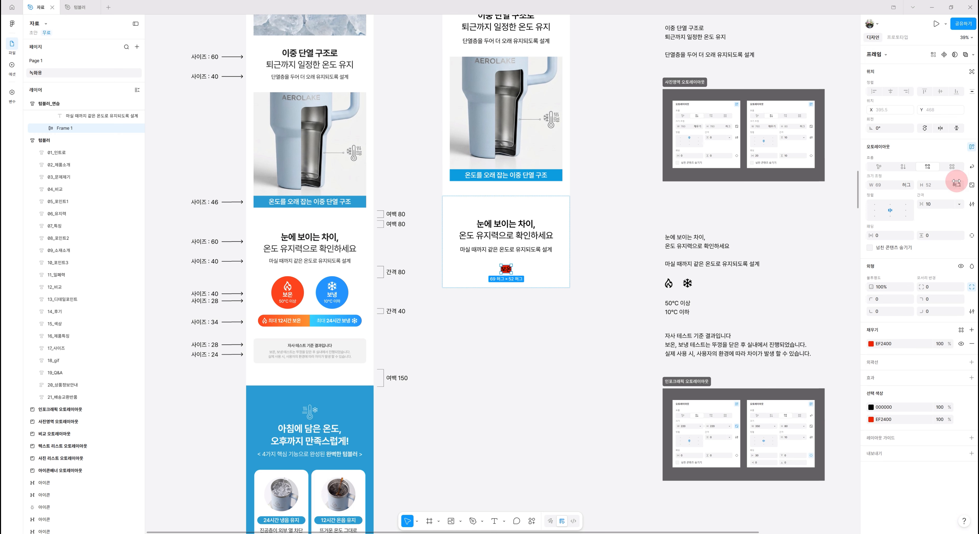
Resize the frame to 220 × 220 with proportions locked and set its corner radius to 999 to make a circle
left_click(878, 185)
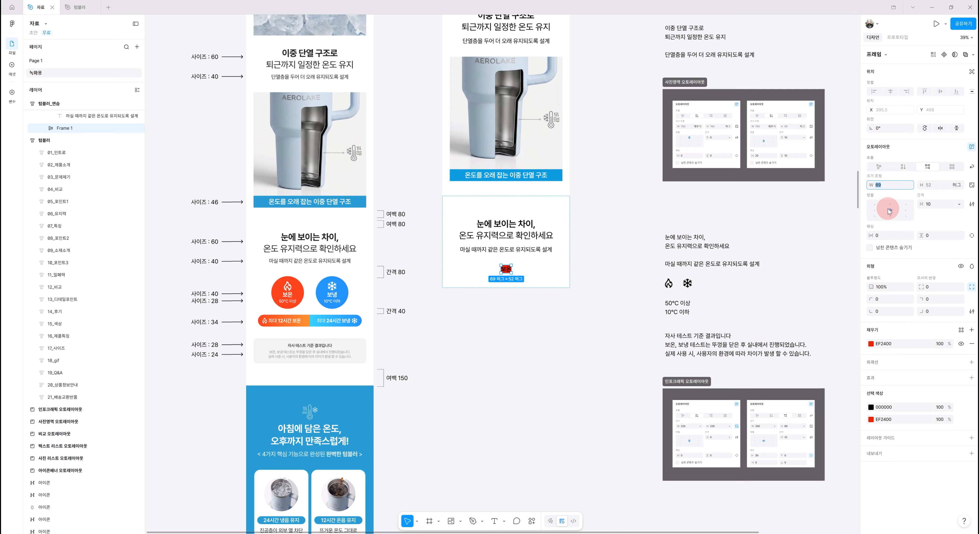
type("220")
key("Return")
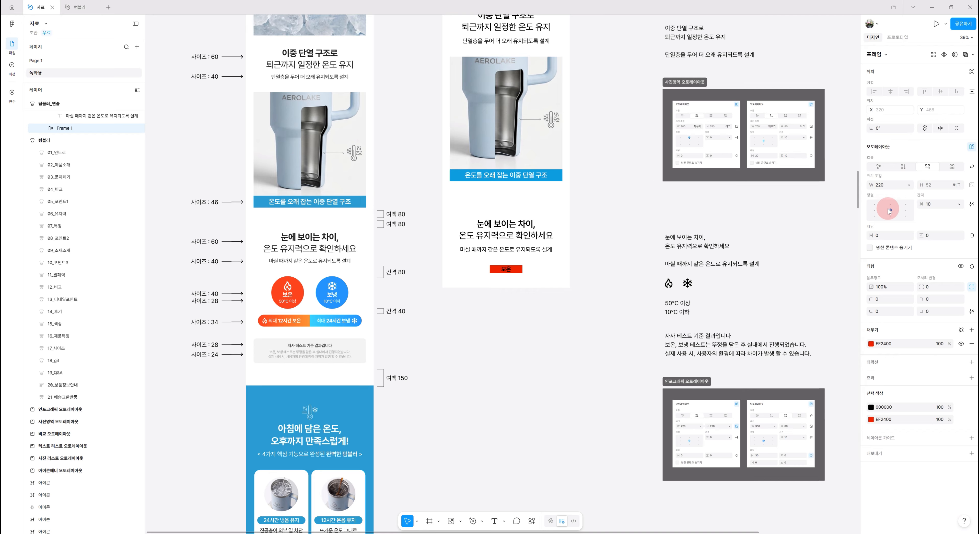
left_click(940, 186)
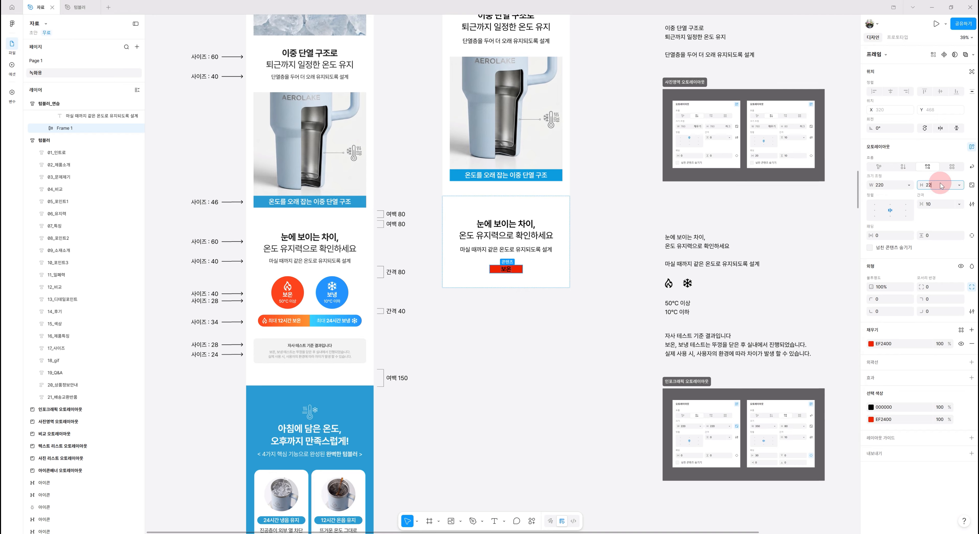
key("Return")
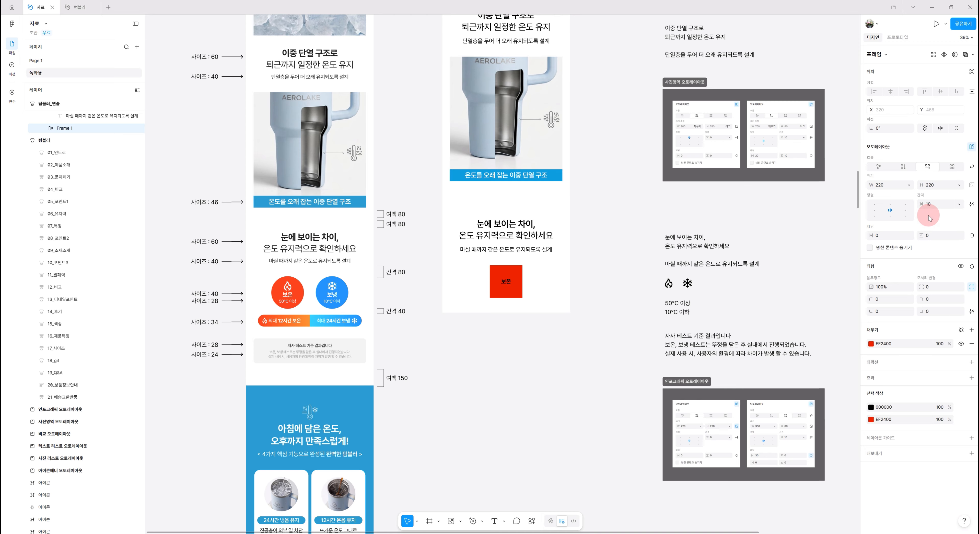
left_click(972, 187)
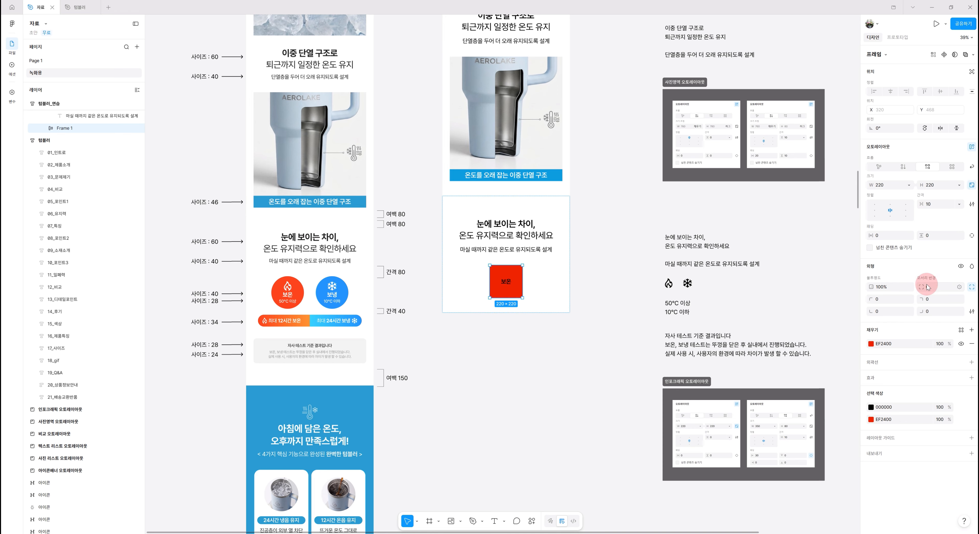
left_click(934, 287)
key("Return")
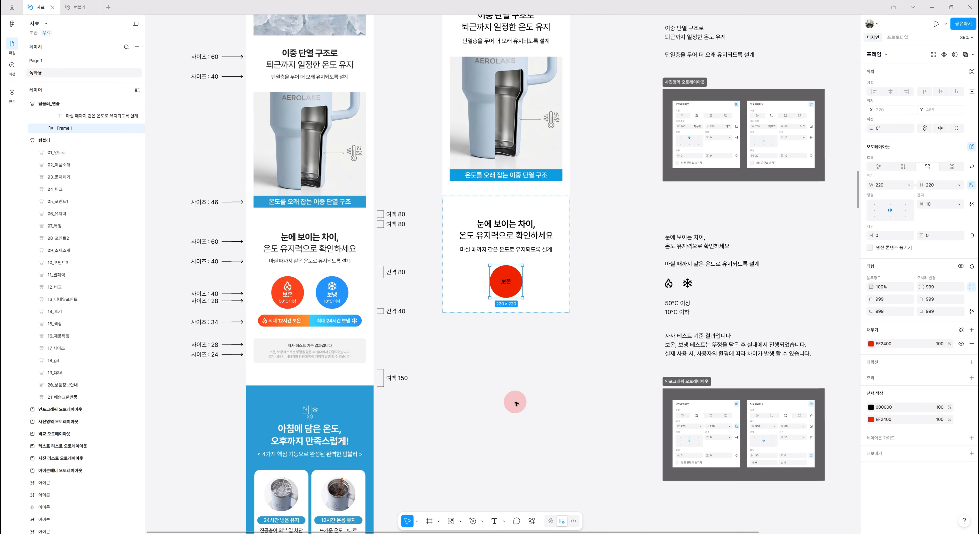
Change the 보온 label's text color to white
double_click(508, 285)
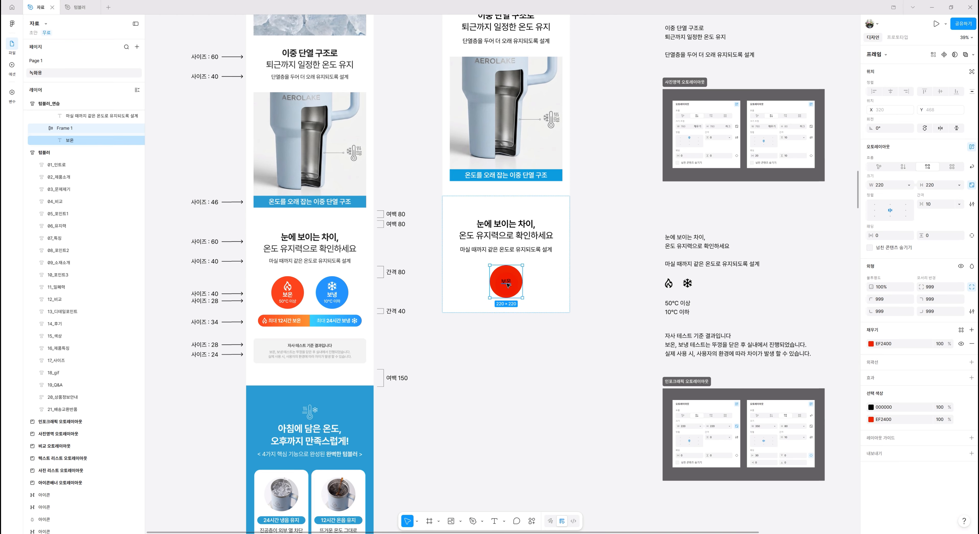
left_click(871, 339)
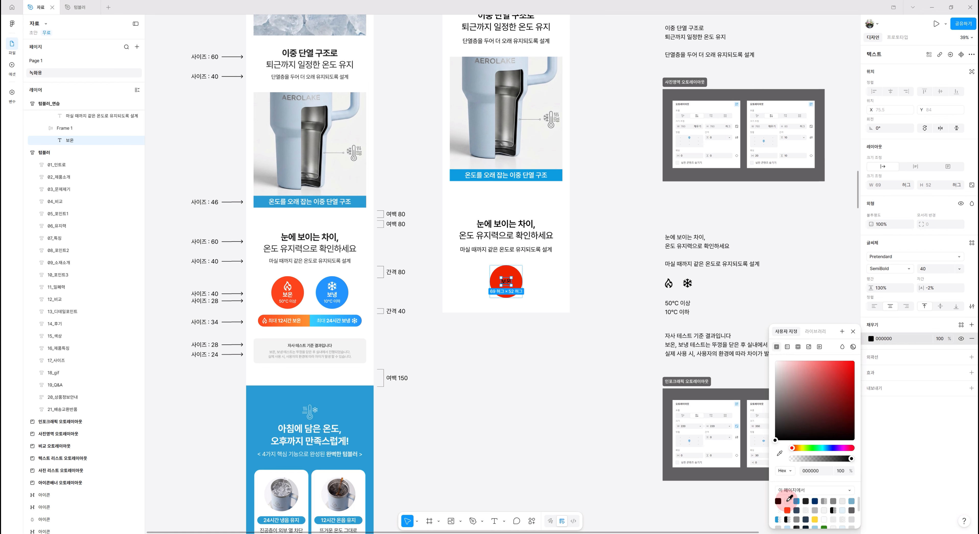
left_click(787, 501)
left_click(627, 361)
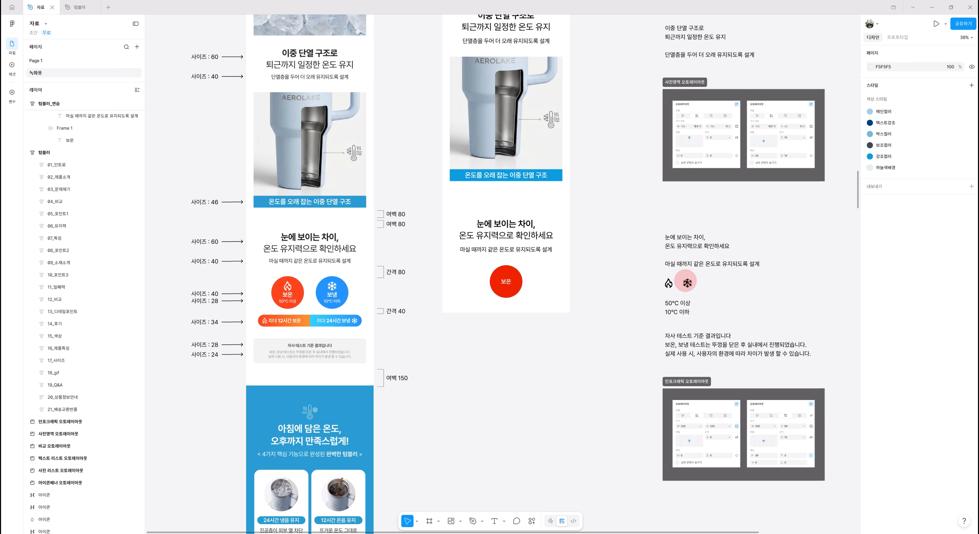
Copy the flame icon from the reference into the circle frame and color it white
left_click(669, 283)
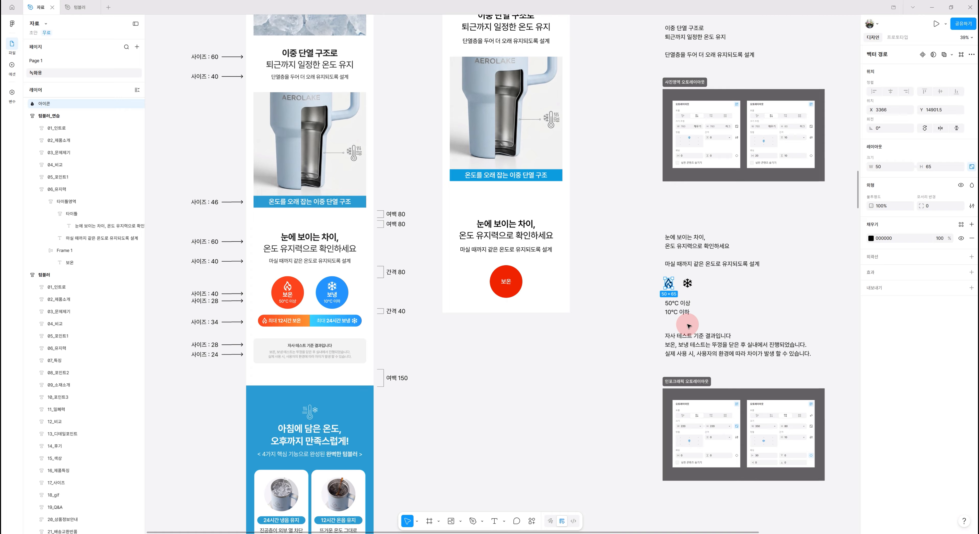
left_click(506, 282, "ctrl")
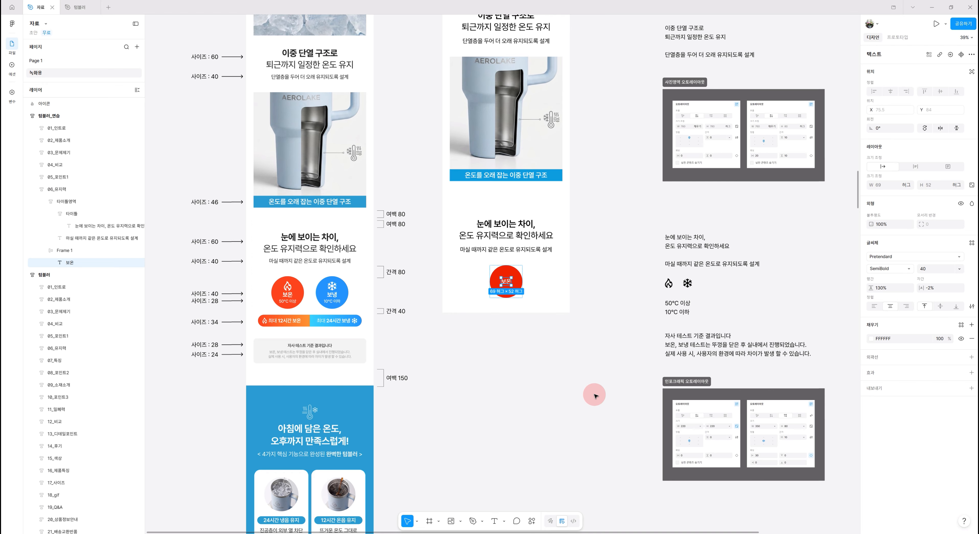
key("ctrl+v")
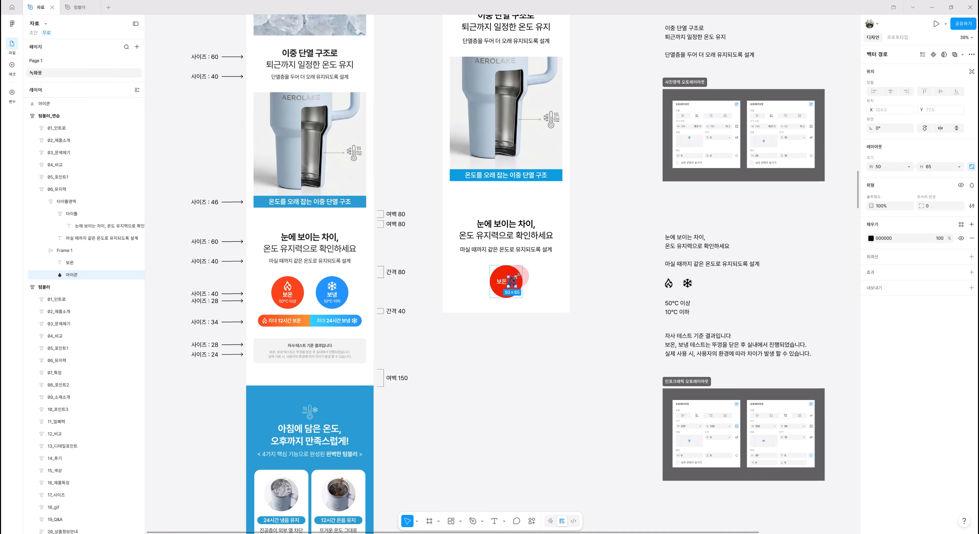
left_click(871, 239)
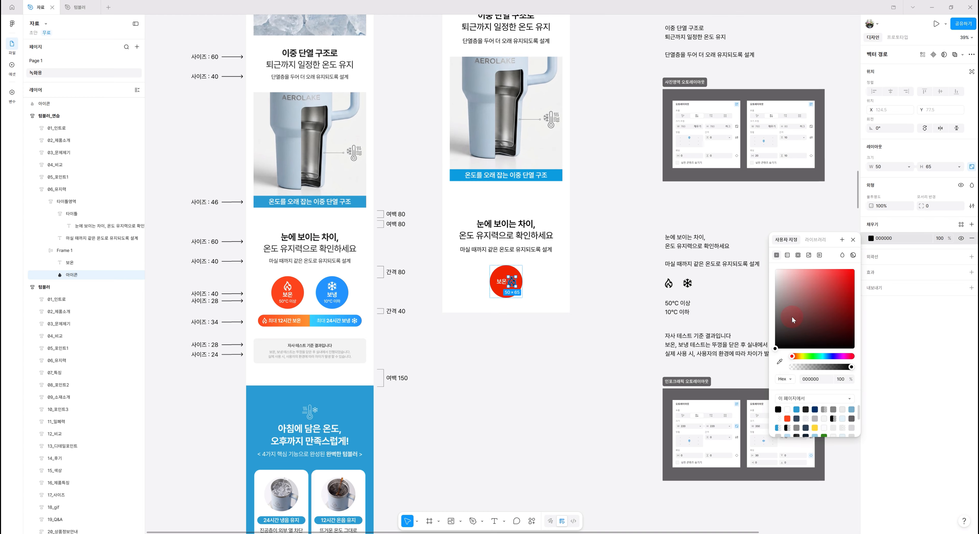
left_click(787, 409)
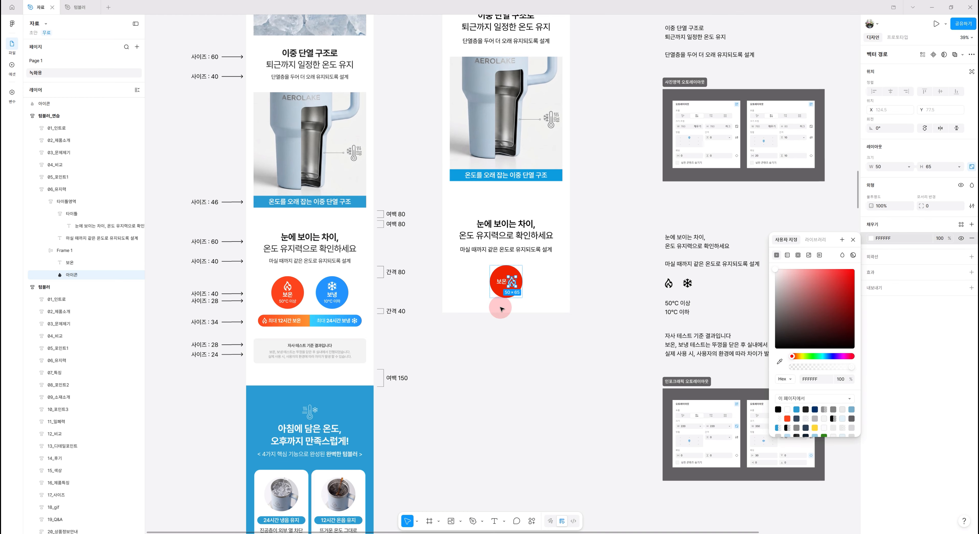
Switch the circle frame's auto layout to vertical and move the flame icon above the 보온 label
left_click(502, 268)
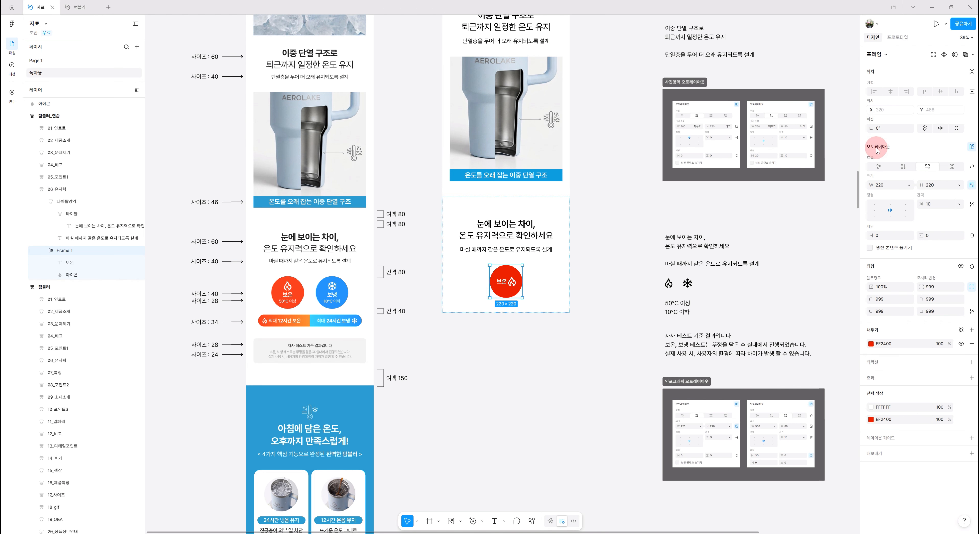
left_click(903, 168)
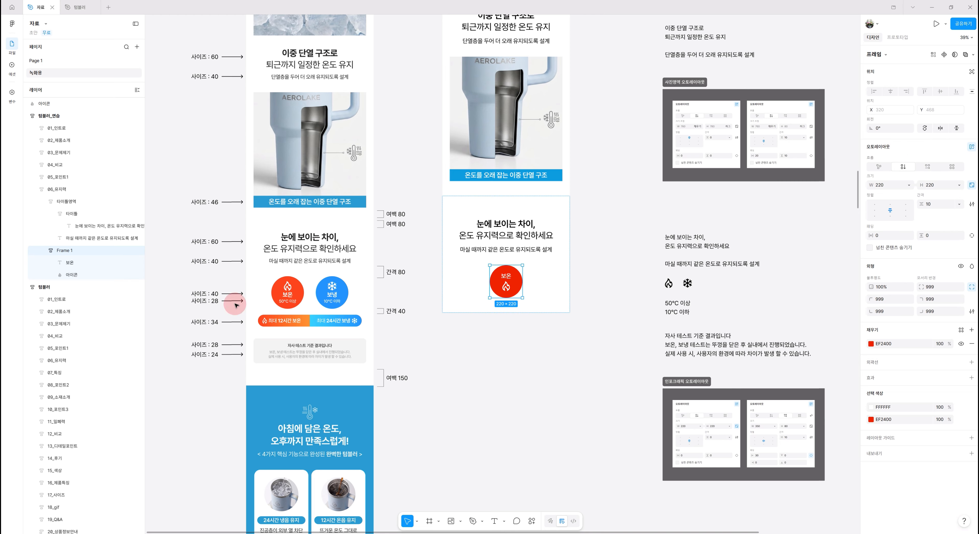
left_click(74, 275)
left_click(75, 276)
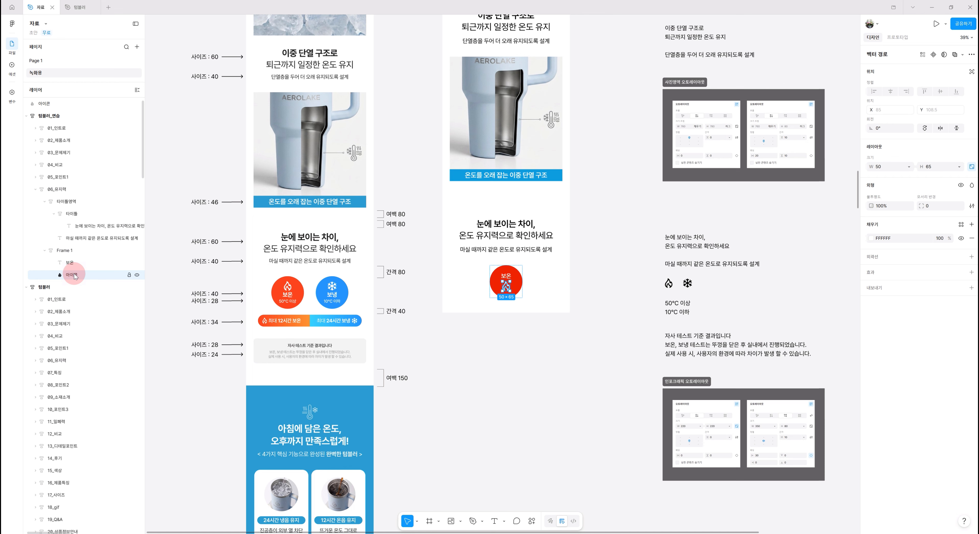
key("Up")
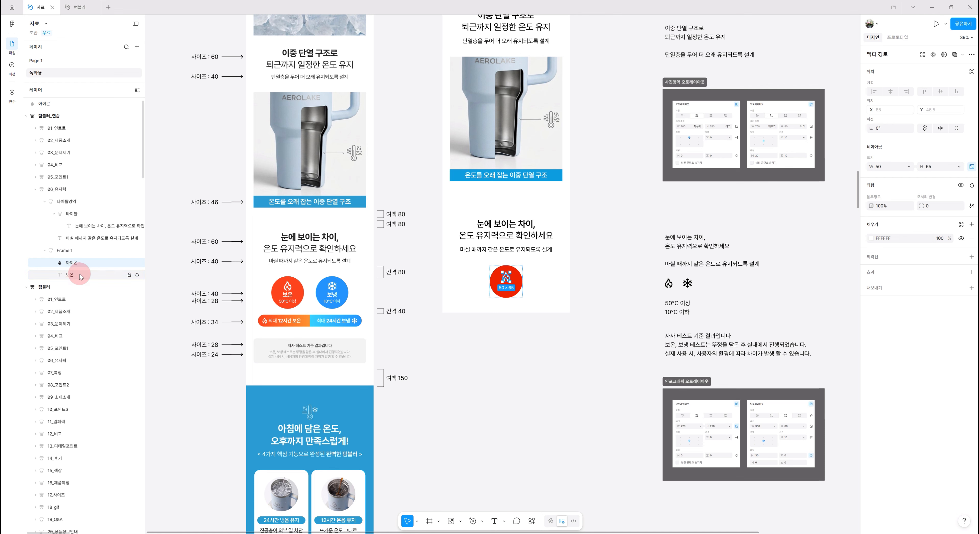
left_click(80, 275)
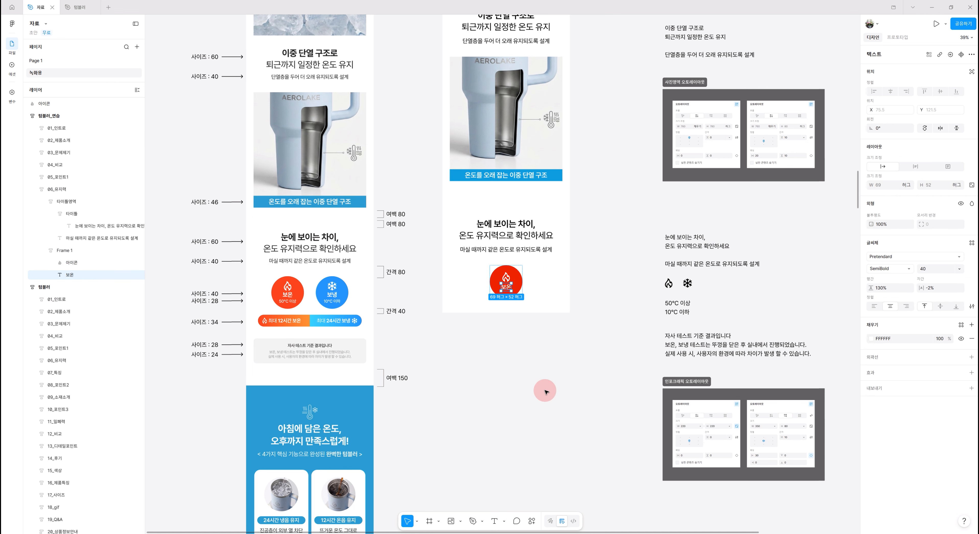
Duplicate the 보온 label, replace its text with 50°C 이상 copied from the reference, and set its size to 28
key("ctrl+d")
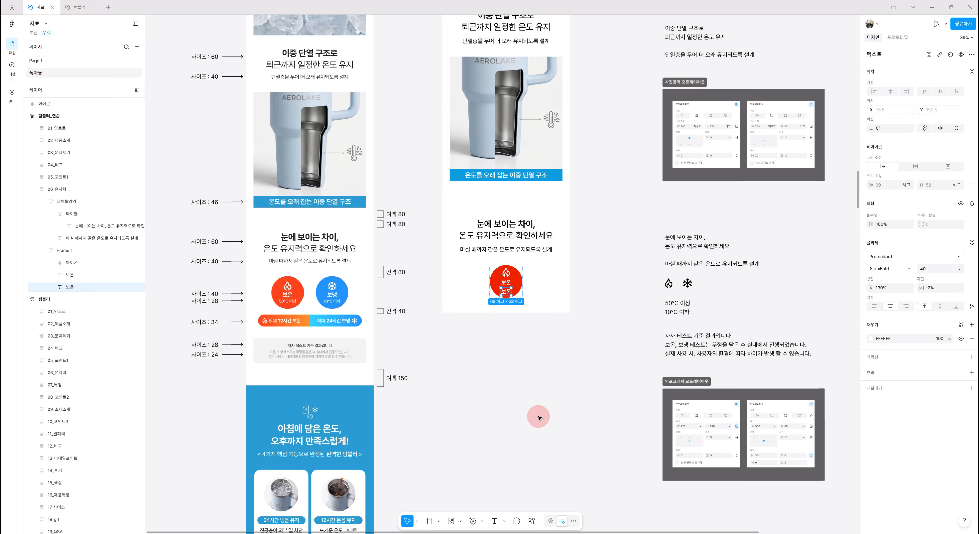
left_click(667, 303)
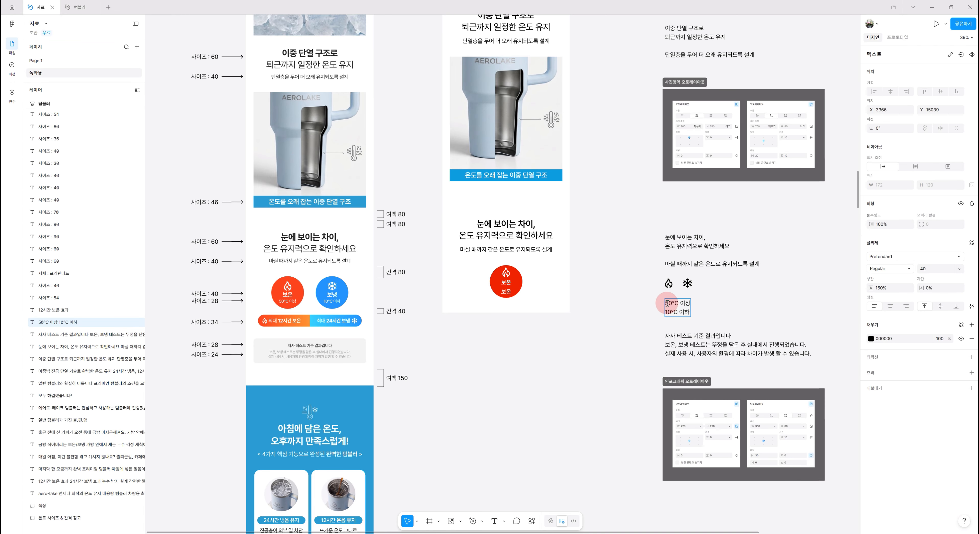
left_click_drag(667, 303, 710, 306)
key("ctrl+c")
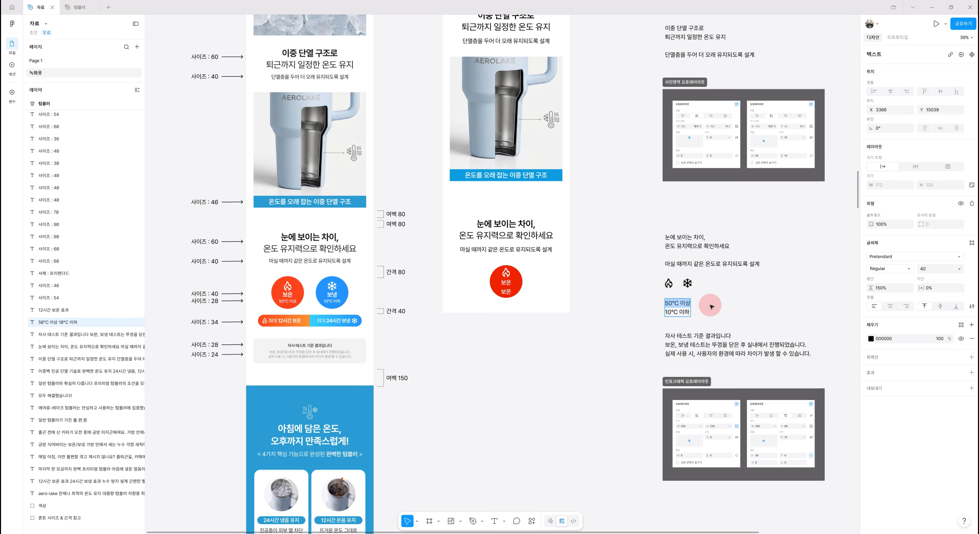
double_click(507, 291)
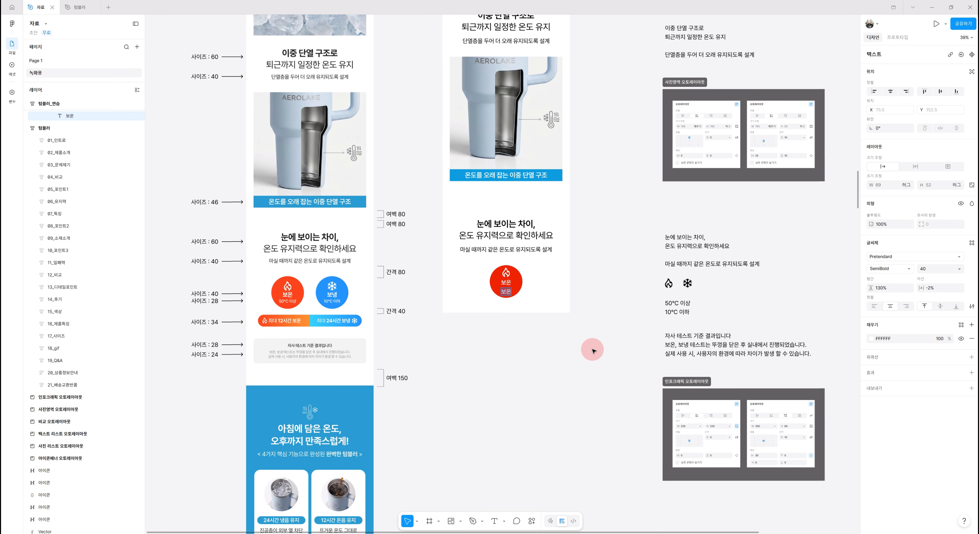
key("ctrl+v")
key("Escape")
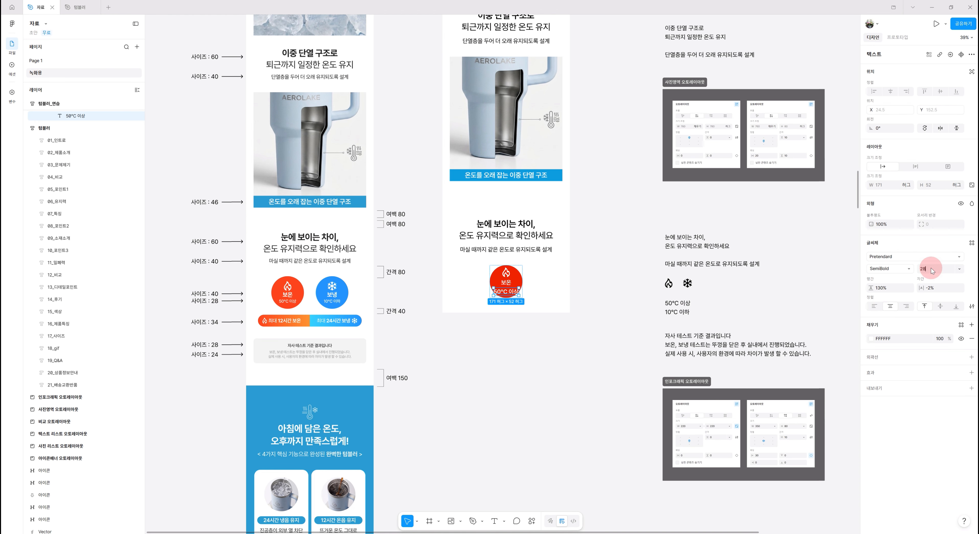
key("Return")
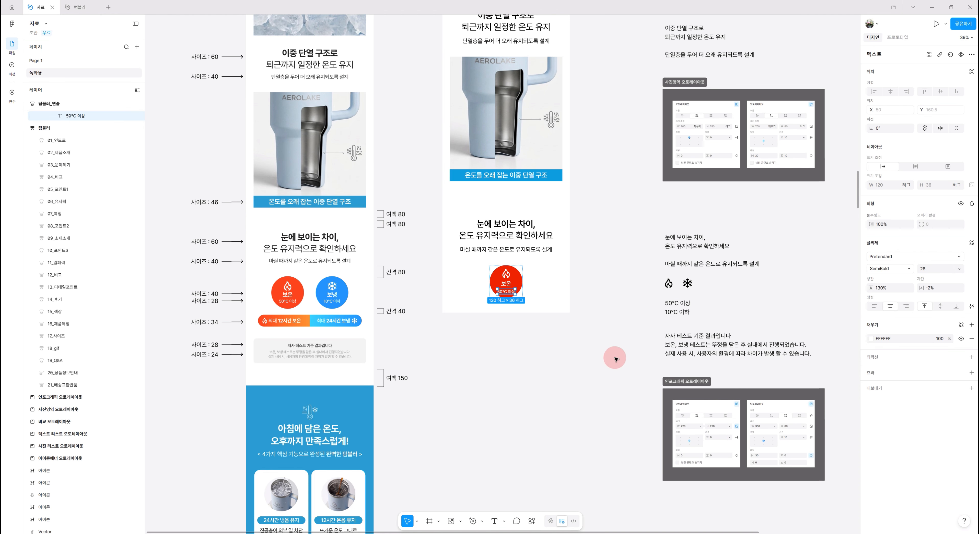
left_click(518, 271)
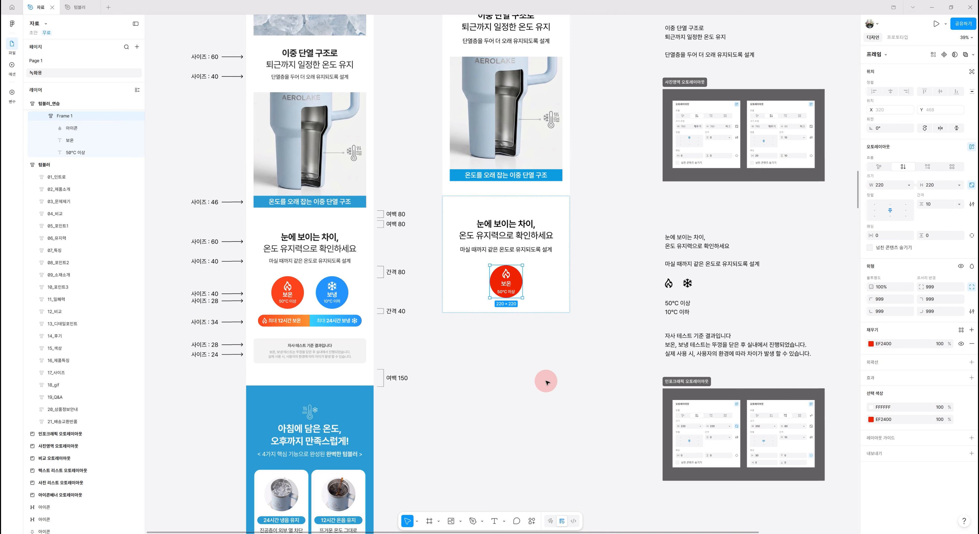
Set the item spacing inside the circle frame to 0
scroll(477, 296, "up", 2)
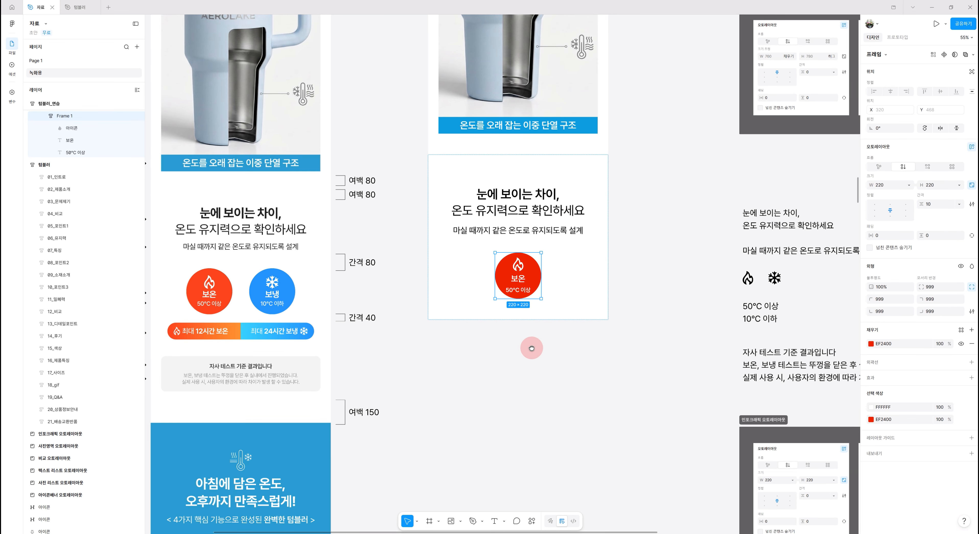
left_click_drag(516, 347, 589, 352)
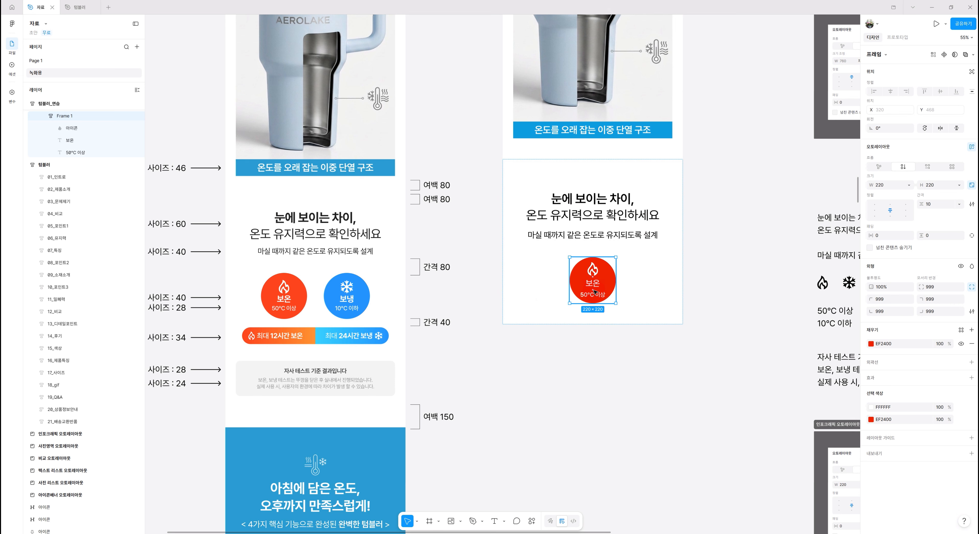
left_click(587, 354)
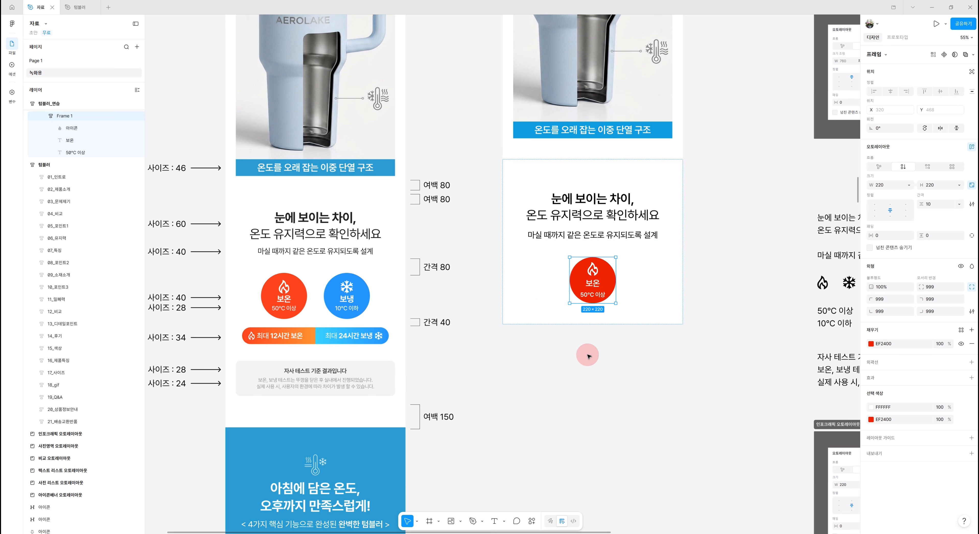
left_click(931, 208)
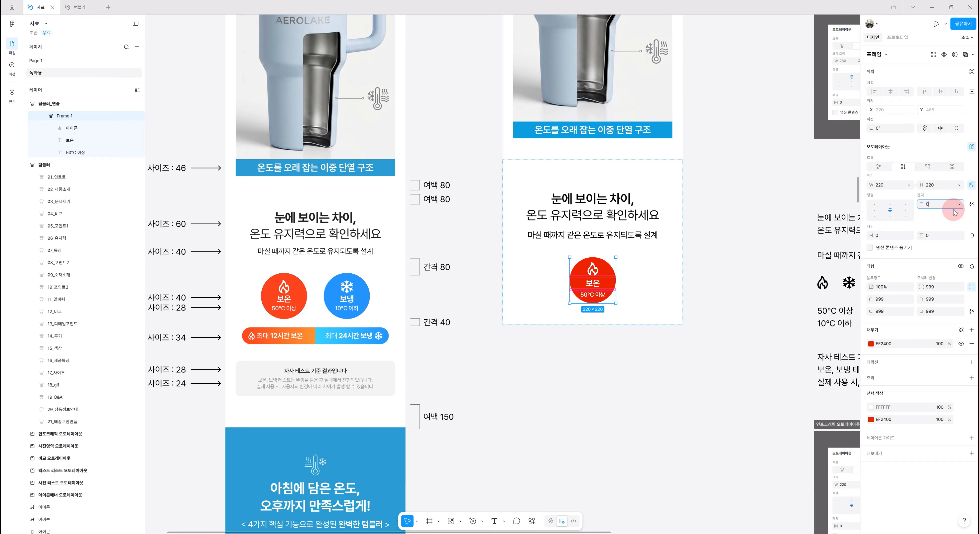
type("0")
key("Return")
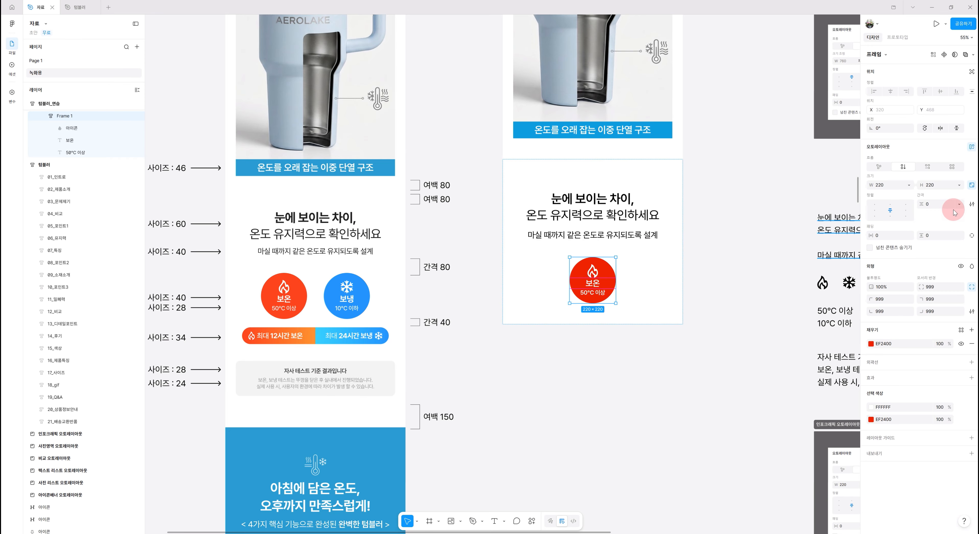
Rename the circle frame layer as 1
scroll(592, 283, "up", 1)
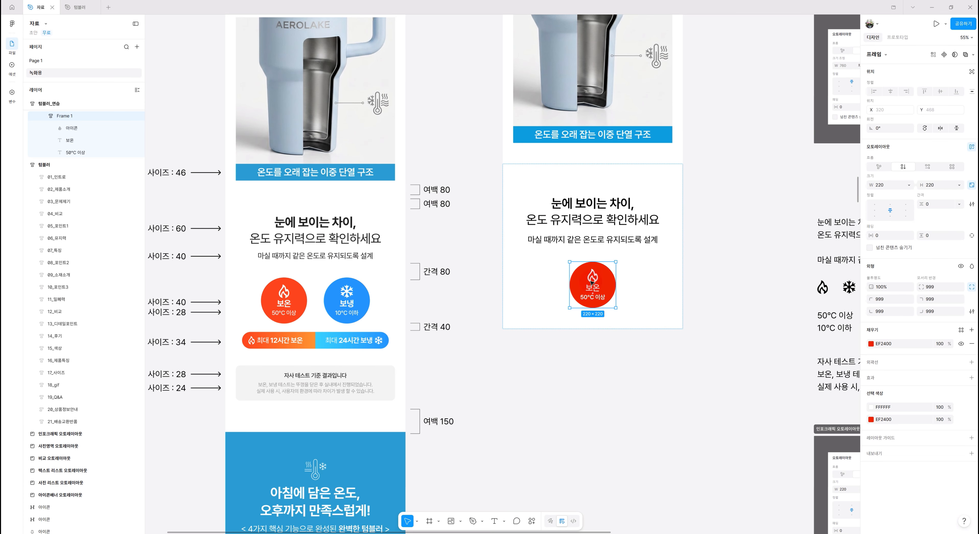
left_click(596, 266)
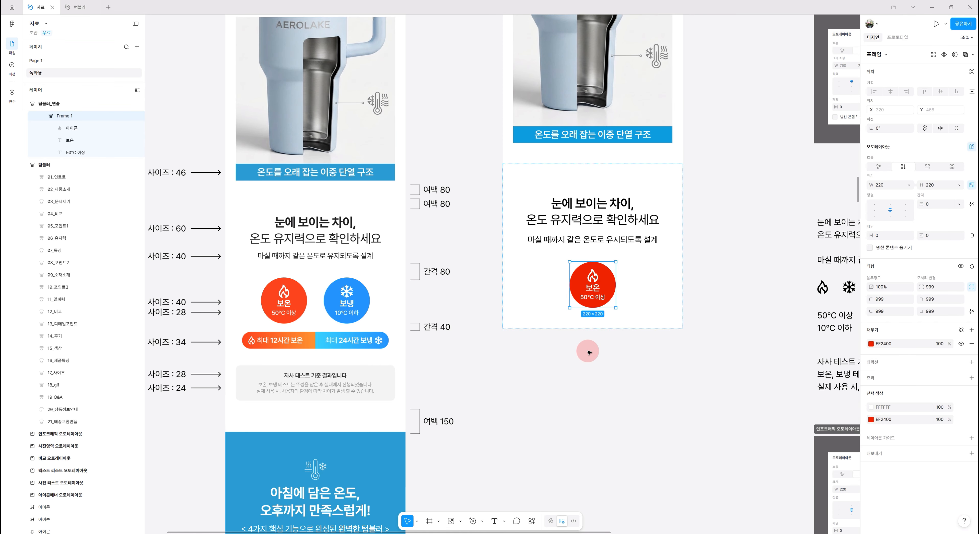
scroll(589, 330, "up", 1)
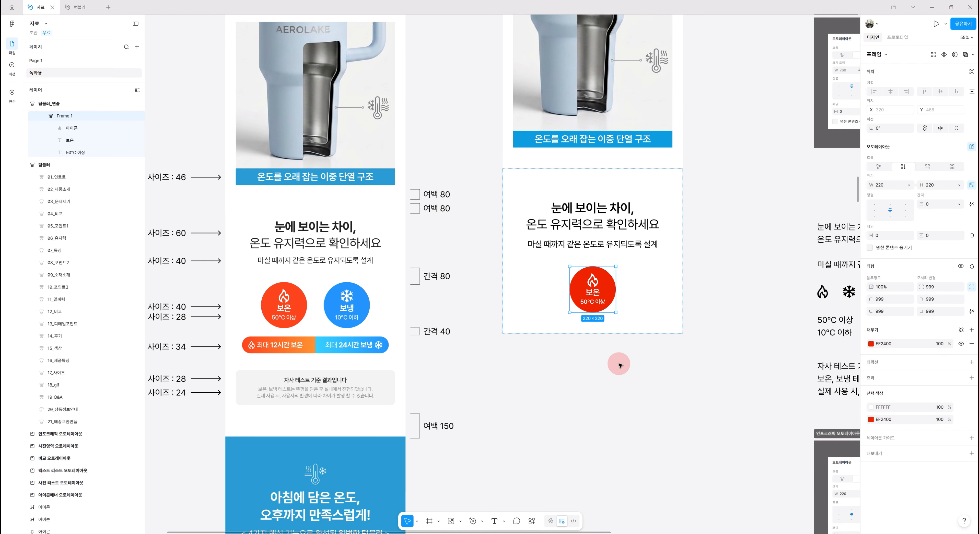
left_click(62, 116)
double_click(61, 116)
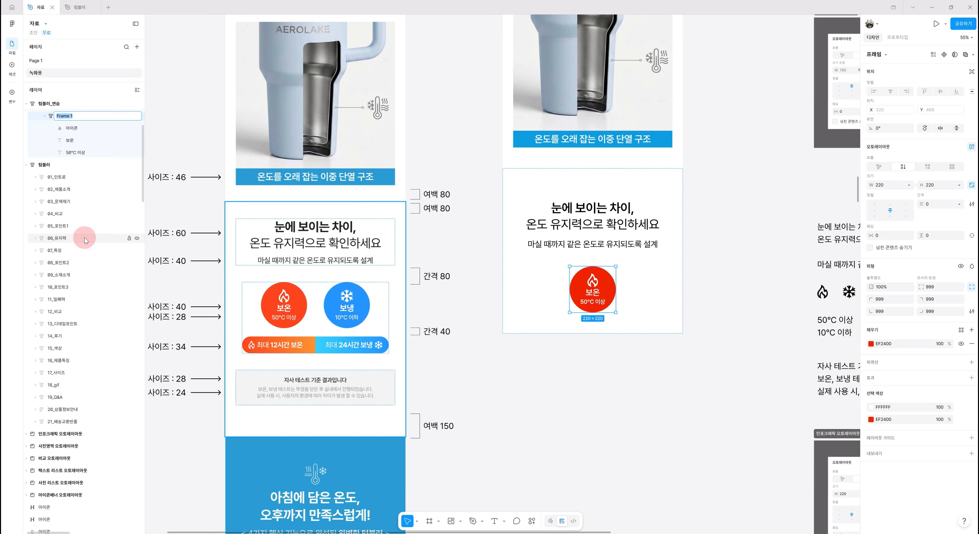
scroll(82, 252, "up", 2)
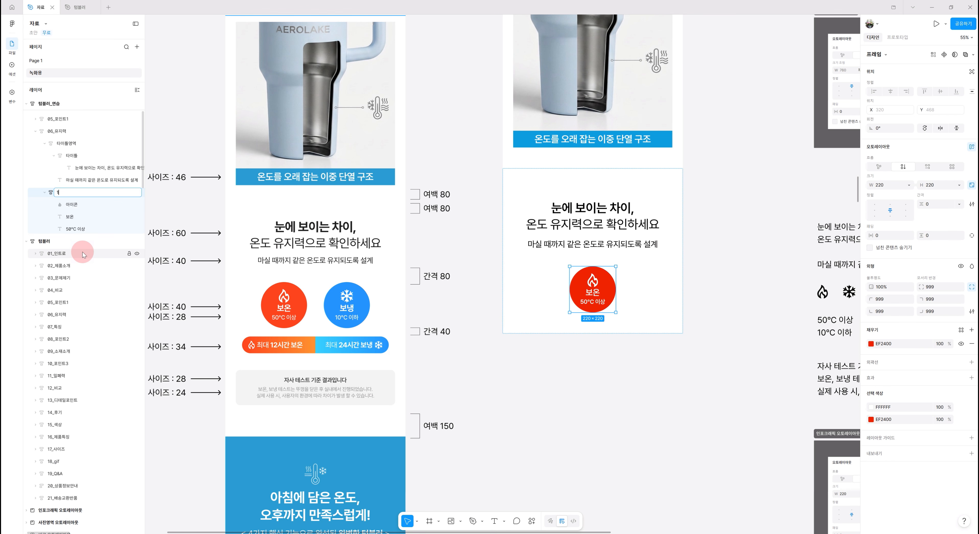
type("1")
key("Return")
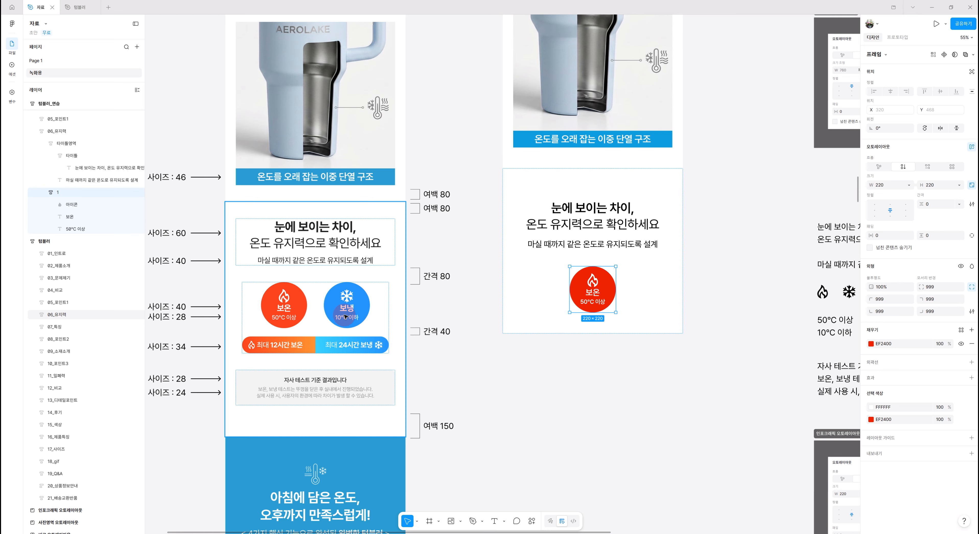
Duplicate the circle frame 1 to create a second circle
left_click(50, 193)
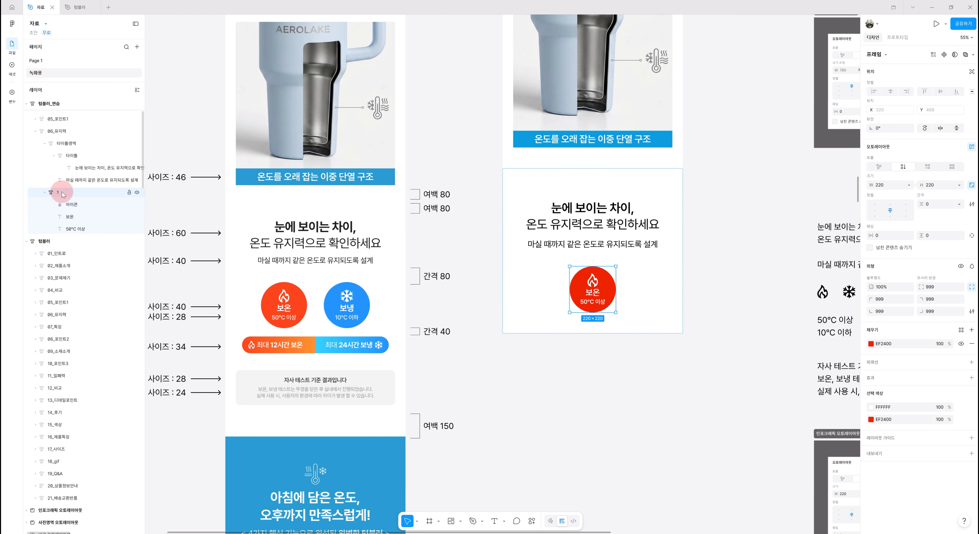
key("ctrl+d")
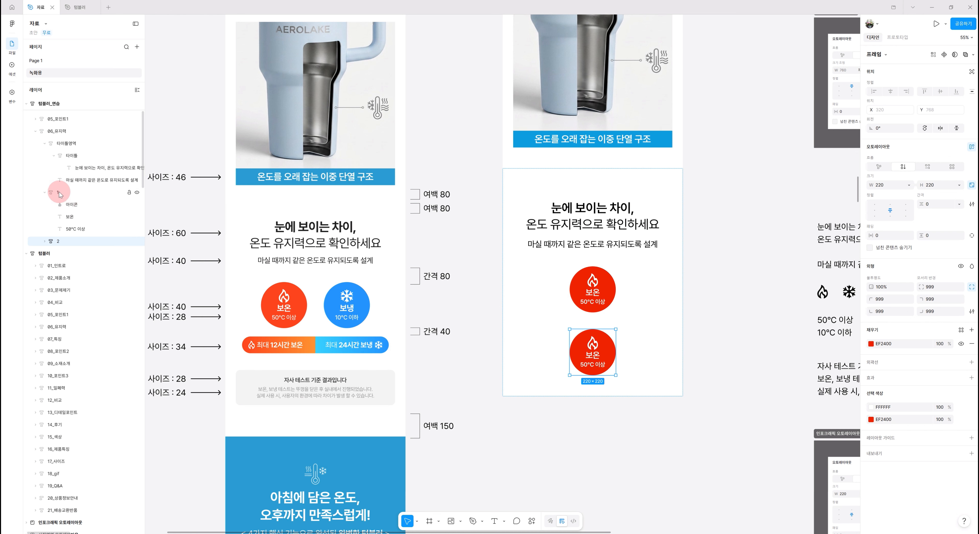
Wrap both circle frames in a new auto layout frame and name it 원배너
left_click(59, 192)
left_click(63, 242, "shift")
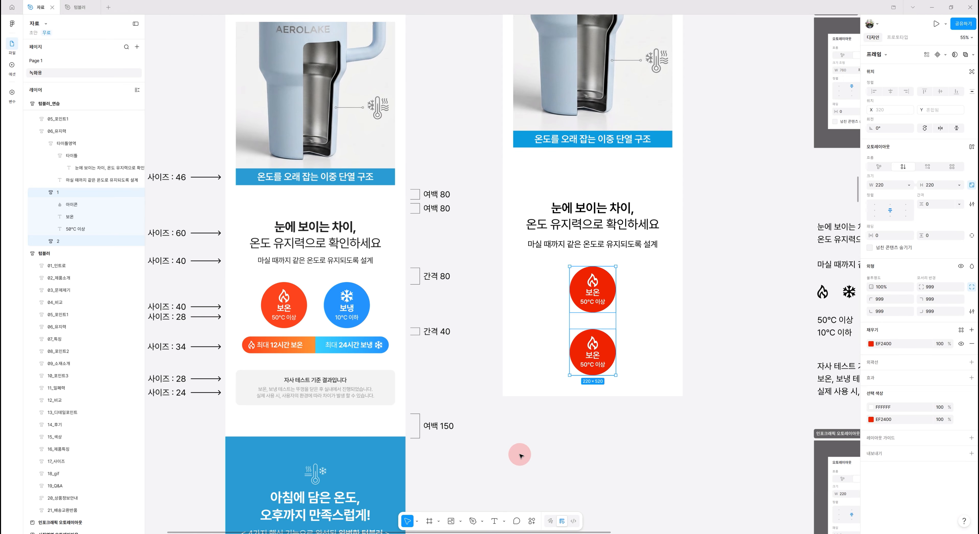
key("shift+a")
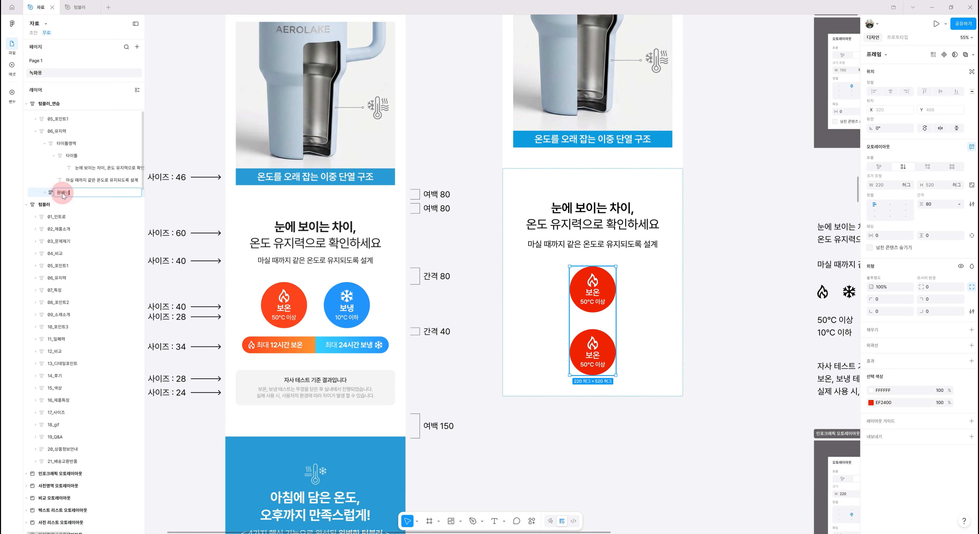
key("BackSpace")
type("ㅓ")
key("Return")
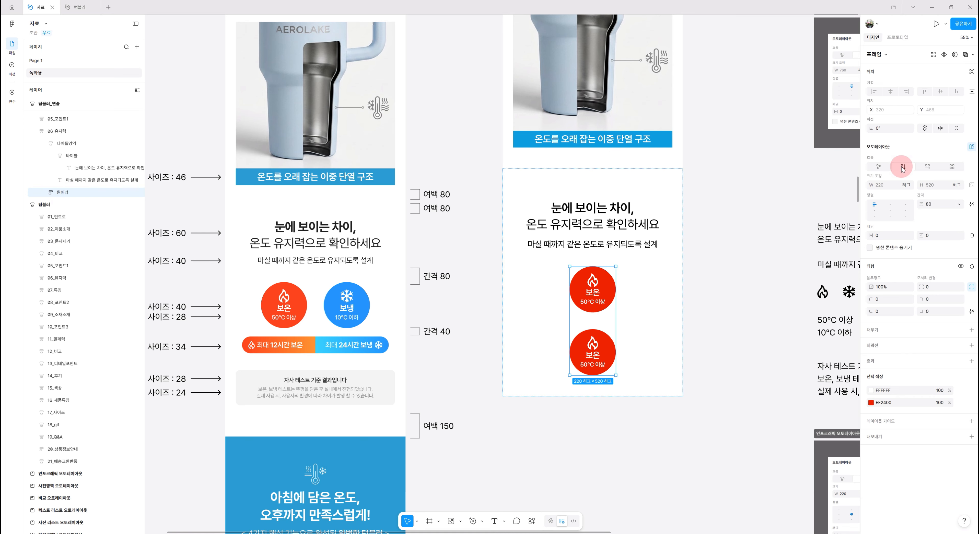
Switch the 원배너 frame's auto layout direction to horizontal so the circles sit side by side
left_click(927, 167)
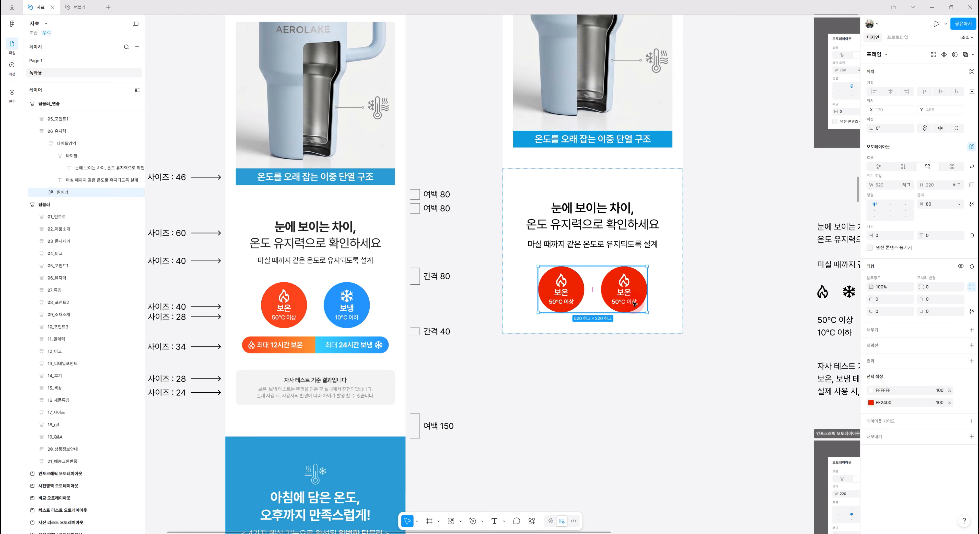
left_click_drag(765, 306, 706, 312)
Change the second circle's labels to 보냉 and 10°C 이하
double_click(563, 299)
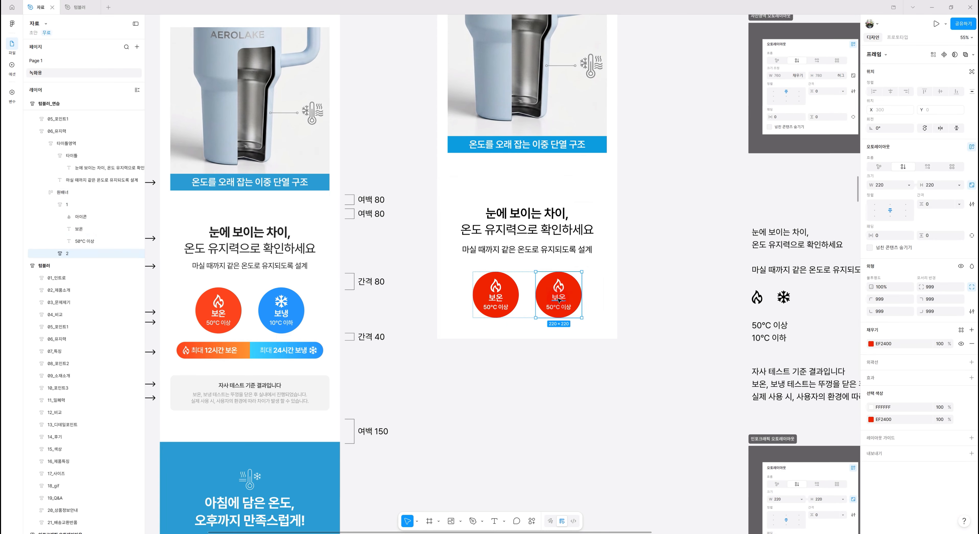
double_click(562, 299)
double_click(562, 299)
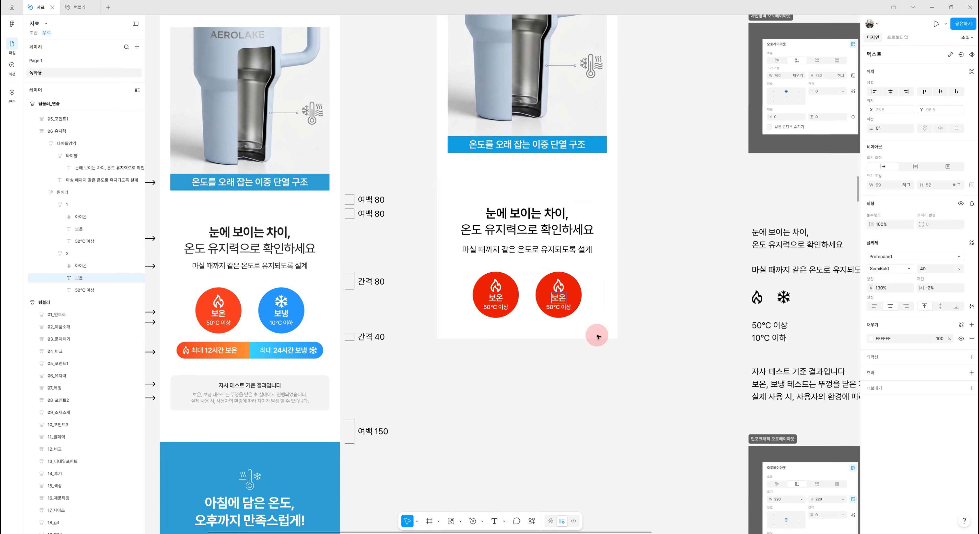
key("Right")
type("ㄴ")
key("Delete")
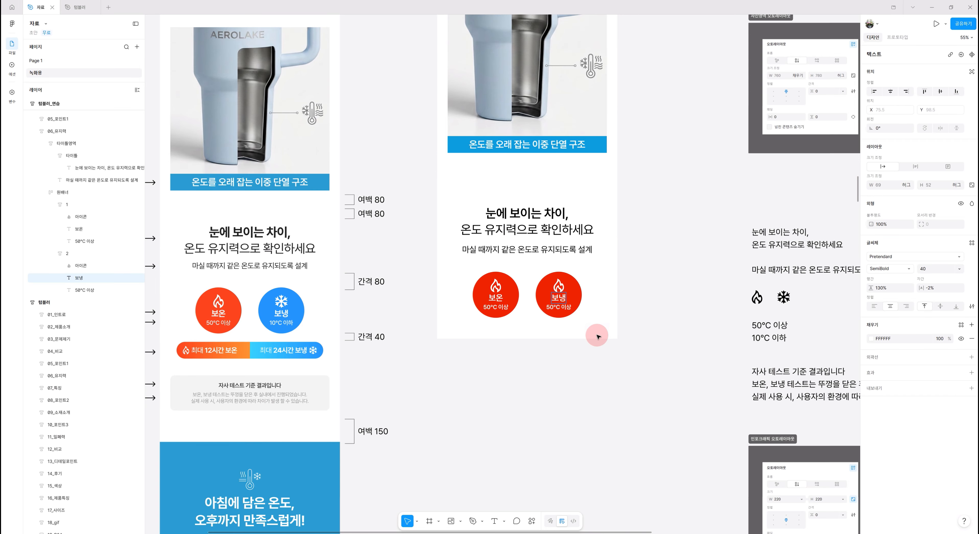
left_click(553, 307)
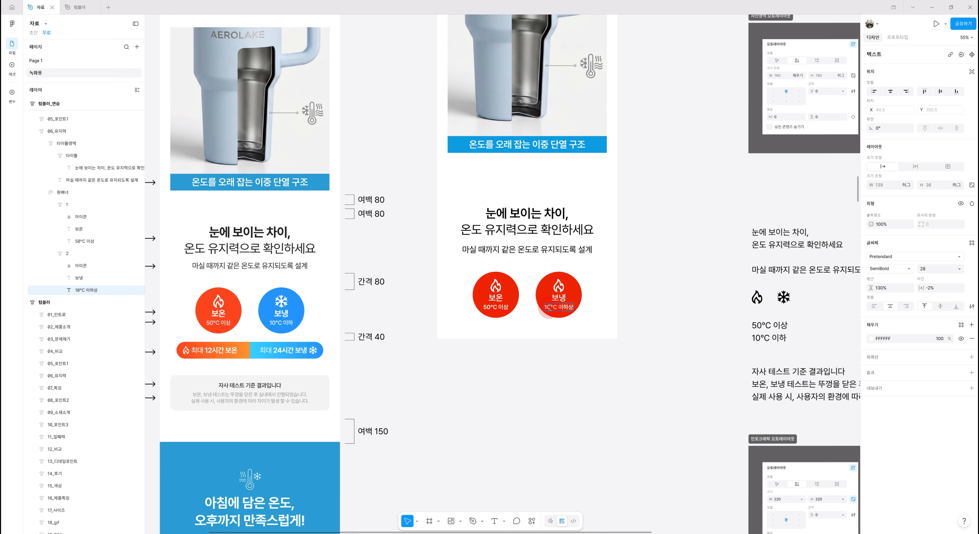
left_click(607, 356)
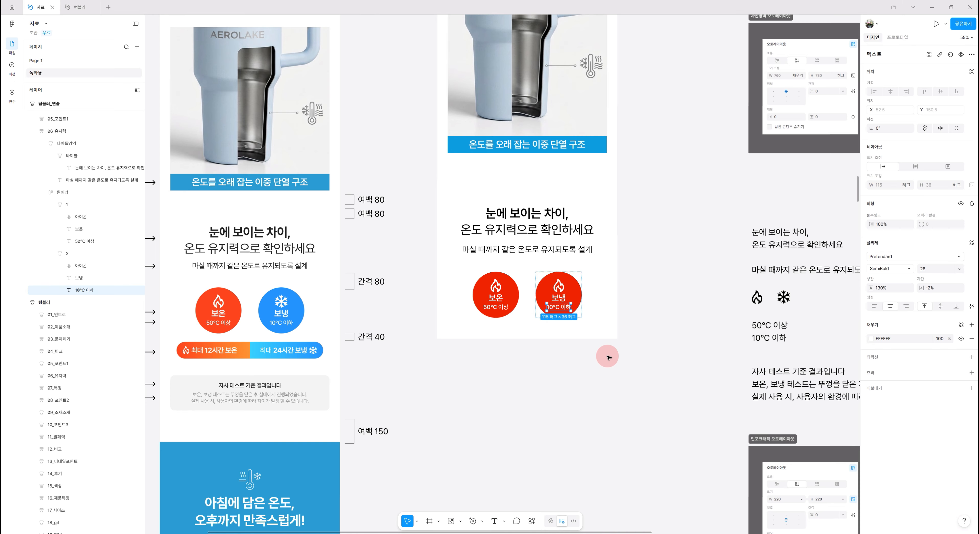
Replace the second circle's flame icon with the snowflake icon from the reference, colored white
left_click(782, 297)
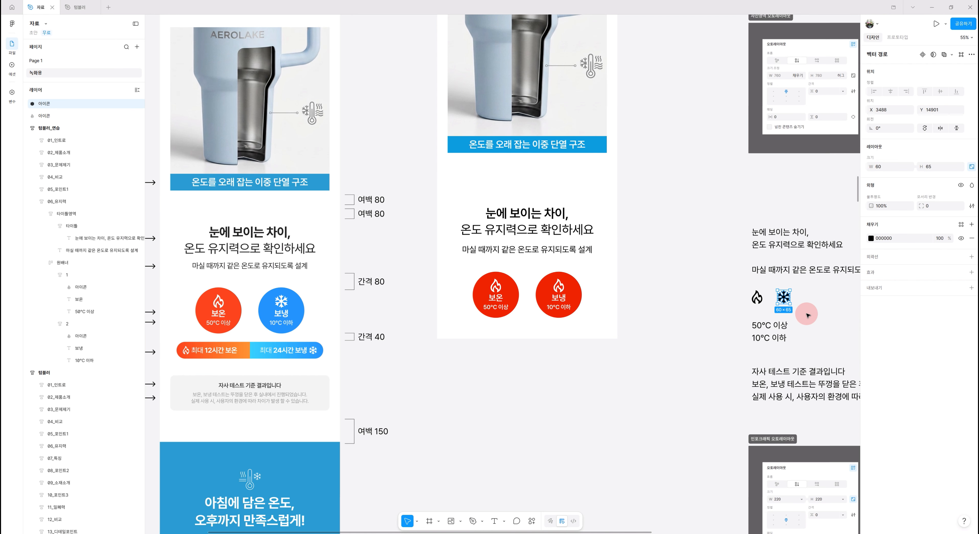
left_click(558, 287, "ctrl")
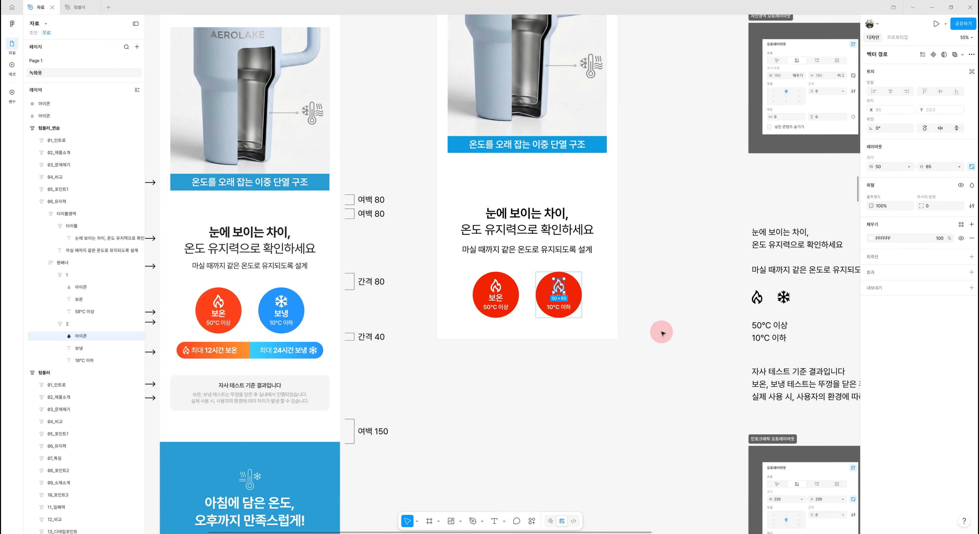
key("ctrl+v")
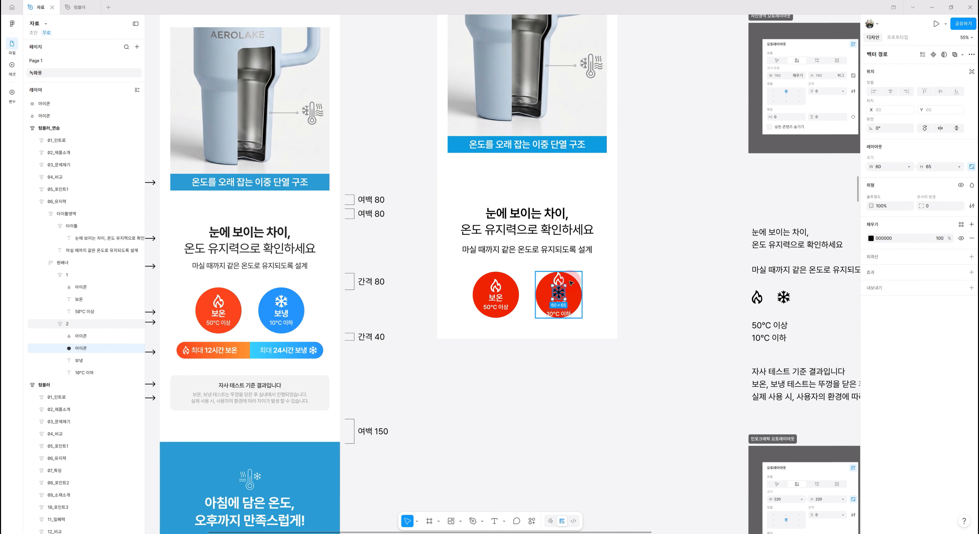
left_click(870, 238)
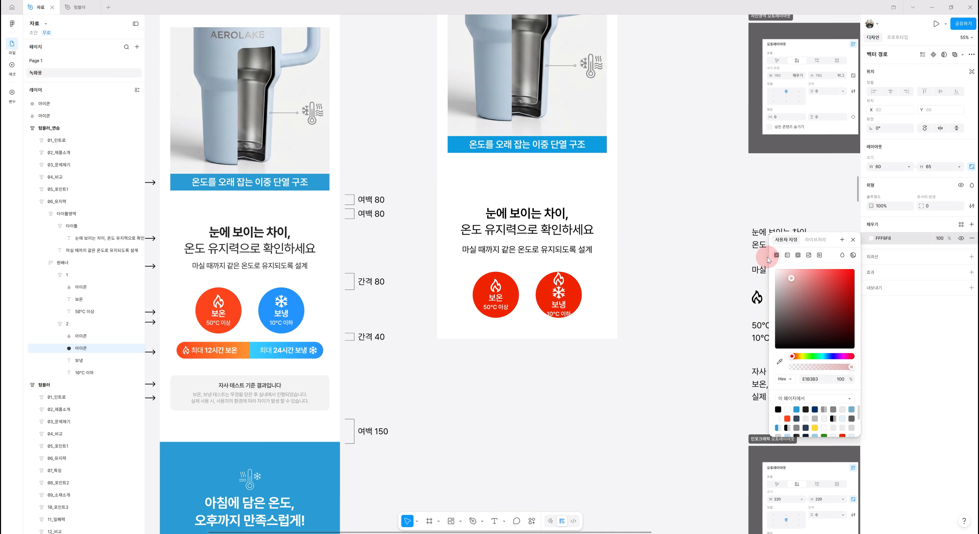
left_click(775, 269)
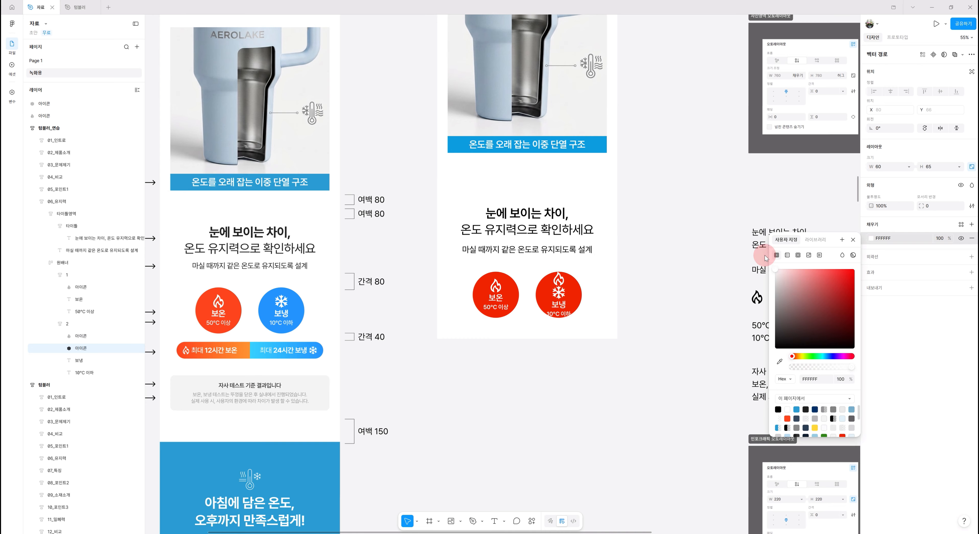
left_click(558, 276)
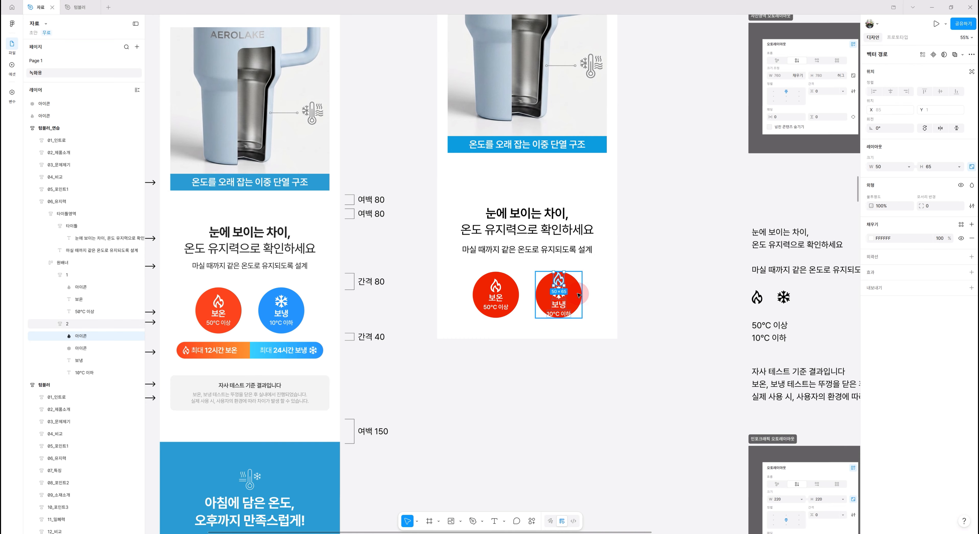
key("Delete")
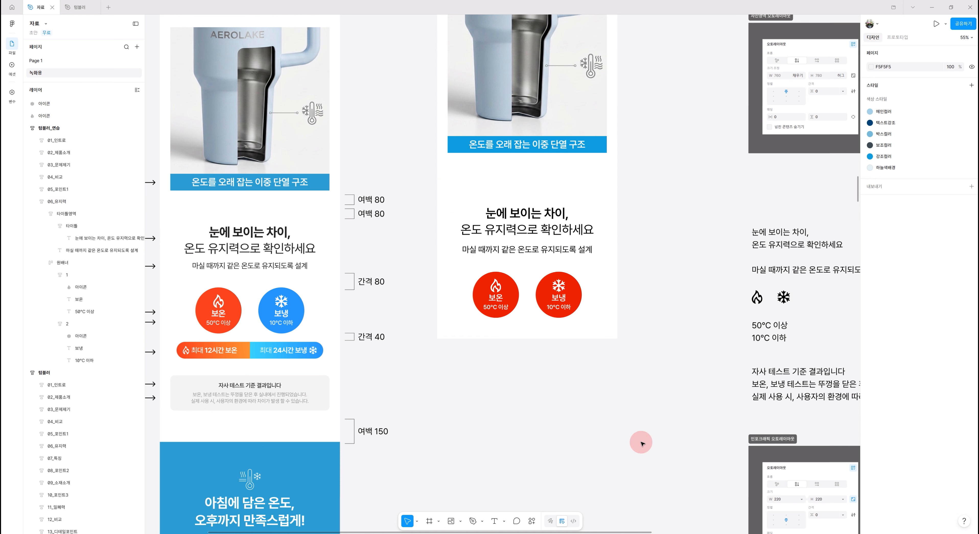
Change the second circle's fill color to blue 0099F2
left_click(568, 299)
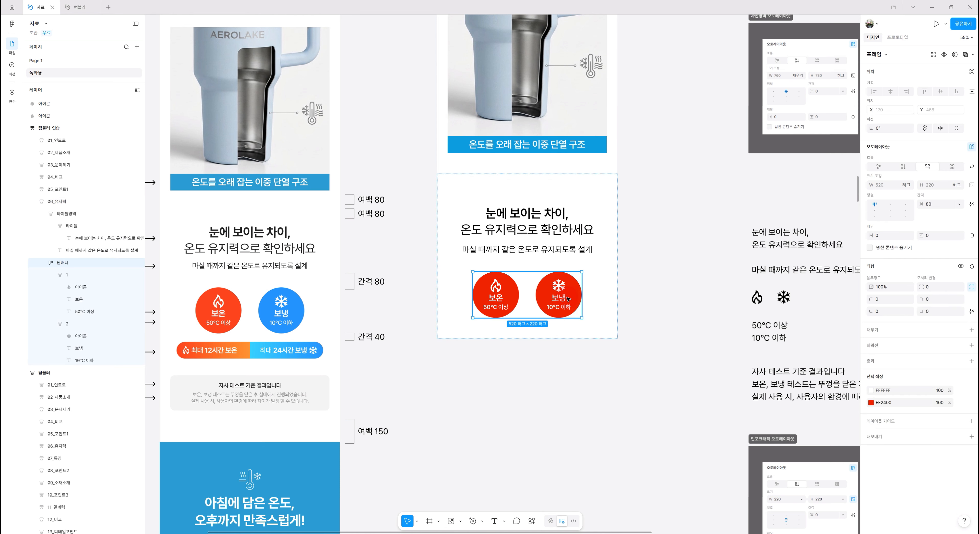
left_click(564, 303)
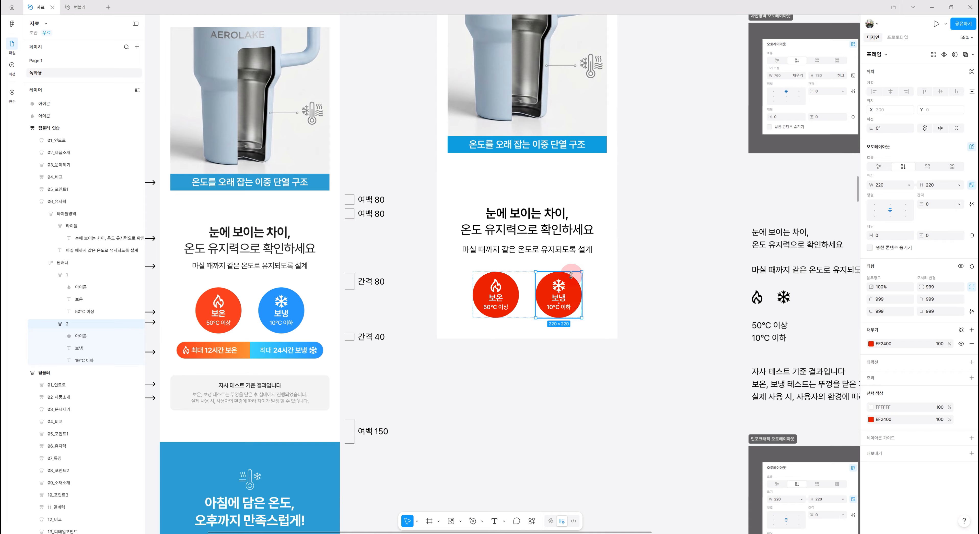
left_click(871, 344)
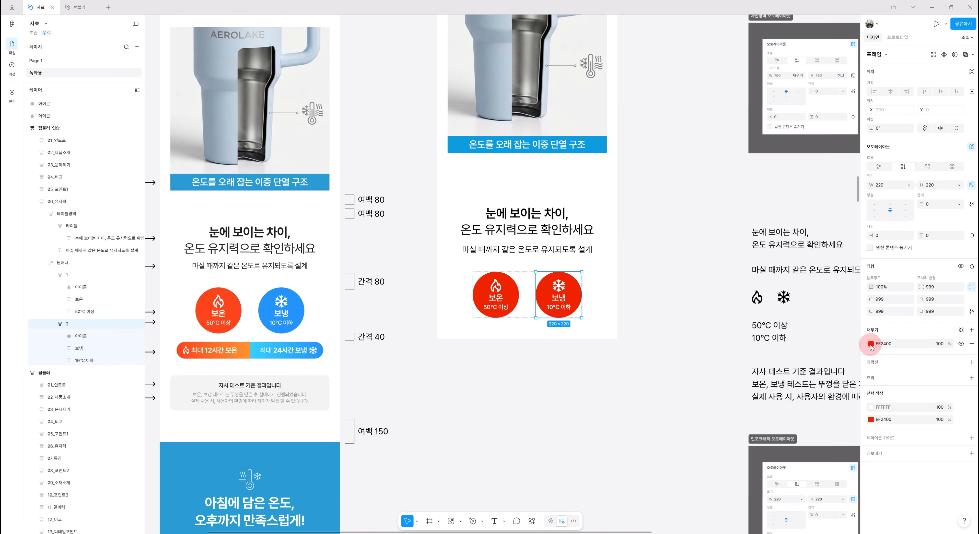
left_click_drag(824, 448, 825, 449)
left_click(849, 370)
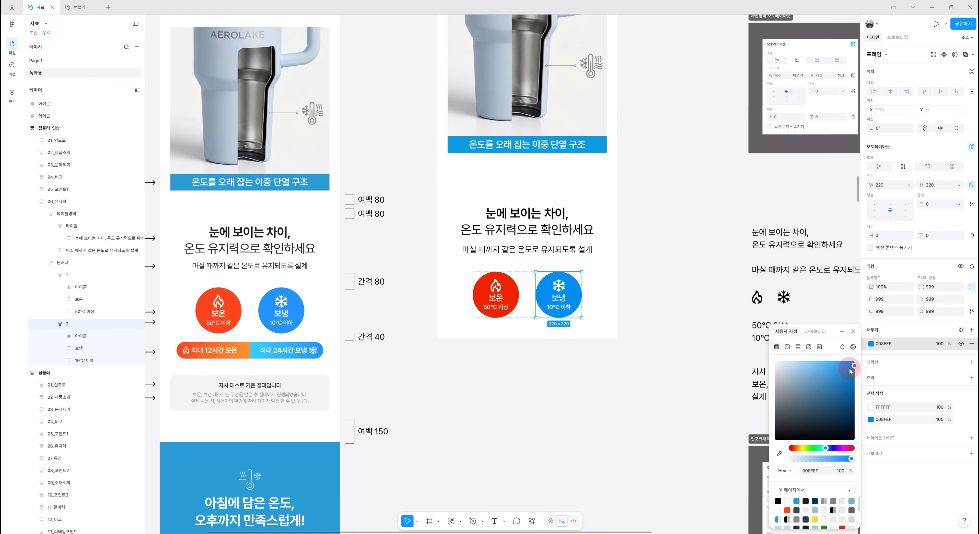
left_click_drag(854, 369, 858, 371)
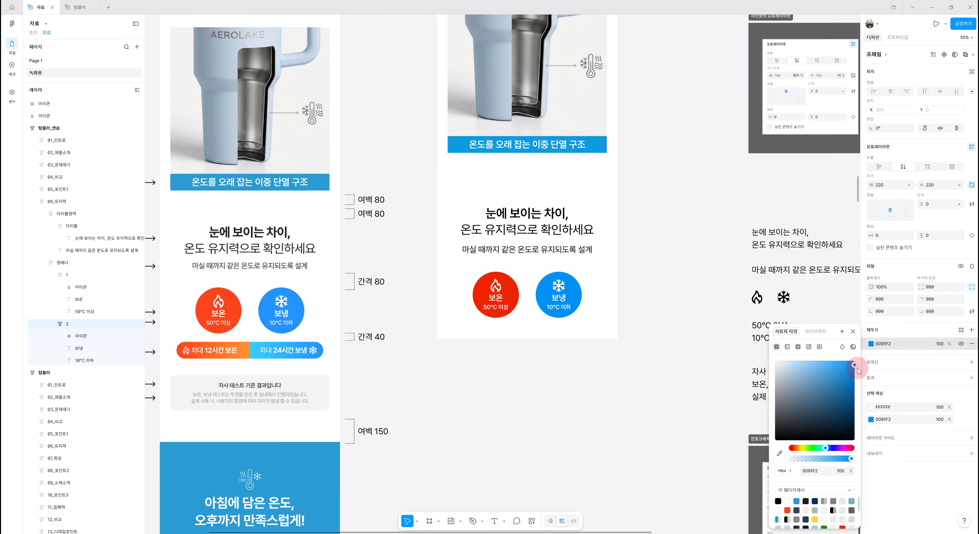
key("Escape")
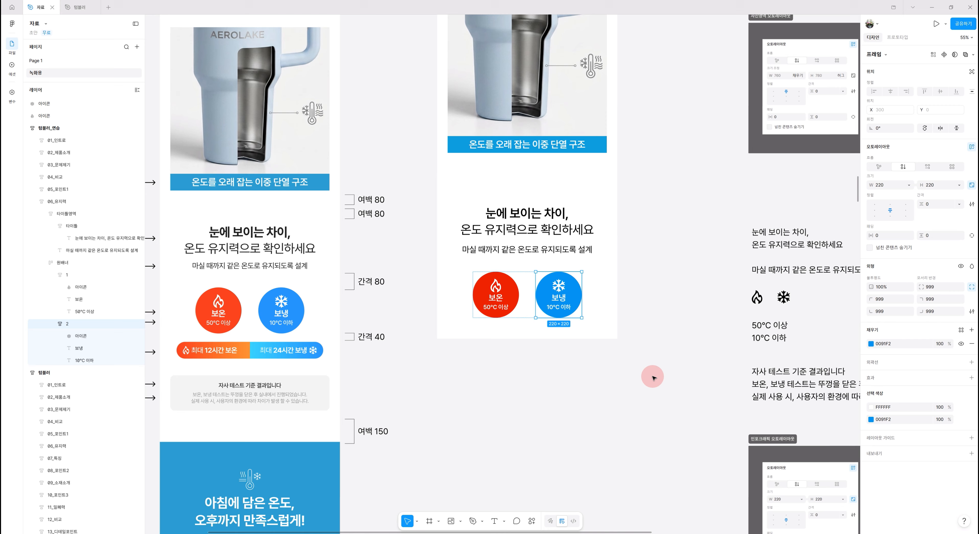
Duplicate the 원배너 frame containing the two circles
left_click(625, 390)
scroll(638, 380, "down", 1)
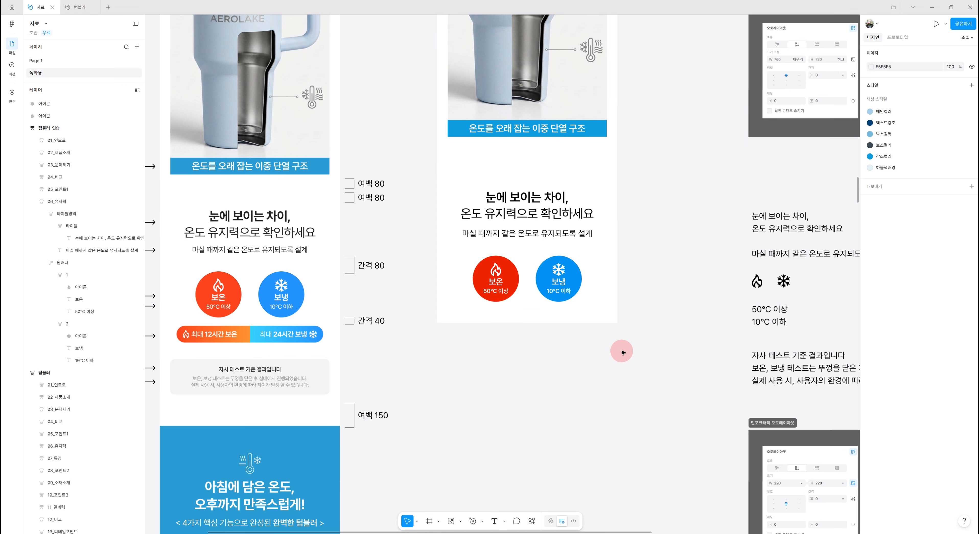
scroll(608, 376, "down", 2)
scroll(608, 376, "left", 2)
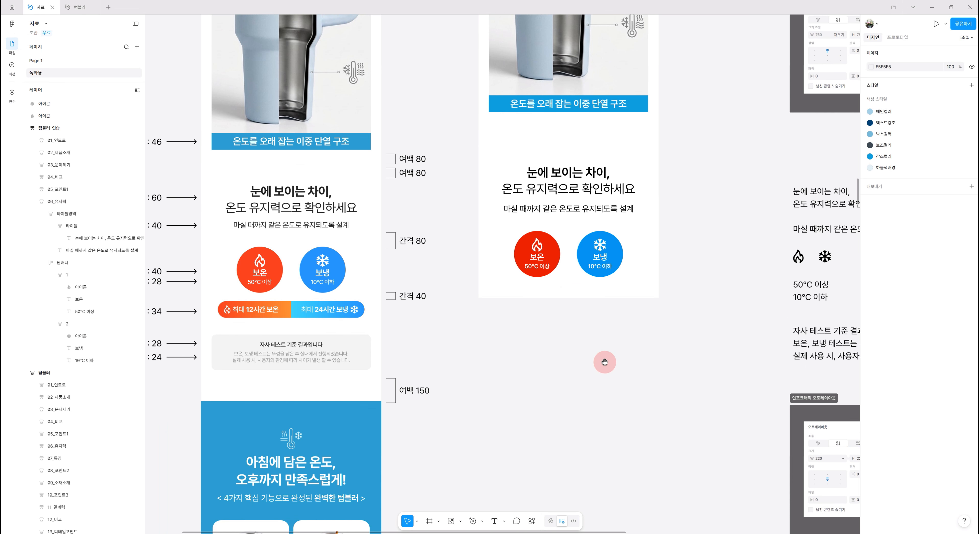
left_click(573, 254)
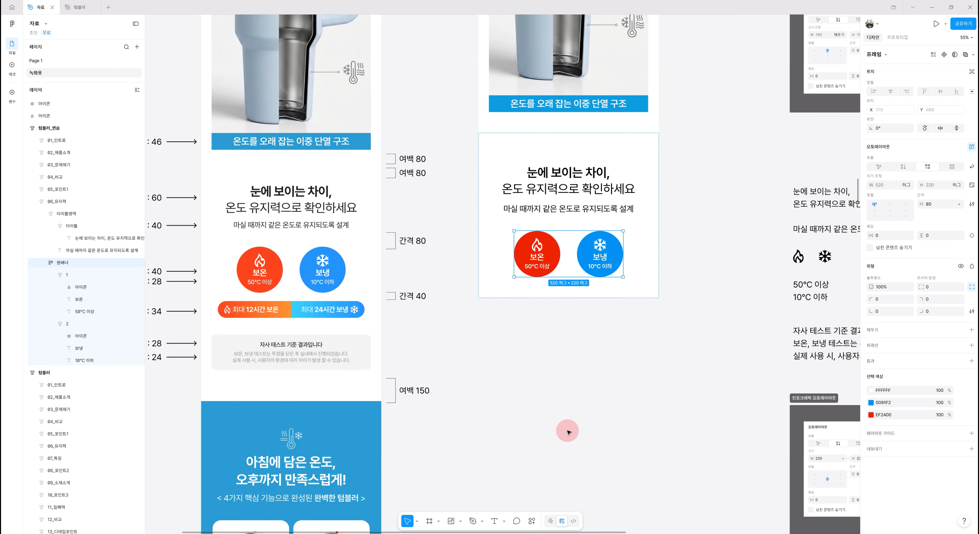
key("ctrl+d")
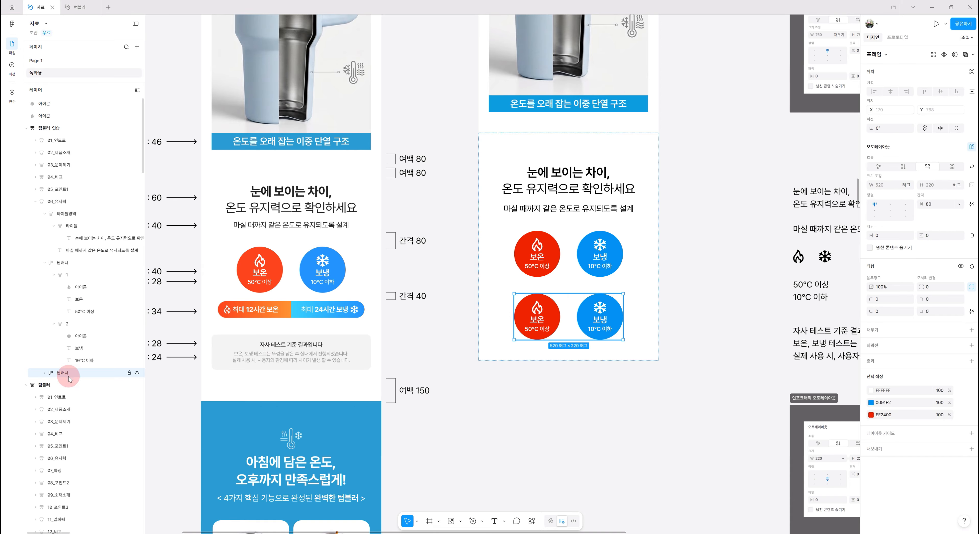
left_click(44, 372)
scroll(532, 445, "down", 1)
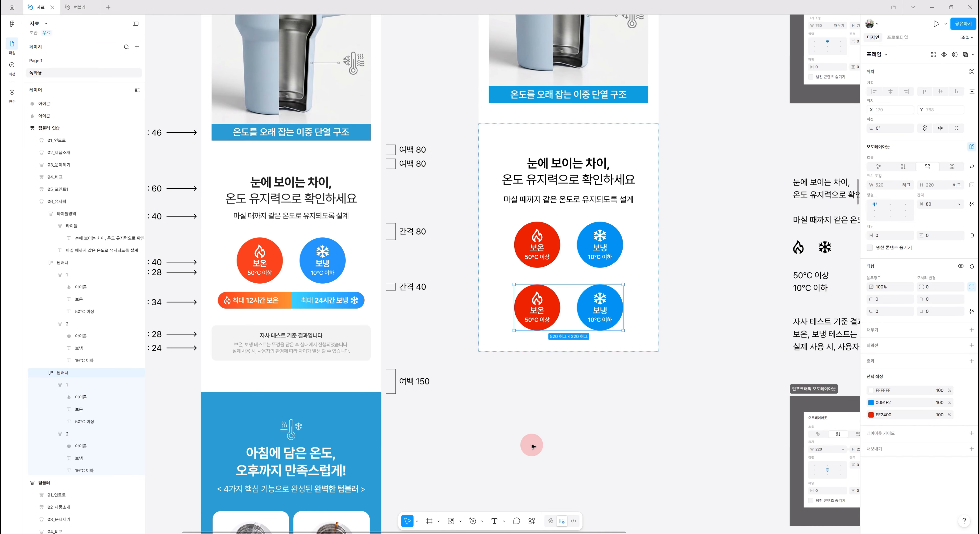
Delete the second circle from the duplicated 원배너 frame
left_click(95, 384)
left_click(95, 385)
scroll(91, 395, "down", 4)
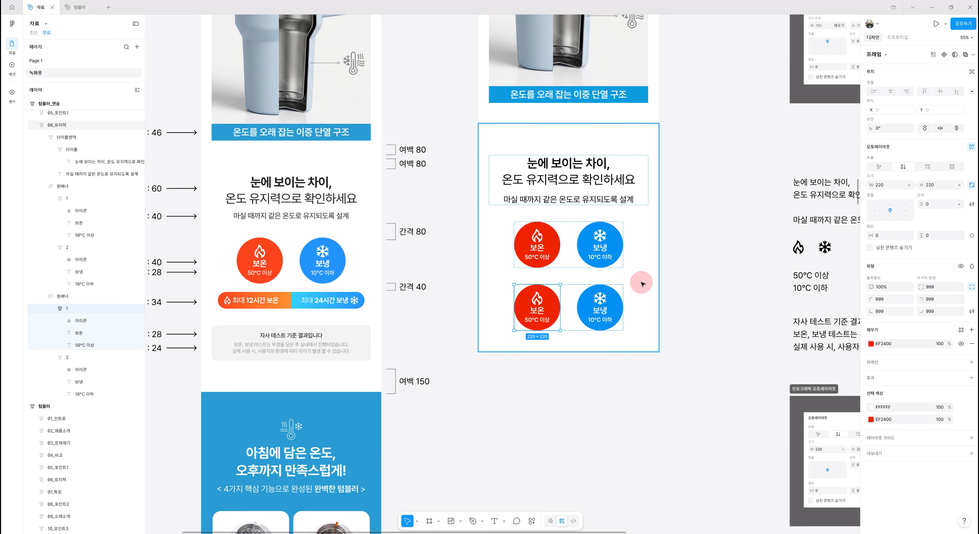
left_click(597, 312)
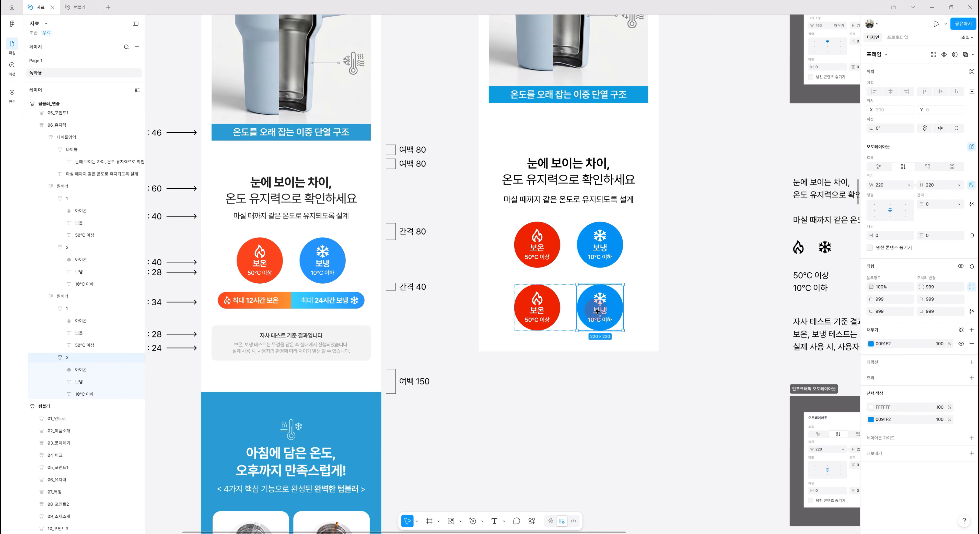
key("Delete")
Resize the remaining circle to 350 by 80 and switch its auto layout to horizontal
left_click(575, 312)
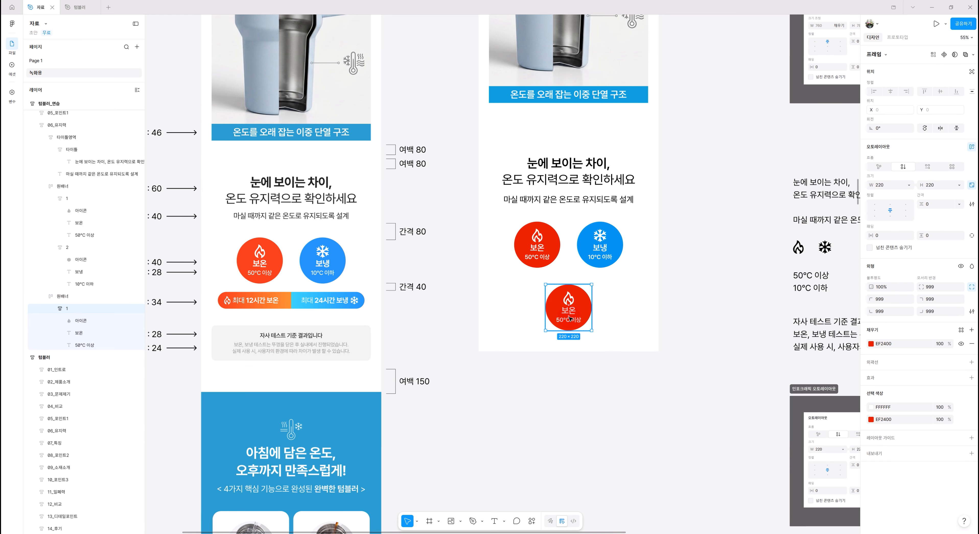
left_click(61, 308)
left_click_drag(772, 365, 671, 361)
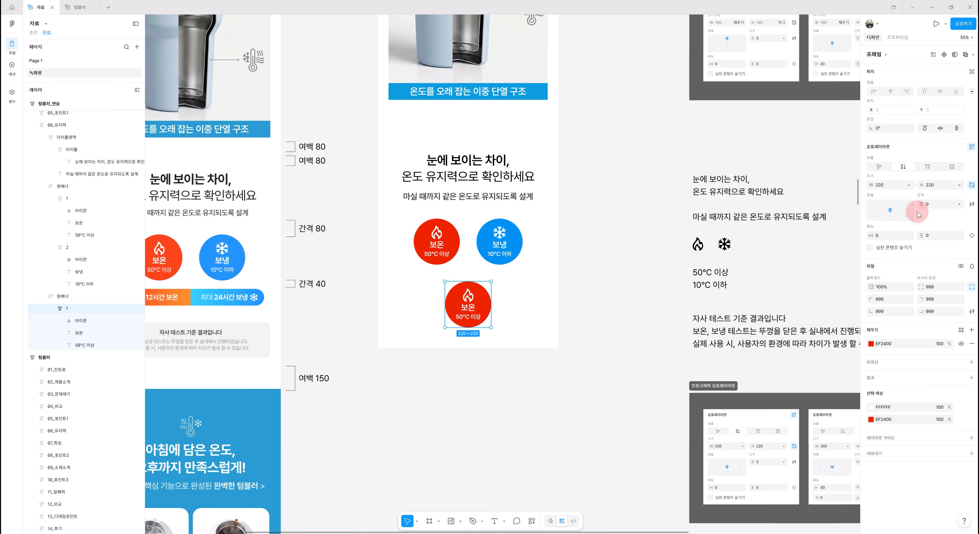
left_click(972, 185)
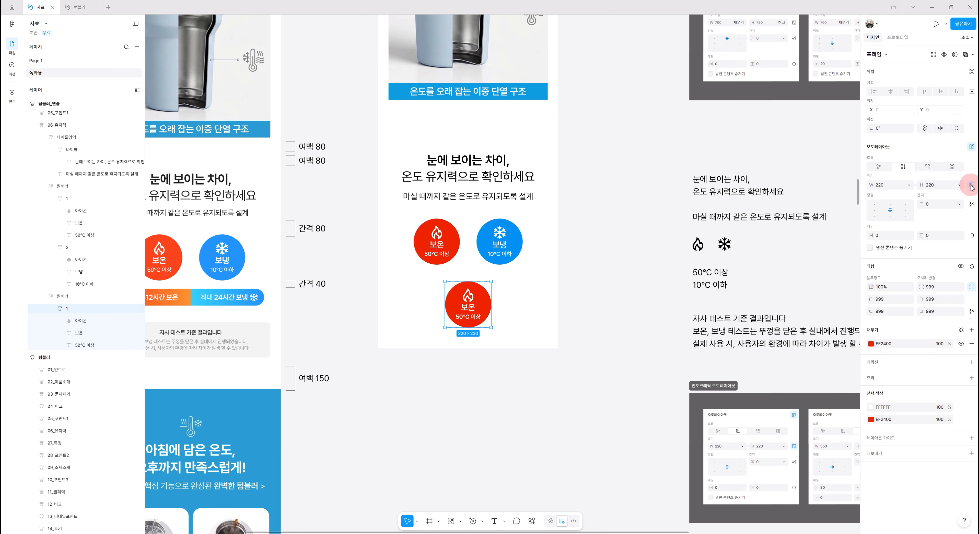
left_click(885, 188)
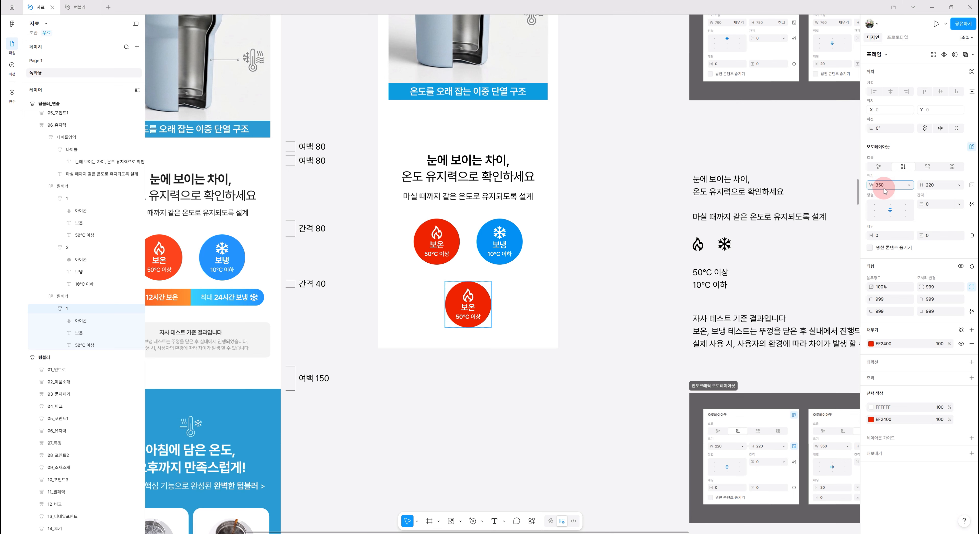
key("Return")
left_click(943, 185)
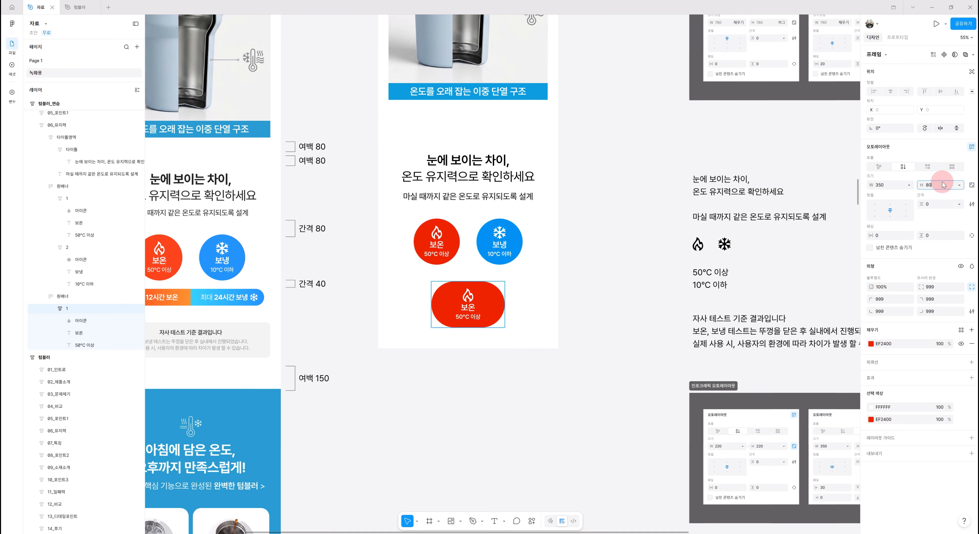
key("Return")
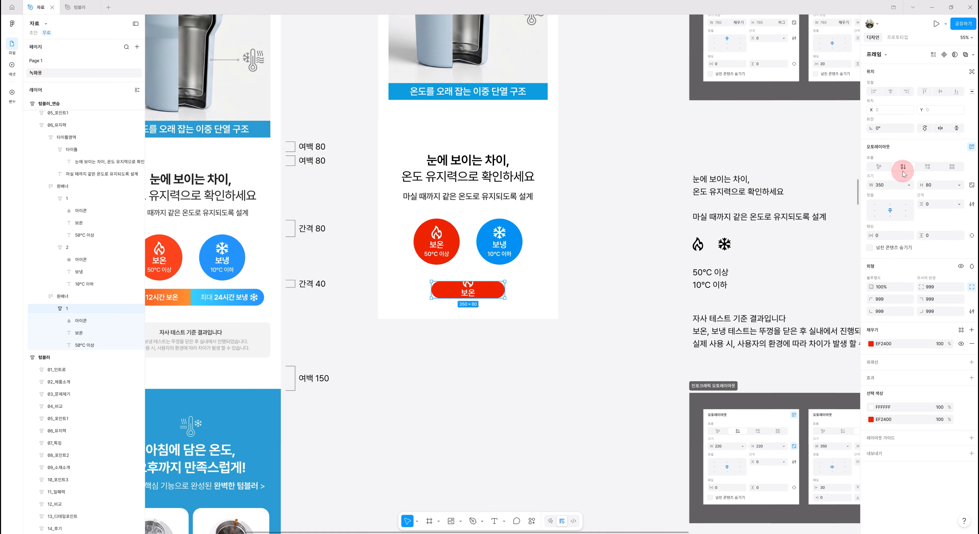
left_click(928, 167)
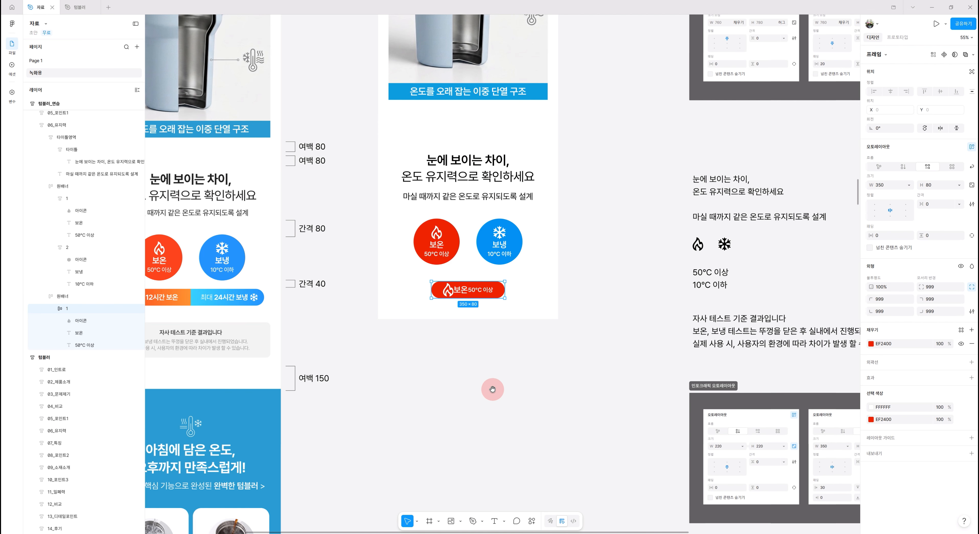
left_click_drag(515, 387, 550, 395)
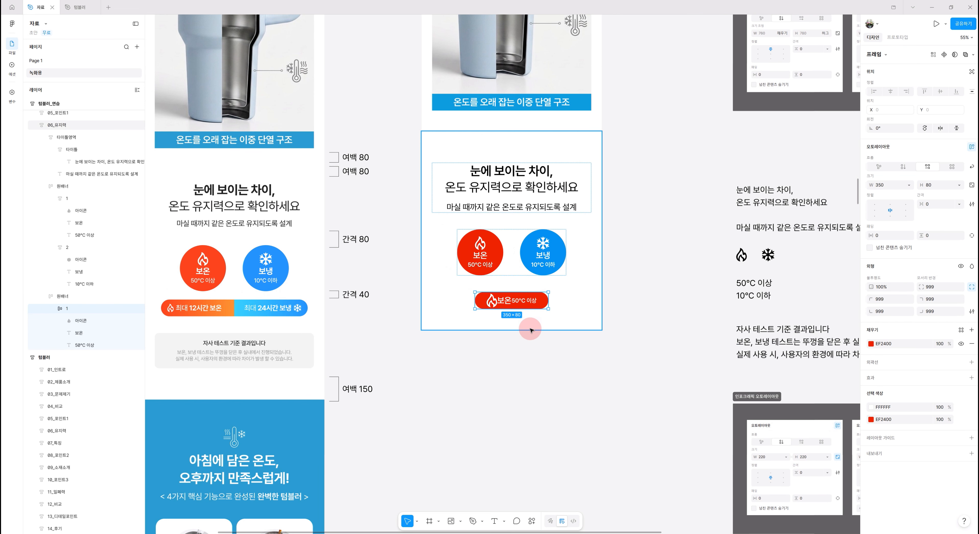
Delete the 50°C 이상 label from the new pill
left_click(508, 303)
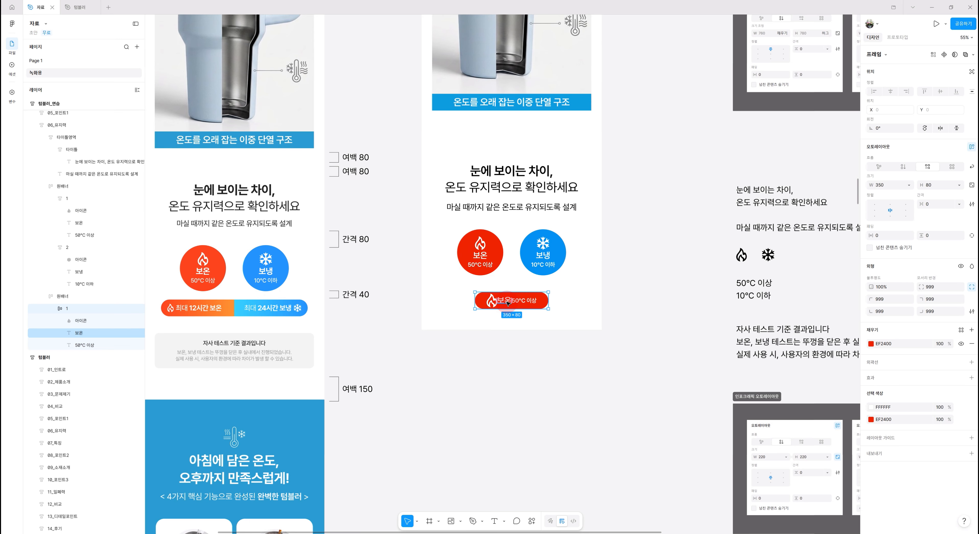
left_click(508, 303)
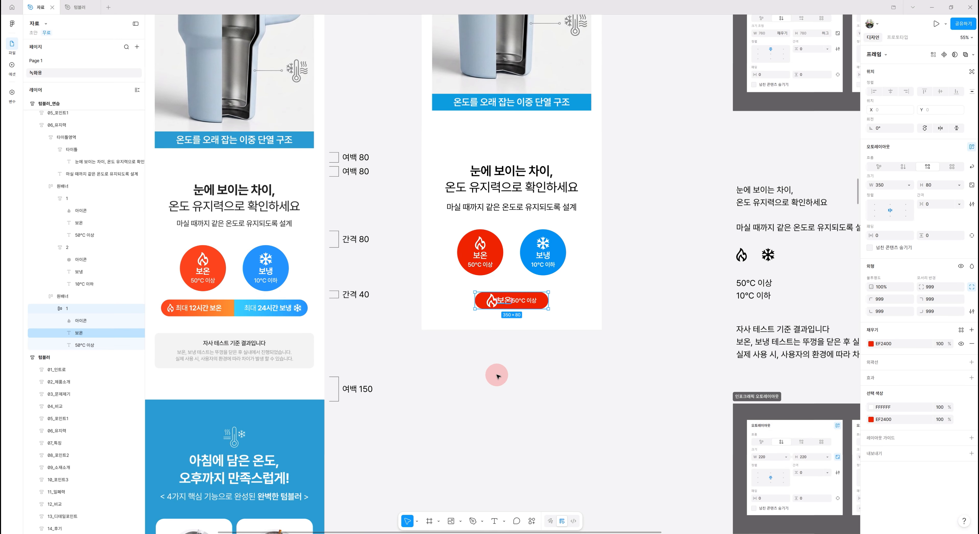
left_click(531, 303)
key("Delete")
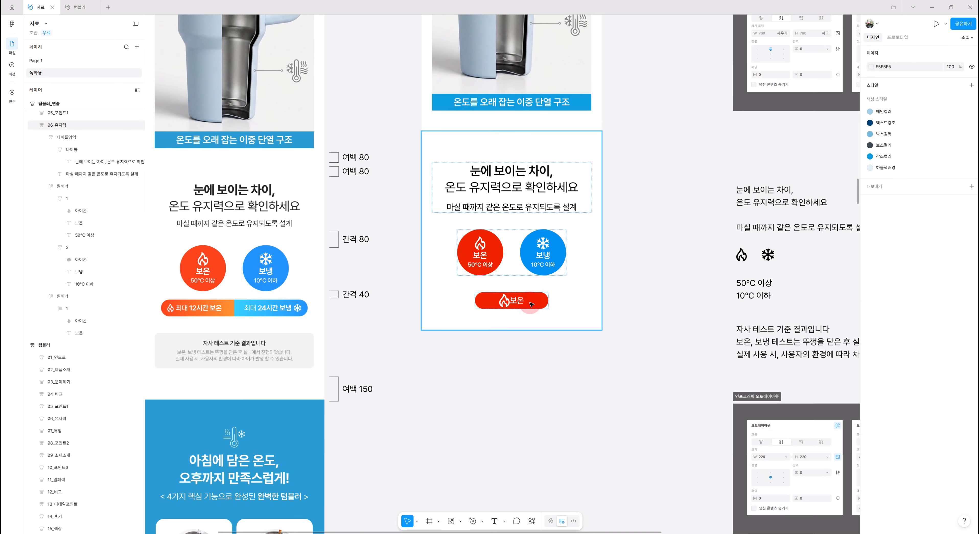
Change the pill's 보온 label to 최대 12시간 보온
left_click(513, 300)
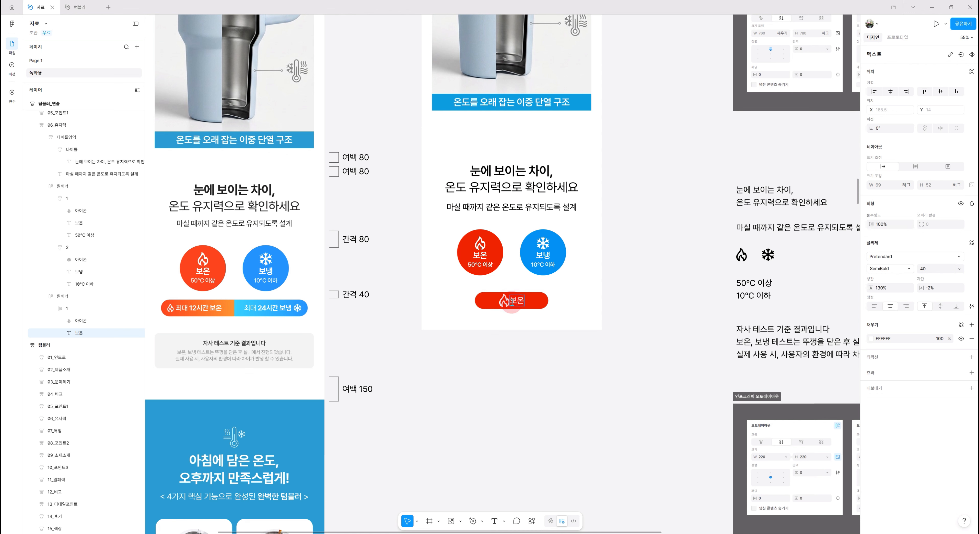
type("최")
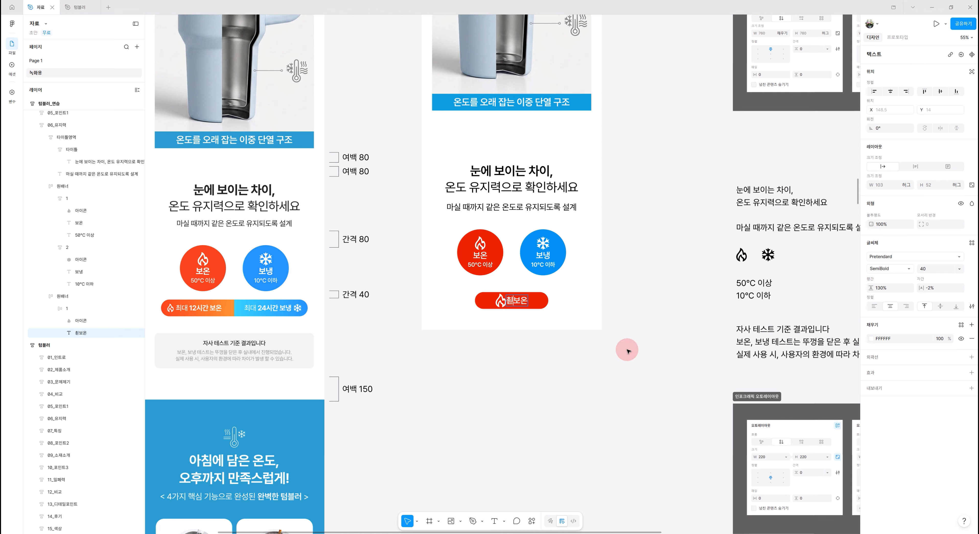
type("대 12시간")
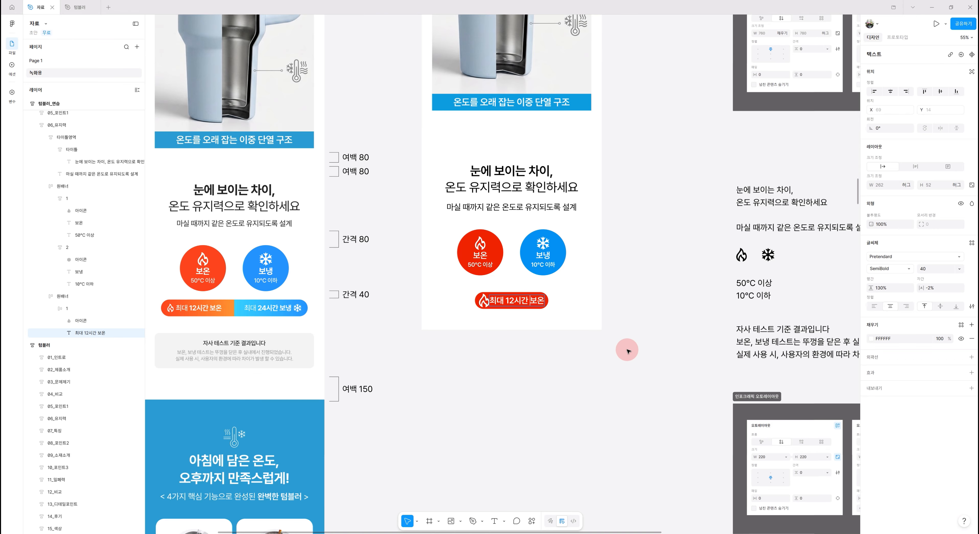
key("Escape")
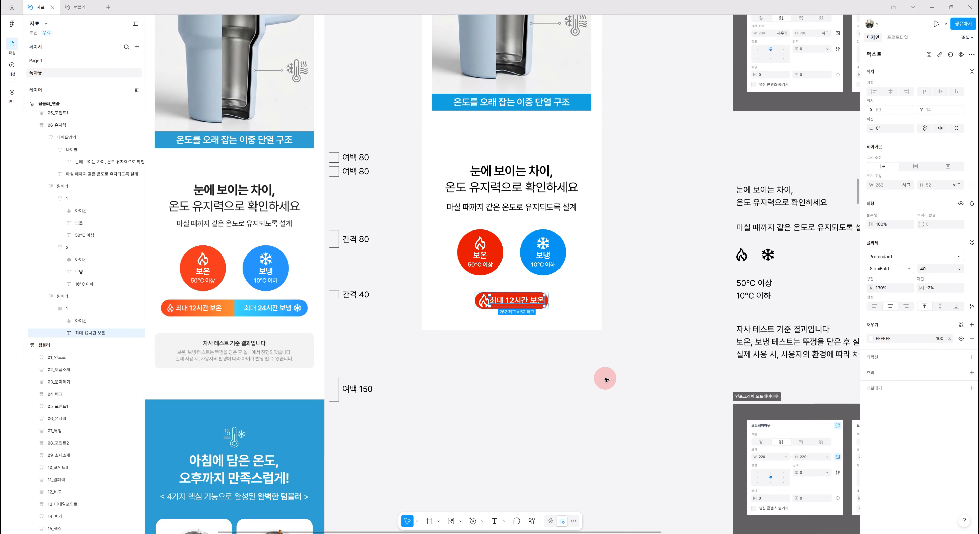
Set the pill label's font size to 34
mouse_move(583, 369)
left_mouse_down()
mouse_move(660, 376)
mouse_move(663, 385)
left_mouse_up()
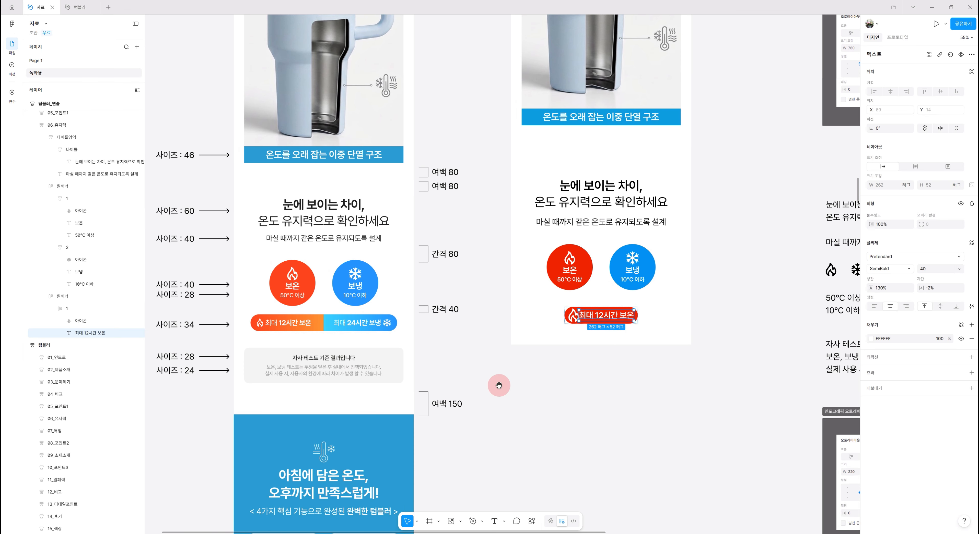
left_click(934, 270)
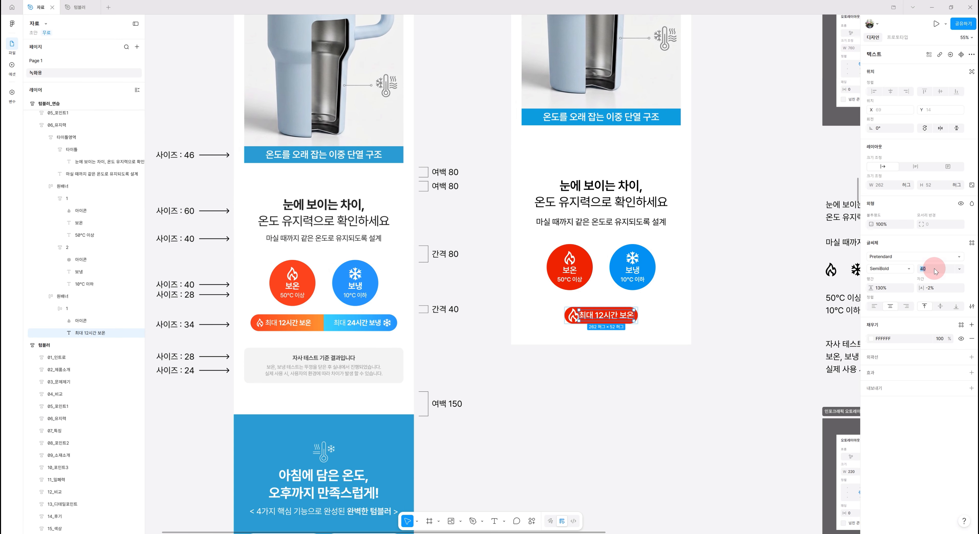
key("Return")
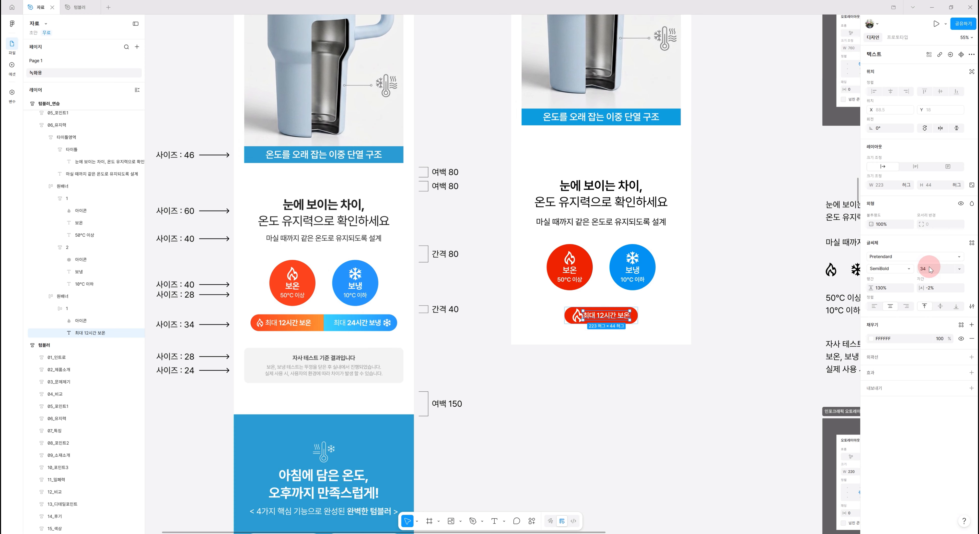
Lock the flame icon's proportions and set its width to 30
left_click(576, 320)
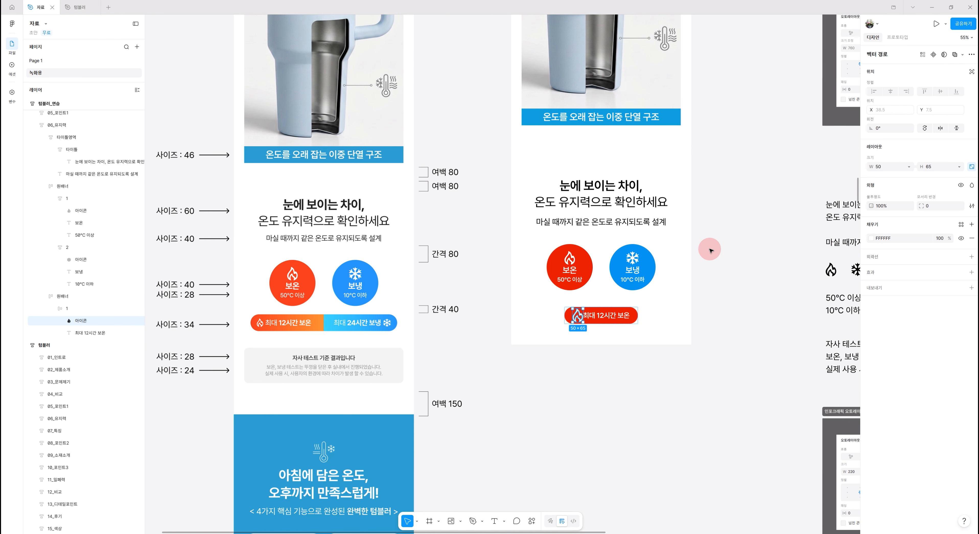
left_click(890, 168)
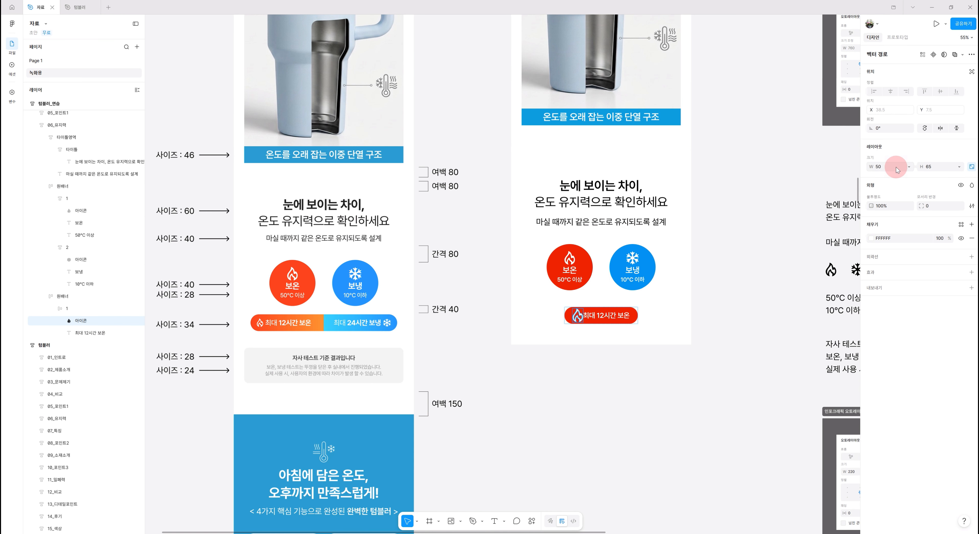
left_click(971, 166)
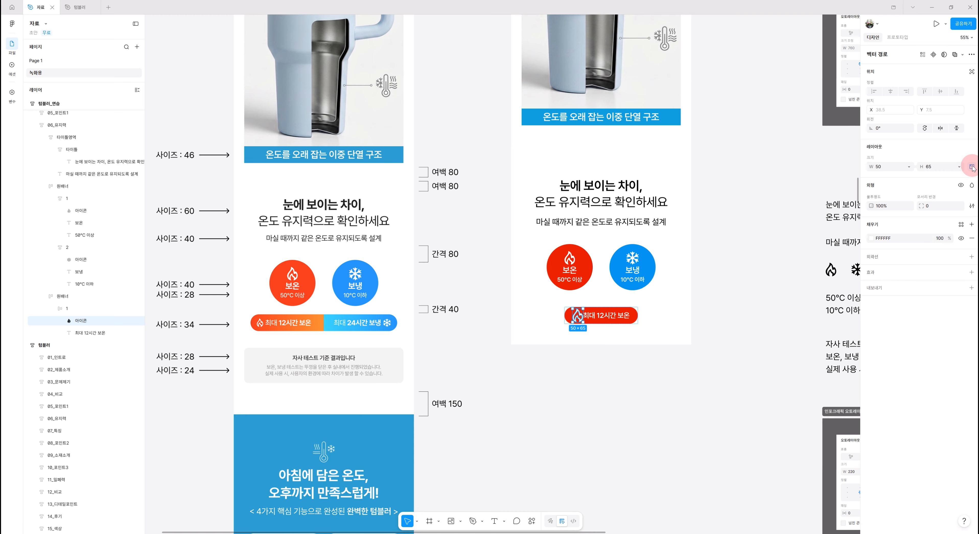
left_click(887, 168)
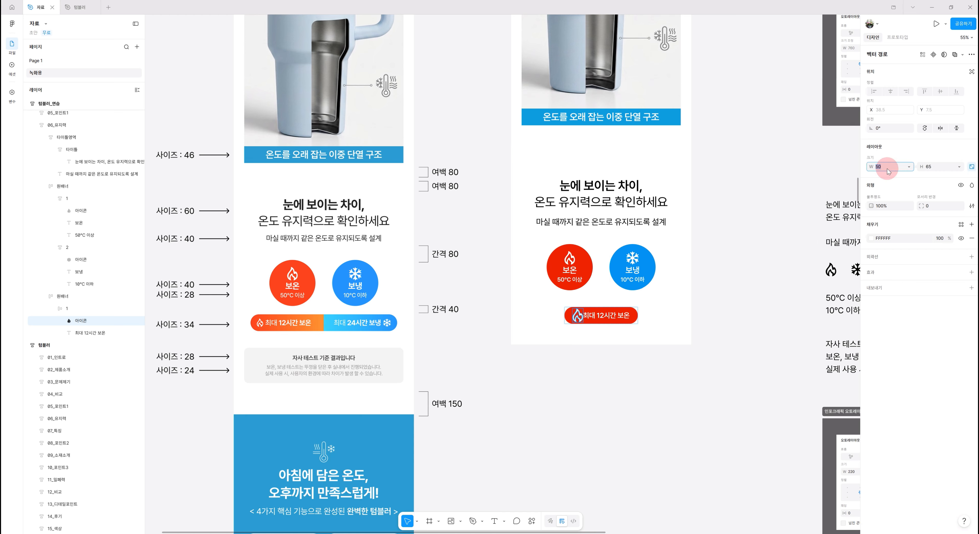
type("30")
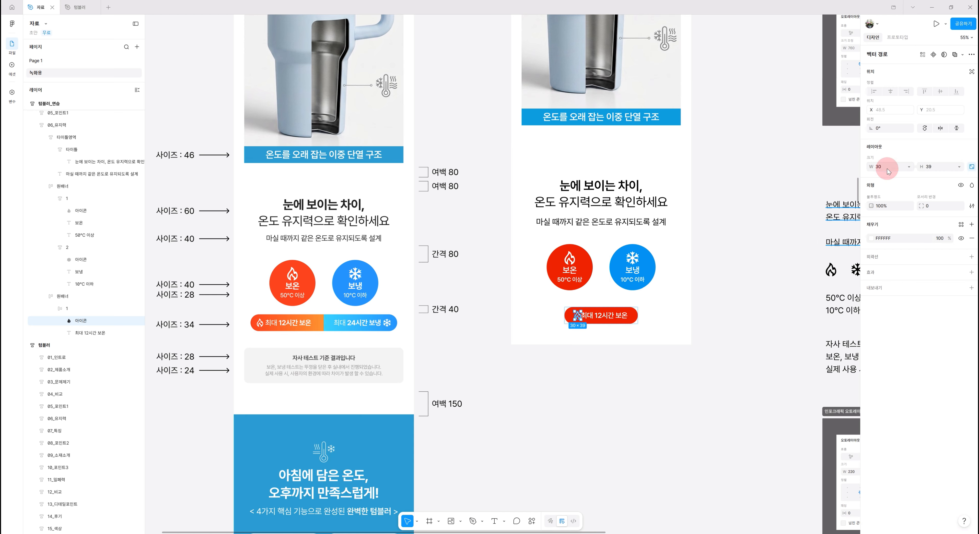
Set the pill's auto layout gap to 15 and align its contents left center
left_click(929, 171)
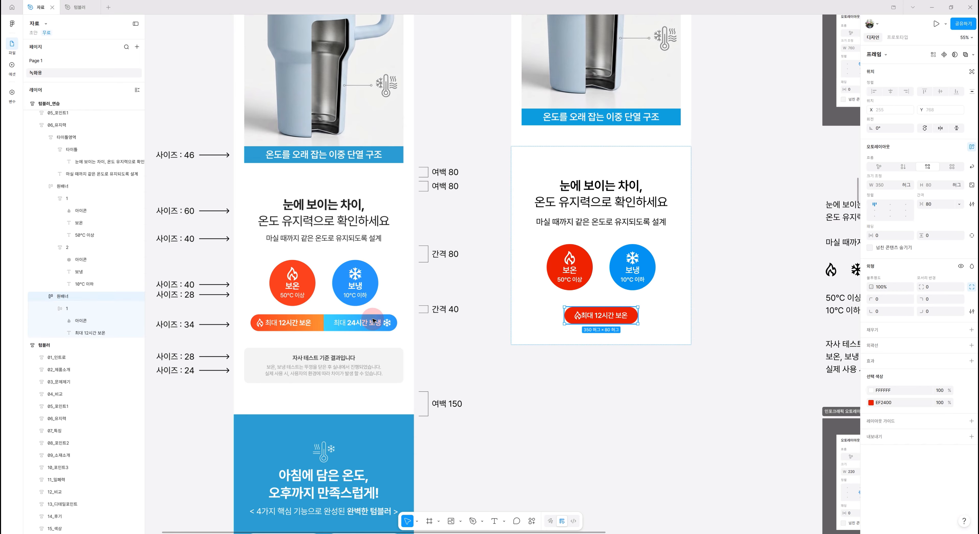
left_click(599, 310)
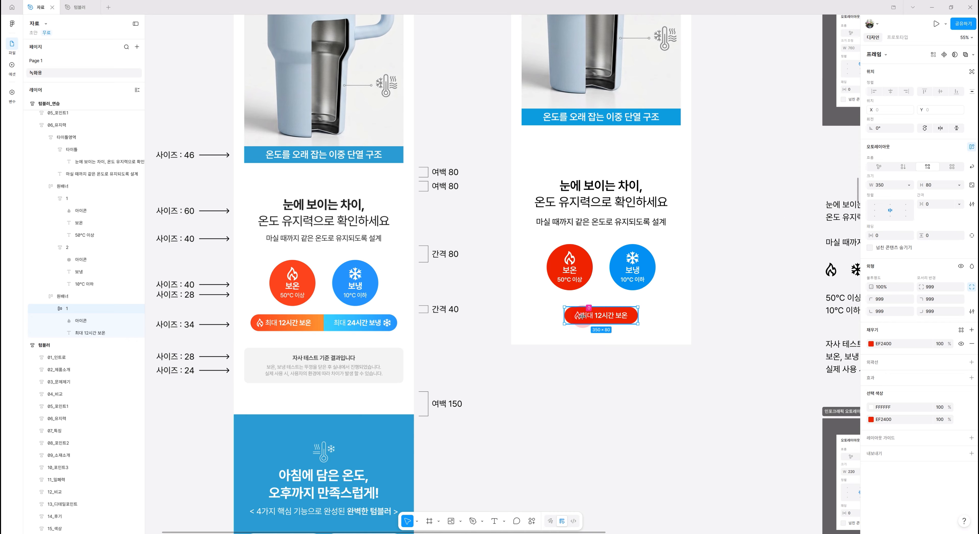
left_click(932, 204)
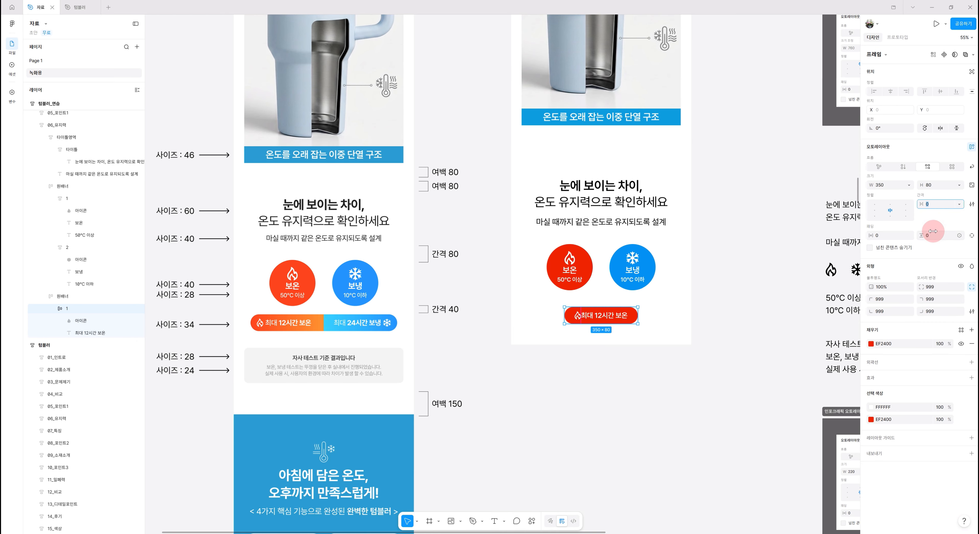
type("15")
key("Return")
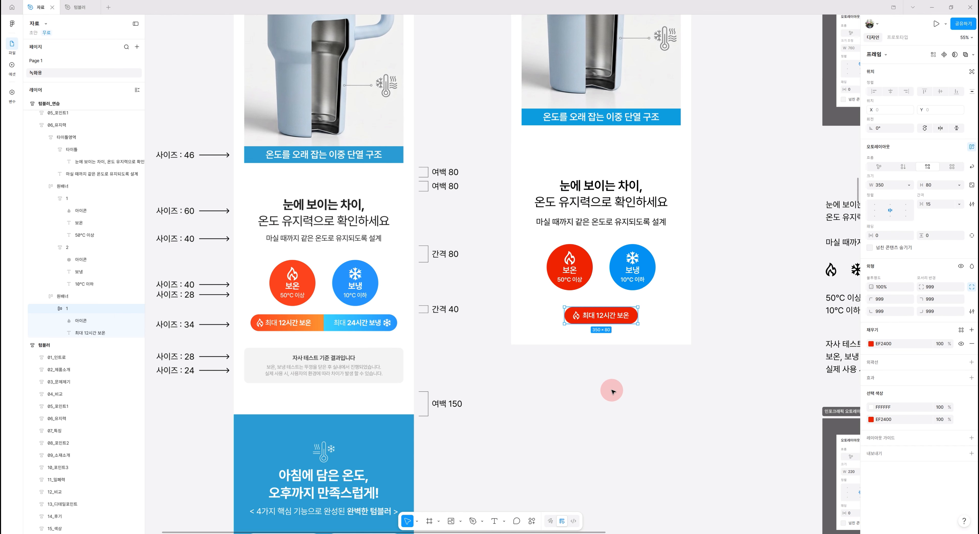
scroll(612, 392, "down", 3)
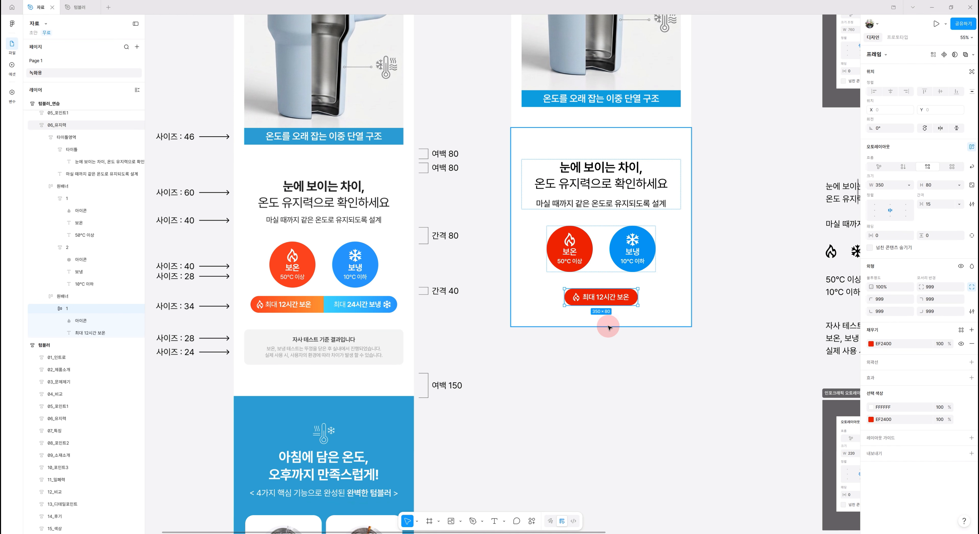
left_click(874, 211)
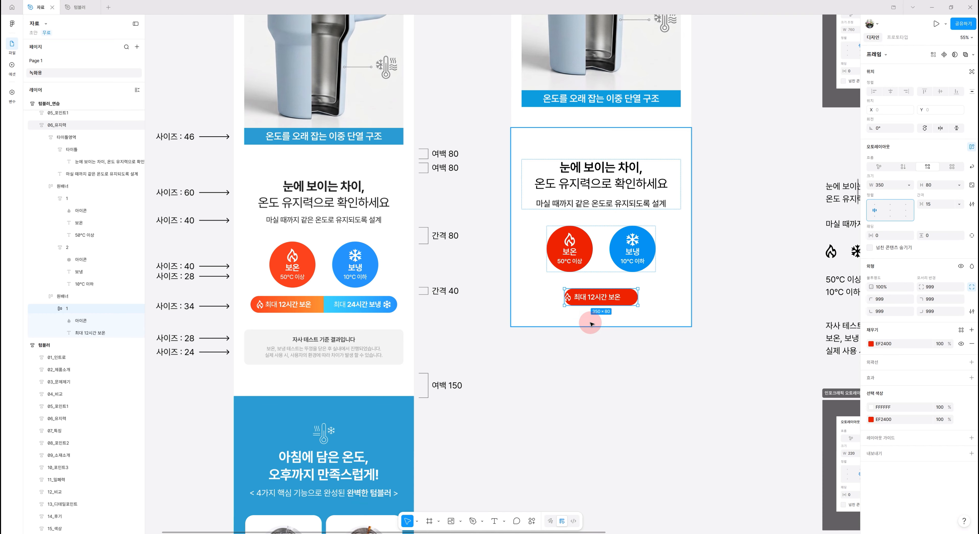
Set the pill's left padding to 30 using individual padding
scroll(608, 325, "down", 1)
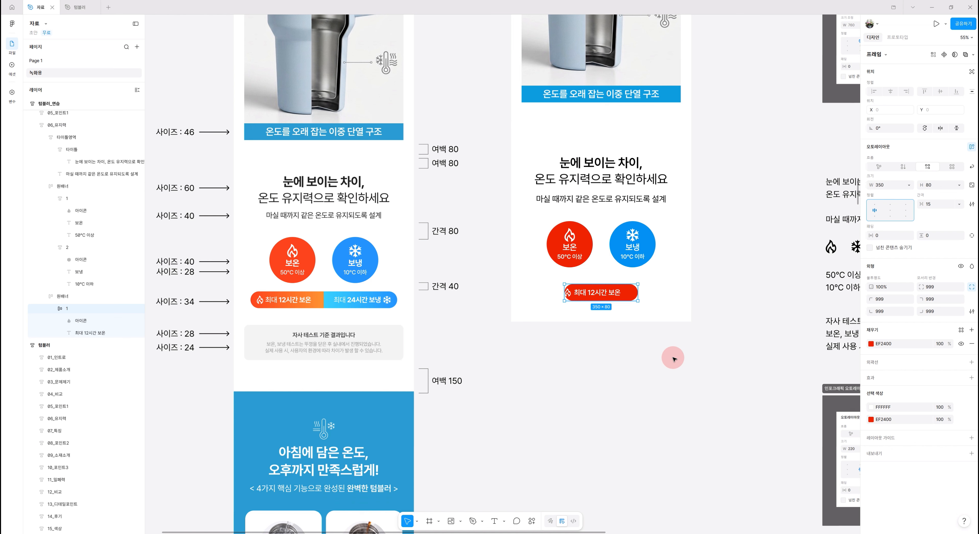
left_click(971, 236)
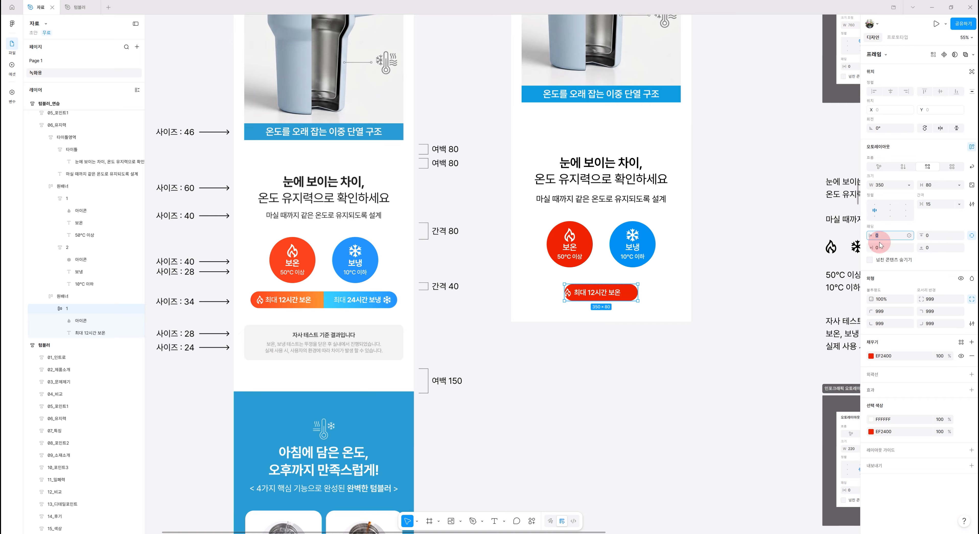
key("Return")
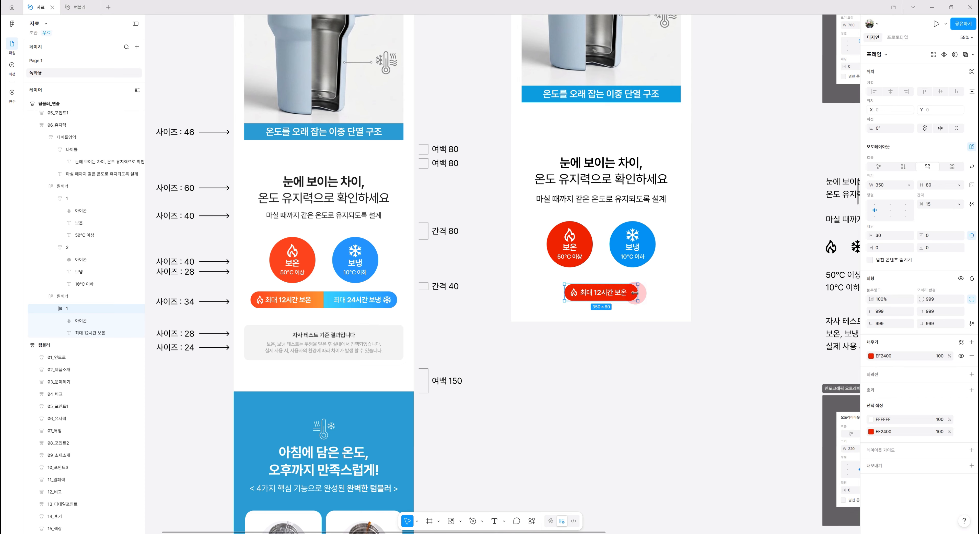
Set the pill's top-right and bottom-right corner radii to 0
left_click(941, 312)
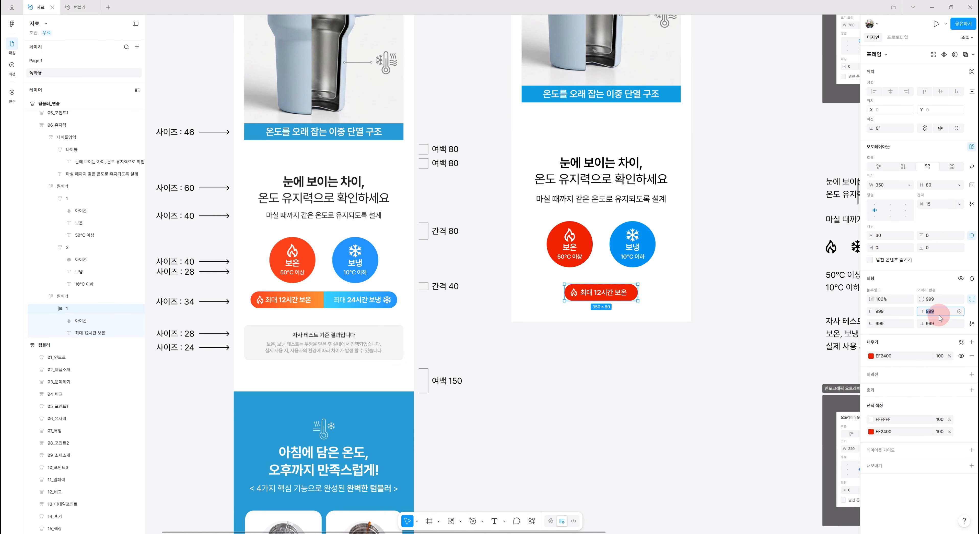
type("0")
left_click(939, 326)
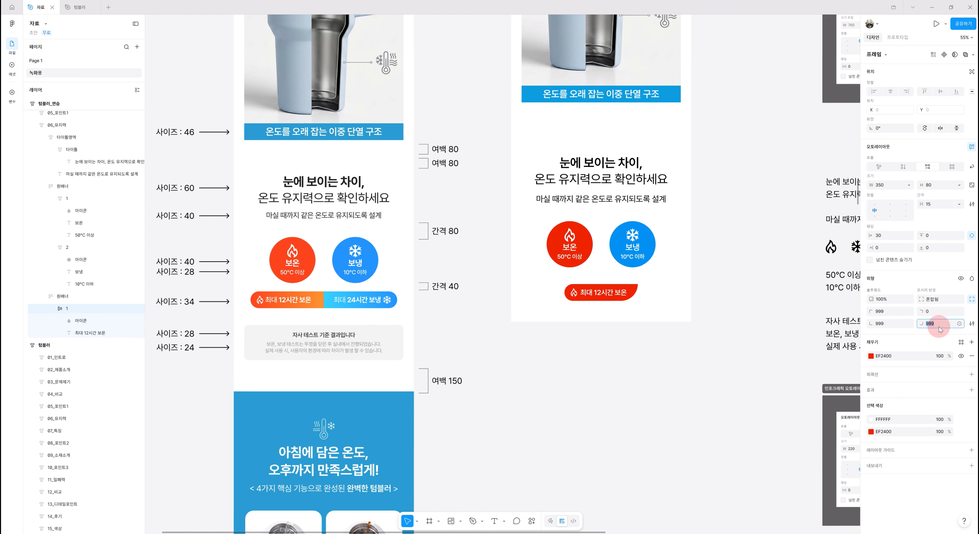
type("0")
key("Return")
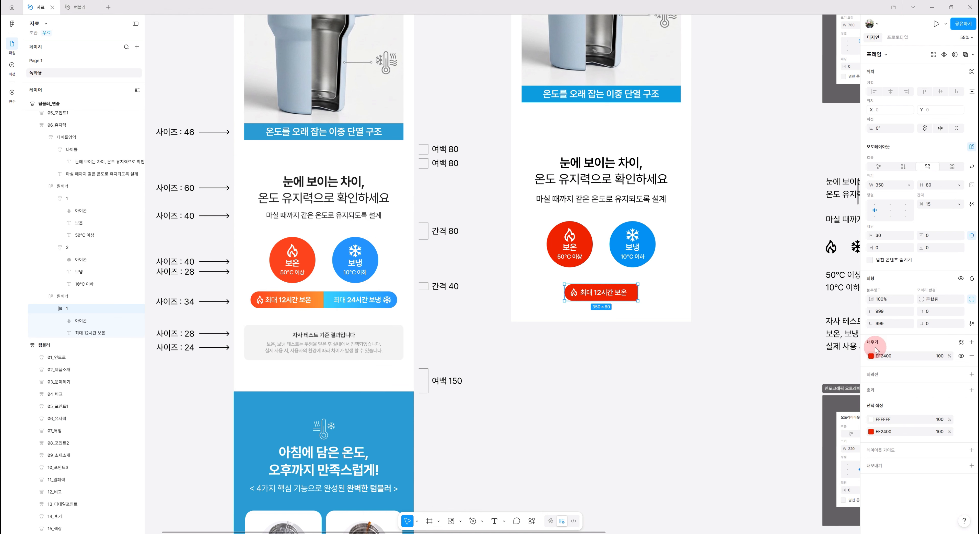
Fill the pill with a linear gradient from EF2400 to orange EF9700
left_click(871, 357)
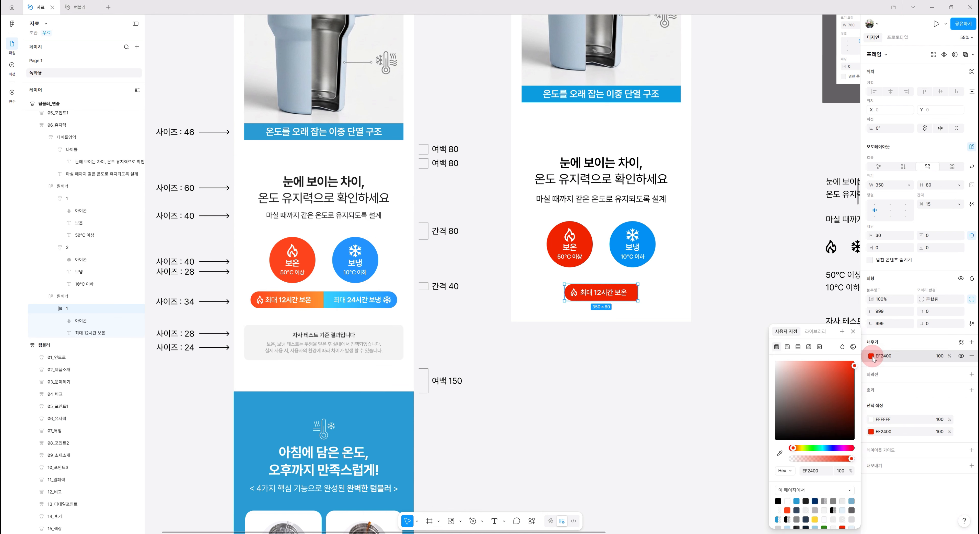
left_click(787, 347)
left_click(815, 418)
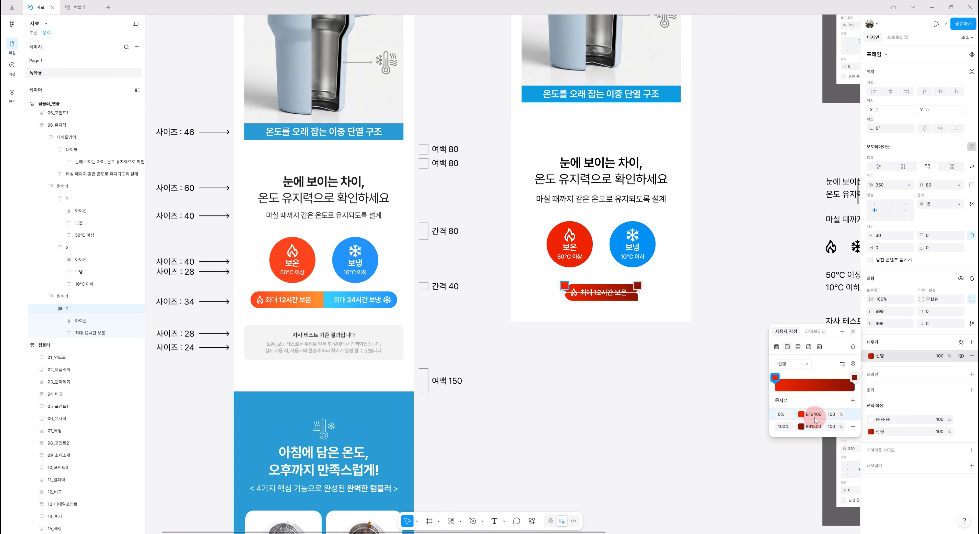
left_click(817, 415)
key("ctrl+c")
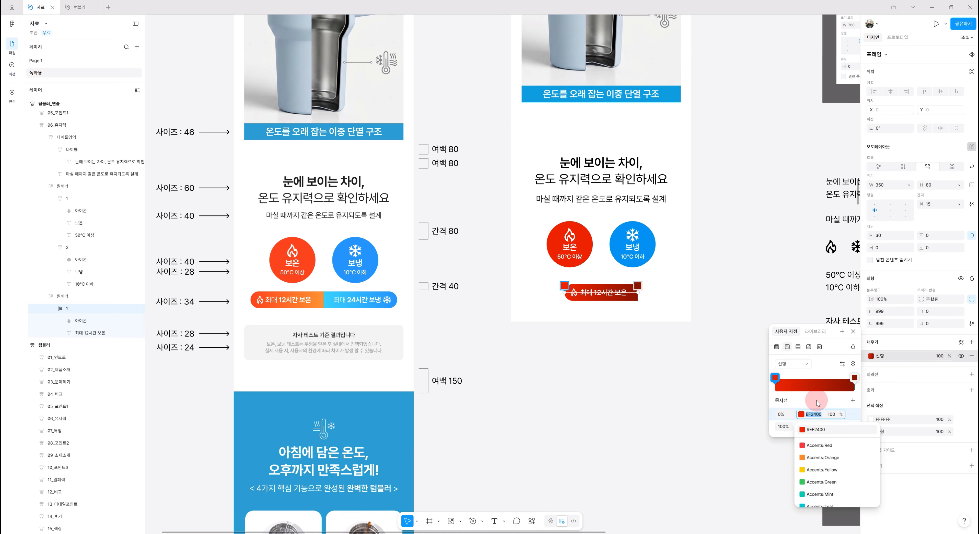
left_click(816, 401)
left_click(817, 427)
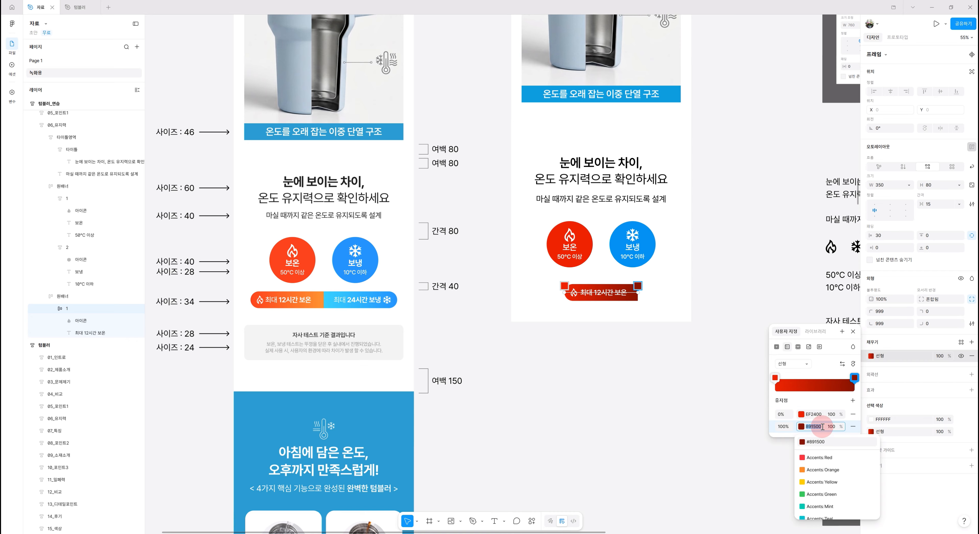
key("ctrl+v")
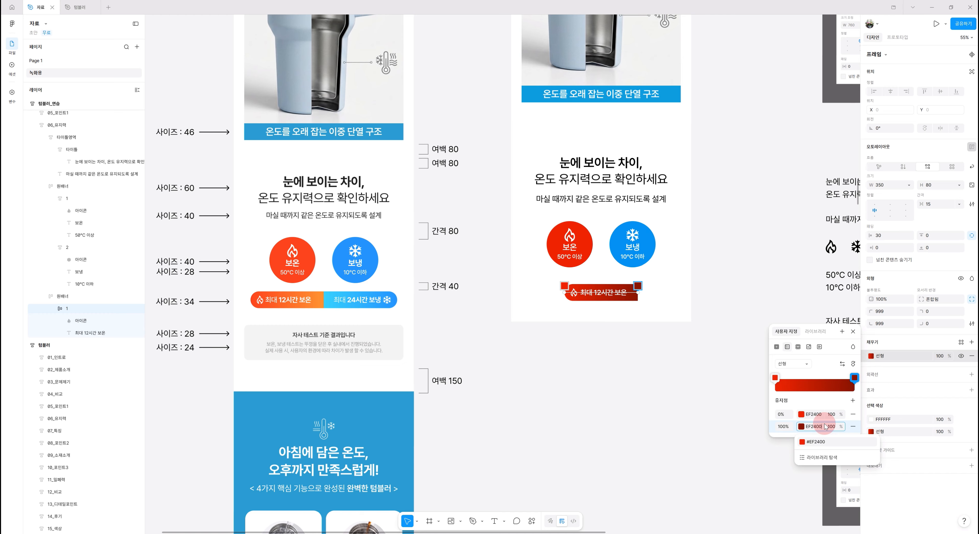
key("Return")
left_click(801, 427)
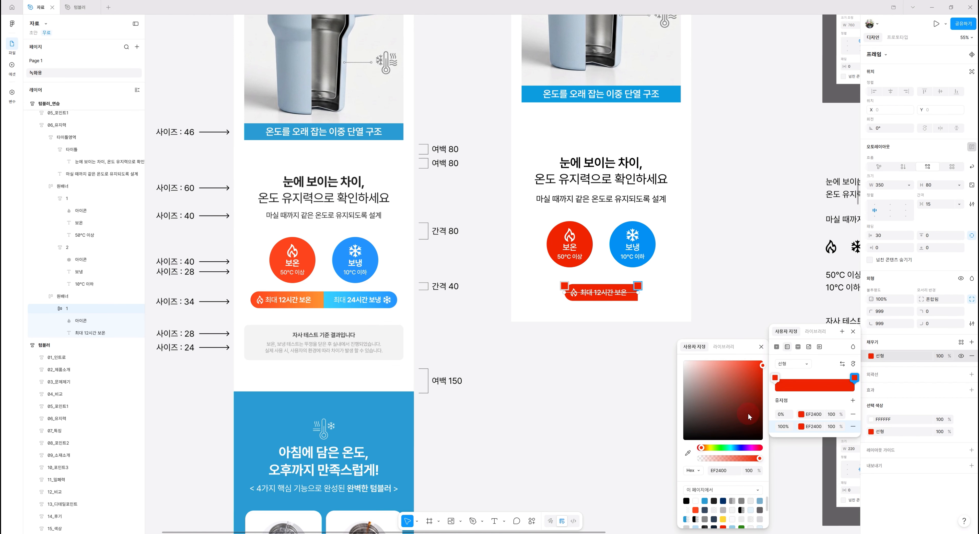
left_click(703, 449)
left_click_drag(705, 449, 707, 449)
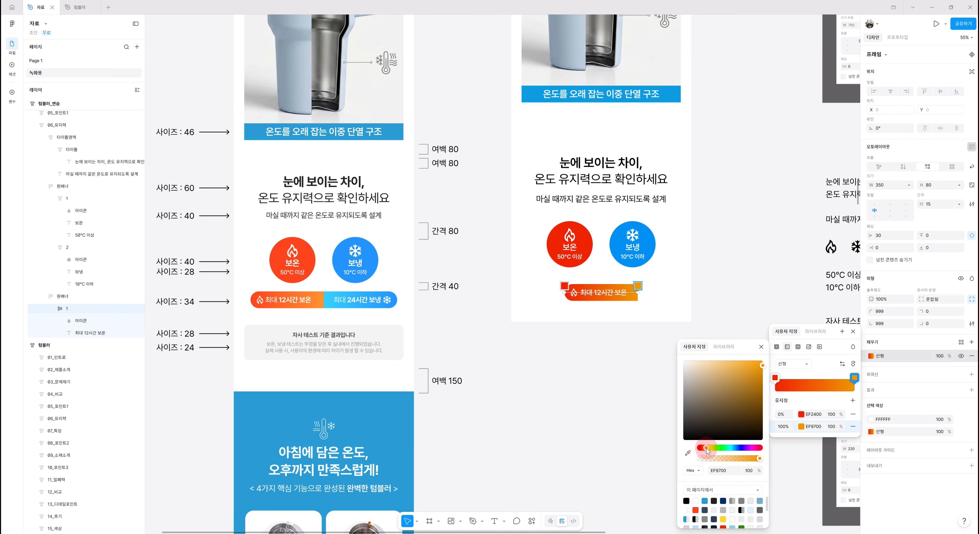
left_click(853, 332)
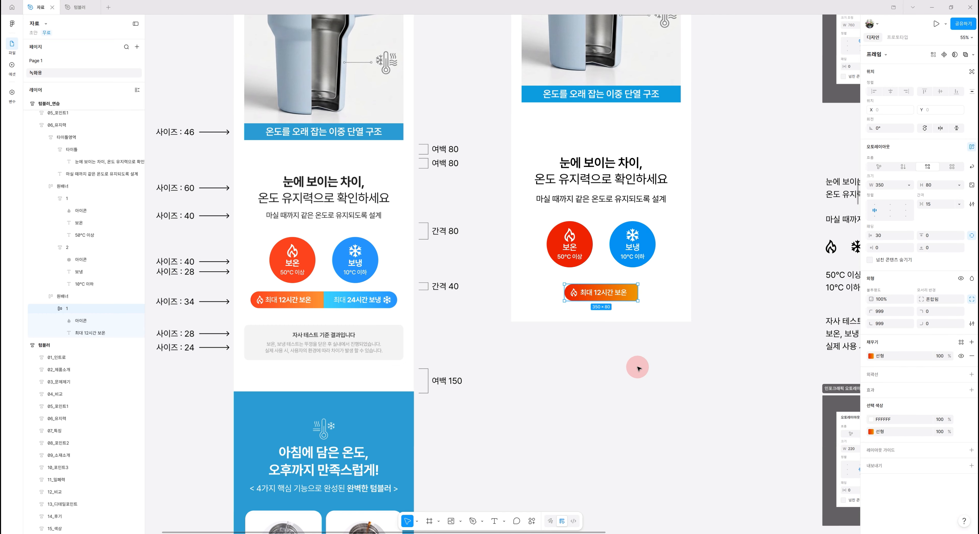
Duplicate the gradient pill inside the banner frame
scroll(639, 368, "up", 1)
scroll(637, 368, "down", 1)
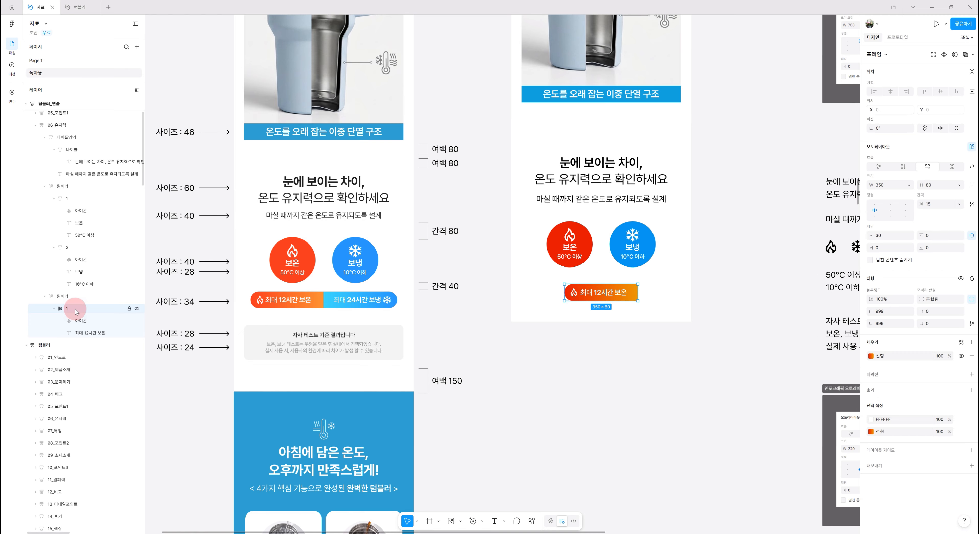
key("ctrl+d")
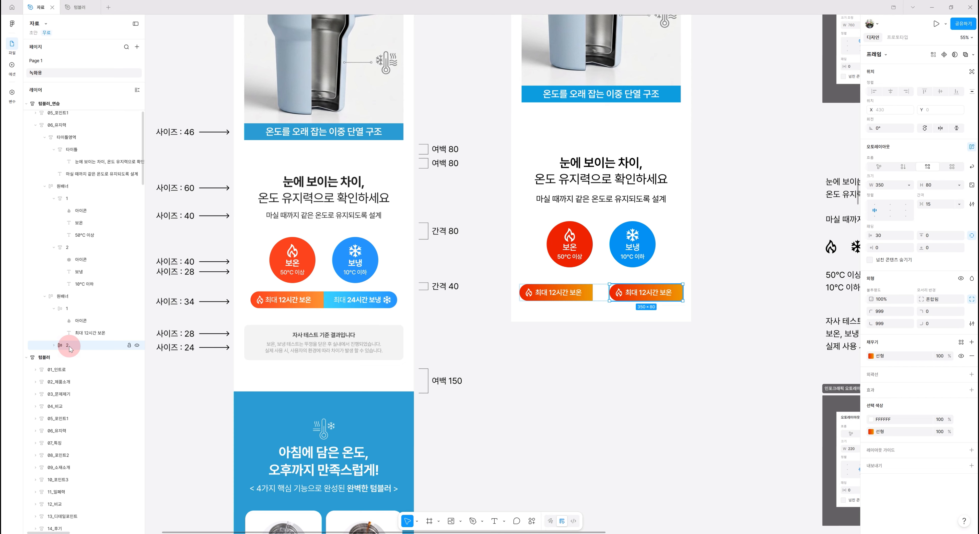
Rename the banner frame 그래프 and set its auto layout gap to 0
left_click(73, 299)
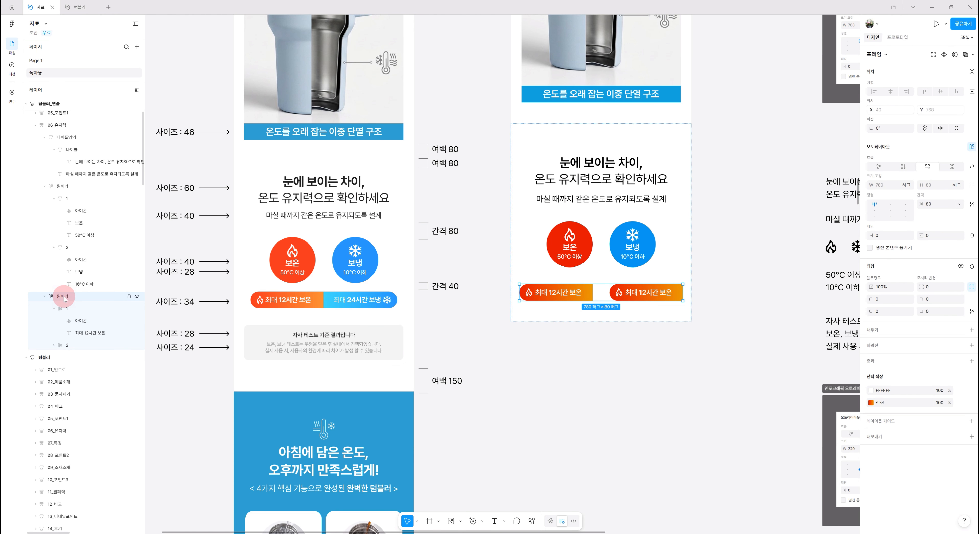
double_click(65, 298)
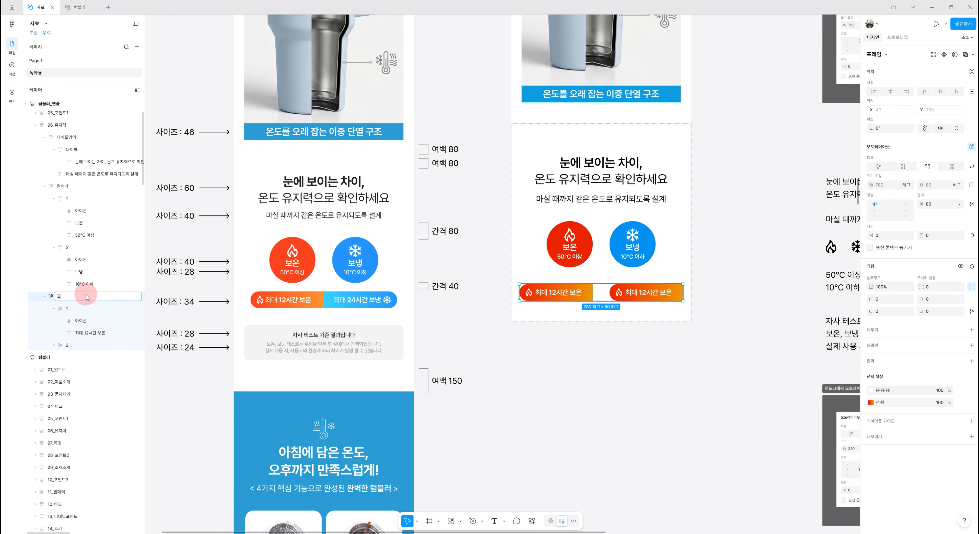
key("Return")
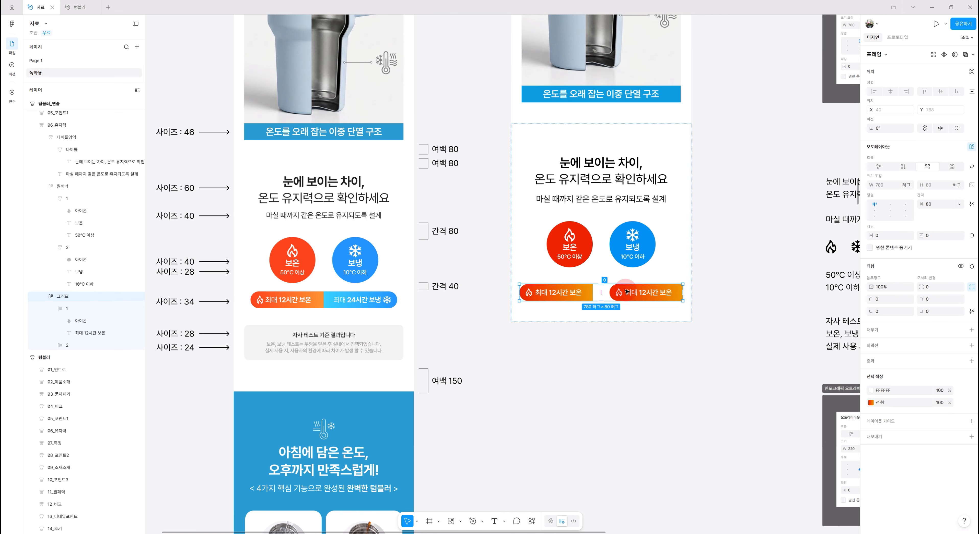
left_click(936, 205)
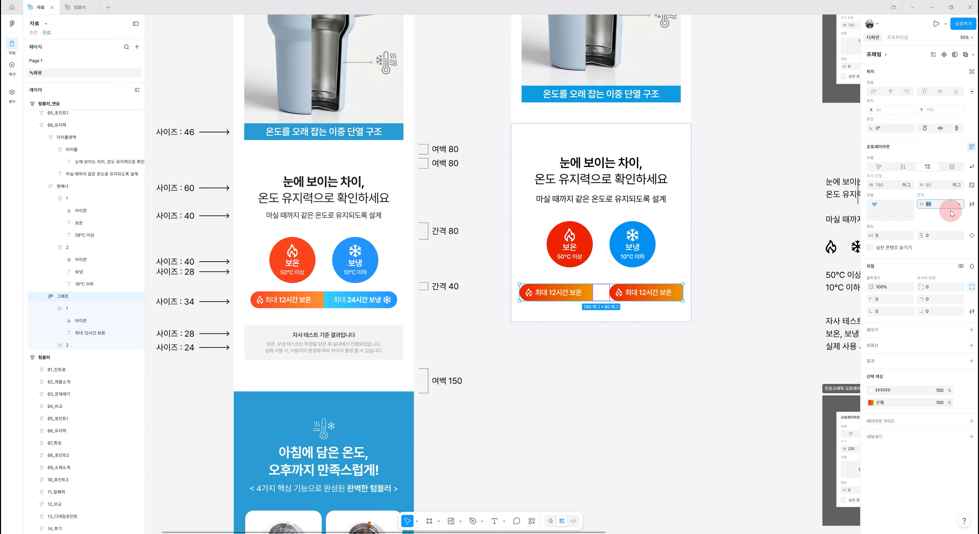
type("0")
key("Return")
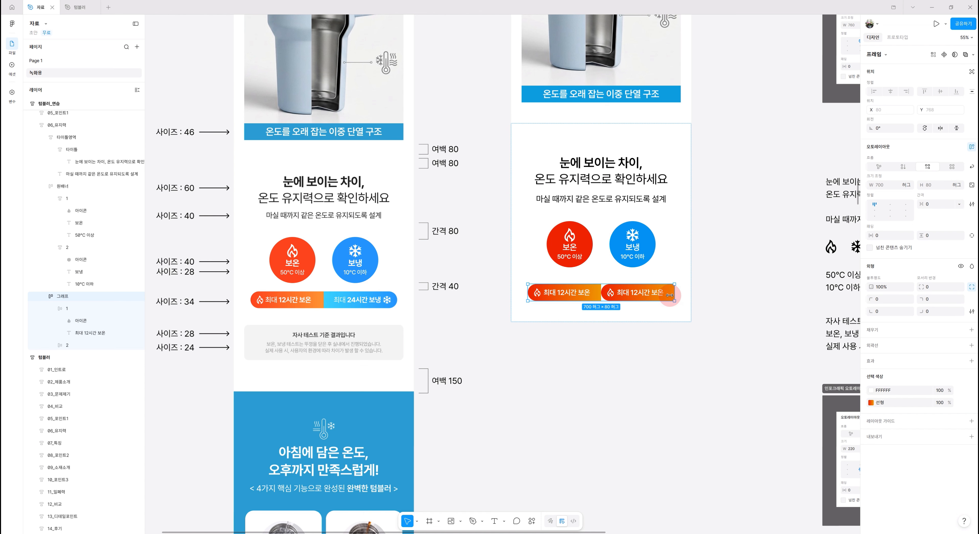
Set the second pill's left padding to 0 and right padding to 30
left_click(64, 346)
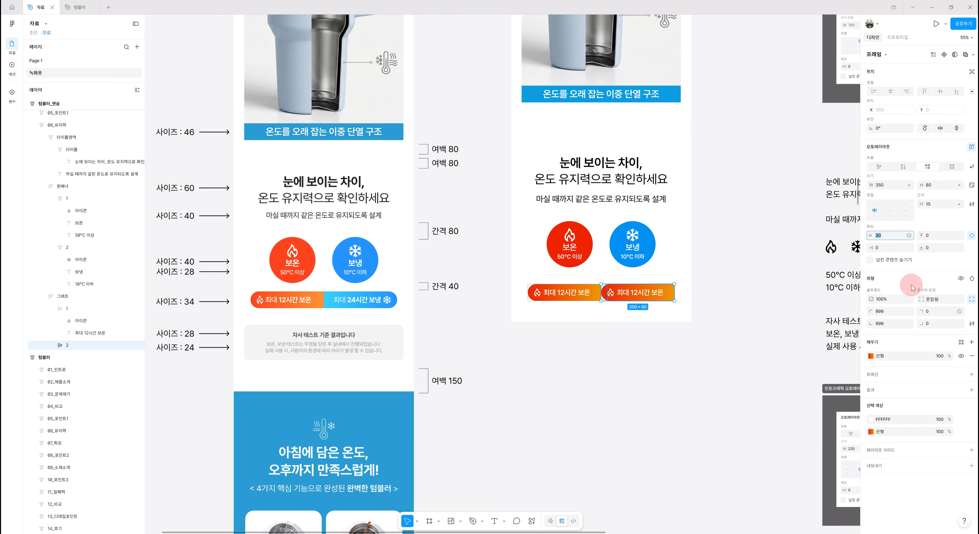
left_click(885, 237)
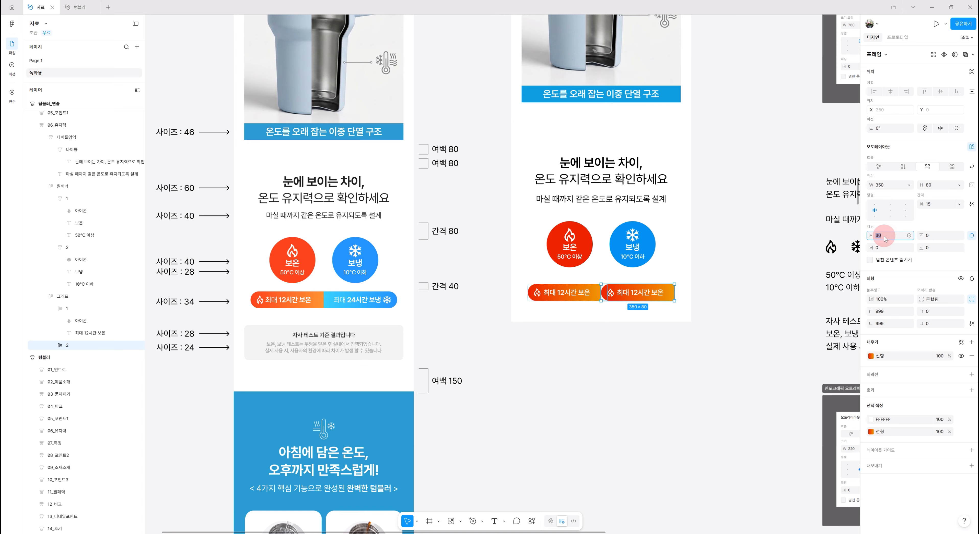
type("0")
left_click(883, 249)
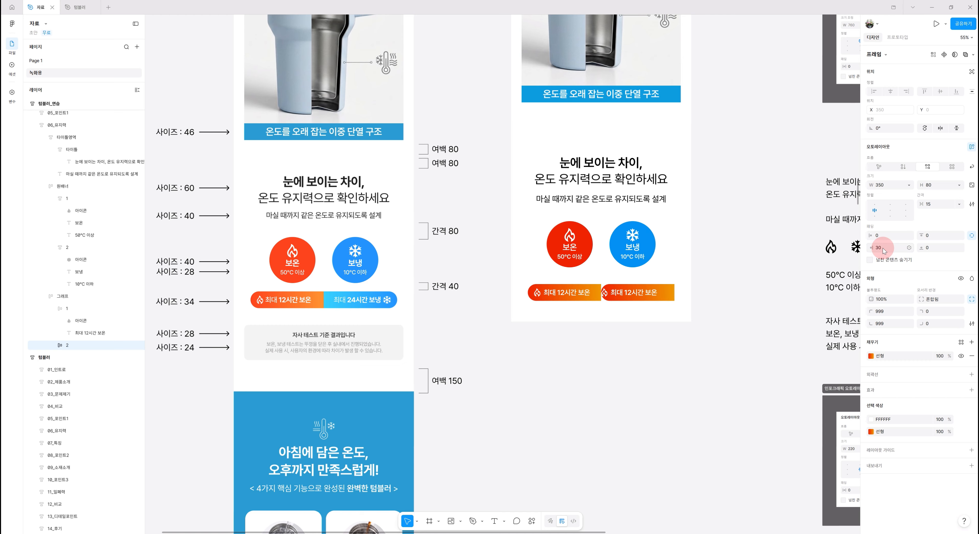
Set the second pill's left corner radii to 0 and its right corner radii to 999
left_click(886, 312)
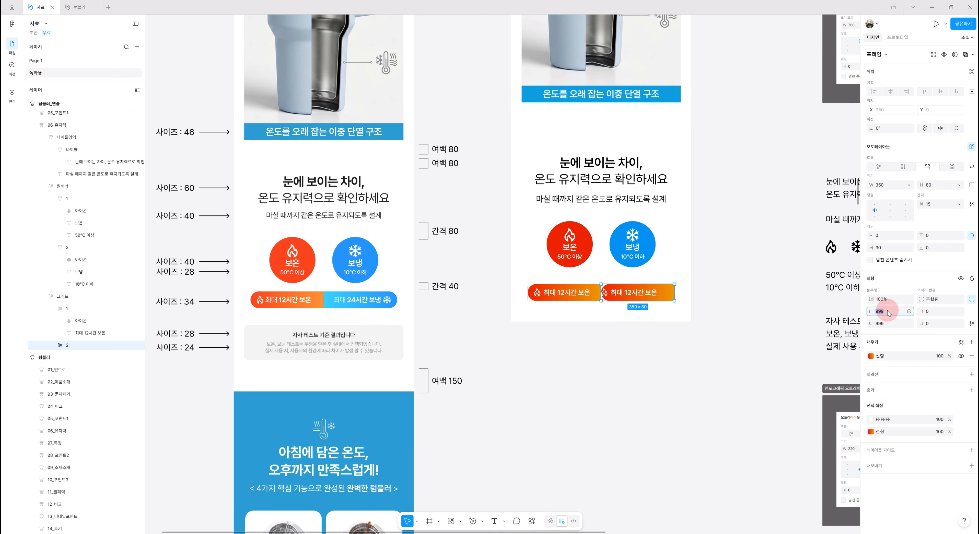
type("0")
left_click(938, 300)
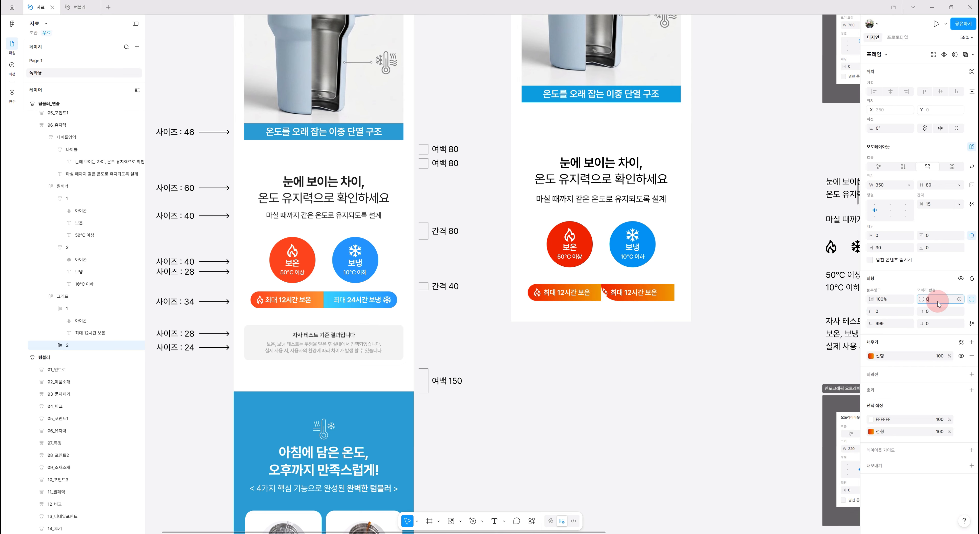
type("0")
left_click(932, 312)
type("999")
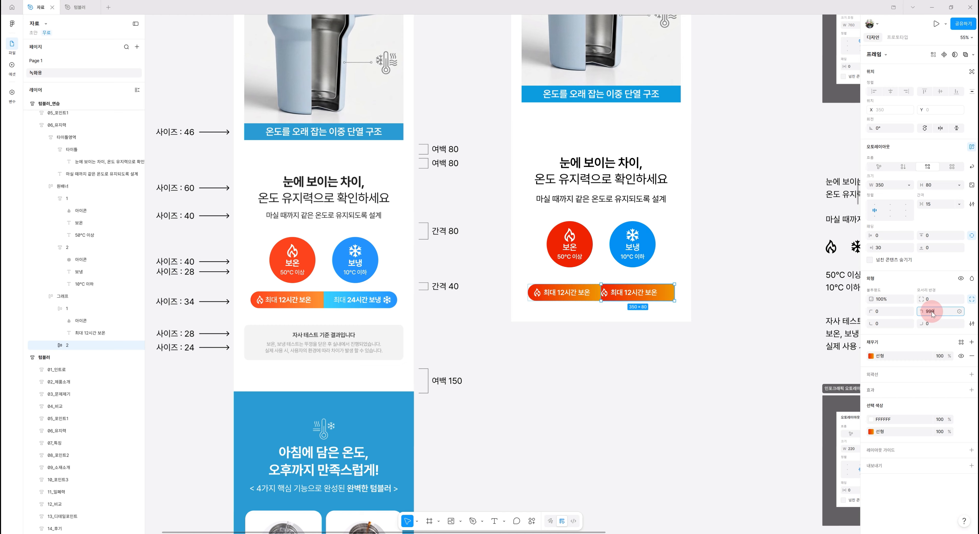
key("Return")
left_click(935, 325)
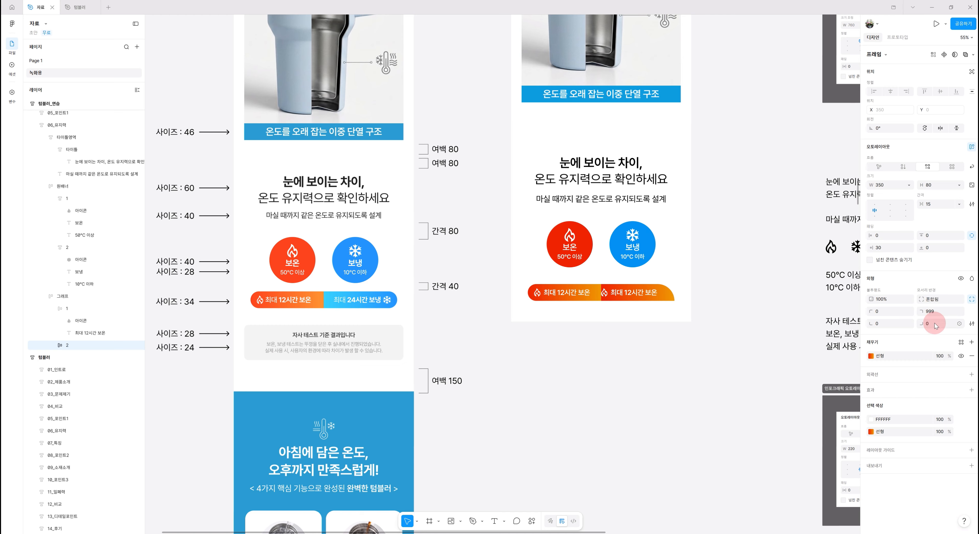
type("999")
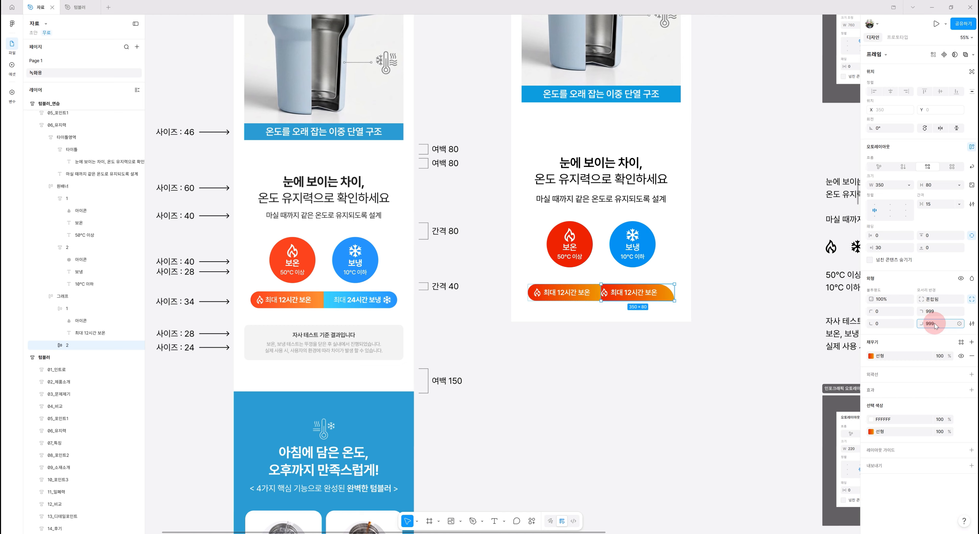
key("Return")
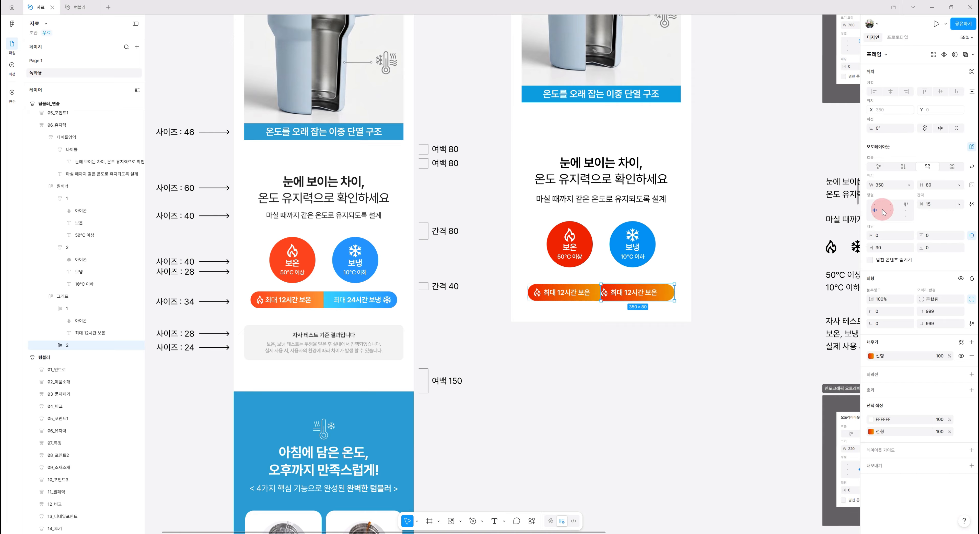
Align the second pill's contents right center and change its label to 최대 24시간 보냉
left_click(906, 210)
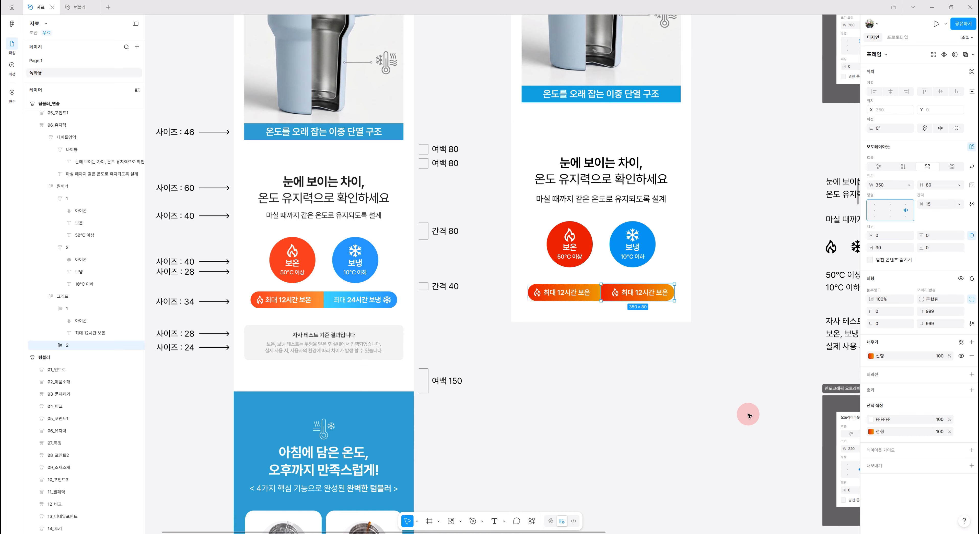
left_click(638, 294)
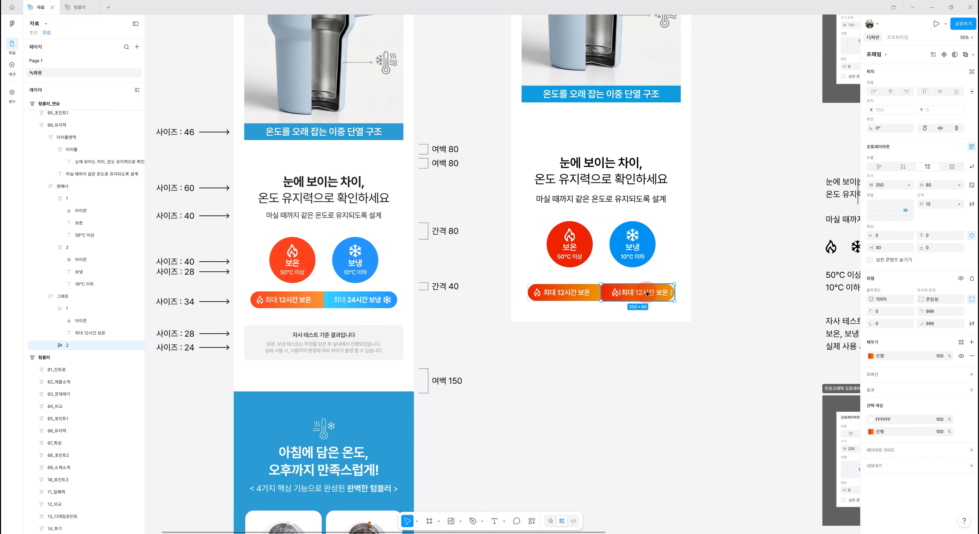
left_click(634, 296)
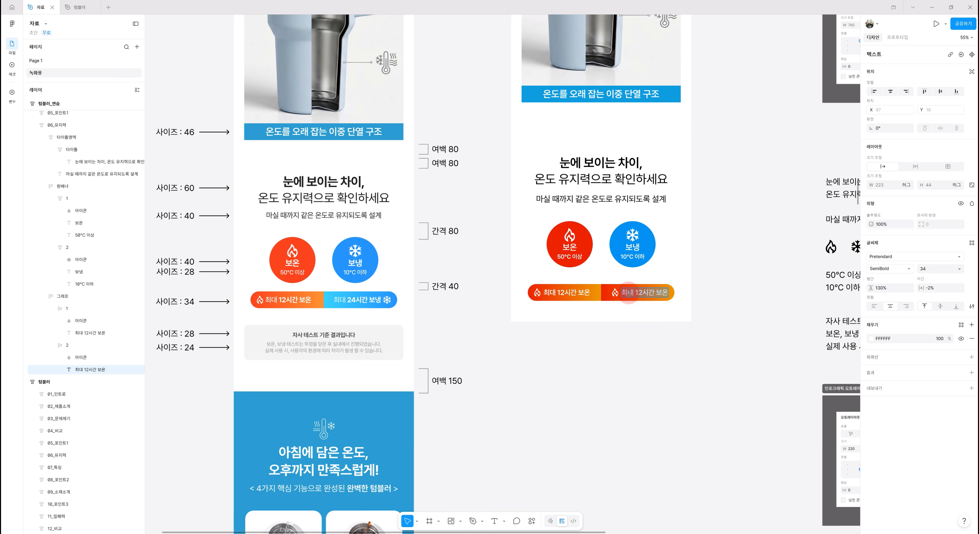
double_click(628, 295)
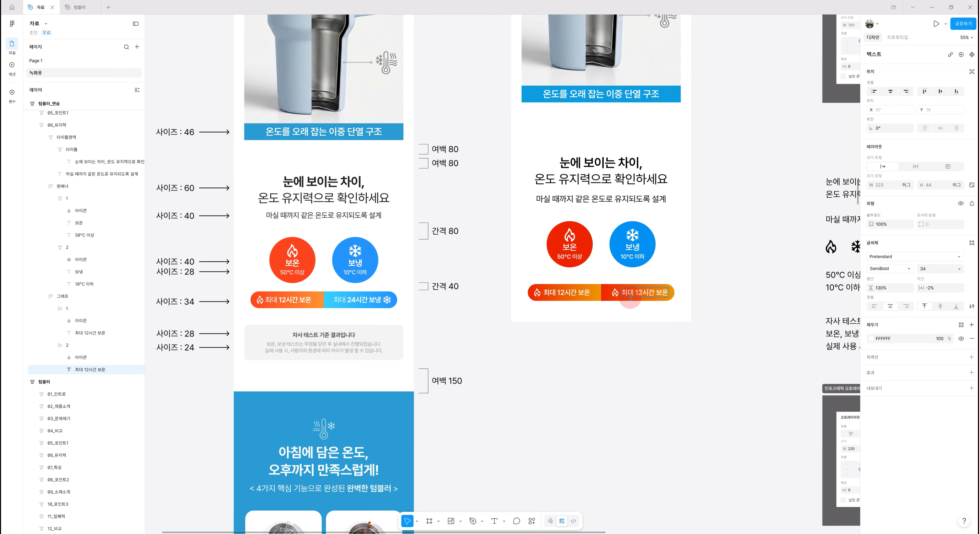
key("BackSpace")
type("ㄷ")
key("BackSpace")
key("BackSpace")
type("24시간 보냉")
key("Delete")
left_click(747, 363)
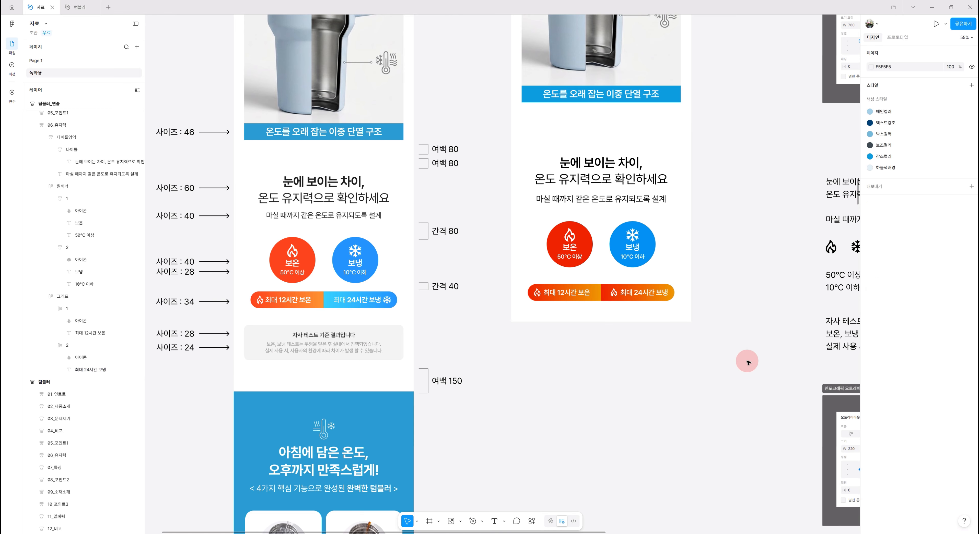
Paste the snowflake icon into the second graph pill and set its width to 40
left_click_drag(756, 322, 699, 319)
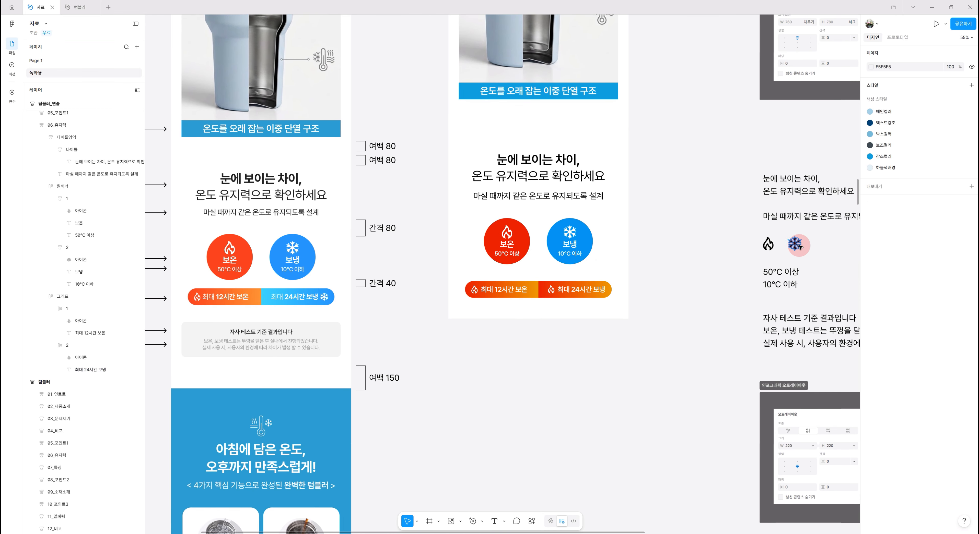
left_click(570, 233, "ctrl")
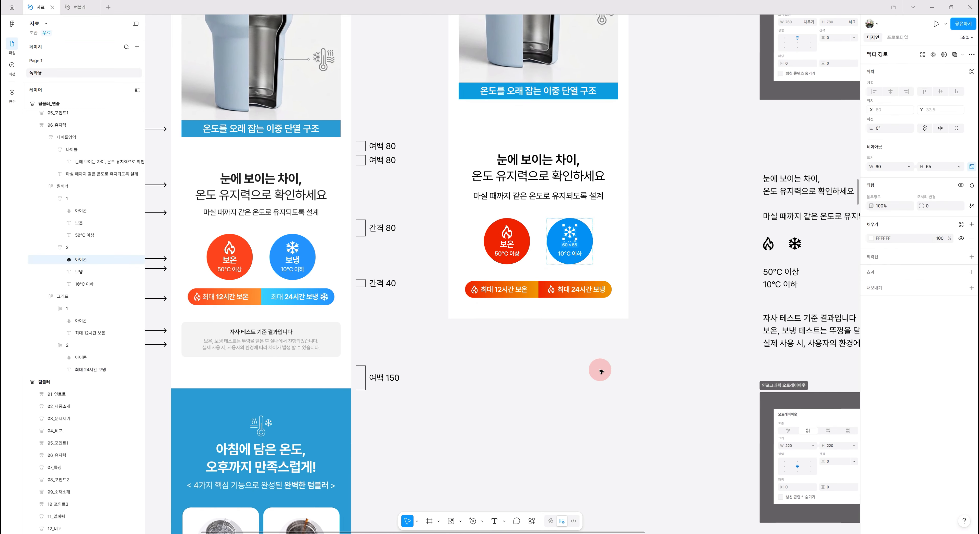
left_click(582, 290, "ctrl")
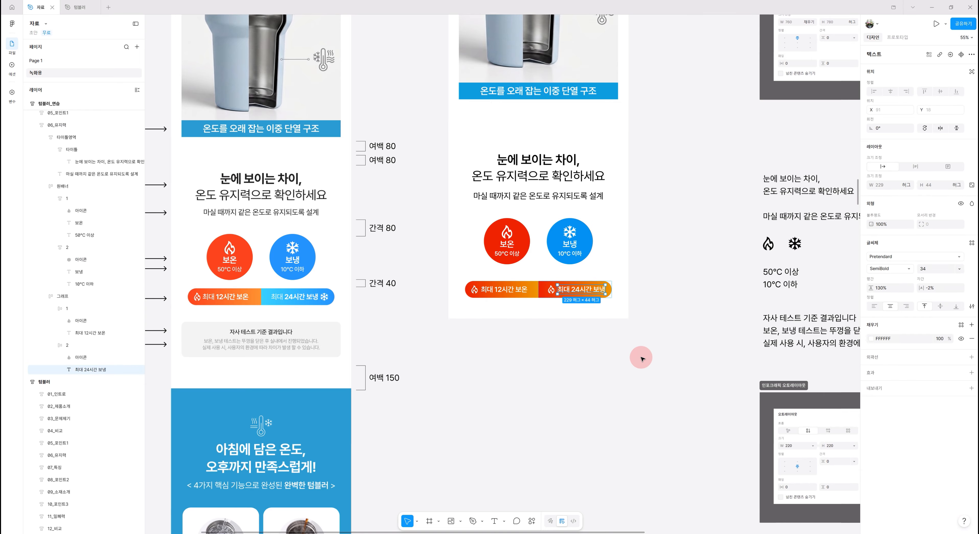
key("ctrl+v")
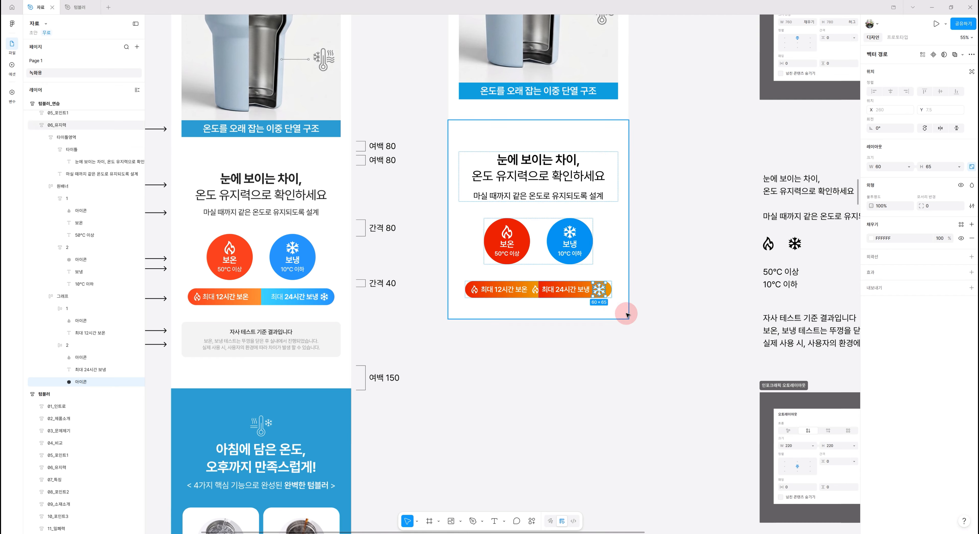
left_click(889, 170)
type("40")
key("Return")
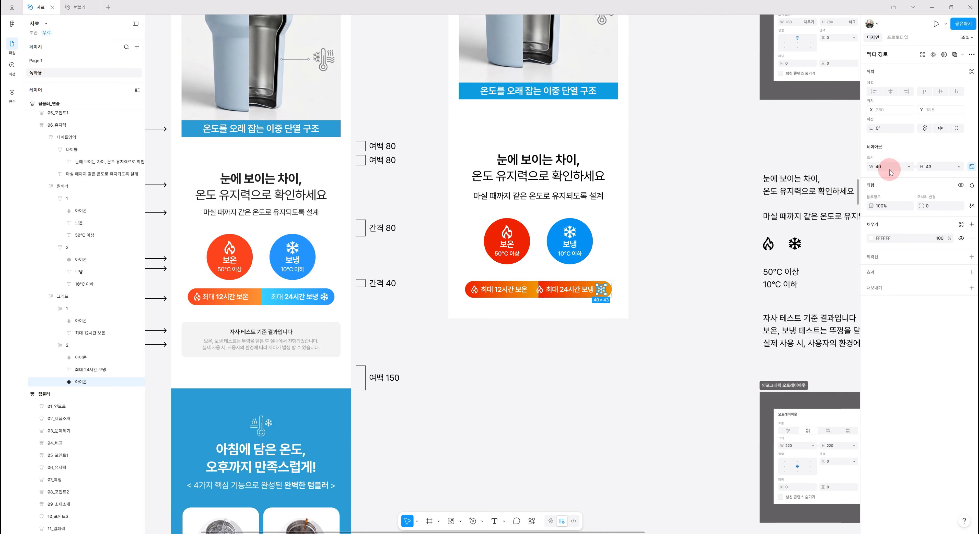
Delete the leftover flame icon from the second pill
left_click(541, 290)
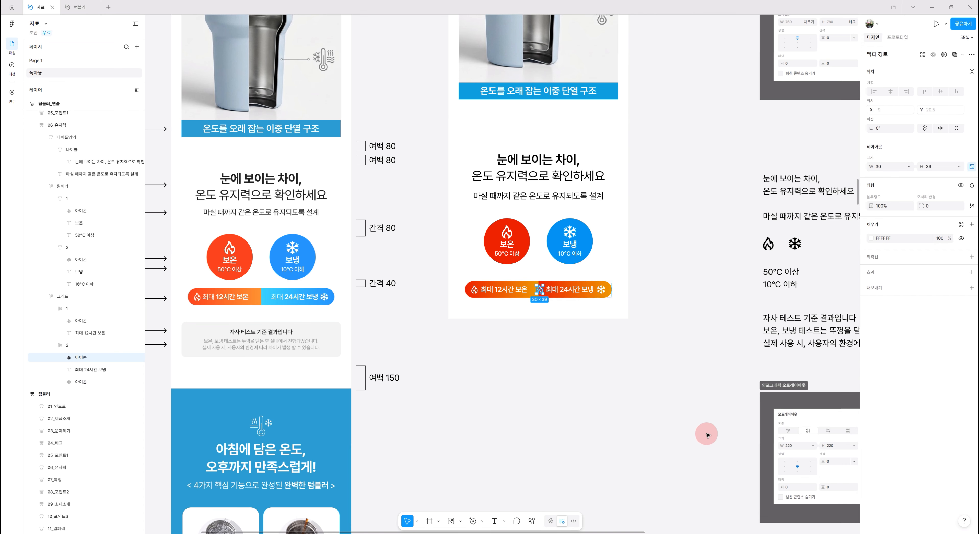
key("Delete")
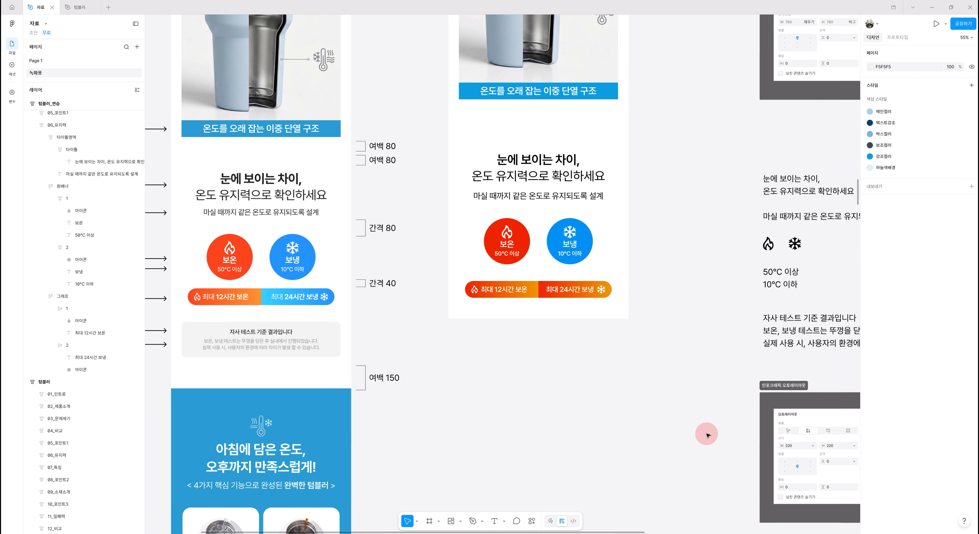
left_click(622, 315)
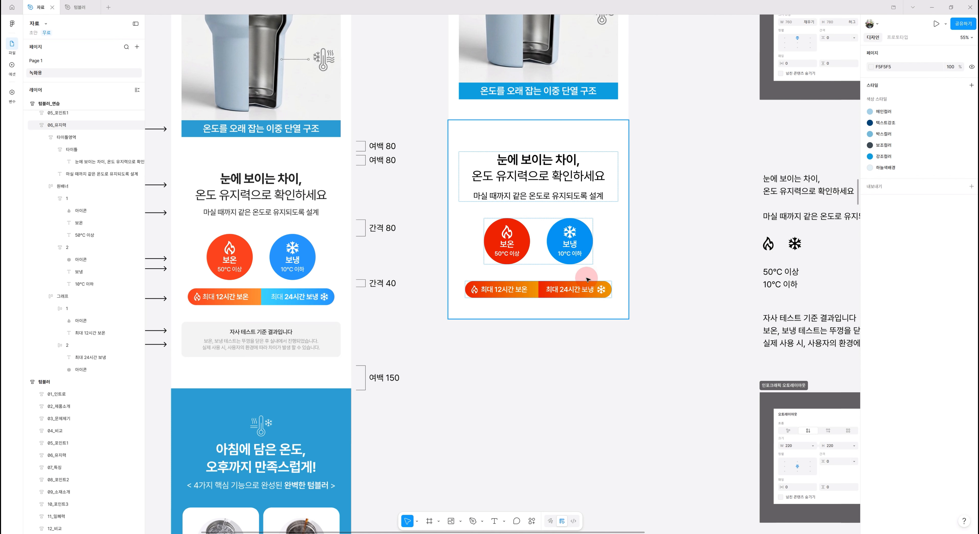
Set both gradient stops of the second pill's fill to blue 0099F1, sampled from the 보냉 circle
left_click(586, 291)
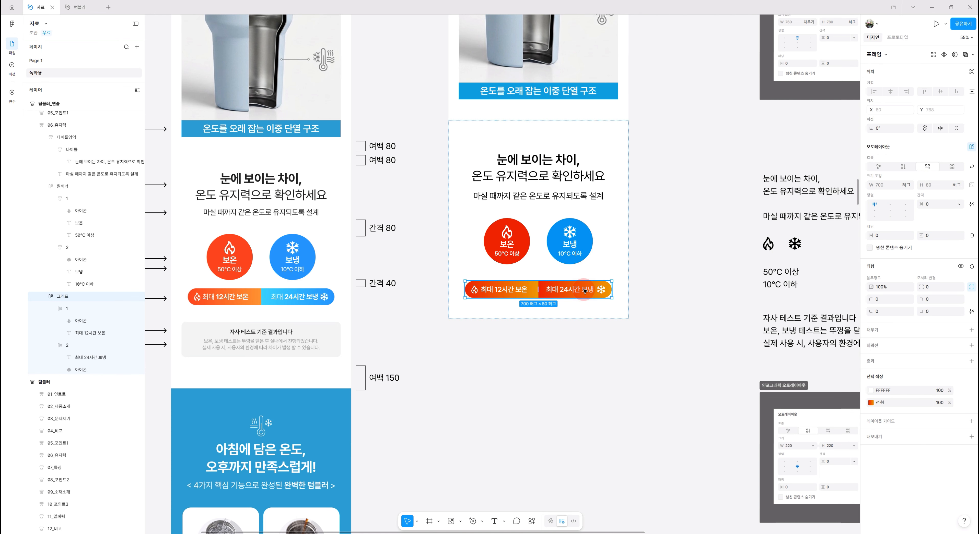
left_click(586, 292)
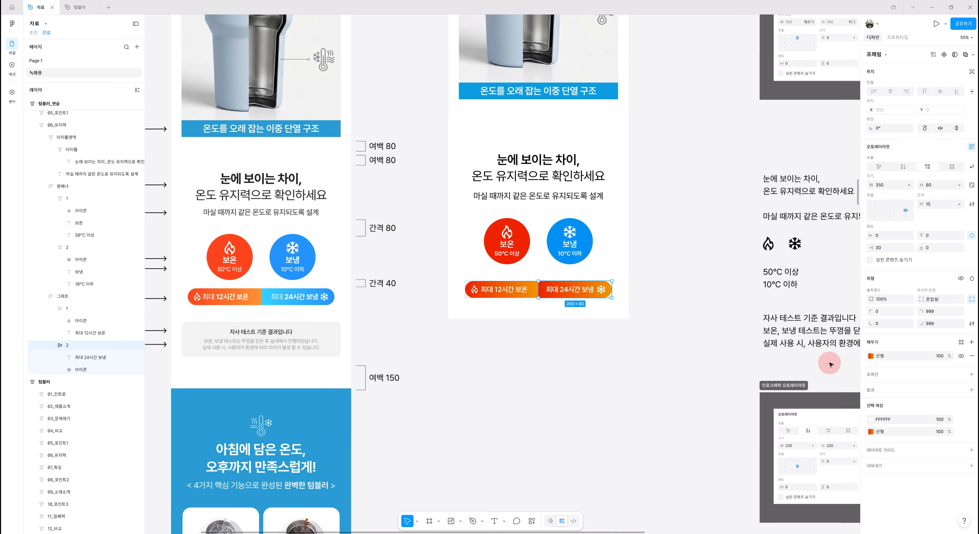
left_click(871, 356)
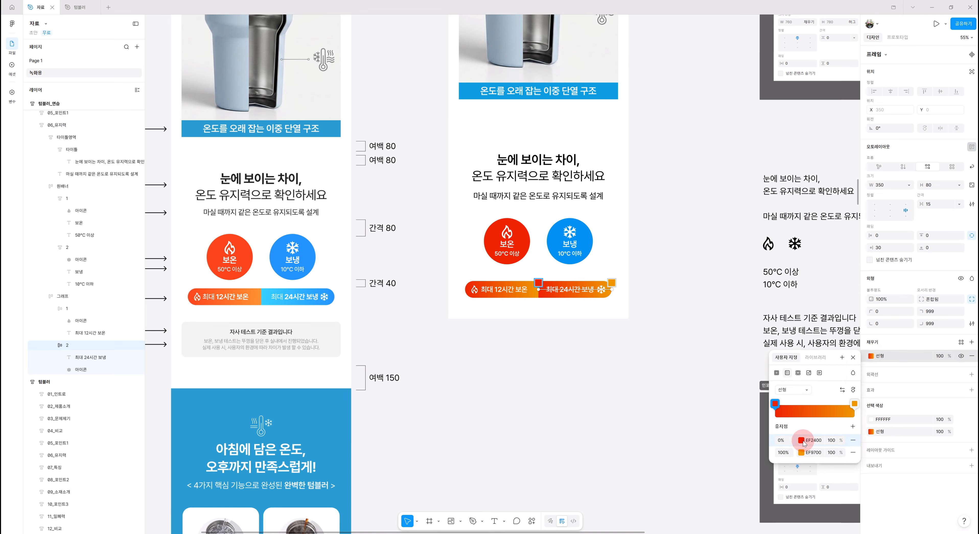
left_click(801, 442)
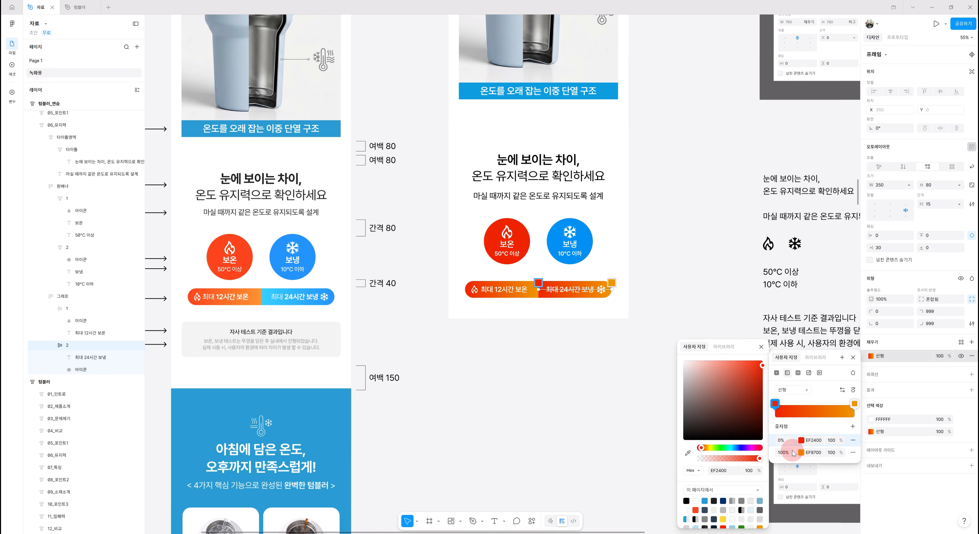
left_click(688, 453)
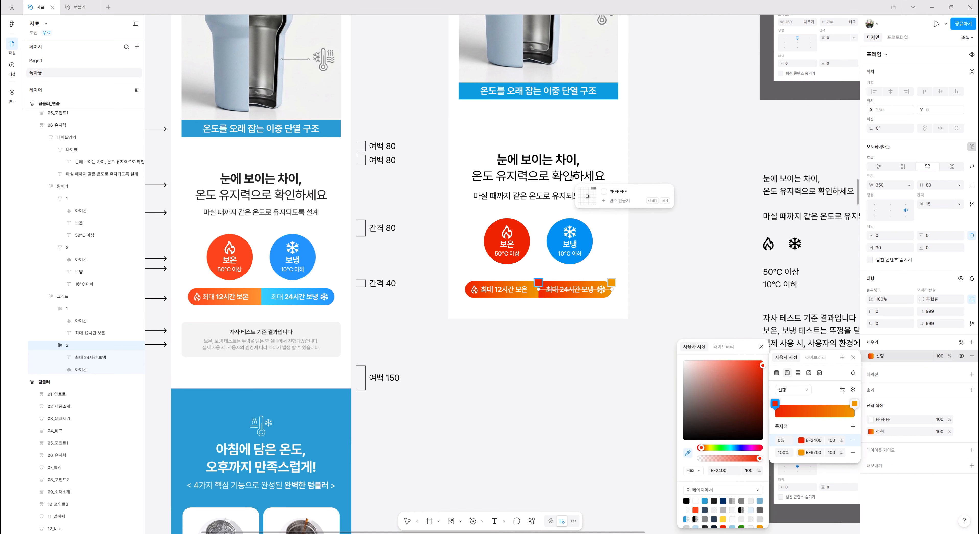
left_click(562, 231)
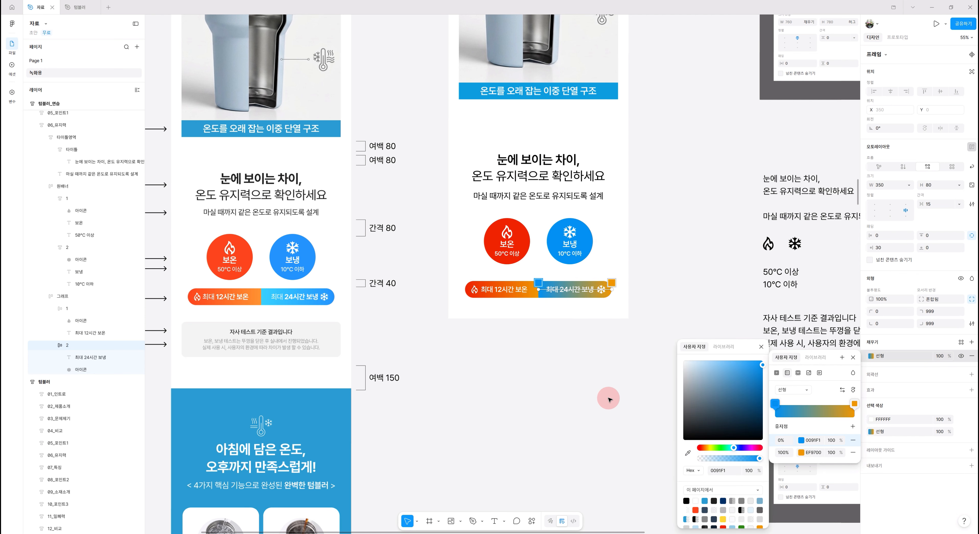
left_click(800, 453)
left_click(687, 453)
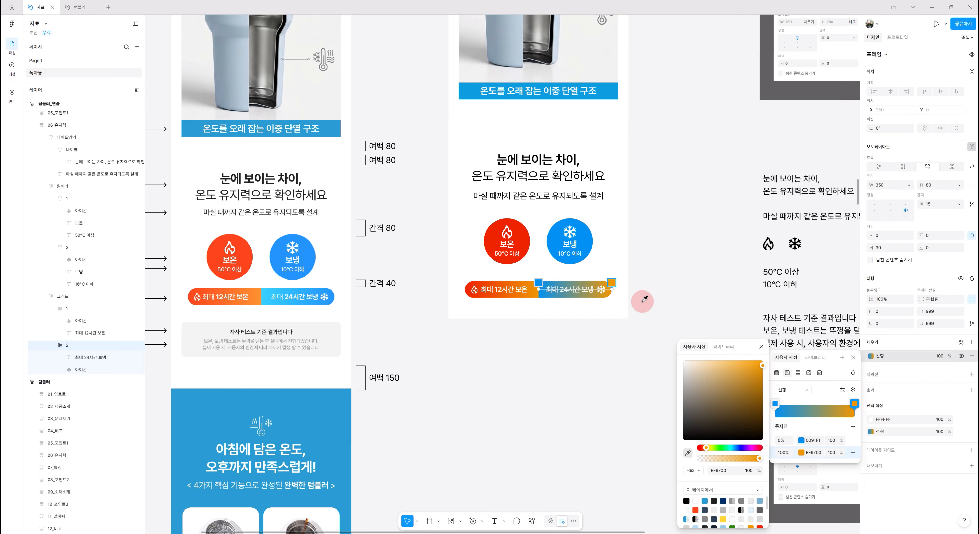
left_click(584, 225)
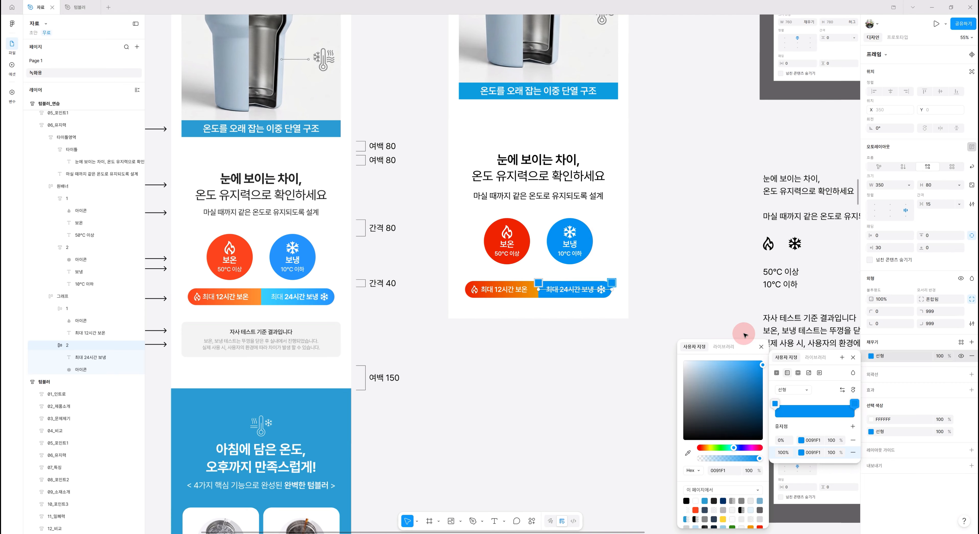
Lighten the gradient's start stop on the second pill to cyan 1DD9FF
left_click(801, 441)
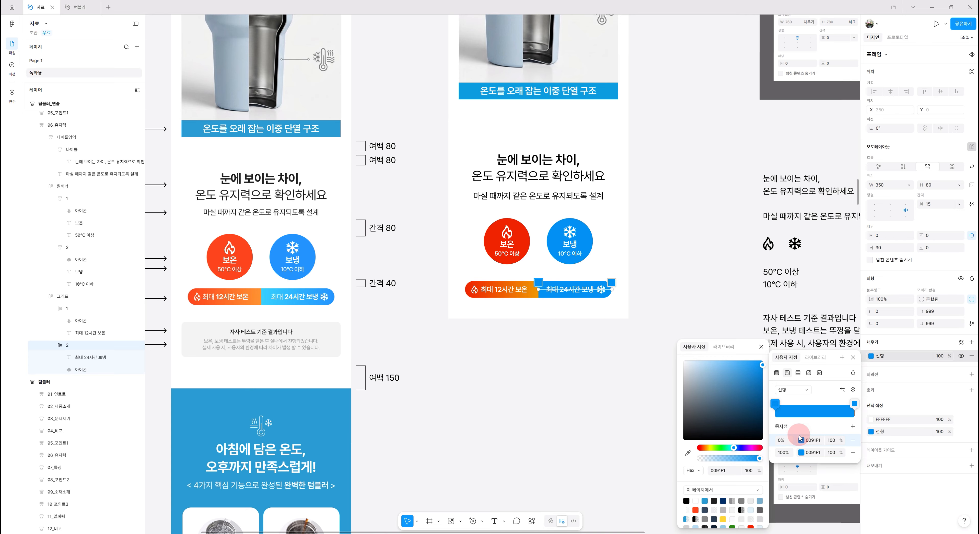
left_click(731, 447)
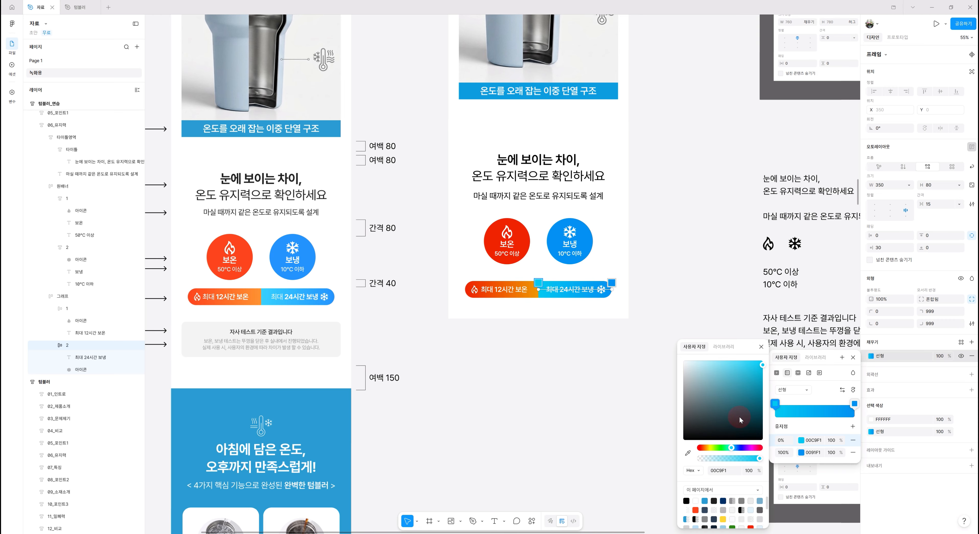
left_click(748, 361)
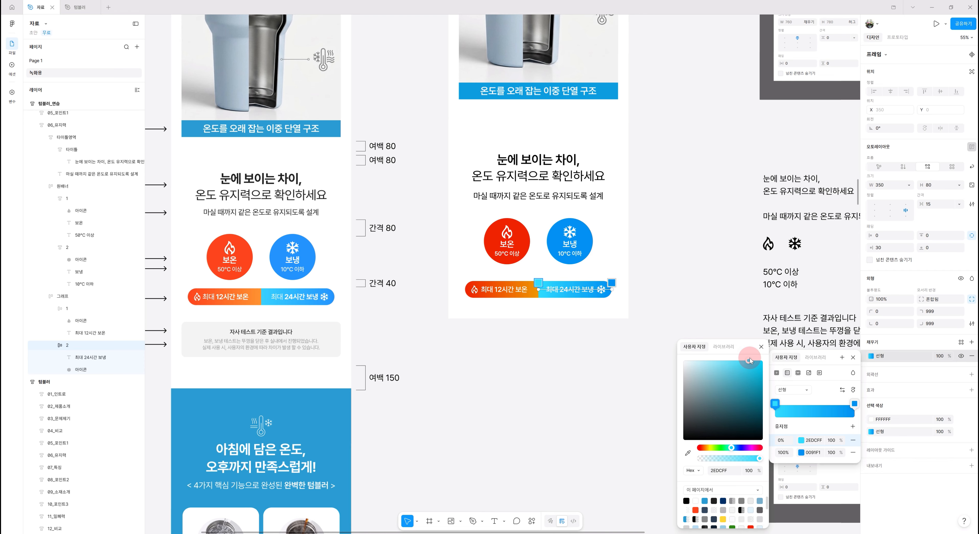
left_click_drag(752, 358, 755, 358)
left_click(762, 348)
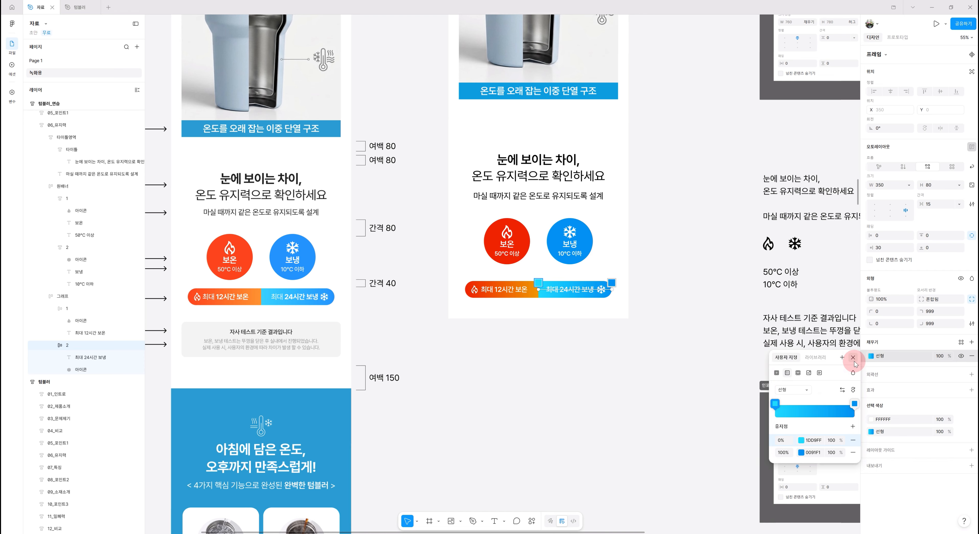
left_click(853, 358)
left_click(792, 362)
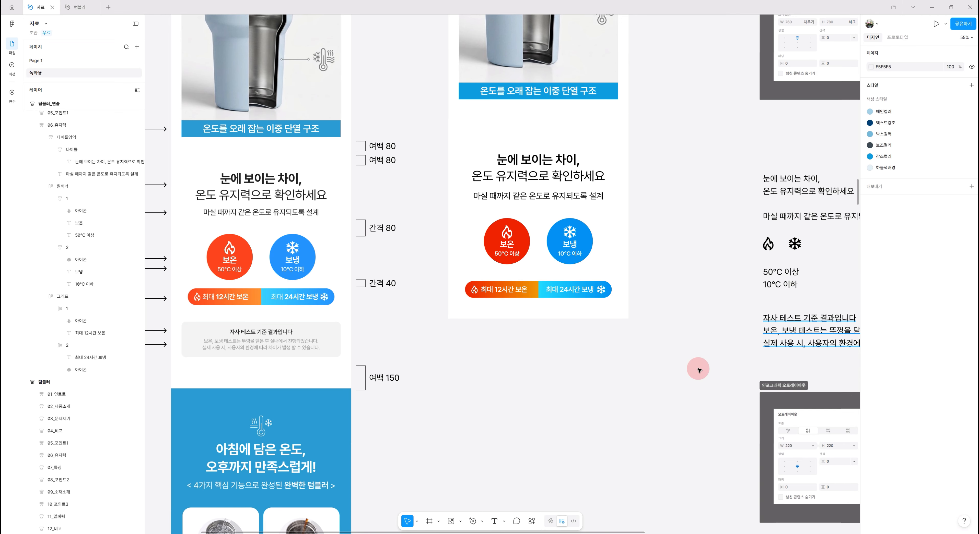
Wrap the circles frame and the 그래프 banner in a vertical auto layout frame named 인포그래픽 with a 40 gap
scroll(555, 357, "left", 3)
left_click(595, 266)
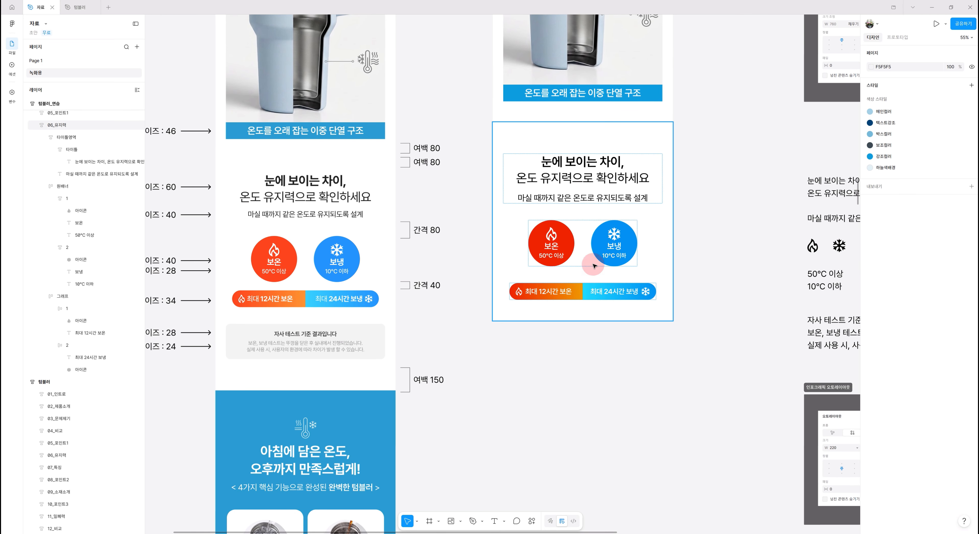
double_click(617, 244)
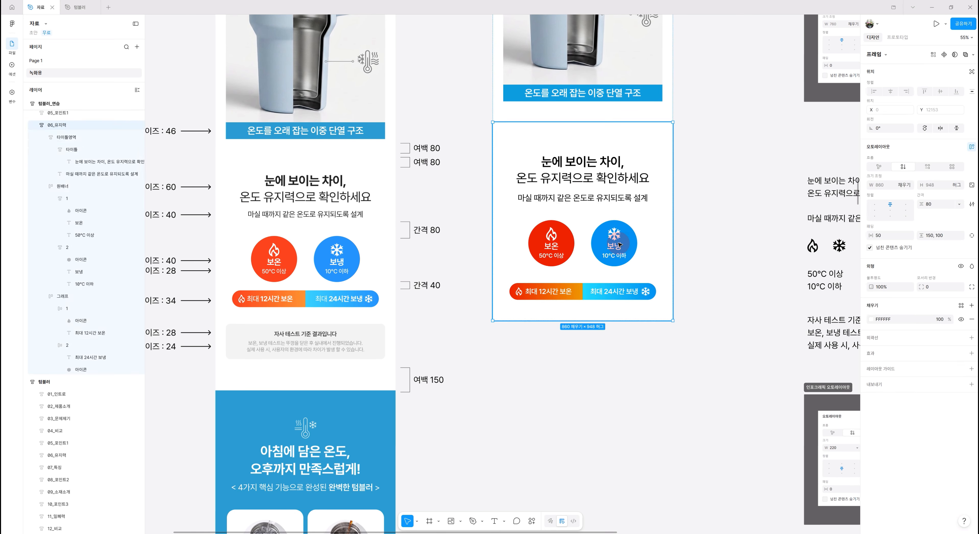
left_click(43, 187)
left_click(44, 198)
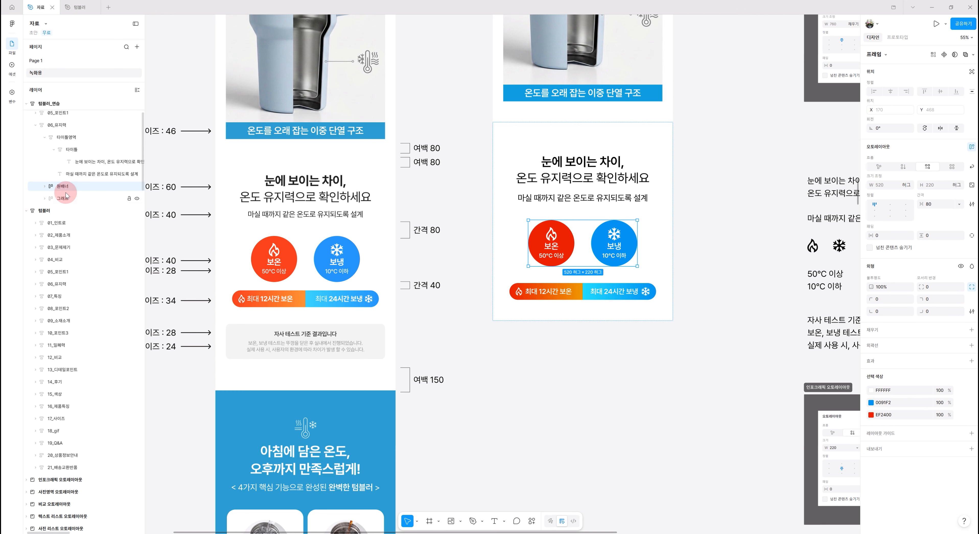
left_click(68, 199)
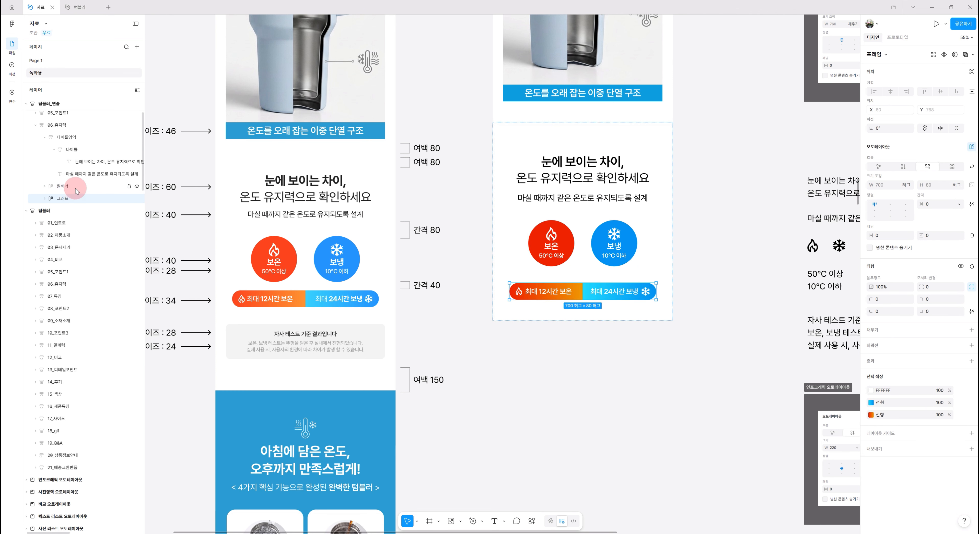
left_click(77, 187, "shift")
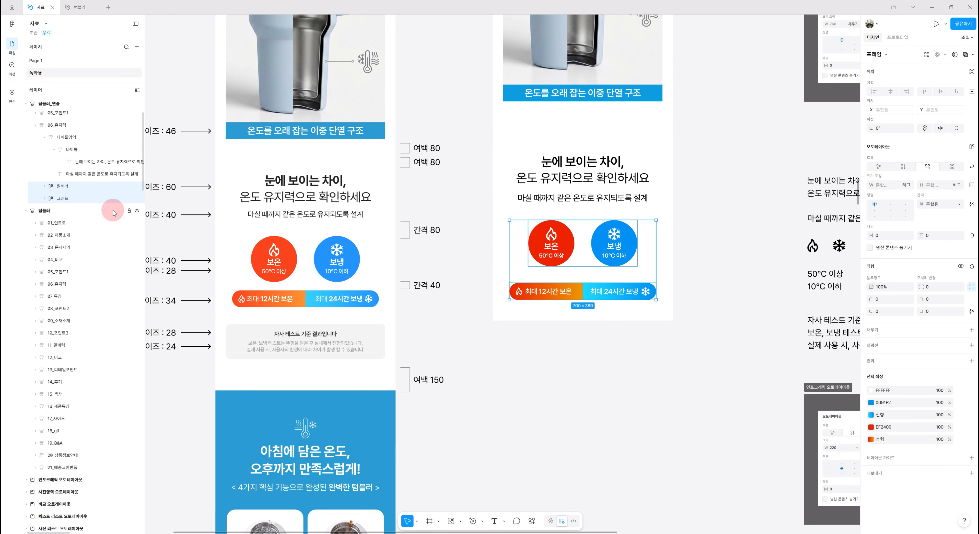
key("shift+a")
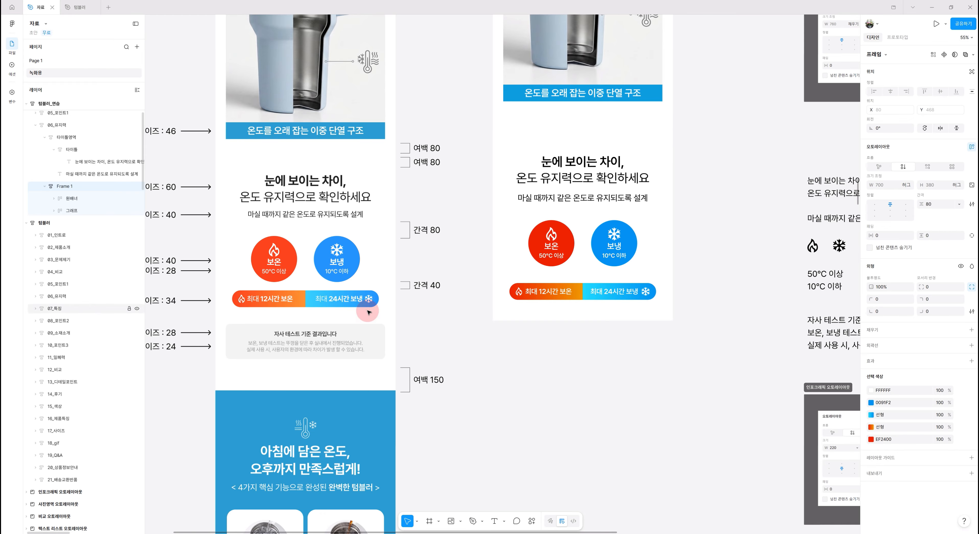
double_click(65, 187)
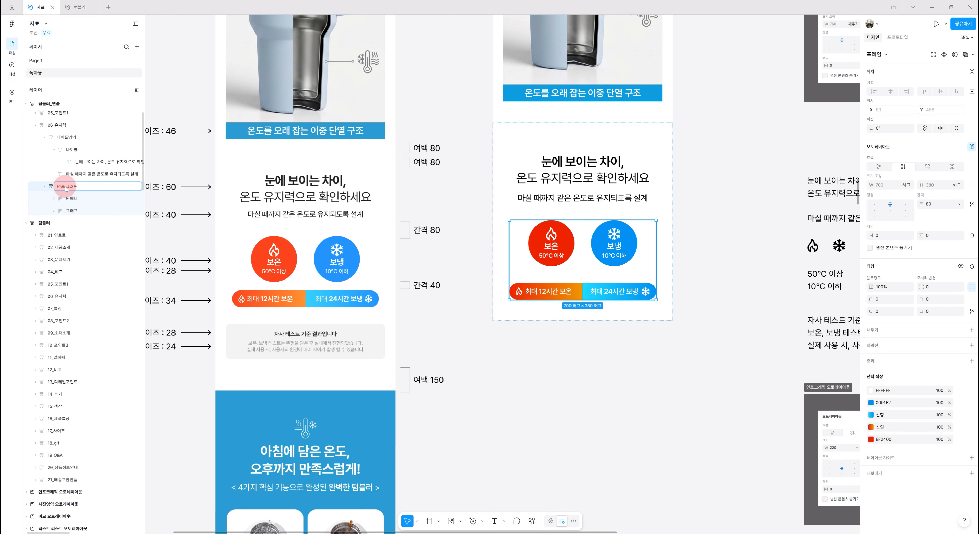
key("Return")
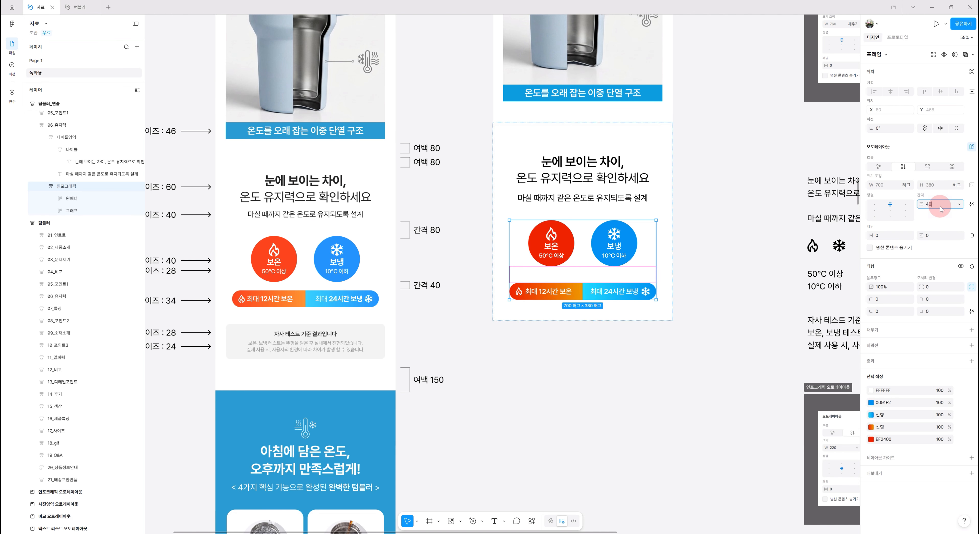
key("Return")
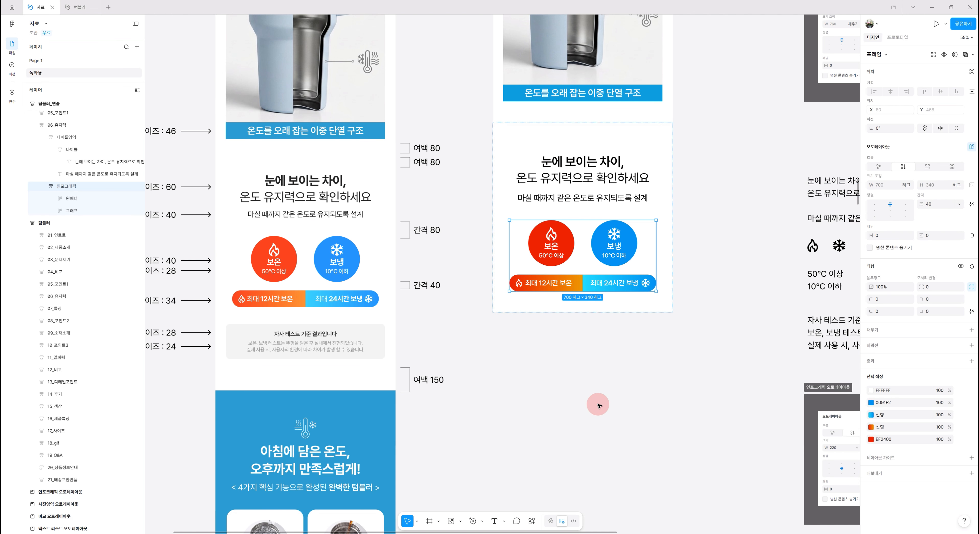
Inspect the reference's test-result caption text properties and reselect the practice section frame
scroll(594, 404, "up", 2)
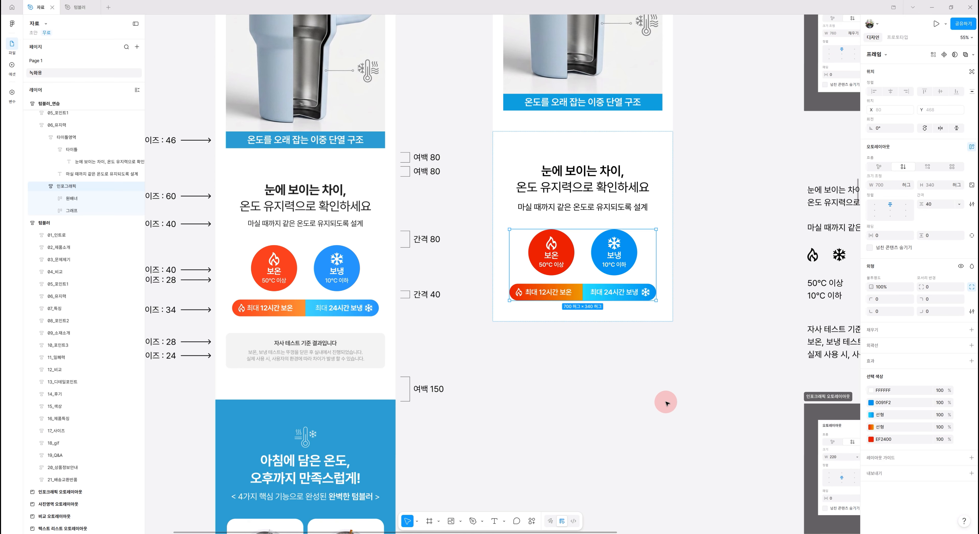
left_click(719, 395)
scroll(685, 381, "down", 1)
scroll(685, 382, "down", 2)
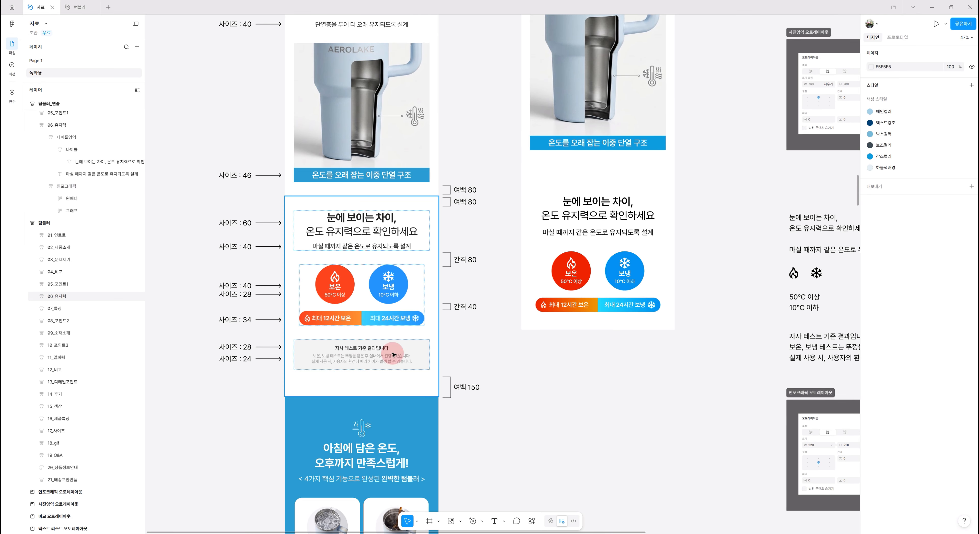
left_click_drag(723, 374, 645, 363)
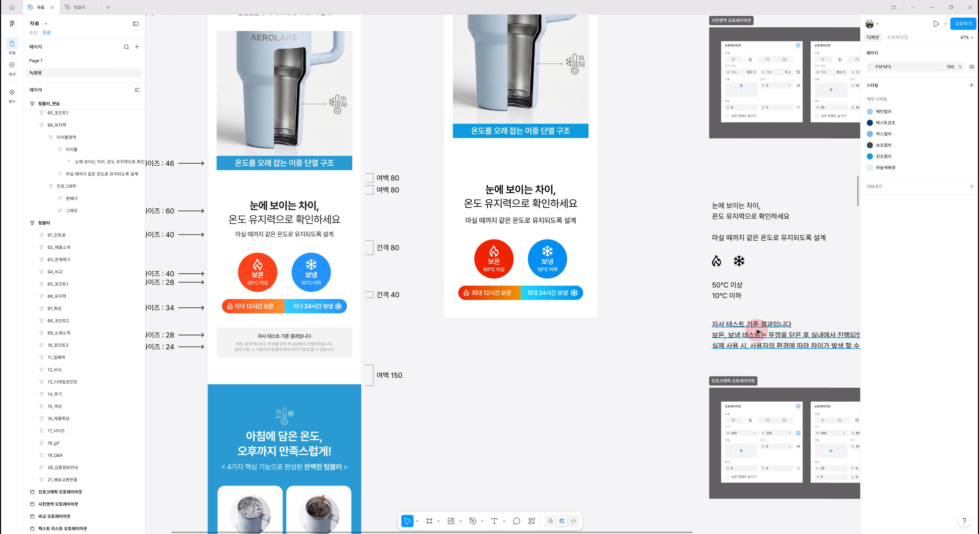
left_click(766, 337)
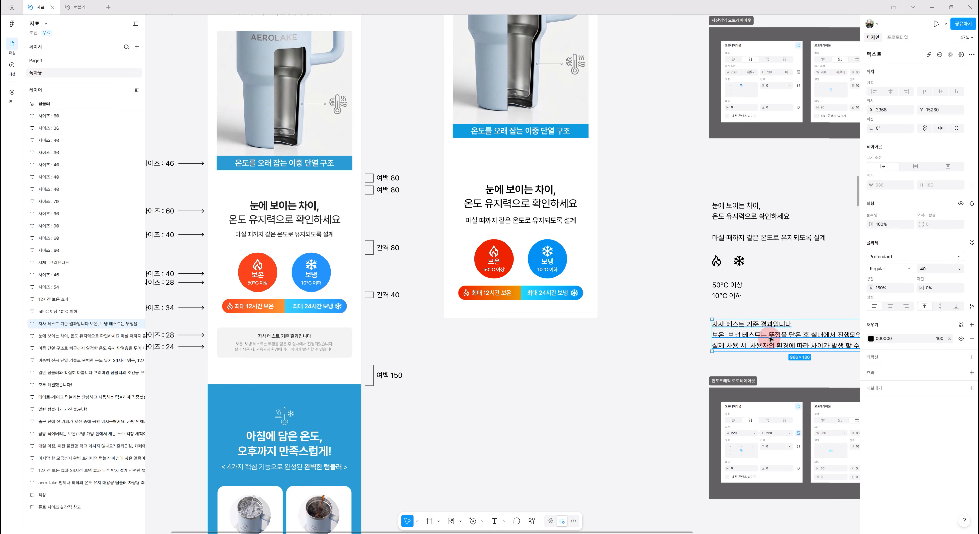
left_click(568, 169)
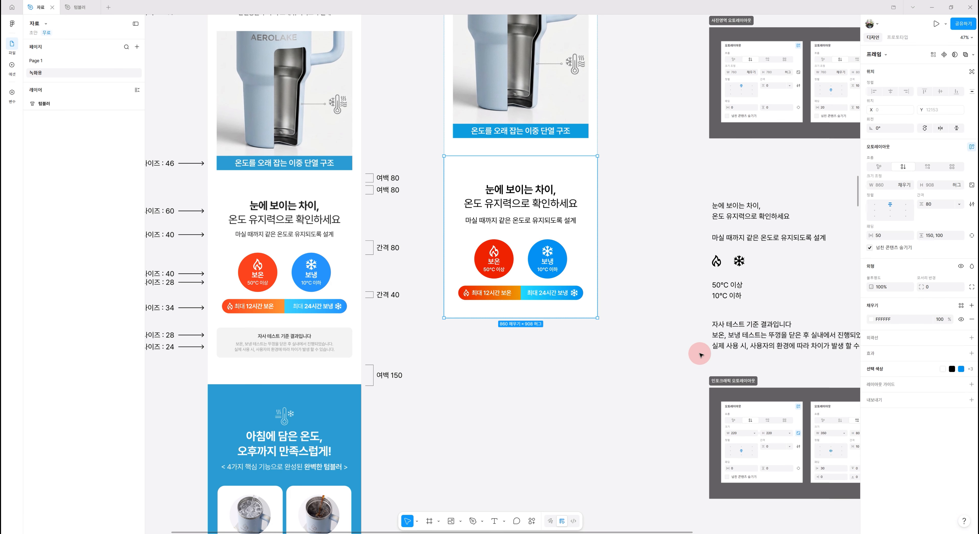
Paste the test-result caption text into the practice section, set its size to 28 and center-align it
key("ctrl+v")
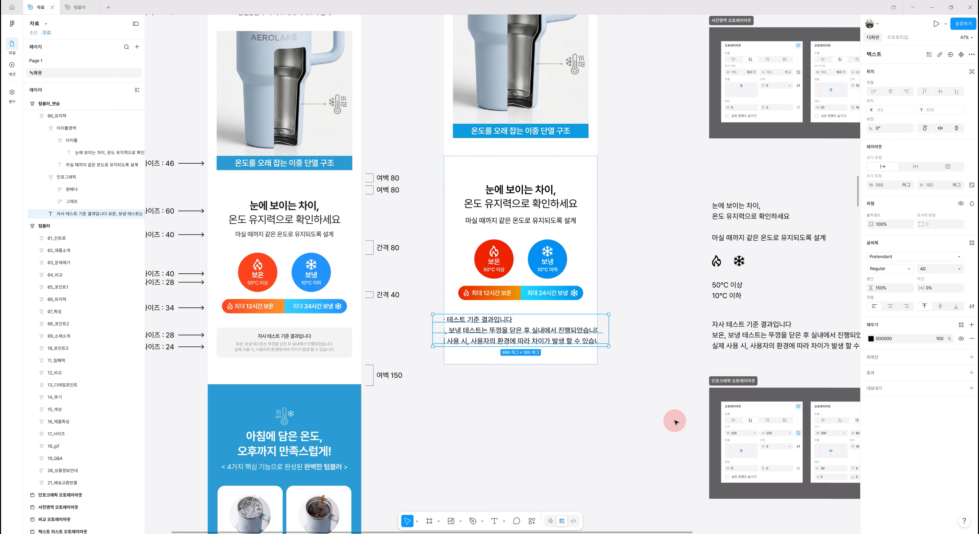
left_click(944, 271)
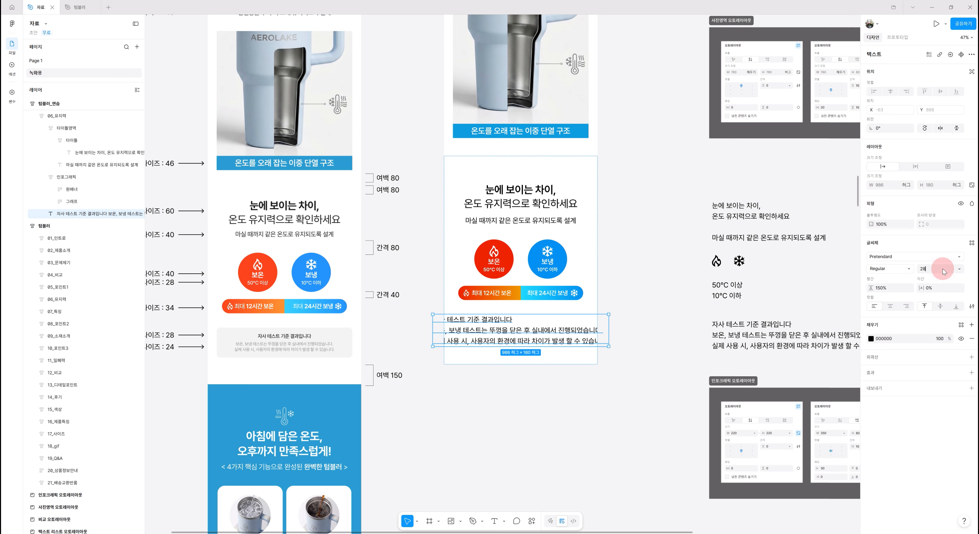
key("Return")
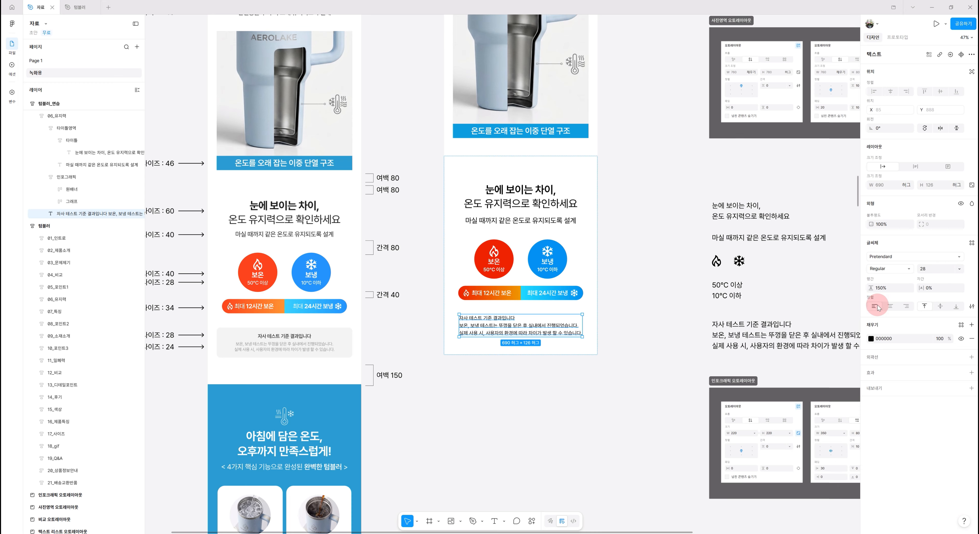
left_click(889, 306)
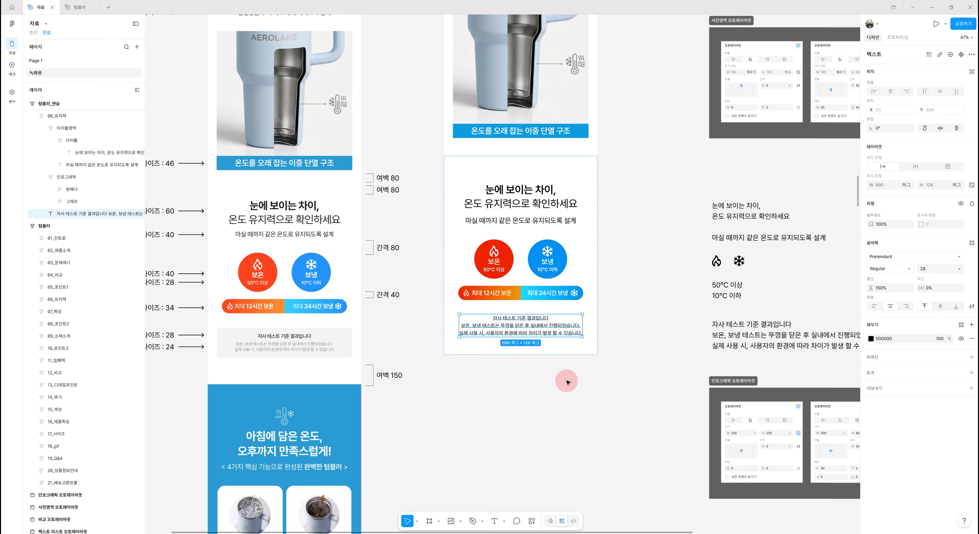
Wrap the caption text in an auto layout frame and rename it 텍스트박스
scroll(566, 382, "down", 1)
scroll(566, 381, "down", 1)
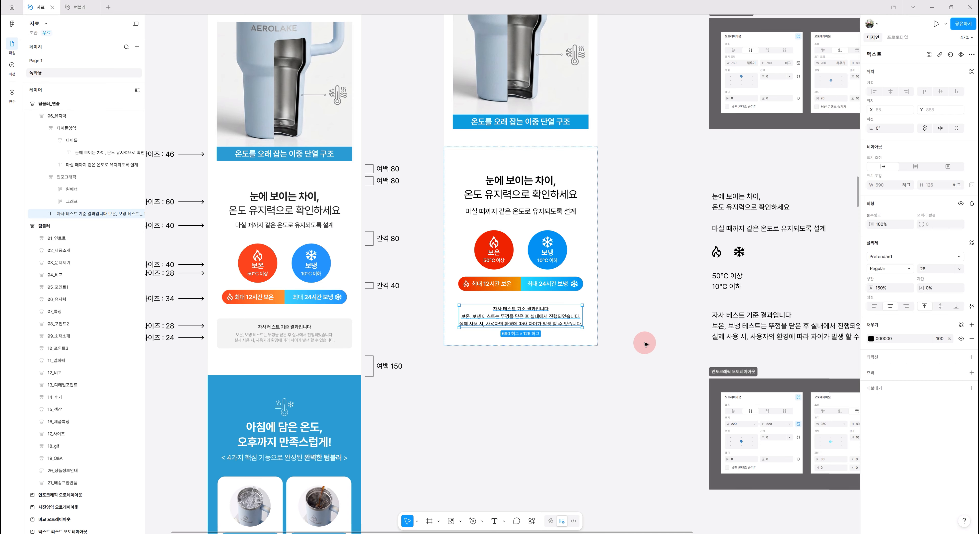
key("shift+a")
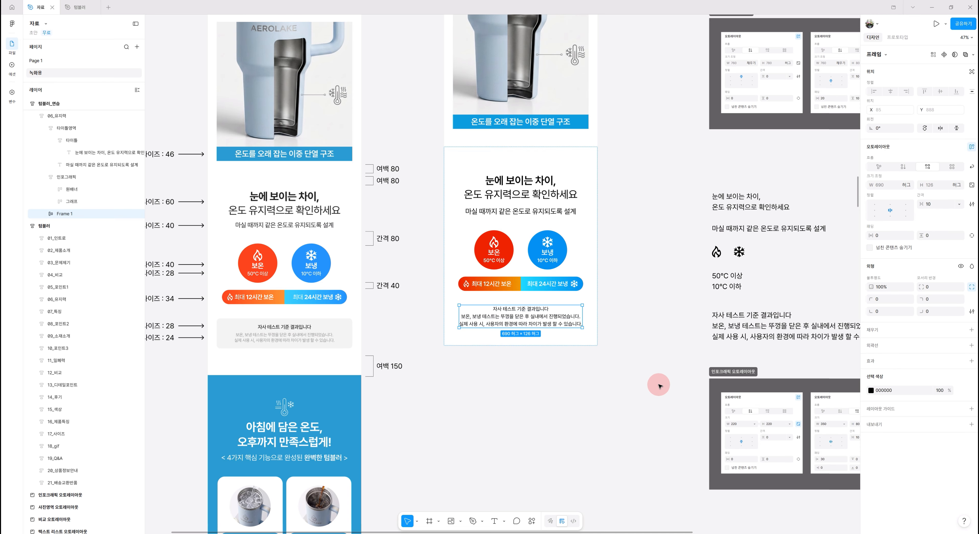
double_click(65, 214)
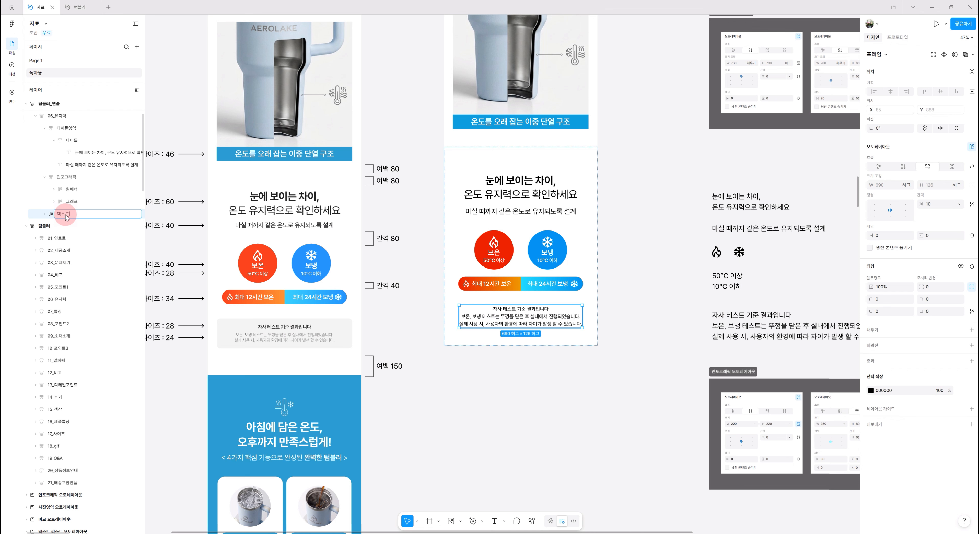
key("Return")
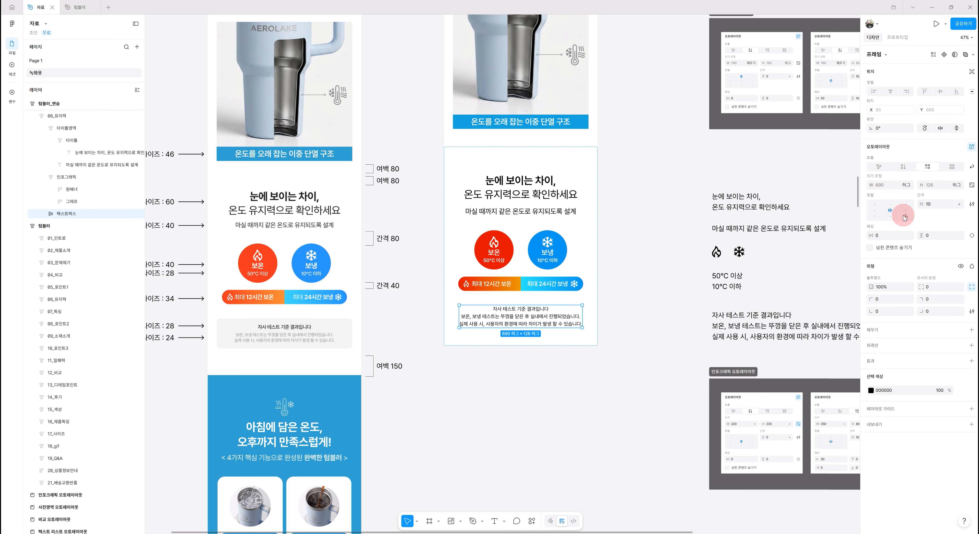
Set the 텍스트박스 frame's padding to 30 vertical and 20 horizontal
left_click(936, 235)
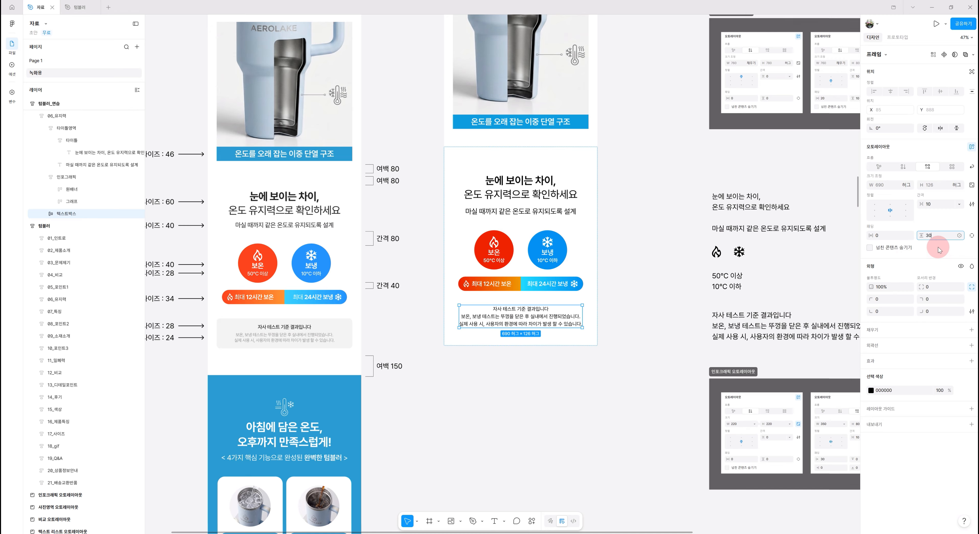
key("Return")
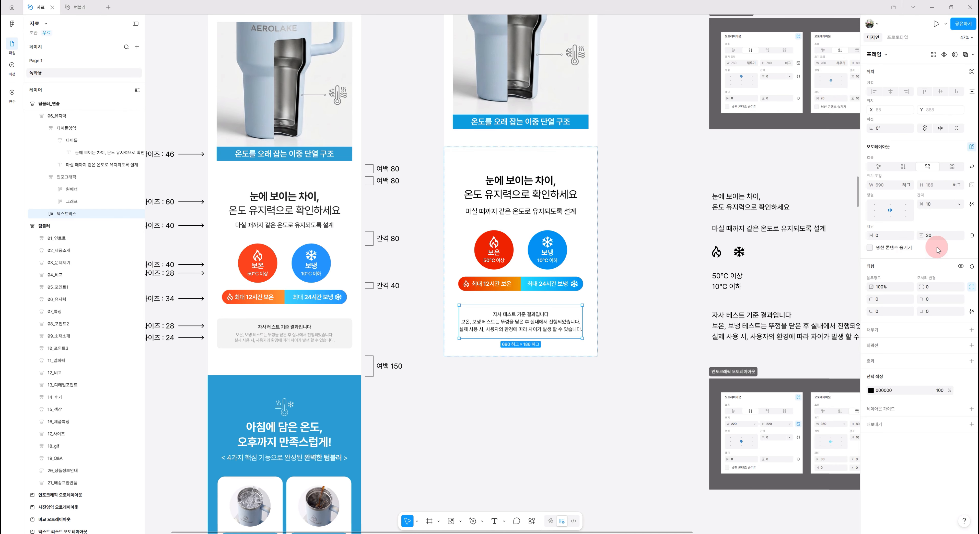
left_click(885, 235)
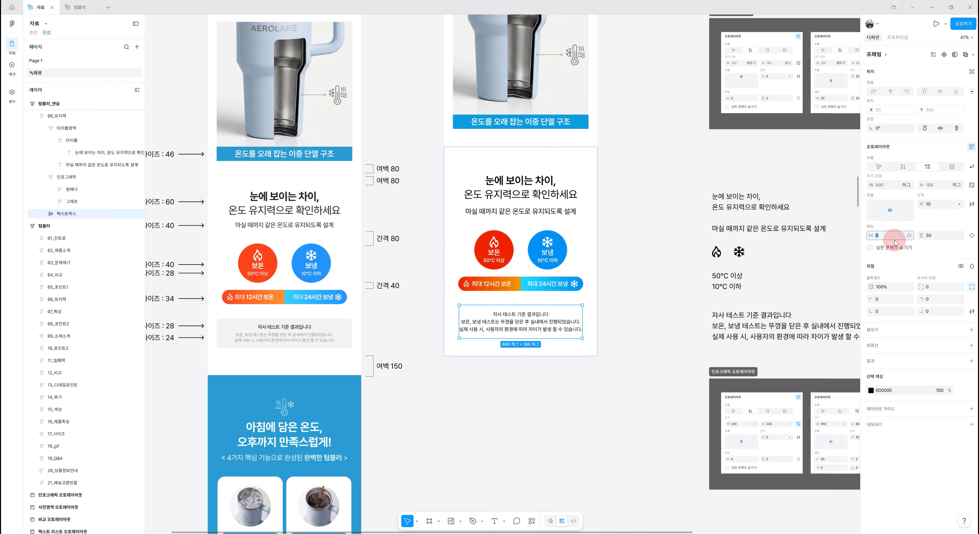
type("20")
key("Return")
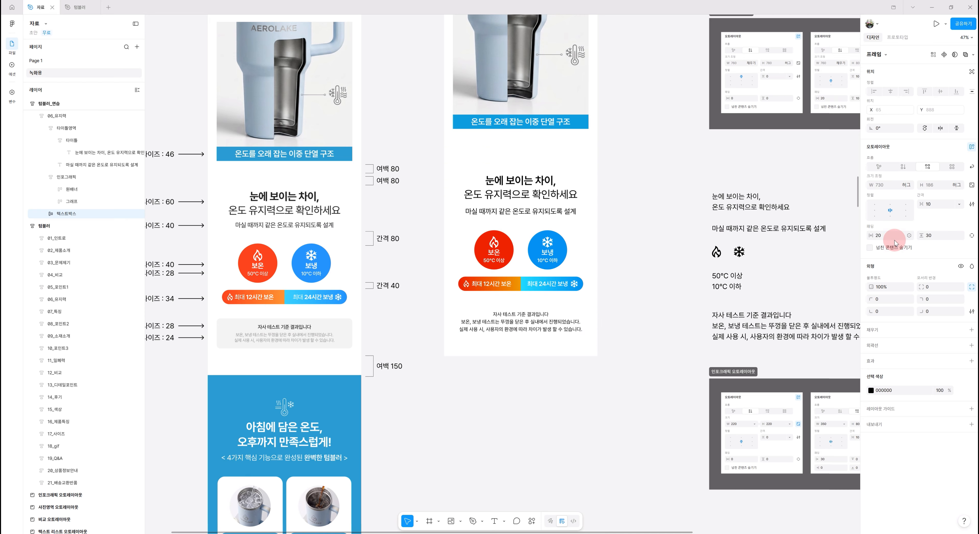
Fill the 텍스트박스 frame with F0F0F0 and round its corners to 20
left_click(894, 332)
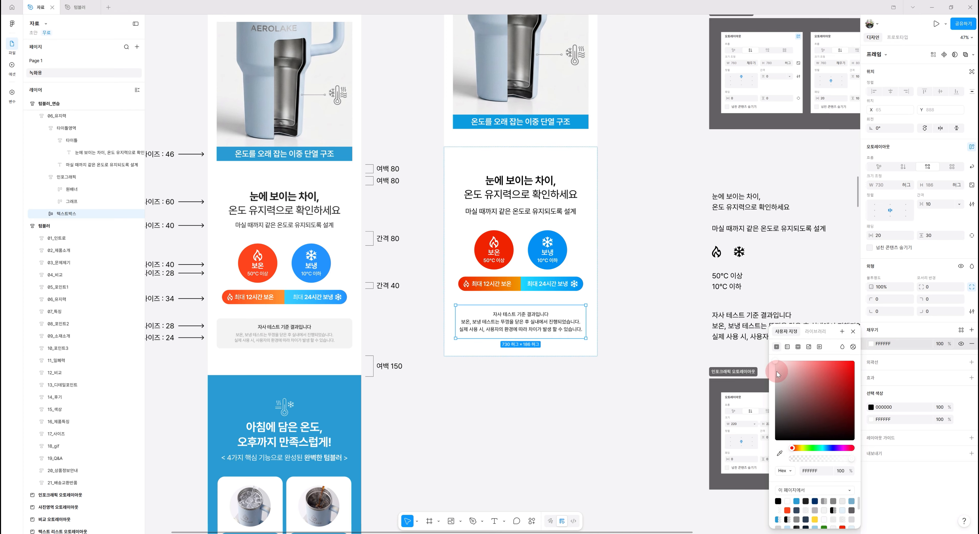
left_click_drag(777, 371, 757, 369)
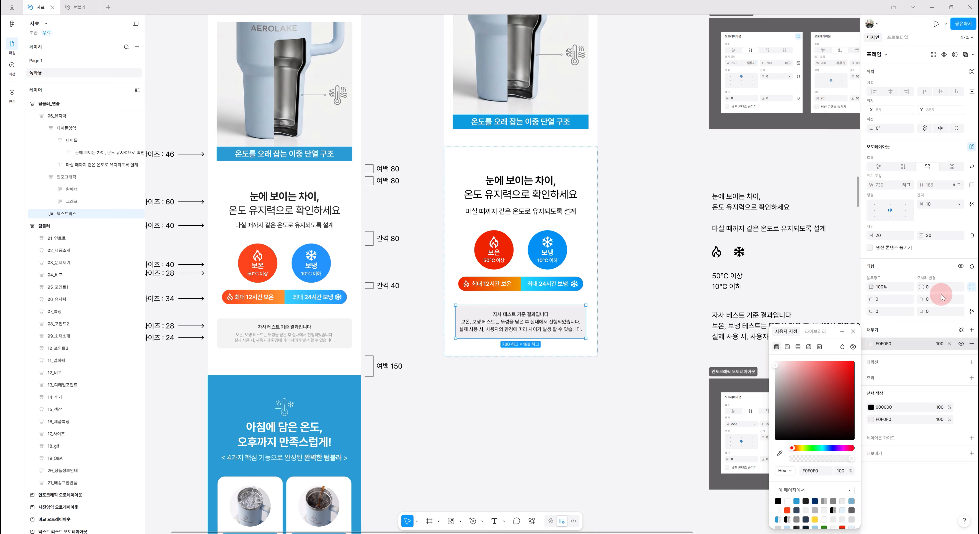
left_click(932, 287)
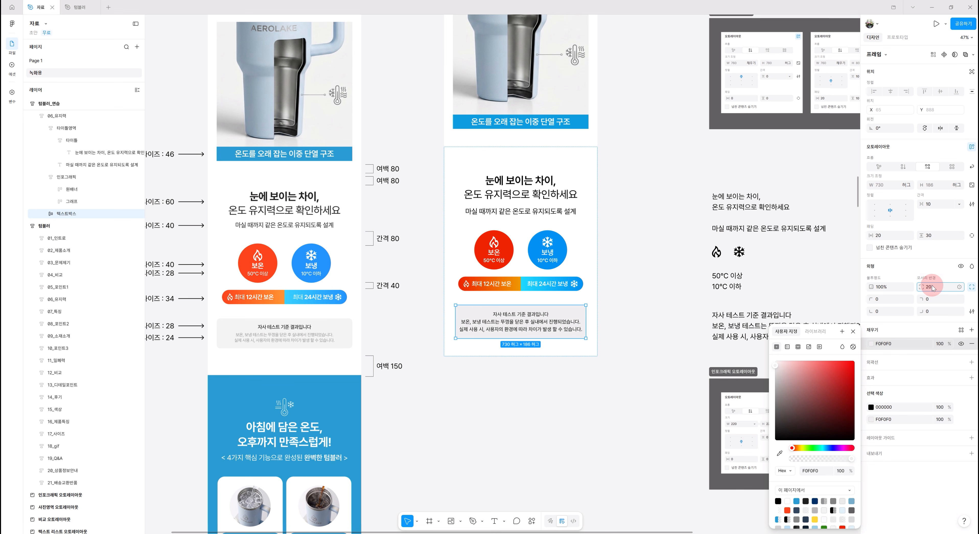
type("20")
key("Return")
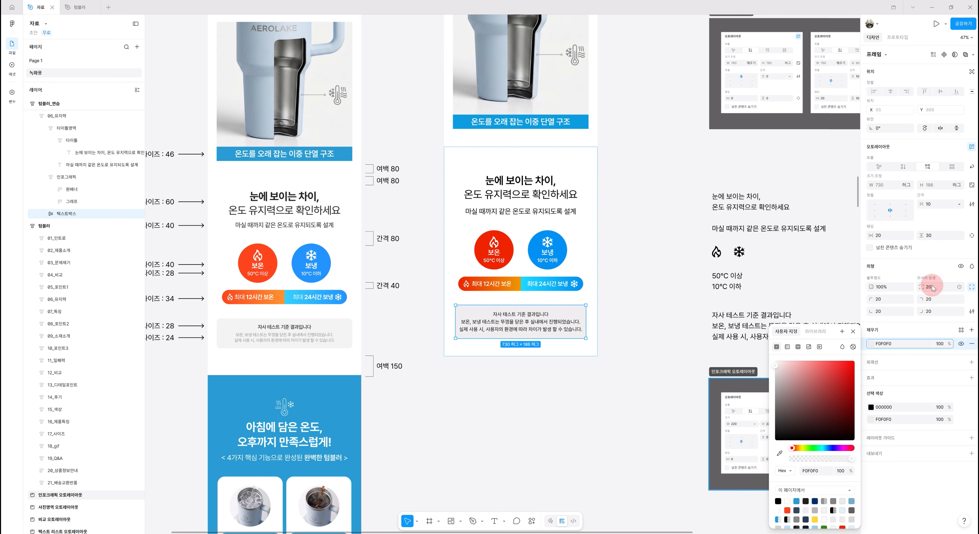
left_click(552, 351)
left_click(507, 454)
scroll(426, 370, "up", 1)
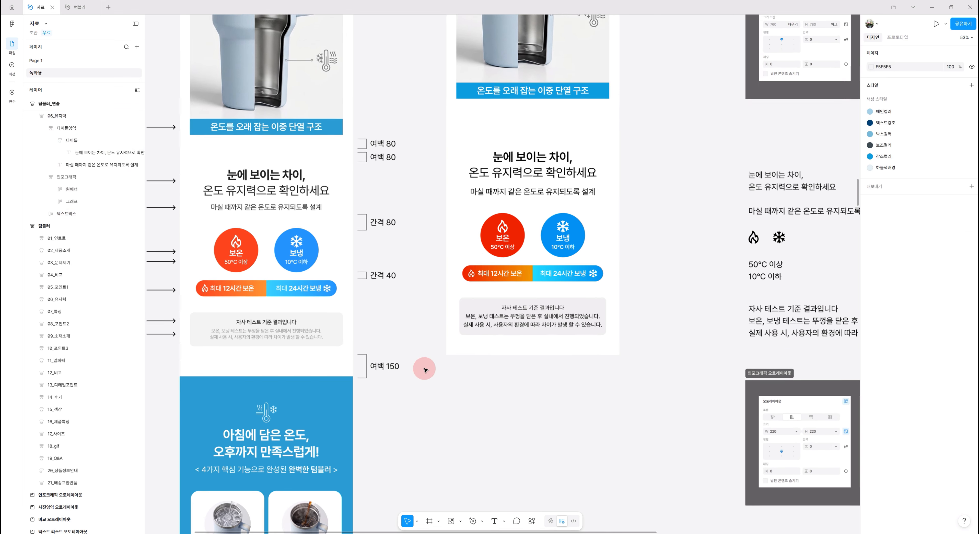
scroll(425, 369, "up", 1)
left_click_drag(504, 388, 589, 423)
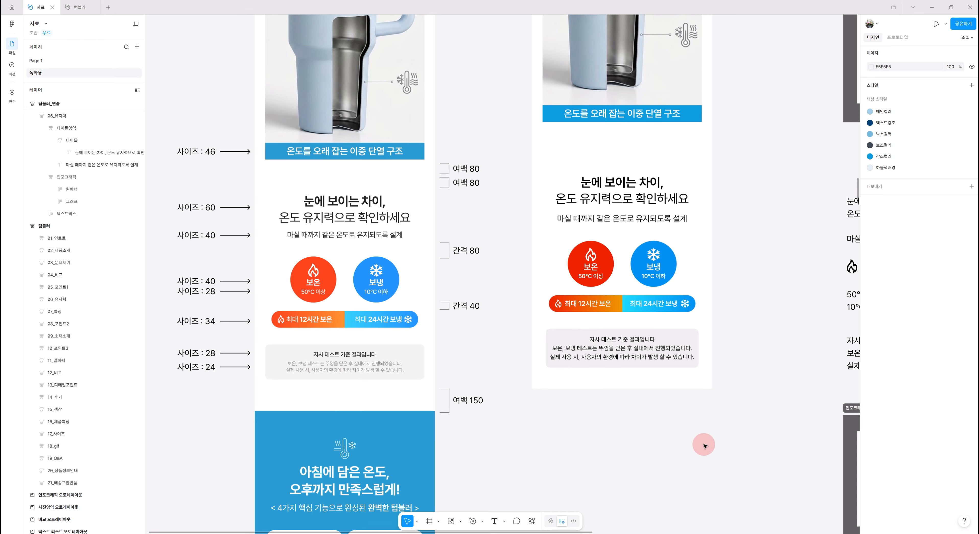
scroll(698, 399, "down", 1)
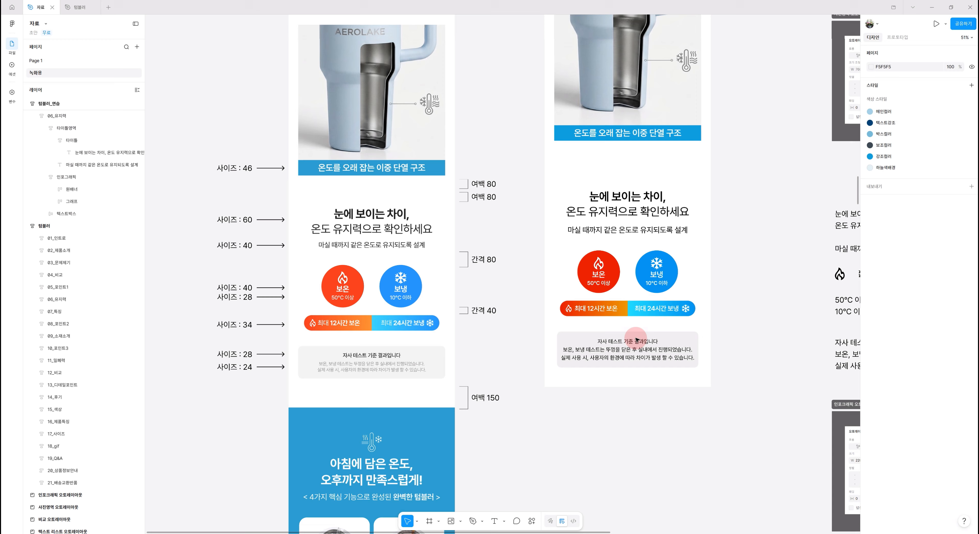
Duplicate the caption text inside the 텍스트박스 frame
left_click(633, 351)
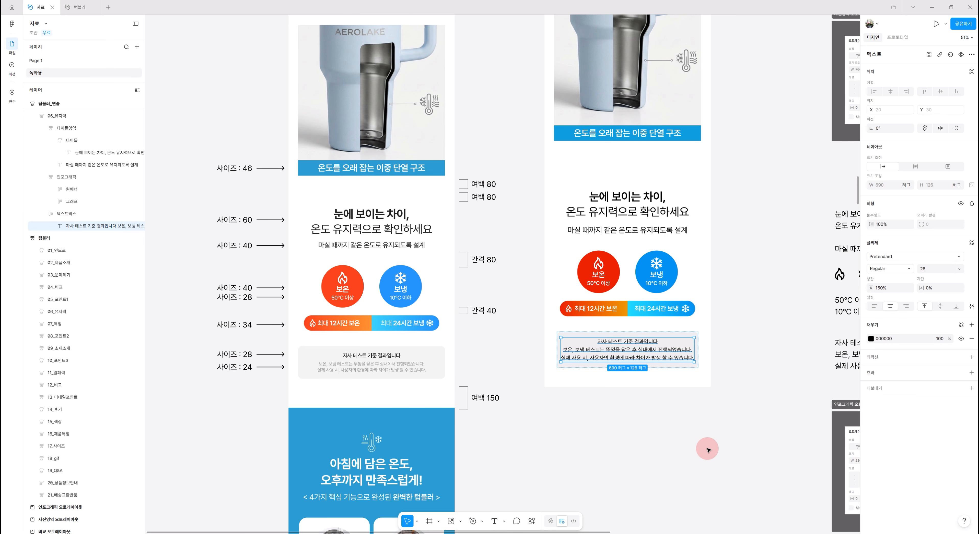
key("ctrl+d")
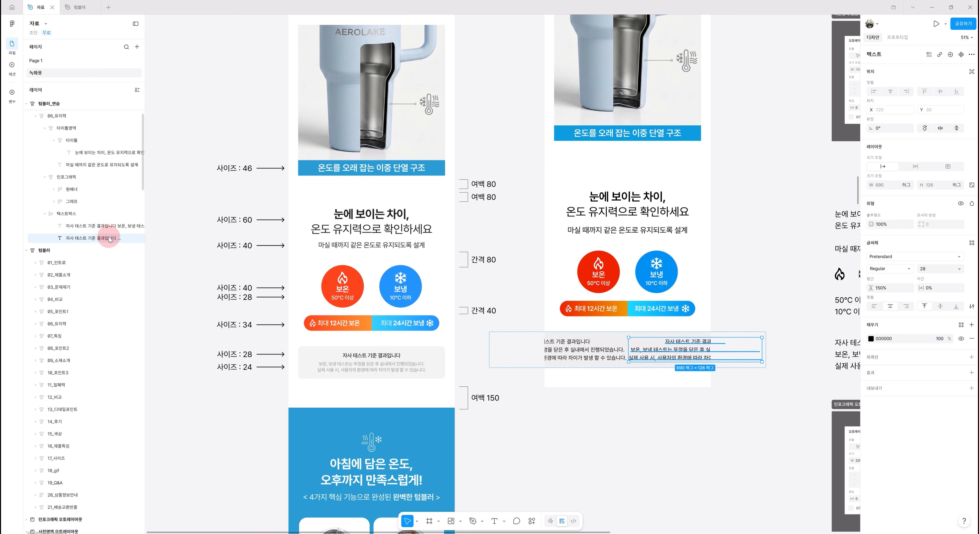
Stack the 텍스트박스 frame's contents vertically and make its width fill the container
left_click(73, 216)
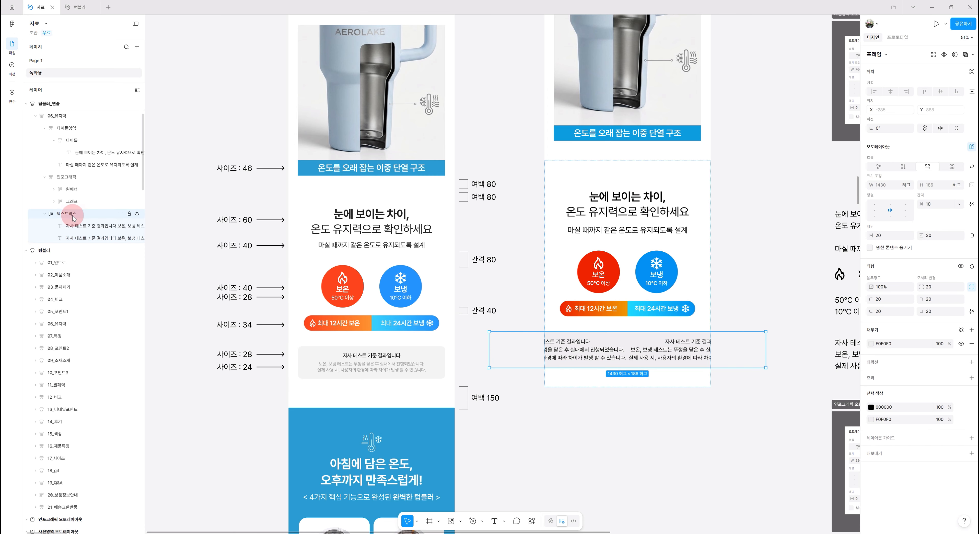
left_click(904, 169)
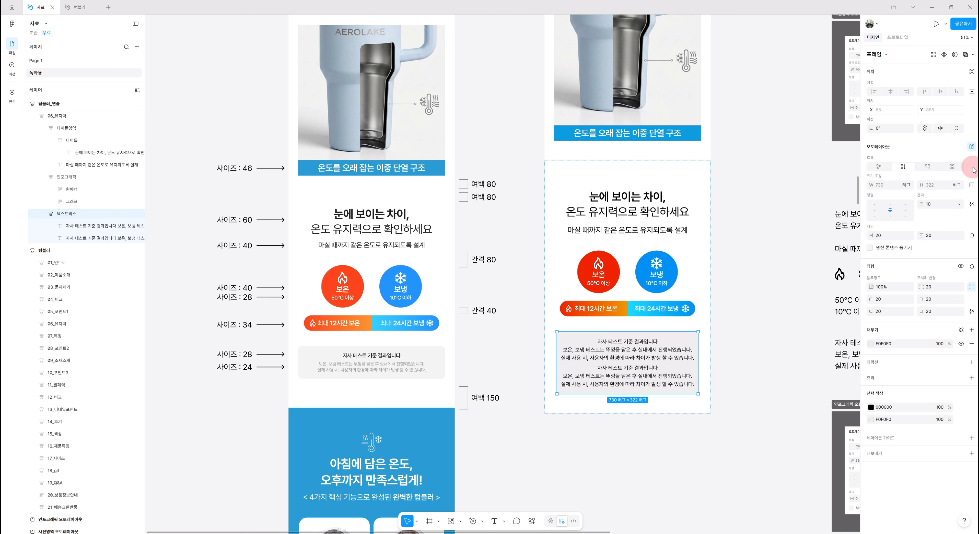
left_click(894, 211)
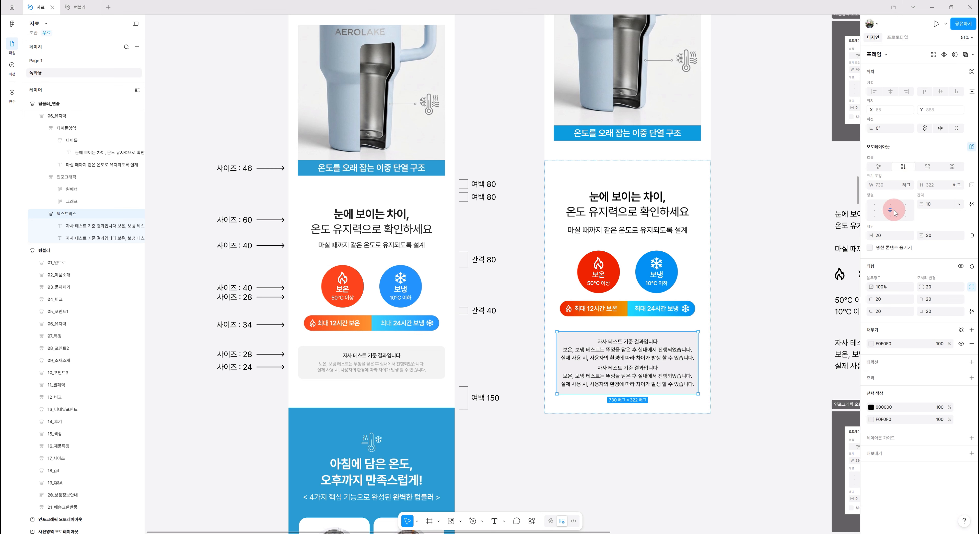
left_click(909, 185)
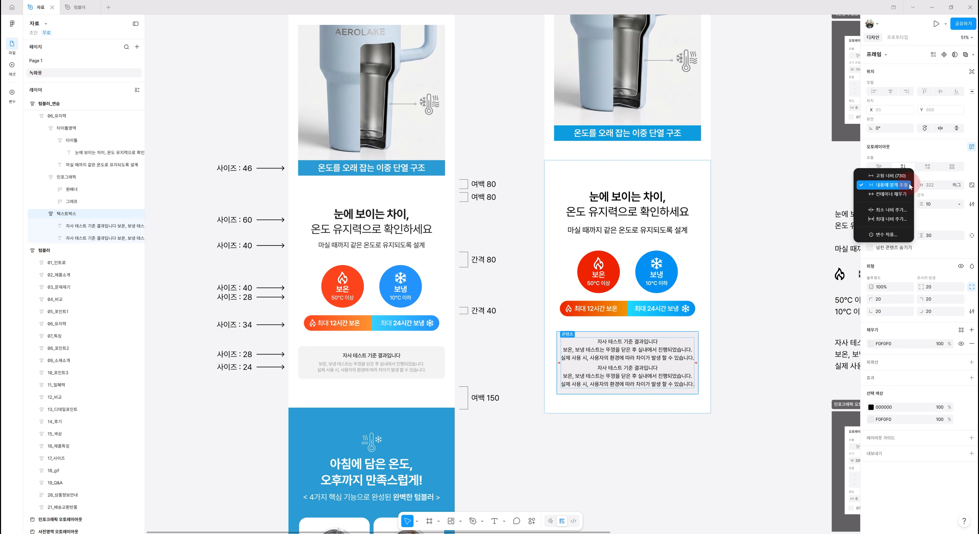
left_click(892, 194)
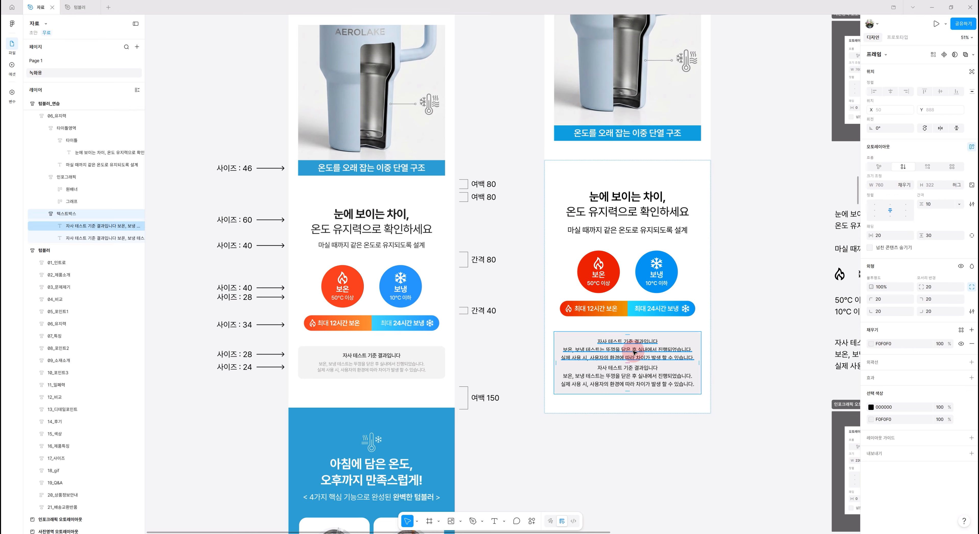
Delete the body lines from the first caption copy, keeping only the title line 자사 테스트 기준 결과입니다
left_click(648, 347)
left_click_drag(661, 339, 719, 401)
key("BackSpace")
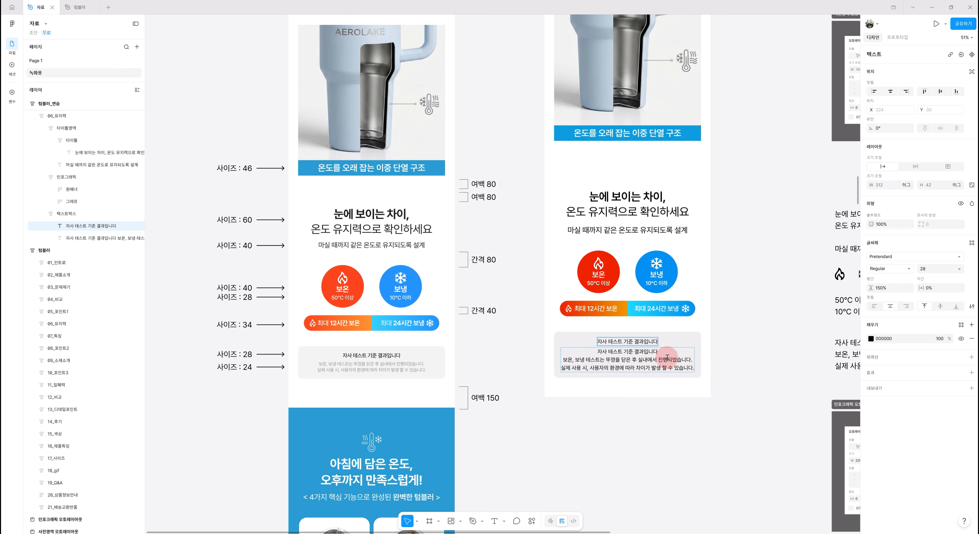
Delete the title line from the second caption copy, leaving only the body text
left_click(591, 352)
left_click_drag(592, 353, 669, 354)
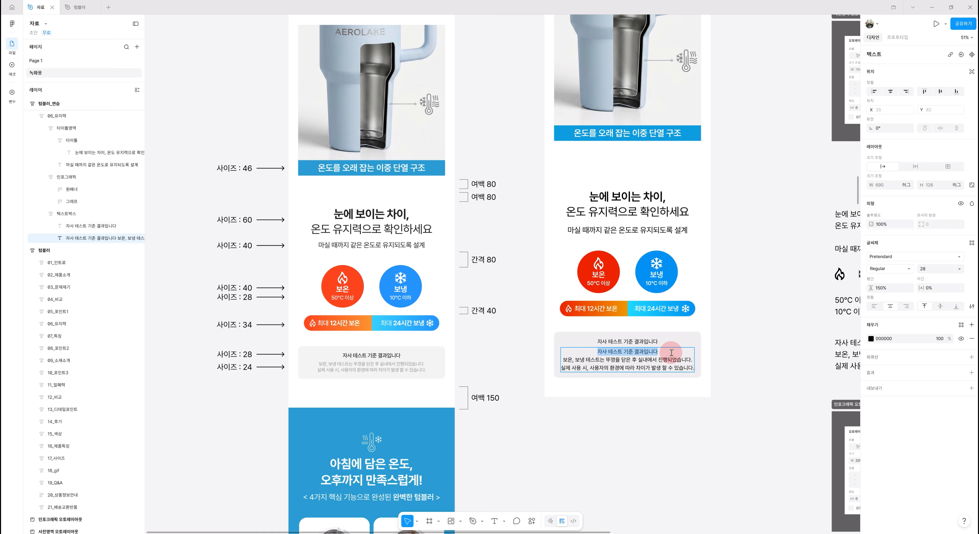
key("BackSpace")
key("Delete")
key("Escape")
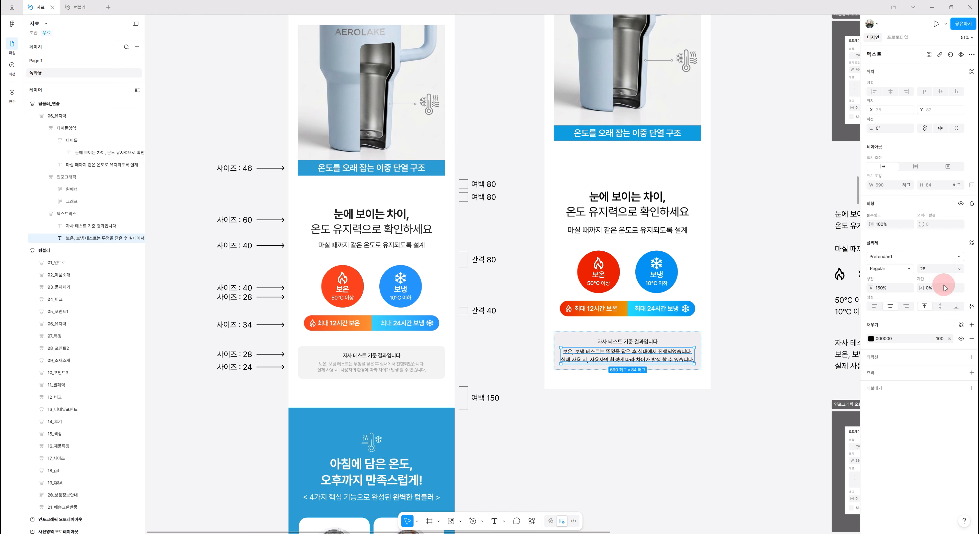
Set the caption body text size to 24
left_click(937, 269)
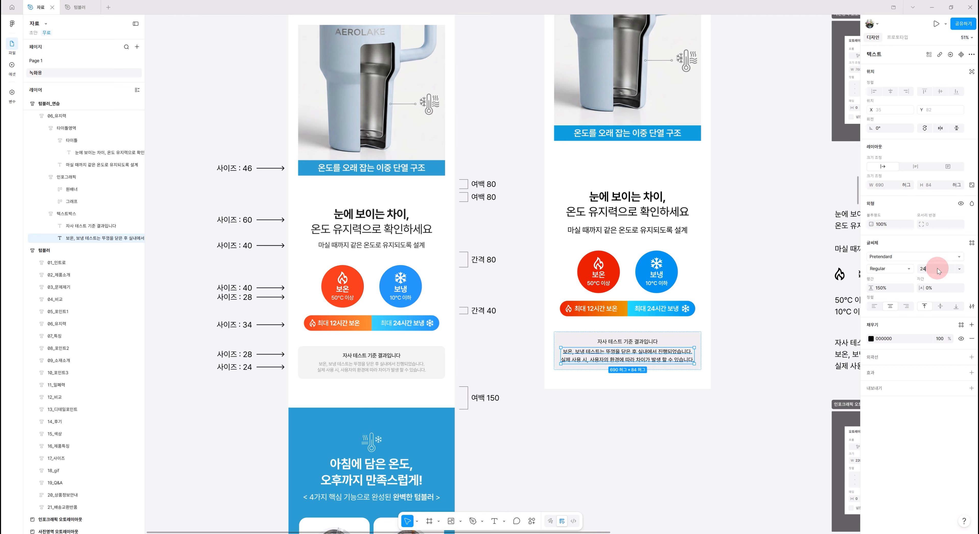
type("24")
key("Return")
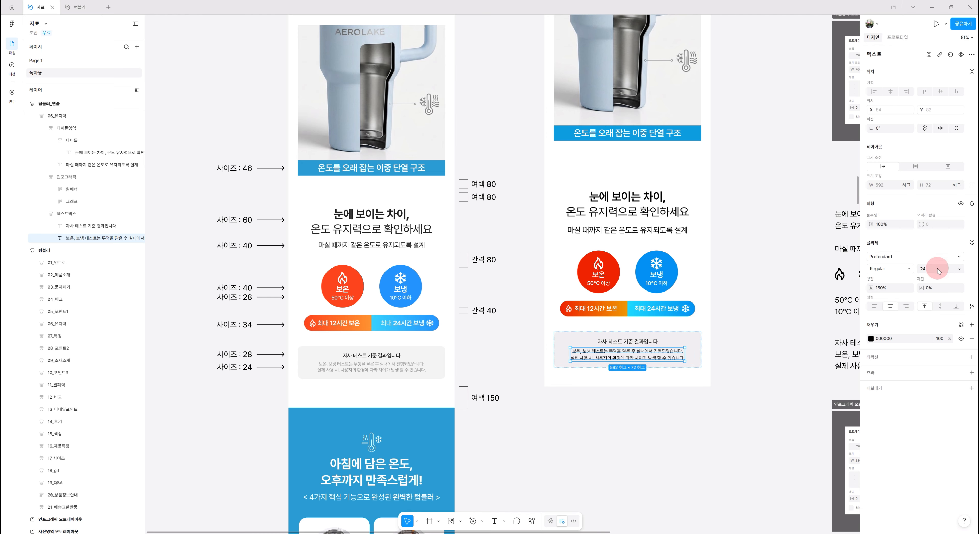
Change the caption body text color to gray 8D8D8D
left_click(871, 340)
left_click_drag(782, 394, 755, 399)
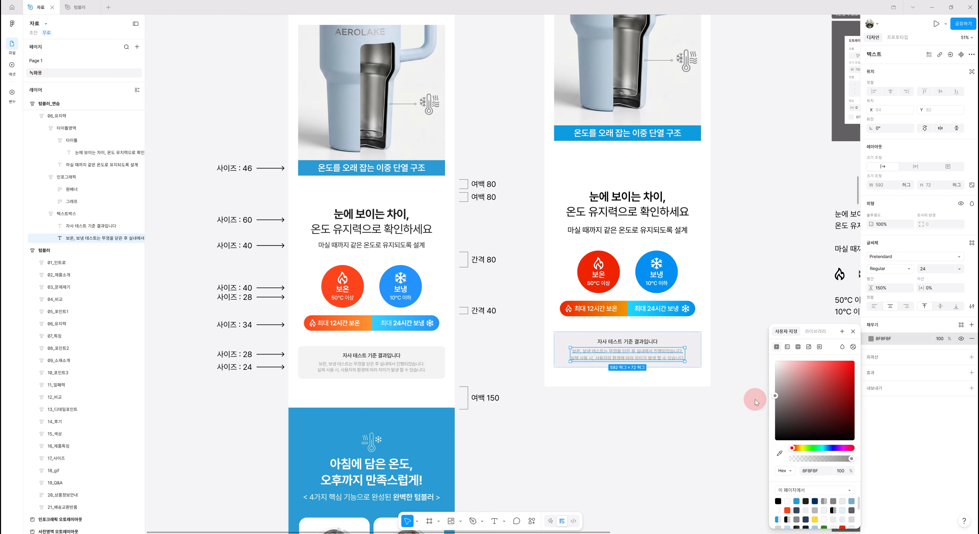
left_click_drag(755, 400, 680, 422)
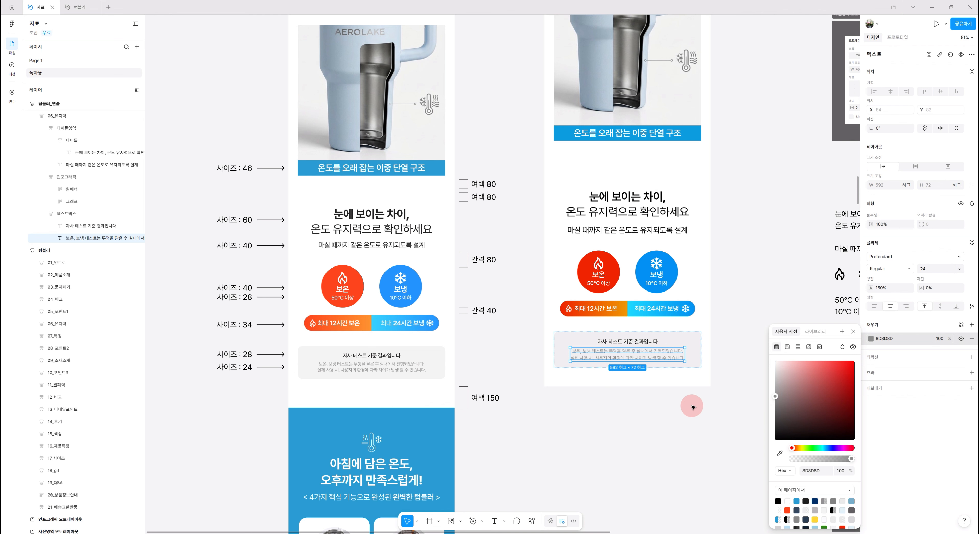
left_click(750, 401)
Set both caption text lines to 130% line height and -2% letter spacing
left_click(636, 354, "ctrl")
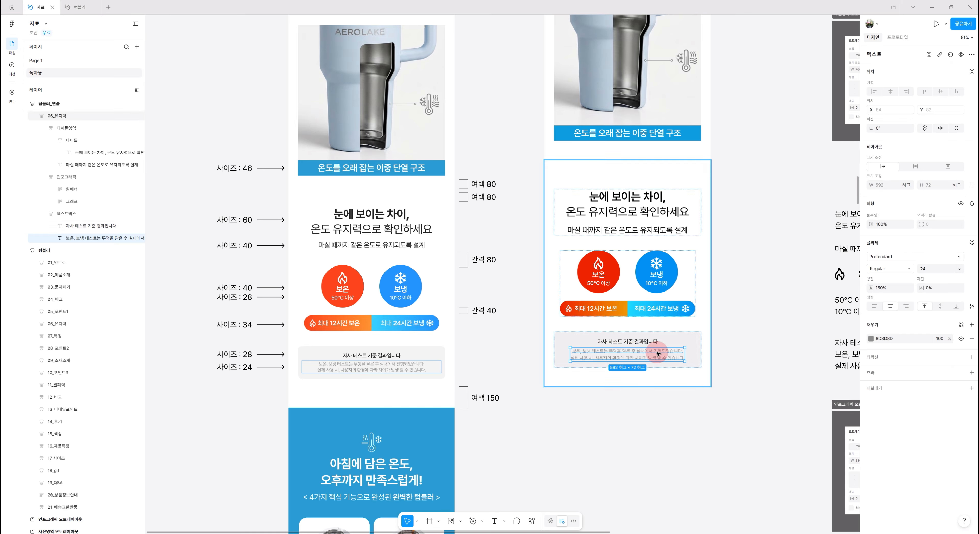
left_click(645, 342, "shift")
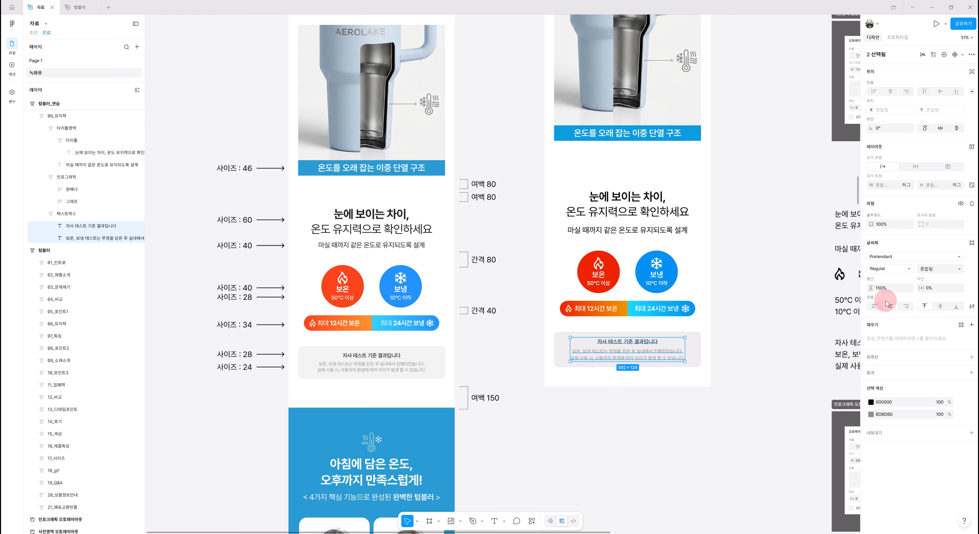
left_click(880, 288)
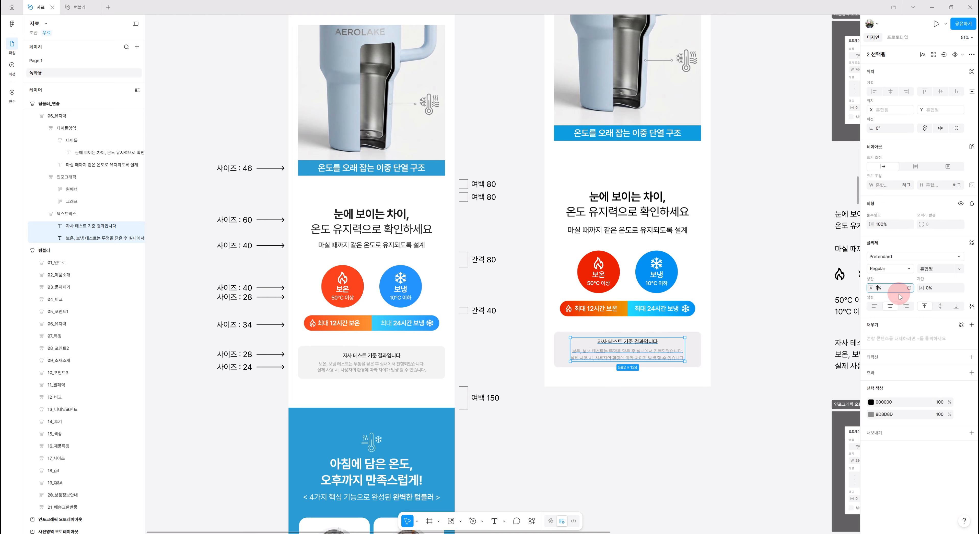
type("130")
key("Return")
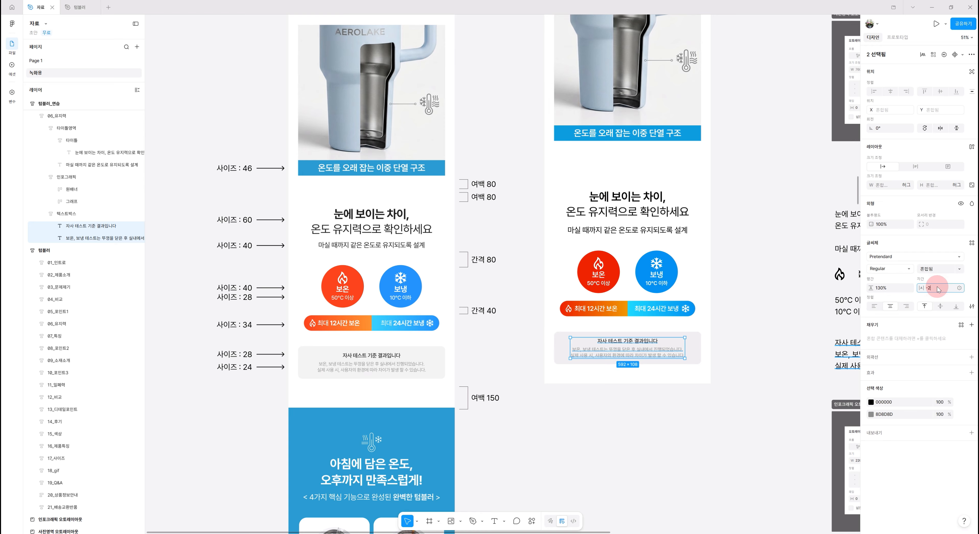
left_click(938, 290)
type("-2")
key("Return")
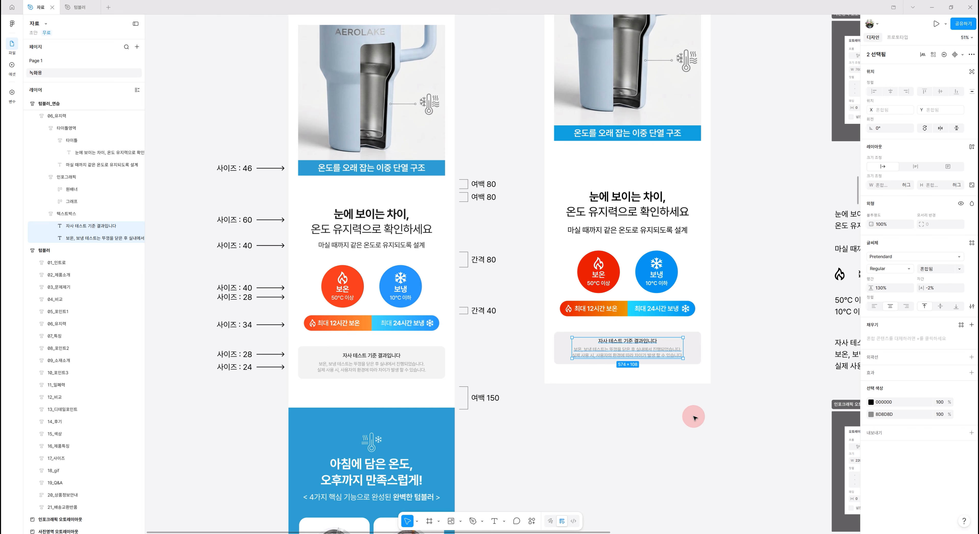
Inspect the auto layout padding of the 06_유지력 and 05_포인트1 section frames
left_click(693, 375)
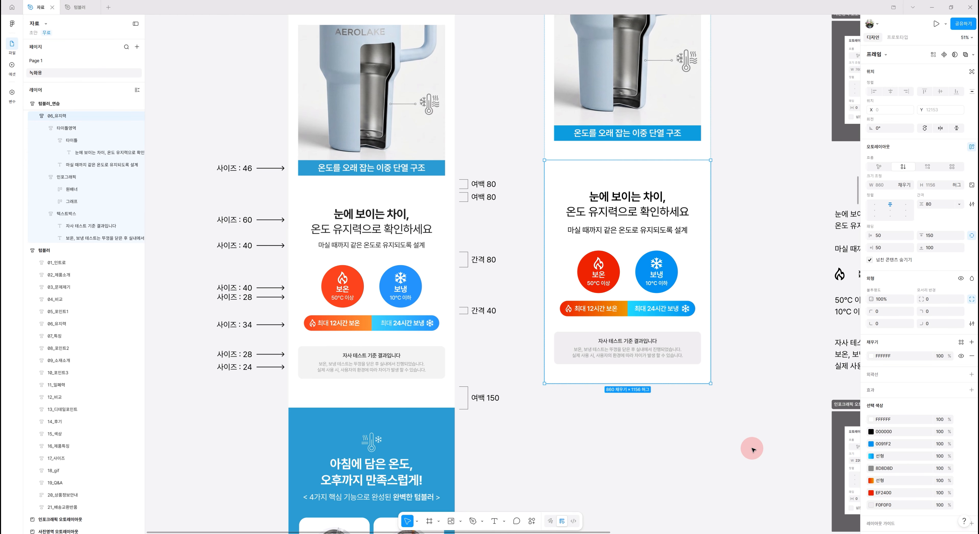
scroll(741, 306, "right", 2)
scroll(741, 306, "up", 1)
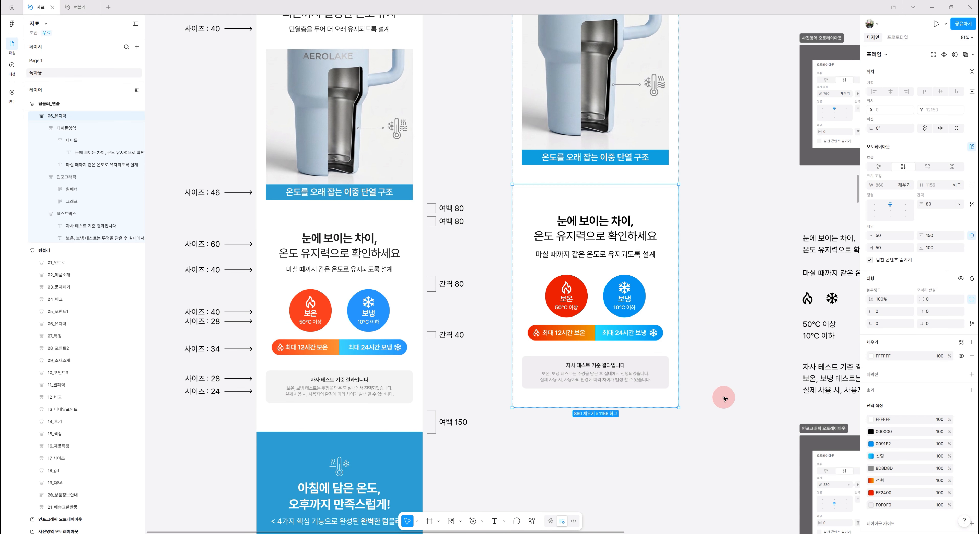
scroll(723, 398, "down", 3, "ctrl")
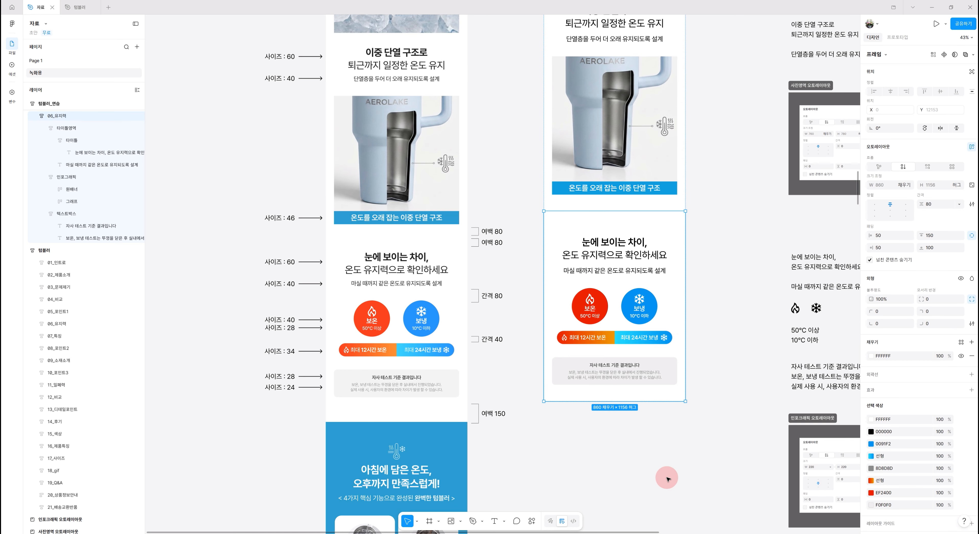
scroll(680, 472, "up", 1)
scroll(701, 473, "down", 3, "ctrl")
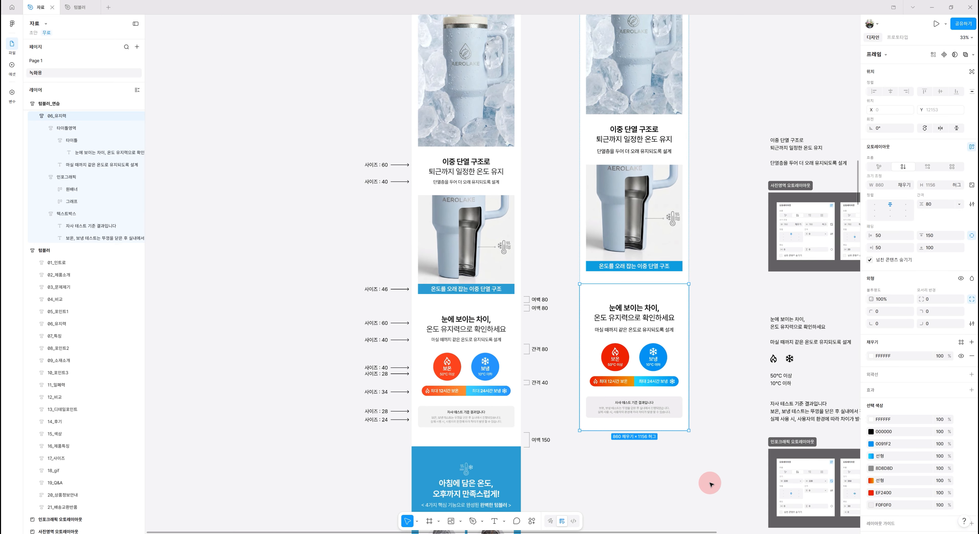
scroll(627, 343, "up", 5)
scroll(627, 343, "right", 2)
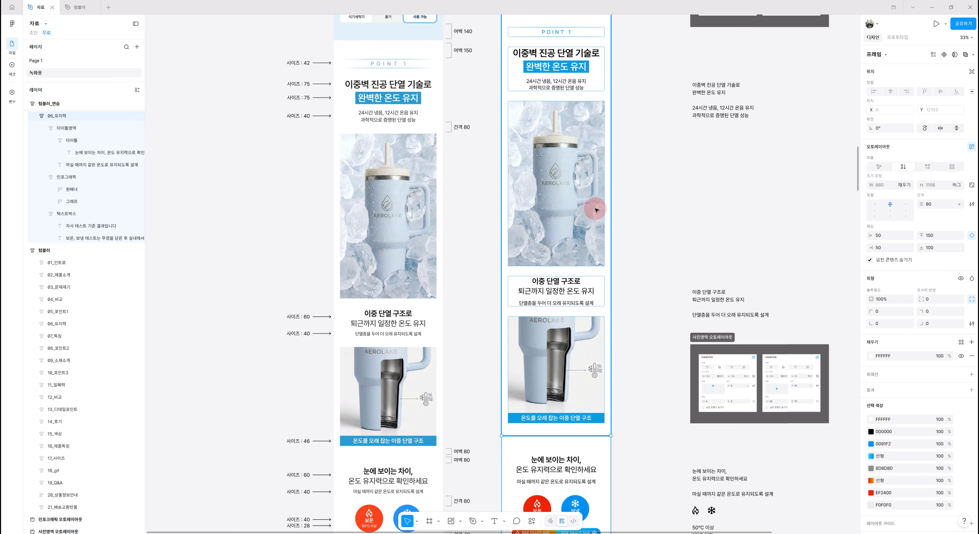
left_click(595, 210)
scroll(649, 403, "up", 1)
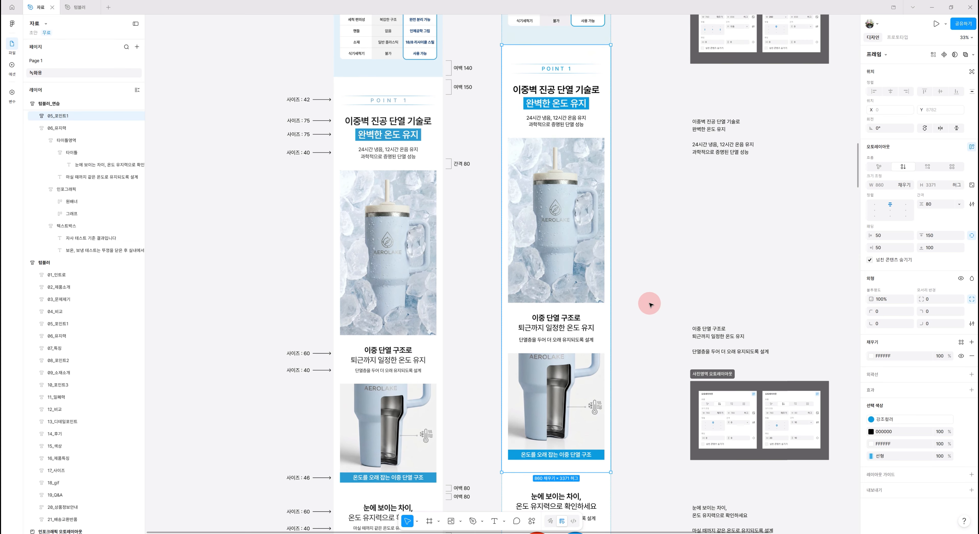
scroll(648, 302, "down", 3)
scroll(649, 305, "down", 2)
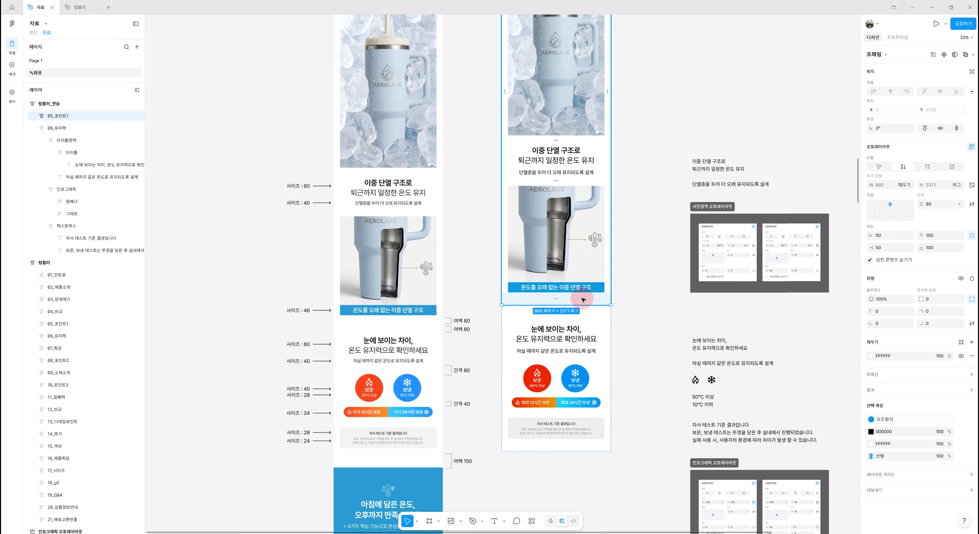
left_click(929, 249)
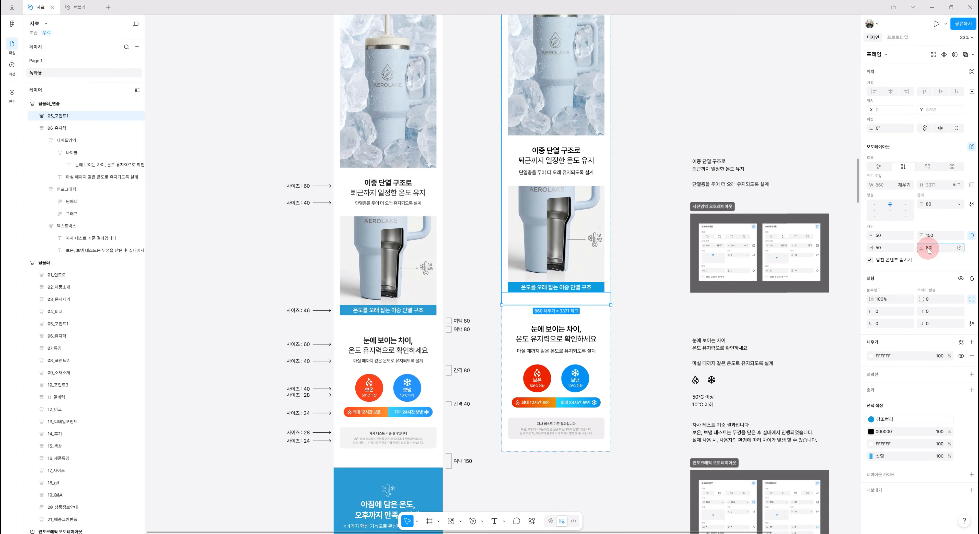
key("Return")
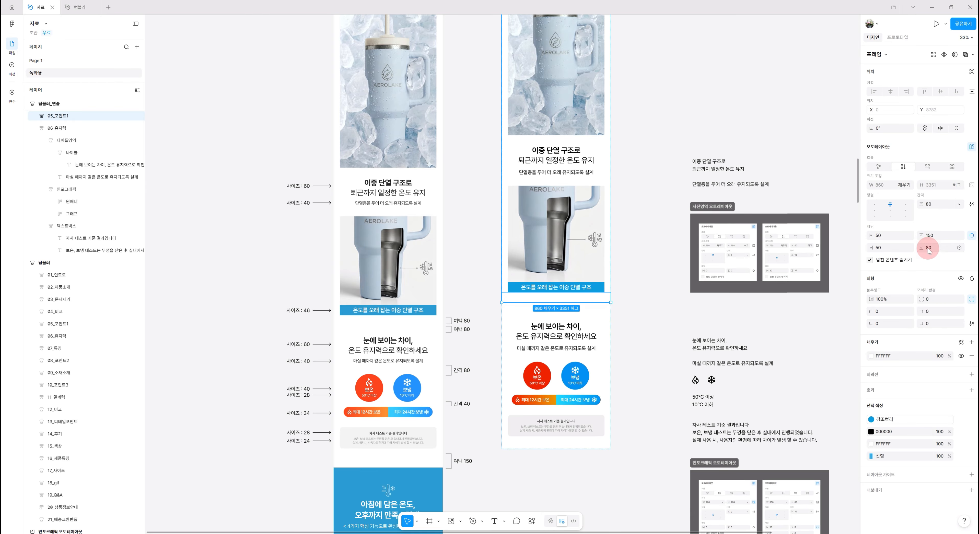
Set the 06_유지력 frame's top padding to 60 and bottom padding to 150
left_click(523, 315)
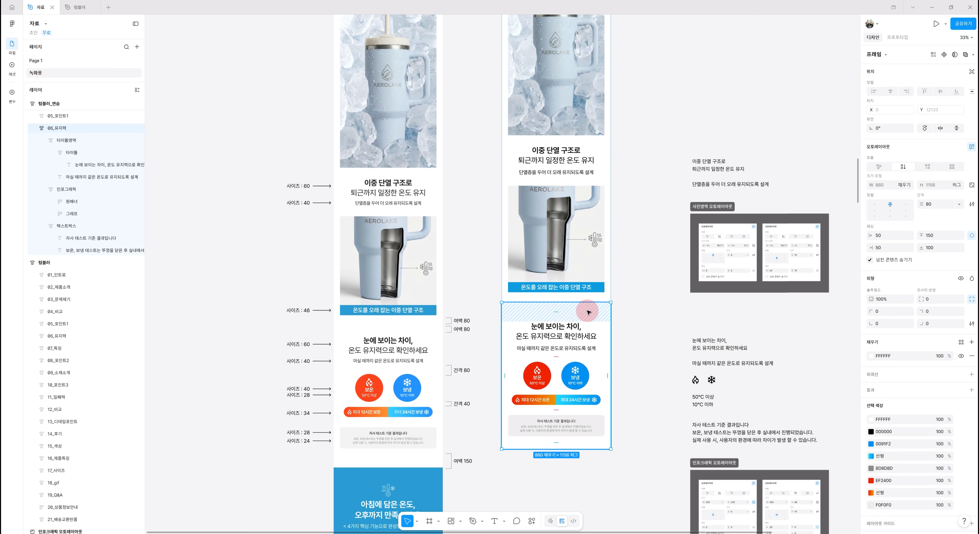
left_click(943, 237)
key("Return")
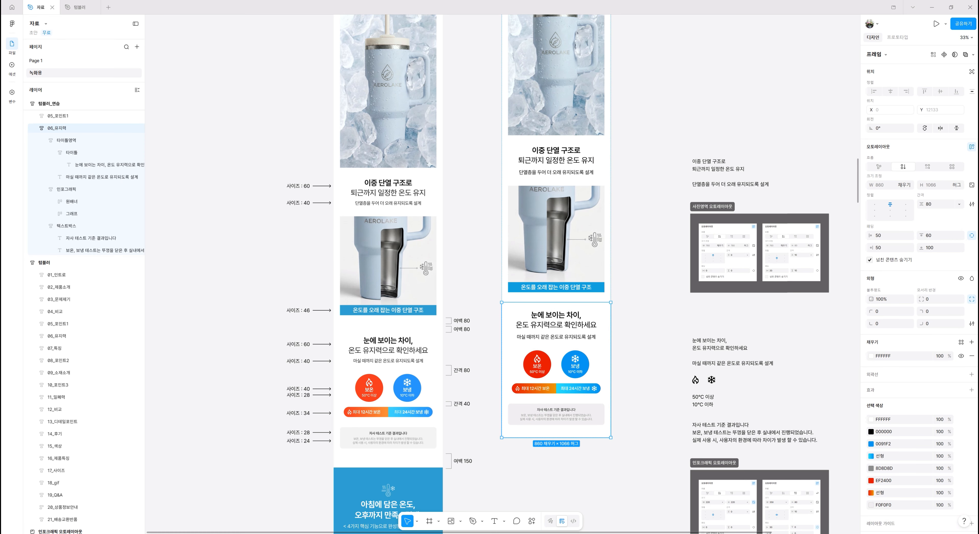
left_click(929, 248)
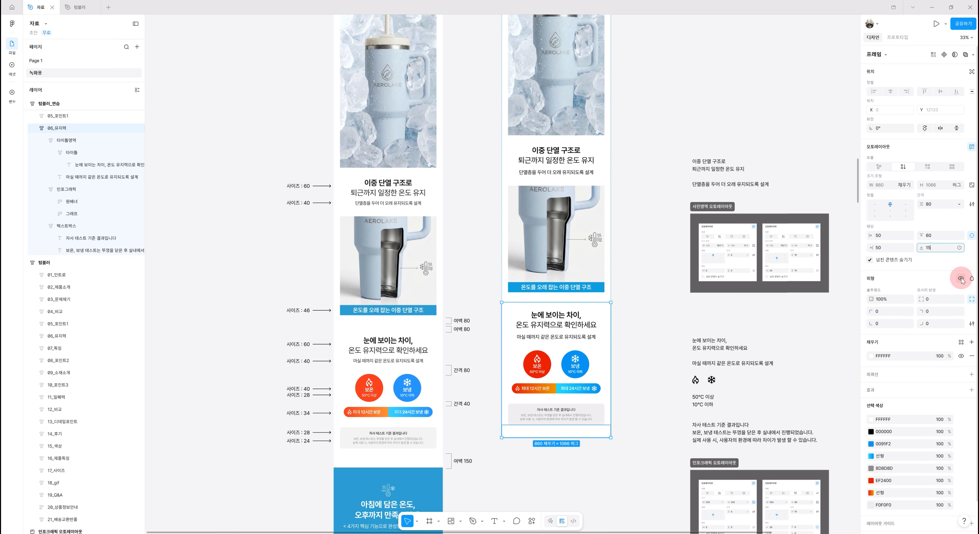
type("150")
key("Return")
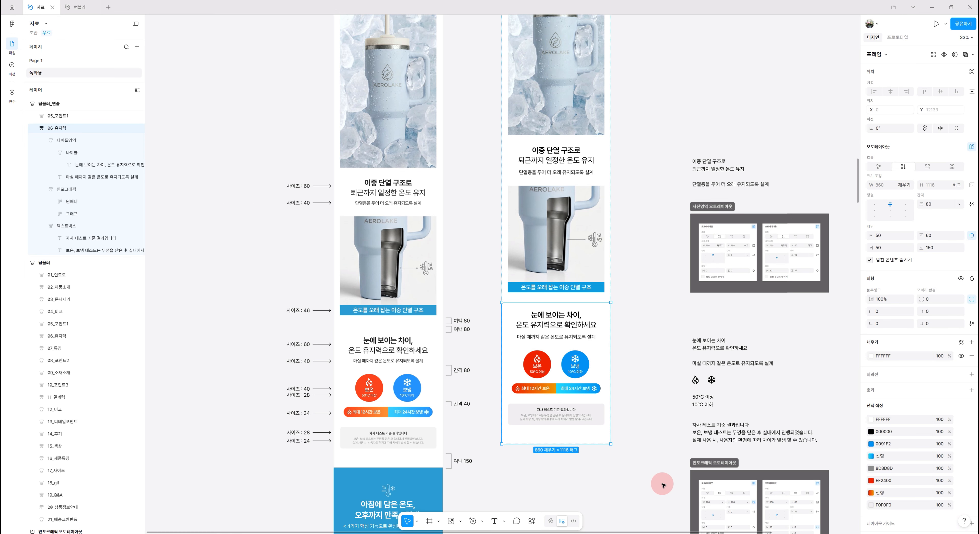
Compare the 05_포인트1 and 06_유지력 frames by selecting each in turn to check the spacing between sections
left_click(643, 490)
scroll(643, 490, "down", 1)
scroll(642, 488, "down", 3)
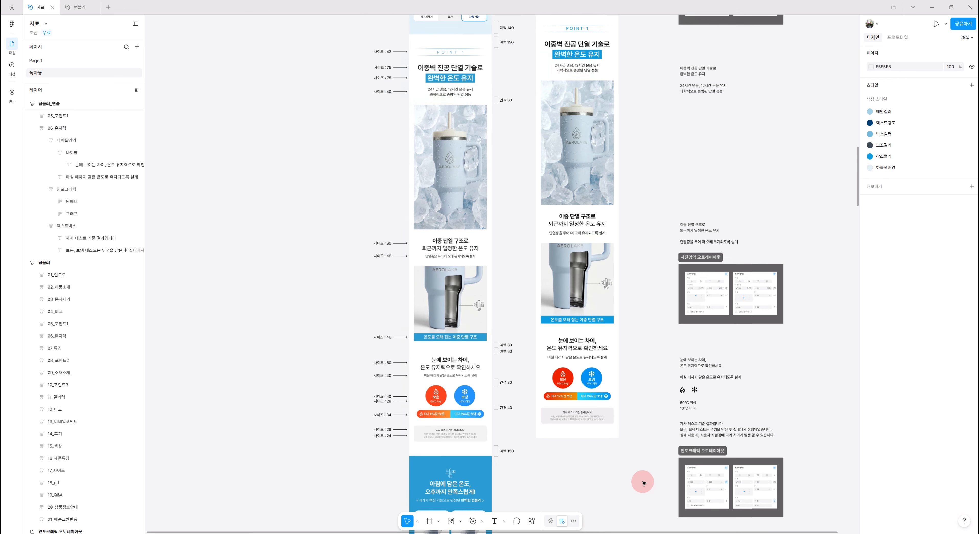
scroll(642, 486, "up", 1)
left_click(614, 436)
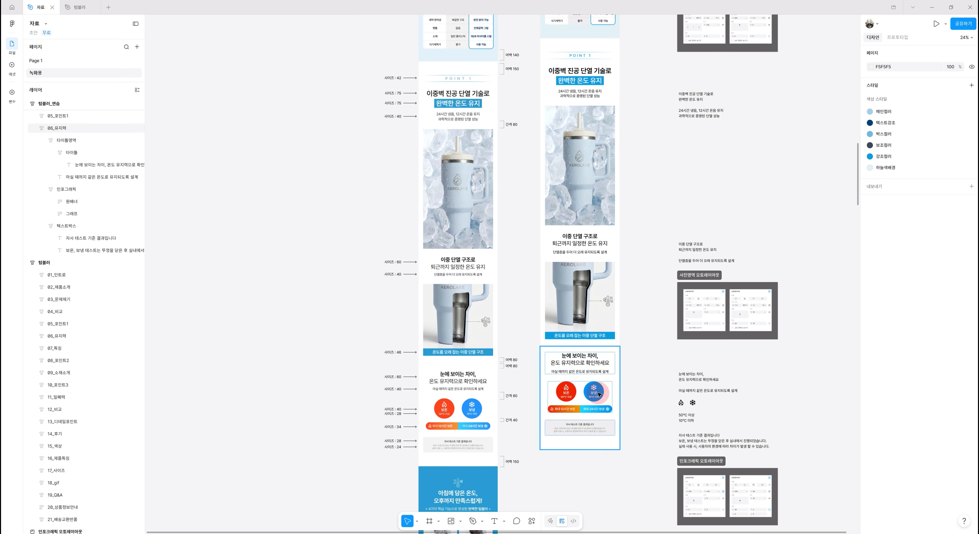
left_click(591, 304)
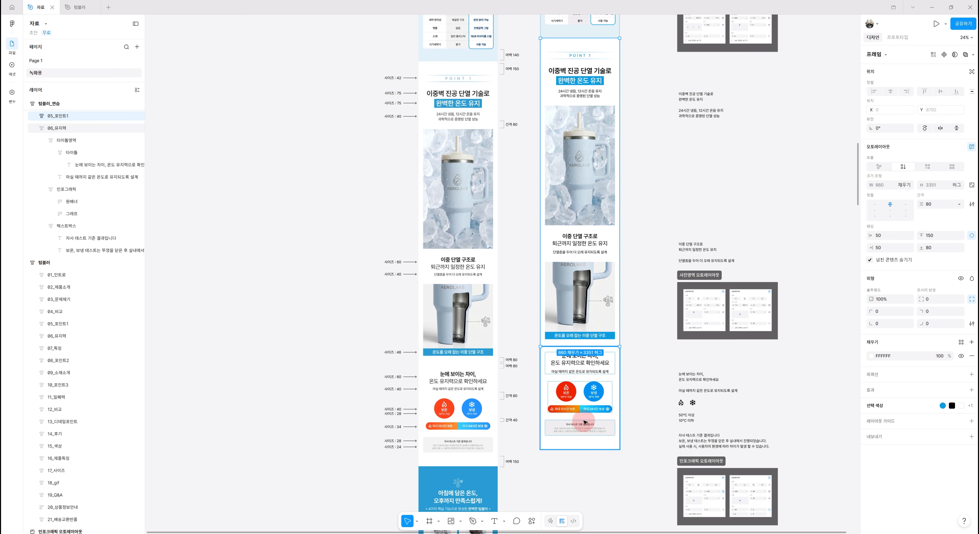
left_click(587, 430)
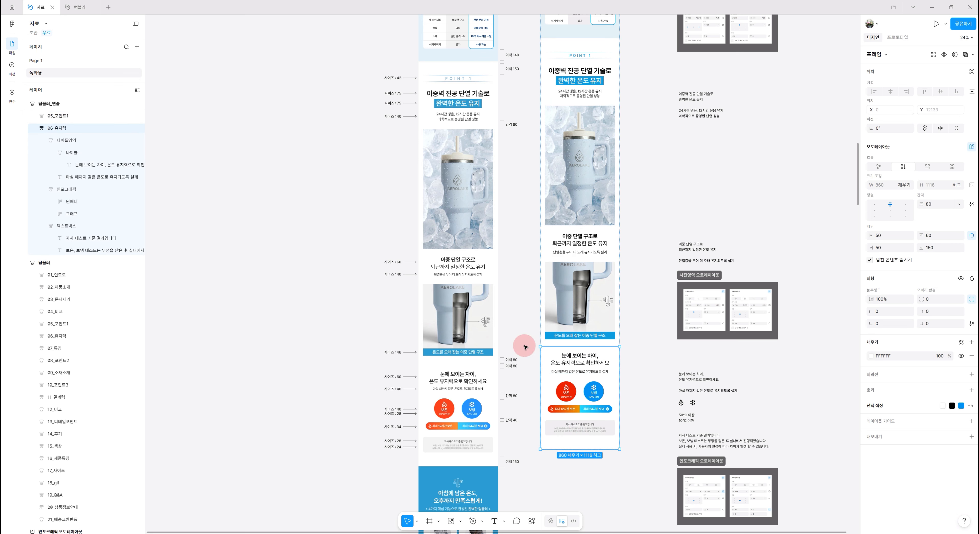
left_click(580, 311)
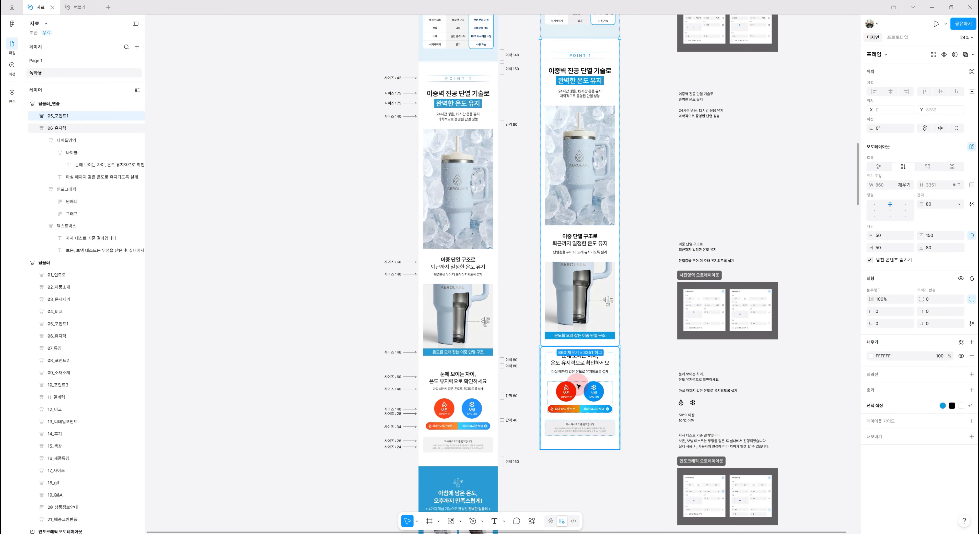
left_click(578, 385)
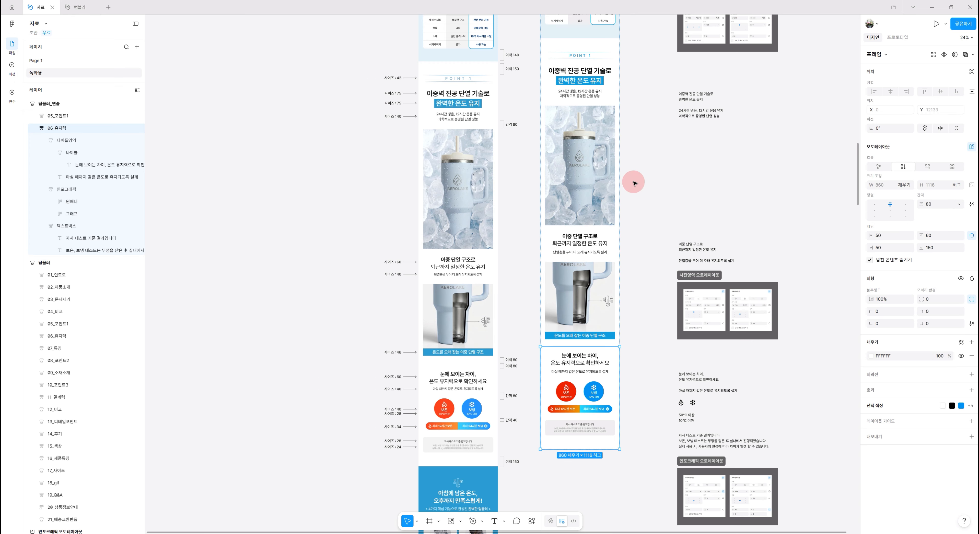
left_click(652, 438)
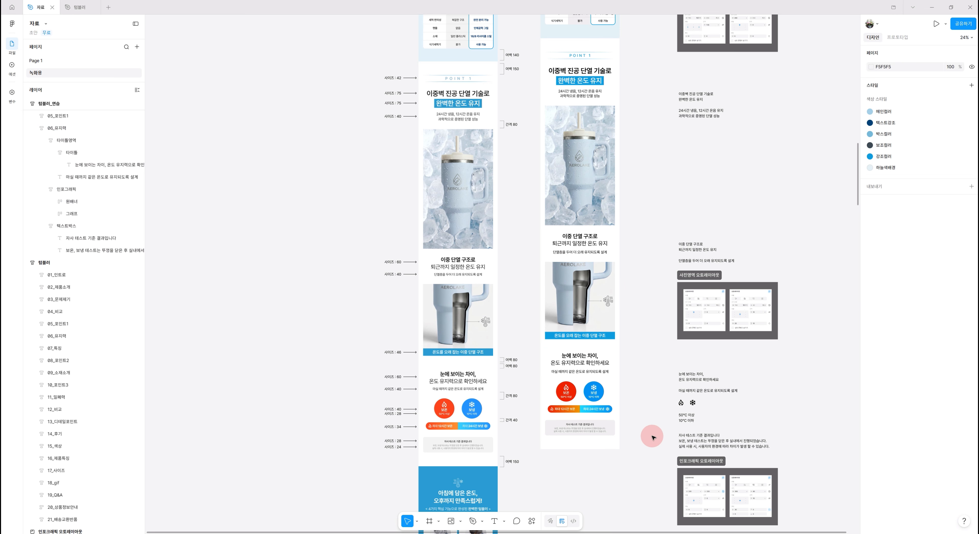